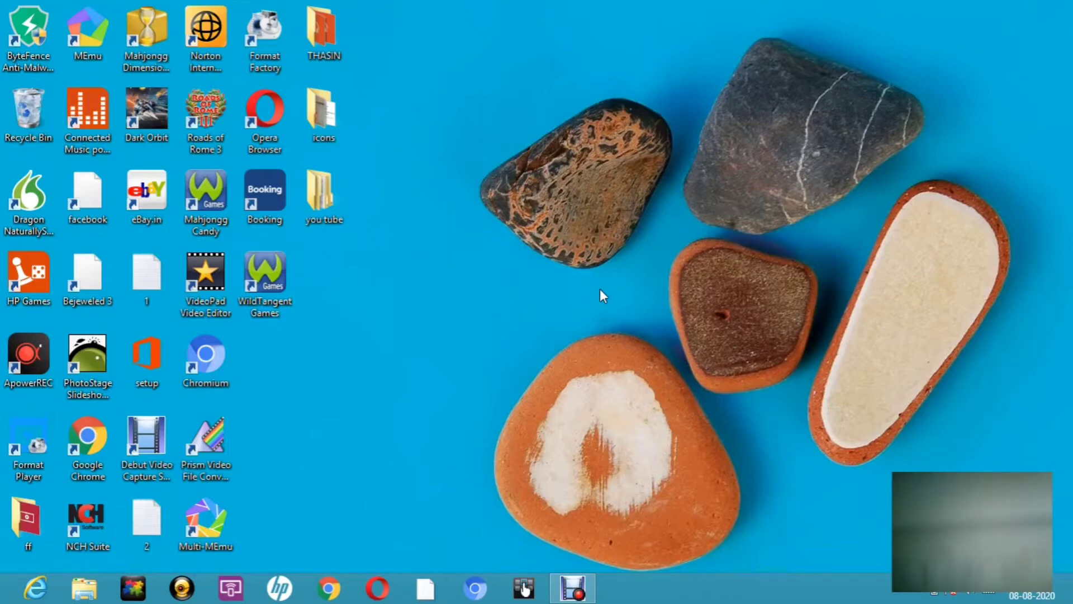
# Step: Launch Chrome and search Google for 'google forms'
pyautogui.doubleClick(81, 437)
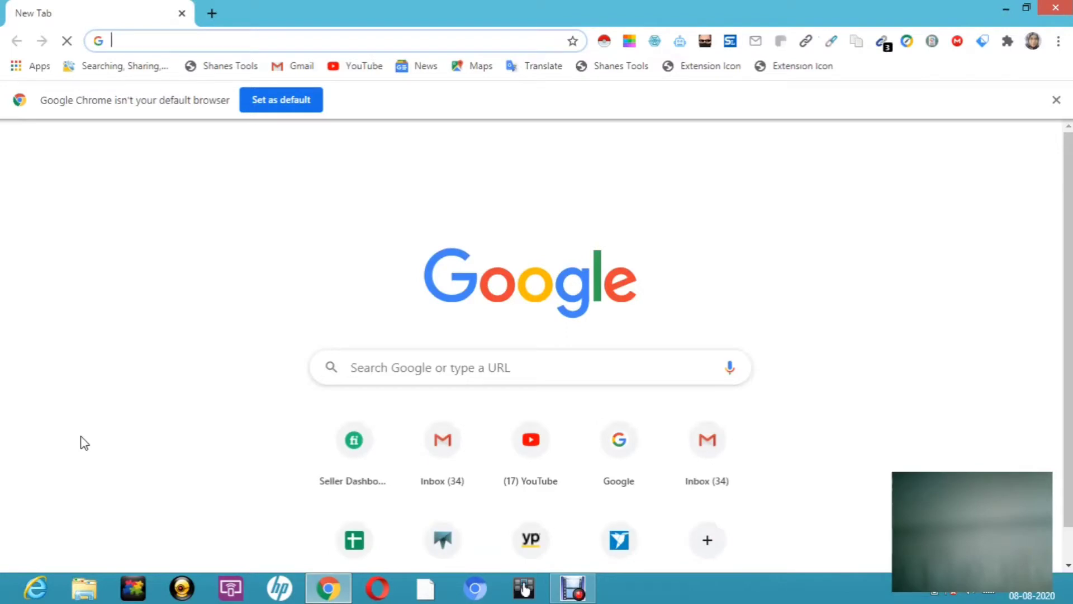
pyautogui.click(371, 365)
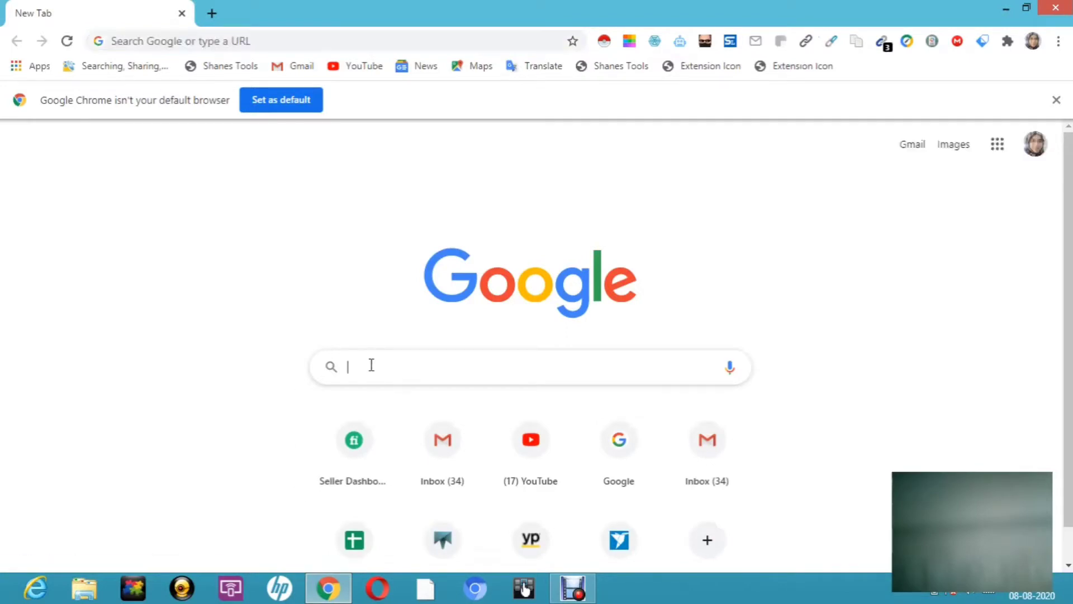
pyautogui.write('google ')
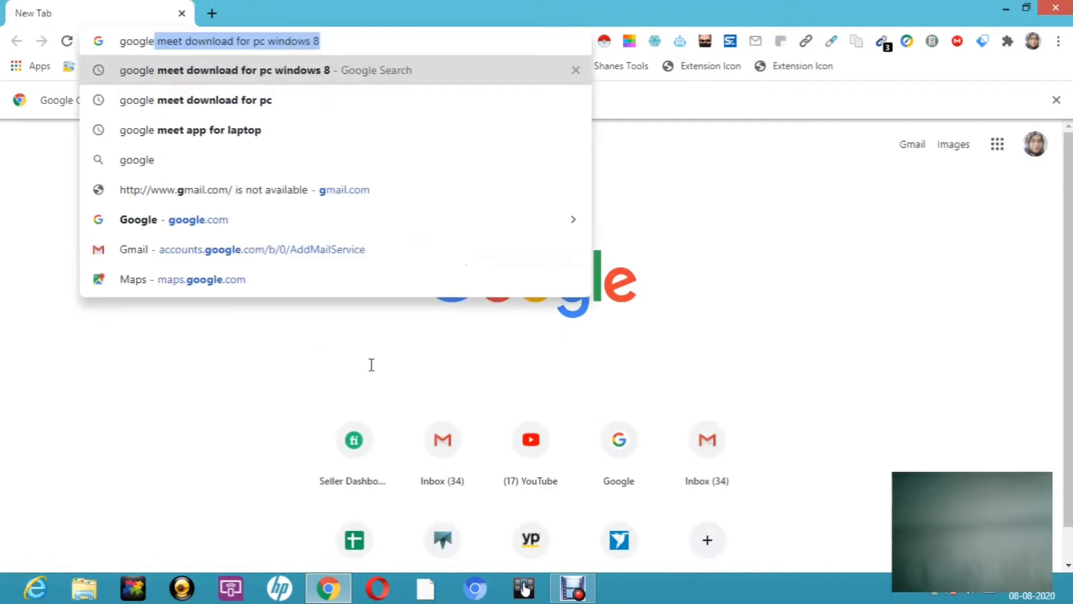
pyautogui.write('forms')
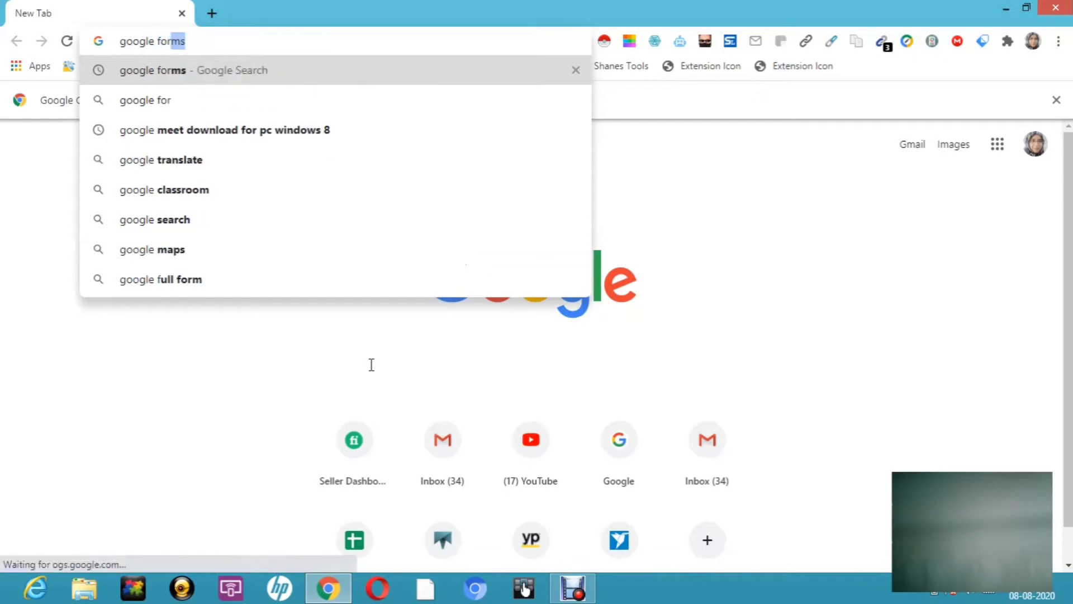
pyautogui.press('Return')
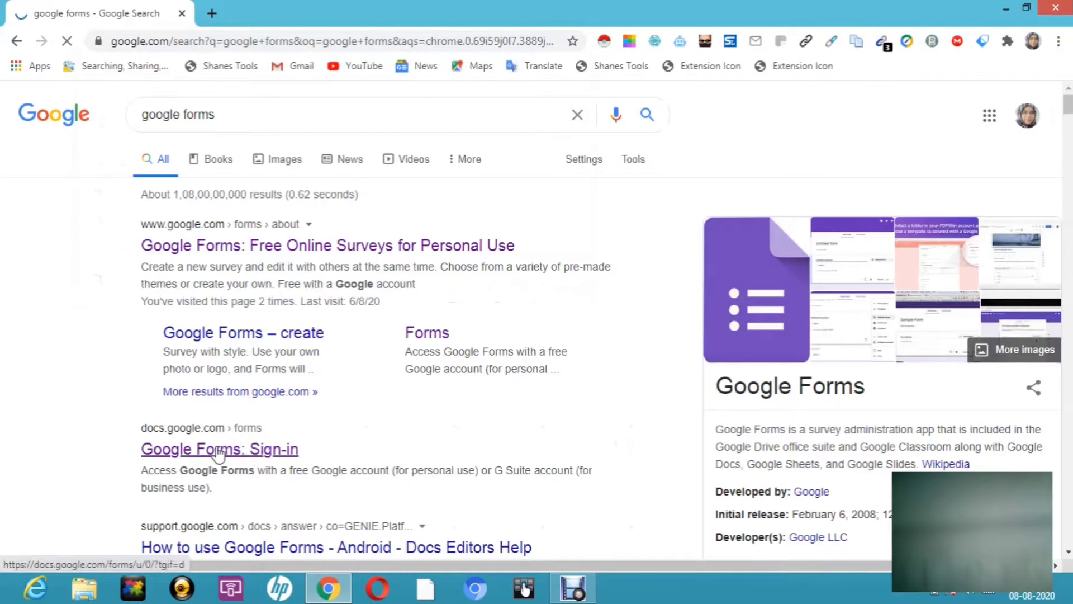
# Step: Open the Google Forms sign-in result and add a new blank browser tab beside it
pyautogui.click(256, 457)
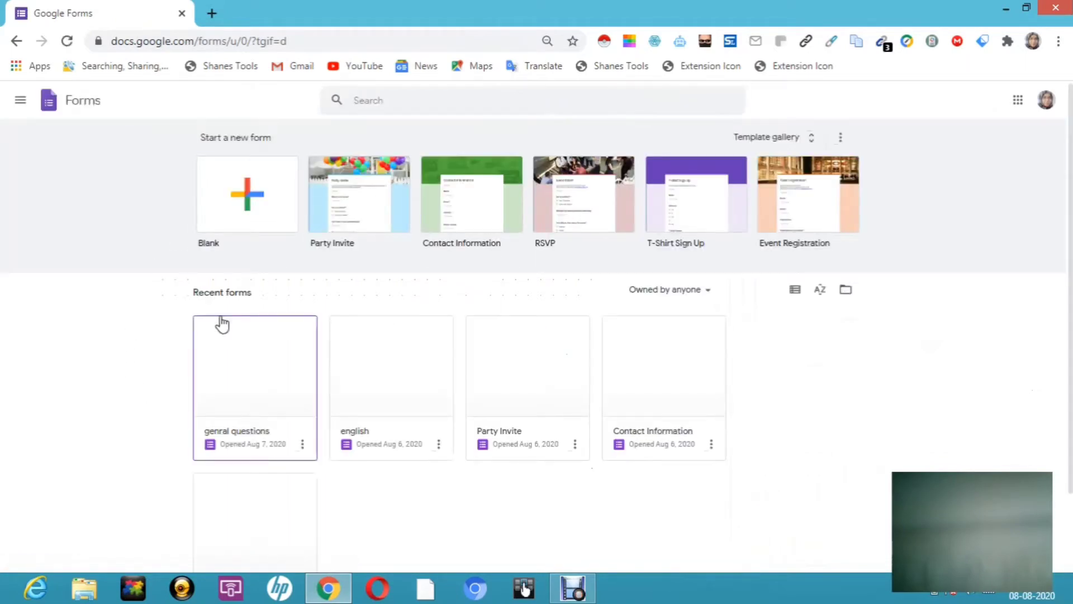
pyautogui.press('super+c')
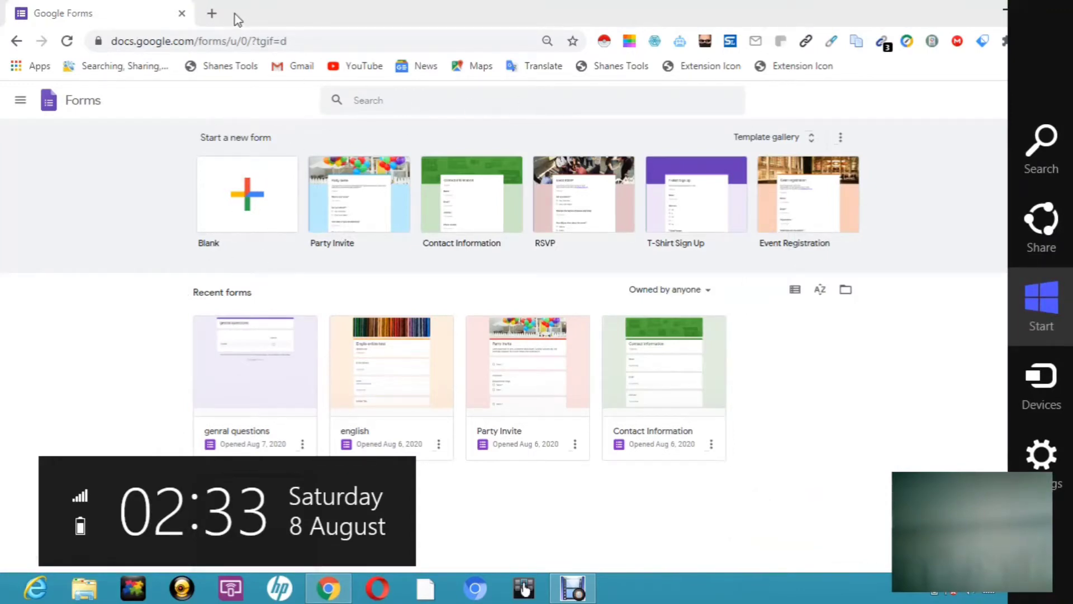
pyautogui.click(215, 12)
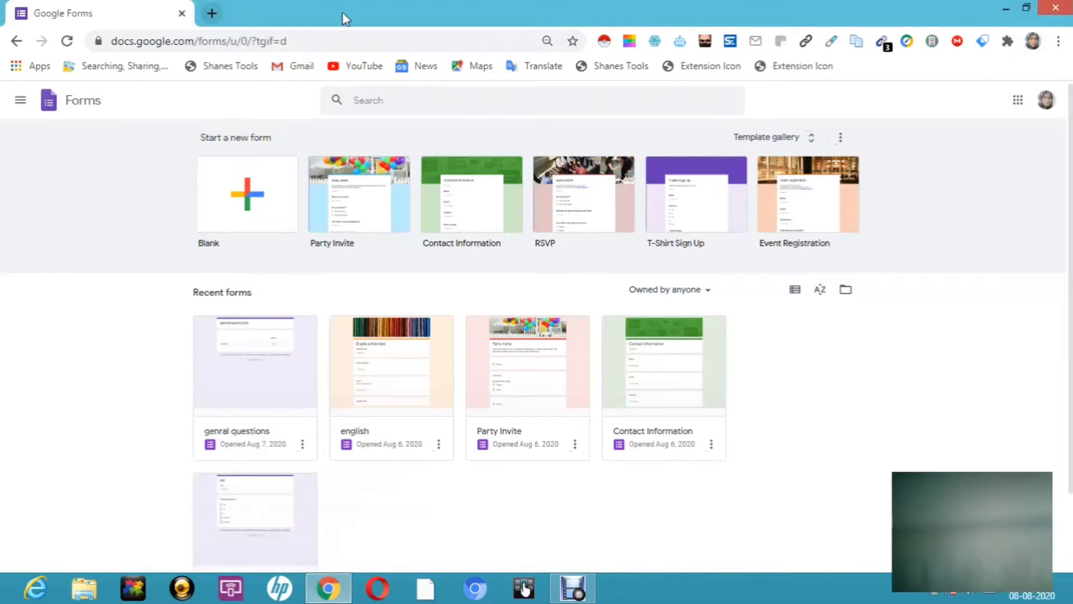
pyautogui.click(213, 11)
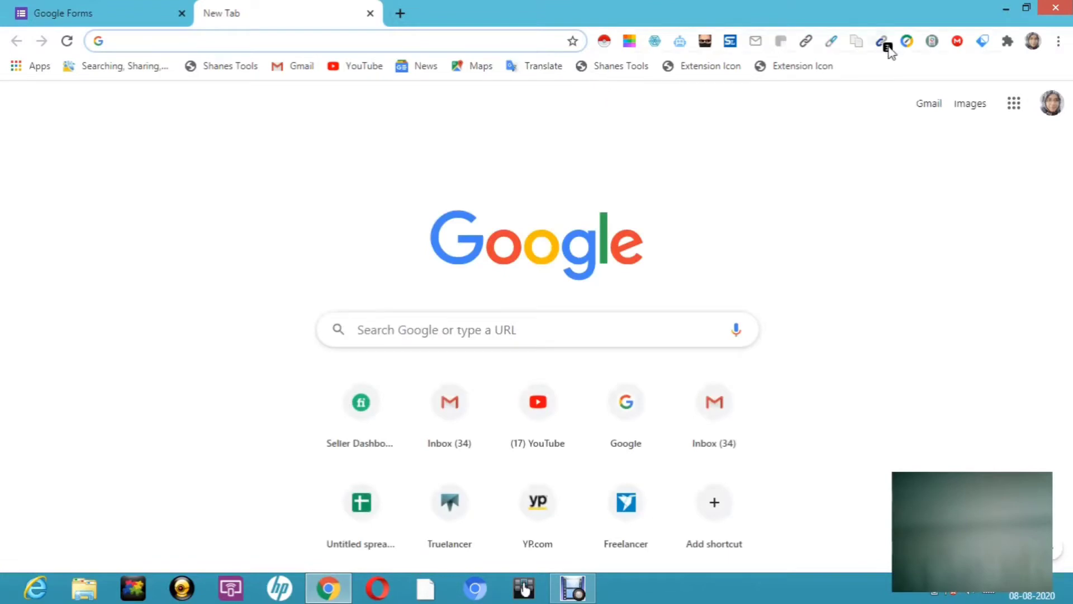
# Step: Open Google Drive from Gmail's apps grid and close the two duplicate Drive tabs
pyautogui.click(929, 104)
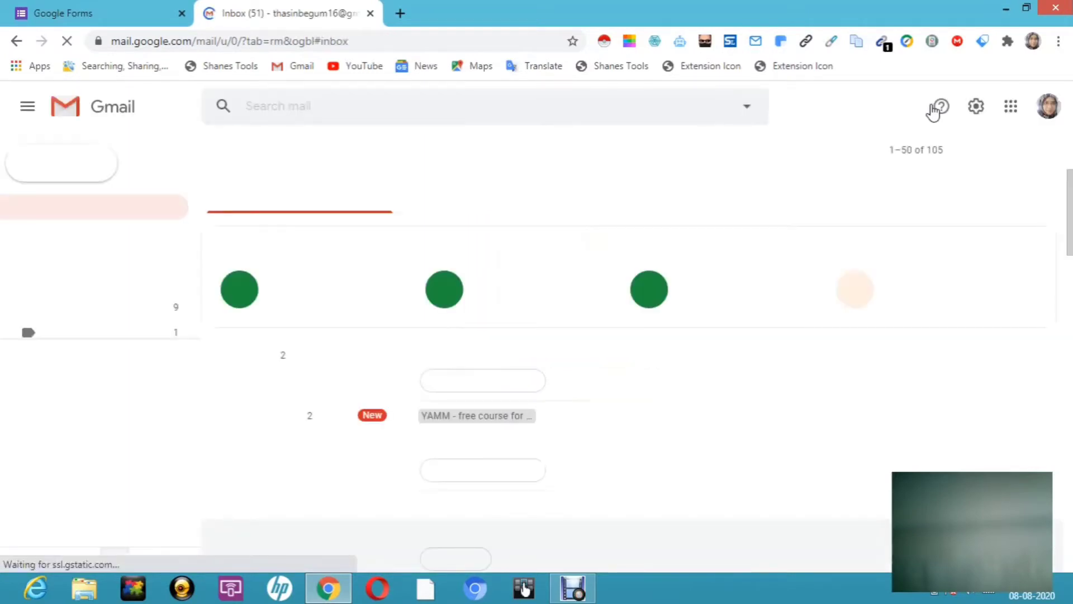
pyautogui.click(1011, 111)
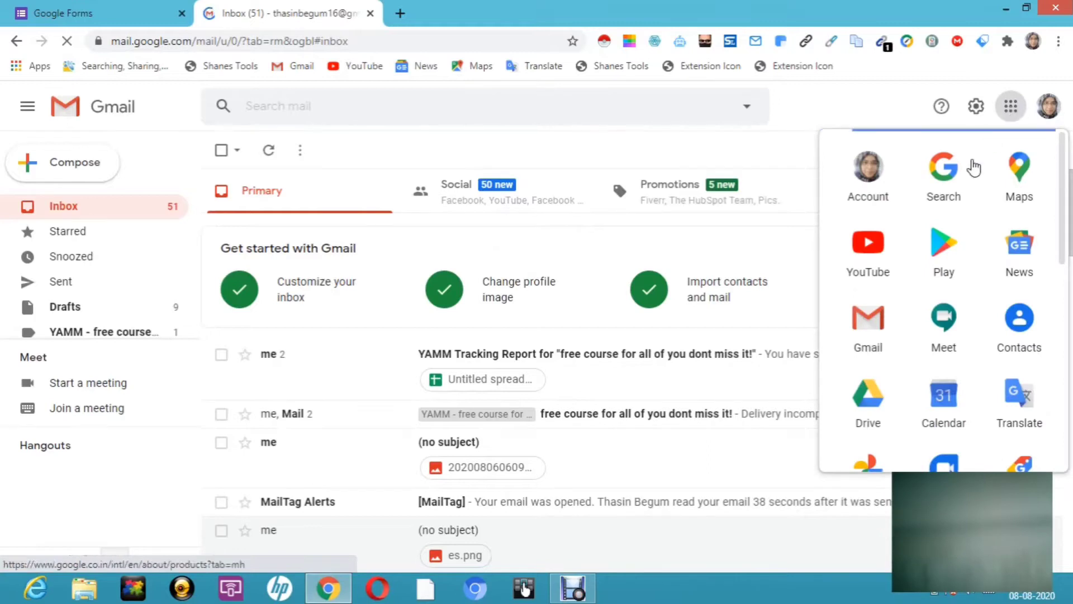
pyautogui.click(864, 412)
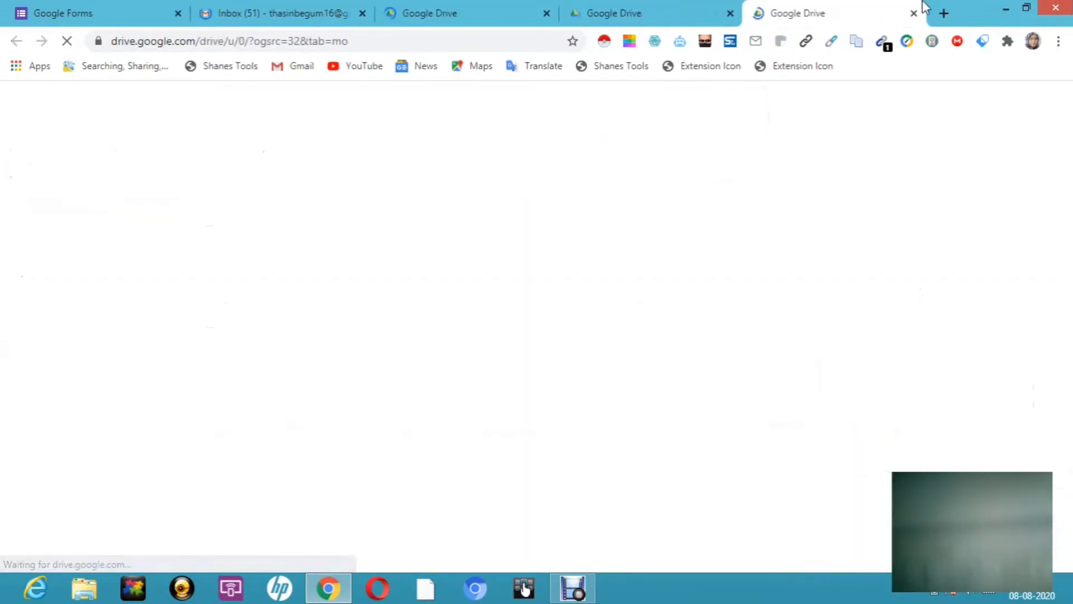
pyautogui.click(914, 13)
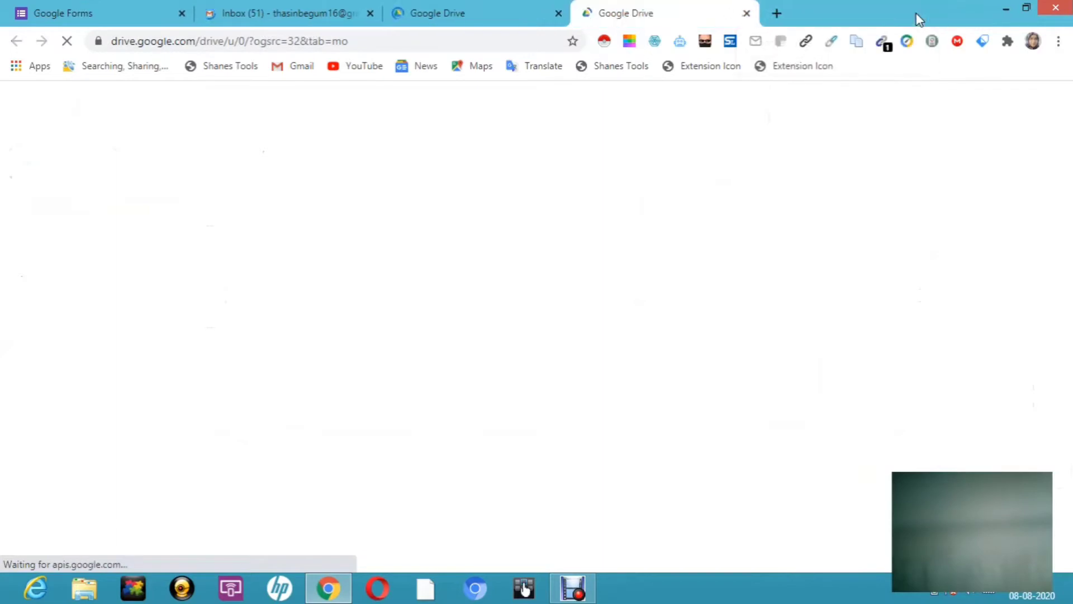
pyautogui.click(746, 14)
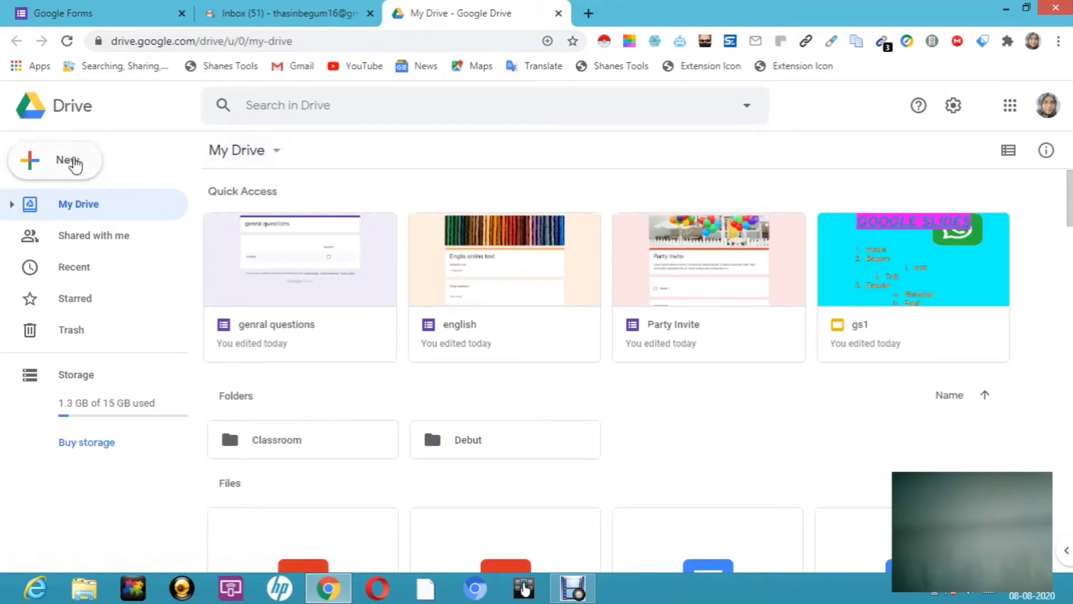
# Step: Create a blank Google Form from Drive's New > More menu
pyautogui.click(66, 166)
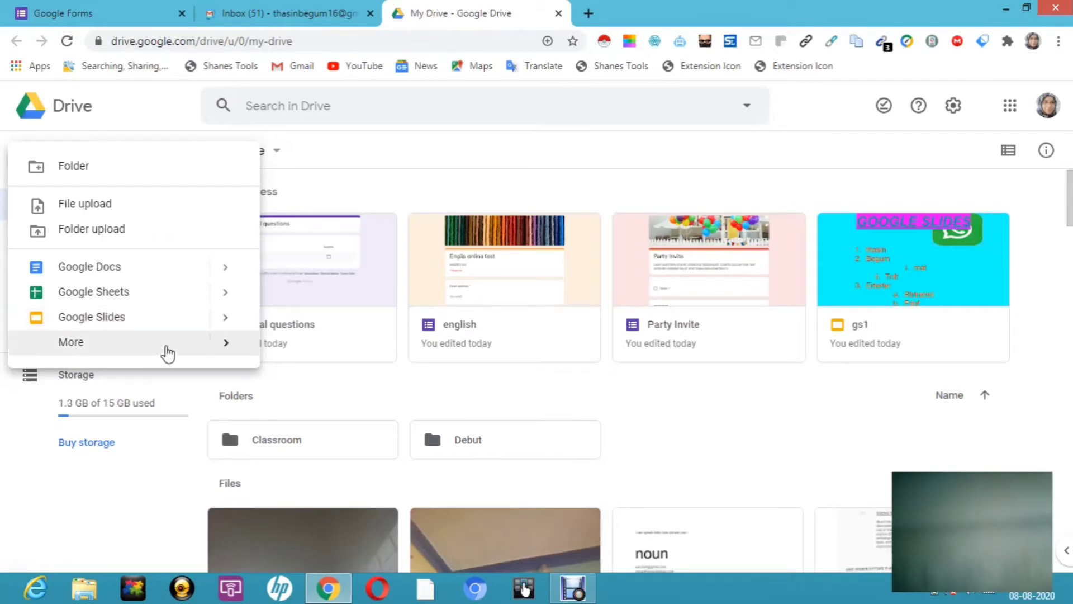
pyautogui.click(226, 351)
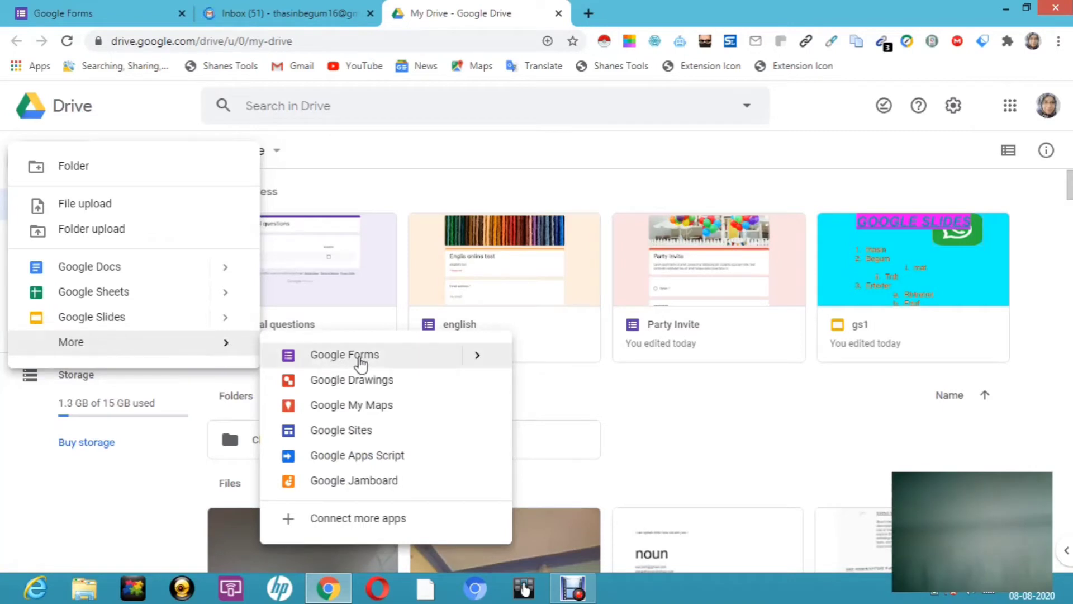
pyautogui.click(366, 362)
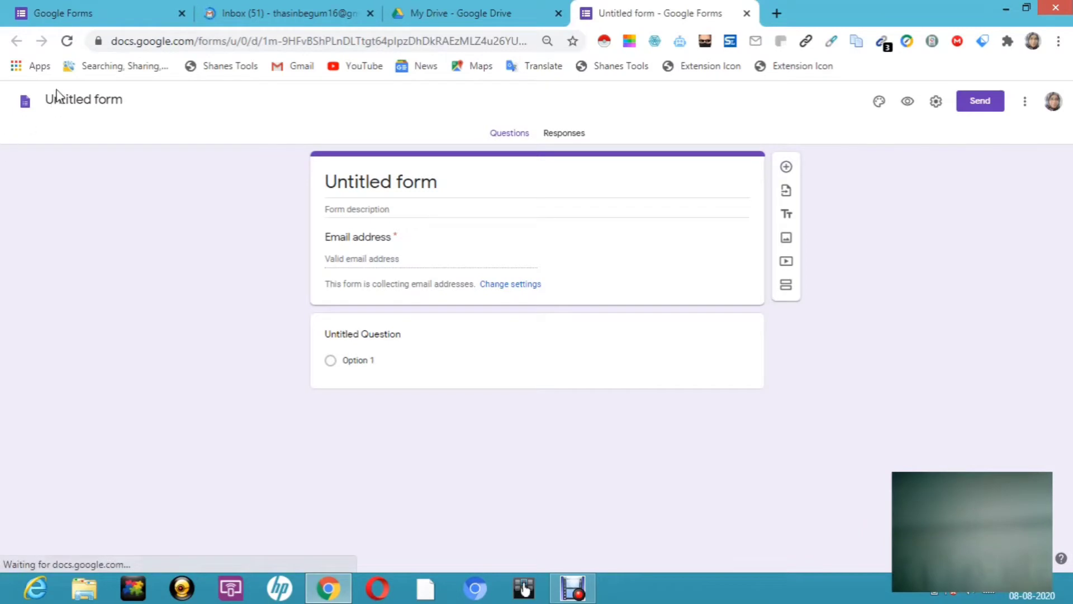
# Step: Return to the Forms start page and close the Untitled form, My Drive and Gmail tabs
pyautogui.click(115, 20)
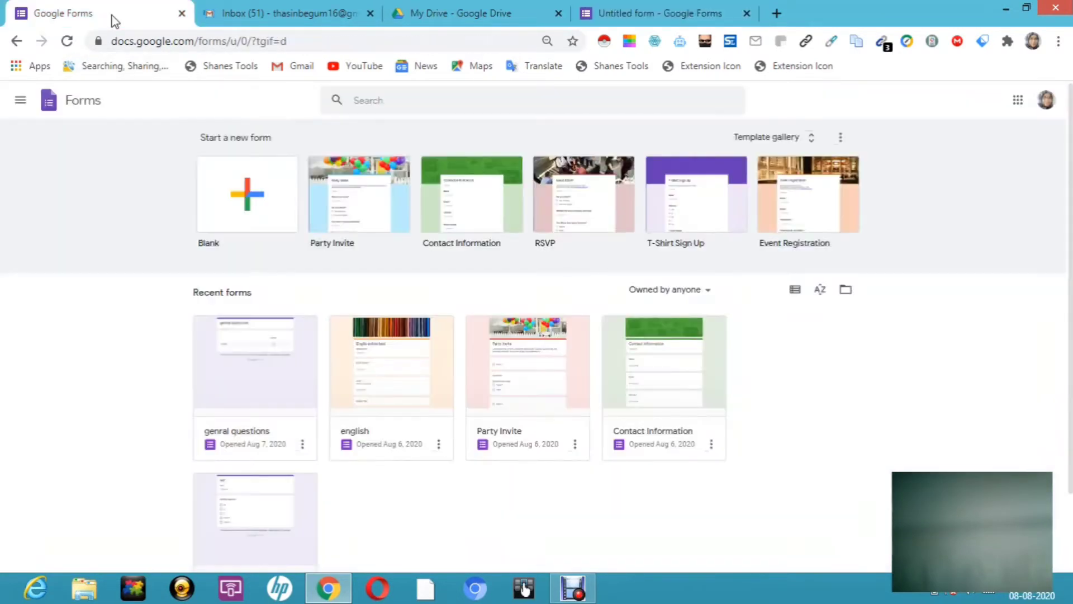
pyautogui.click(748, 14)
pyautogui.press('super+c')
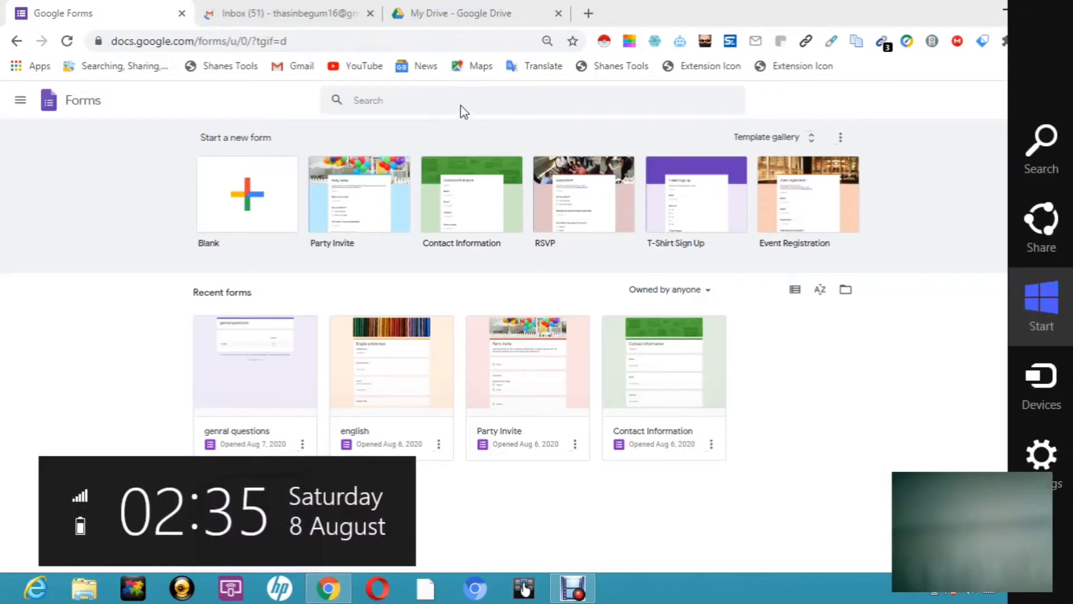
pyautogui.click(557, 13)
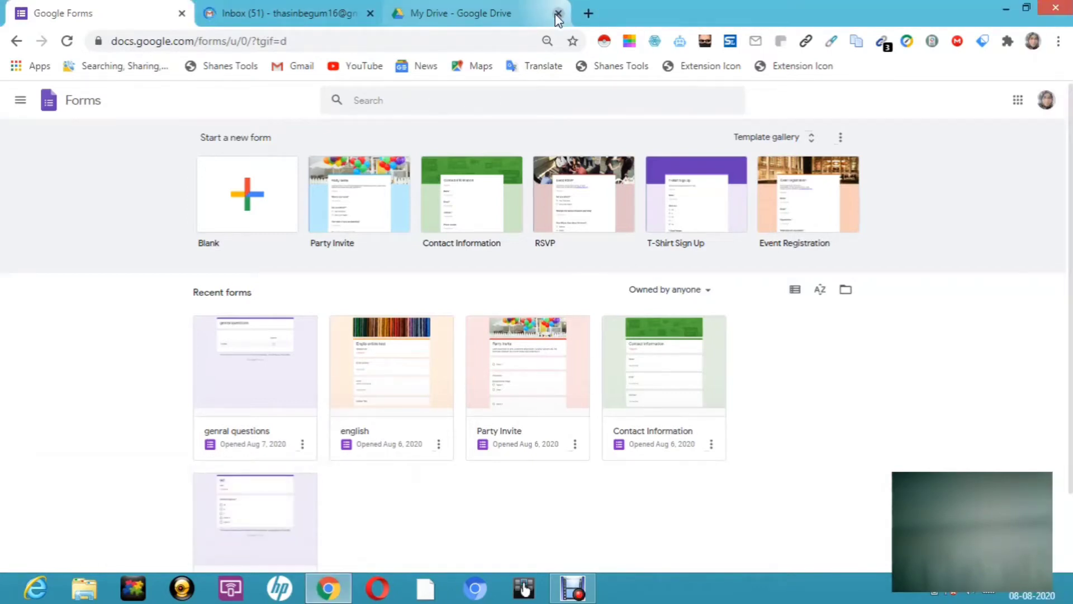
pyautogui.click(558, 13)
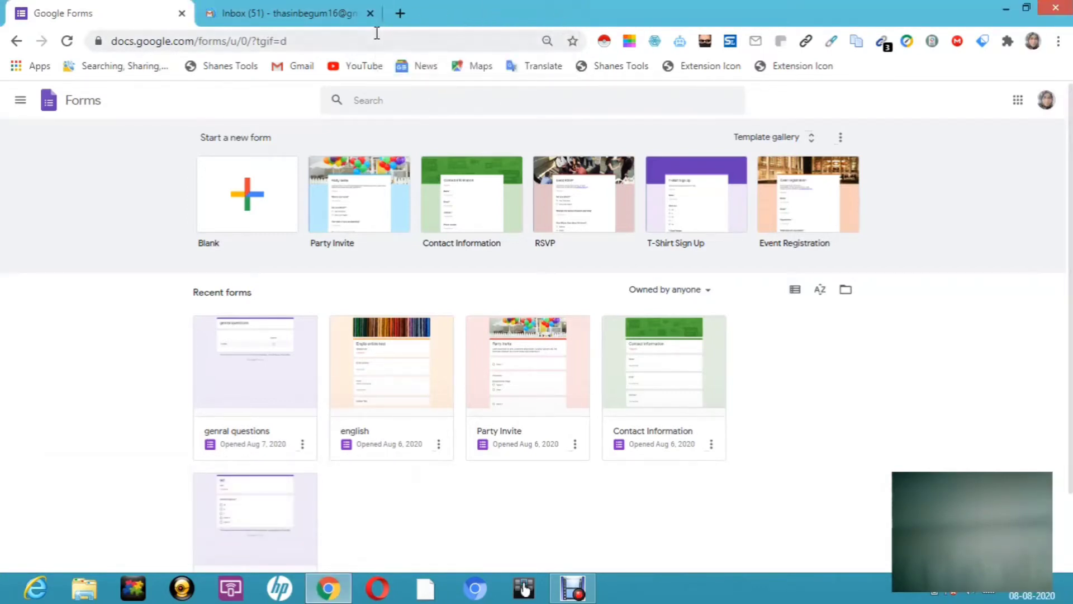
pyautogui.click(370, 13)
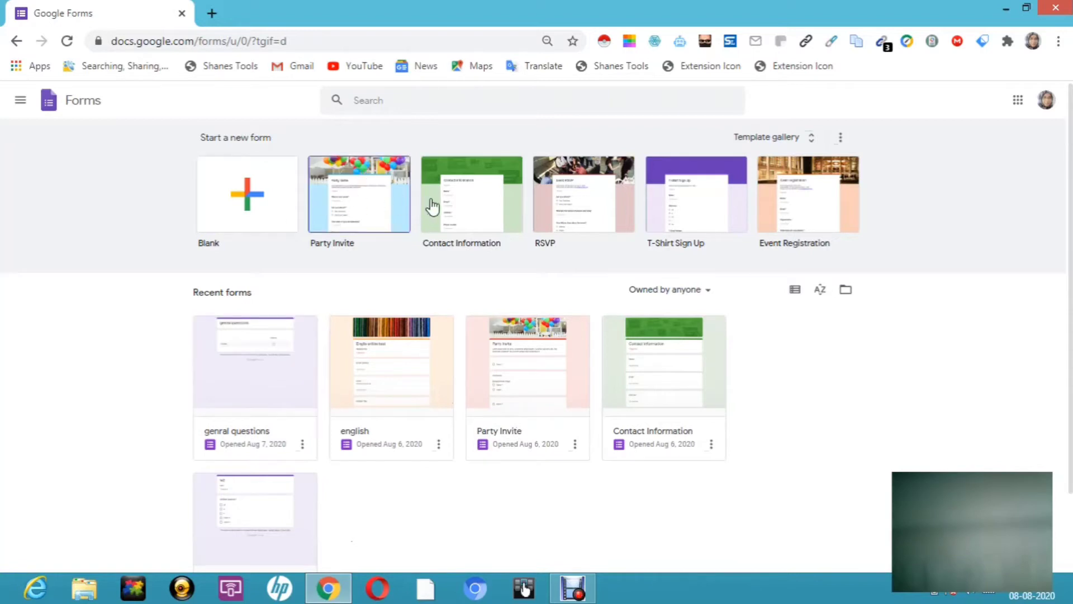
# Step: Open the template gallery and preview a form from the Contact Information template
pyautogui.click(812, 140)
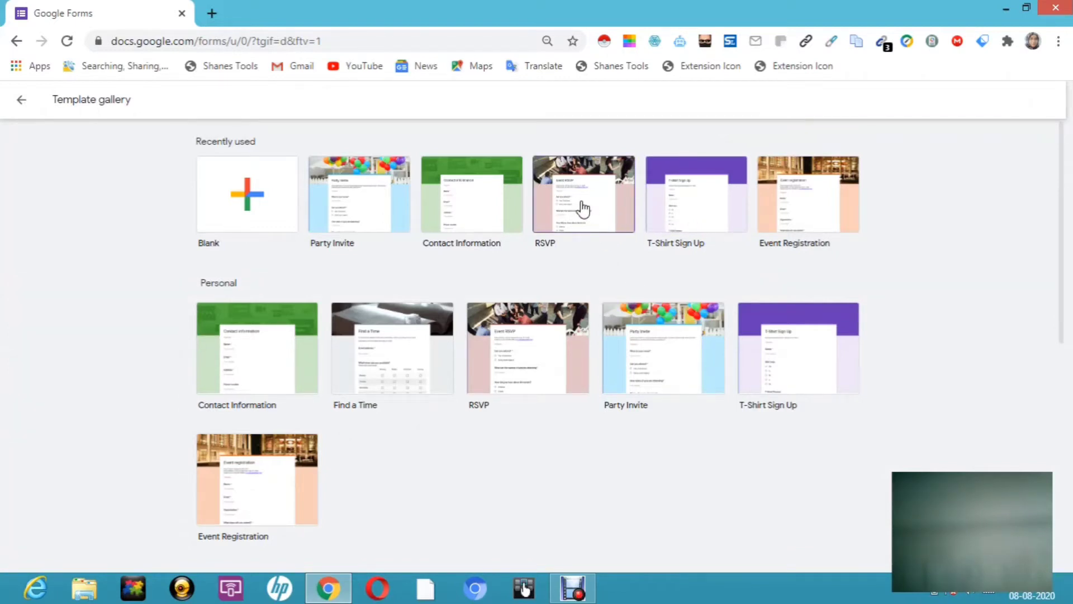
pyautogui.click(490, 223)
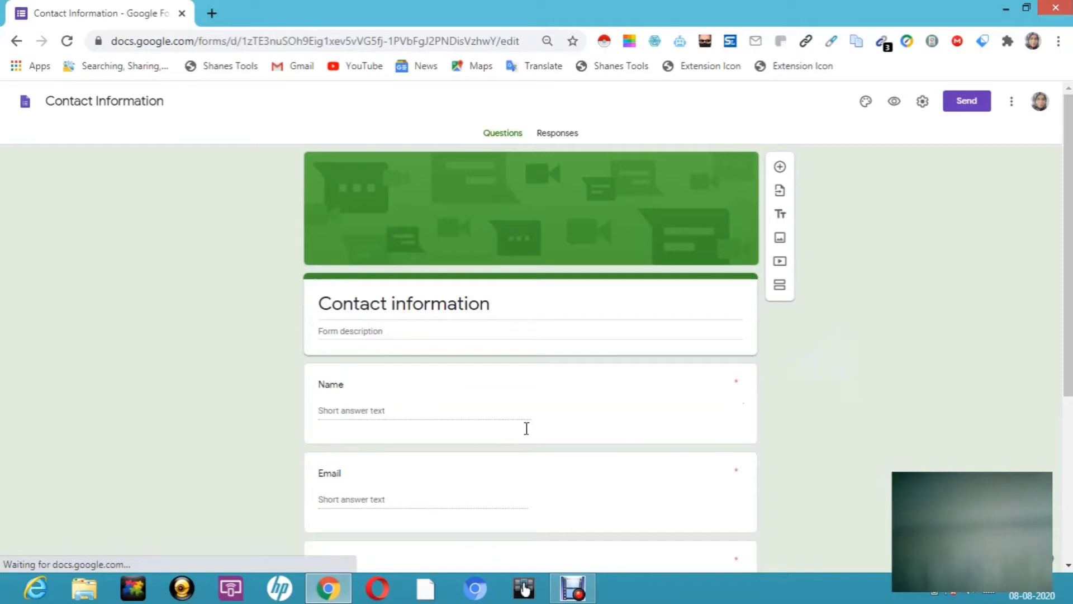
pyautogui.moveTo(1070, 195); pyautogui.dragTo(1070, 148)
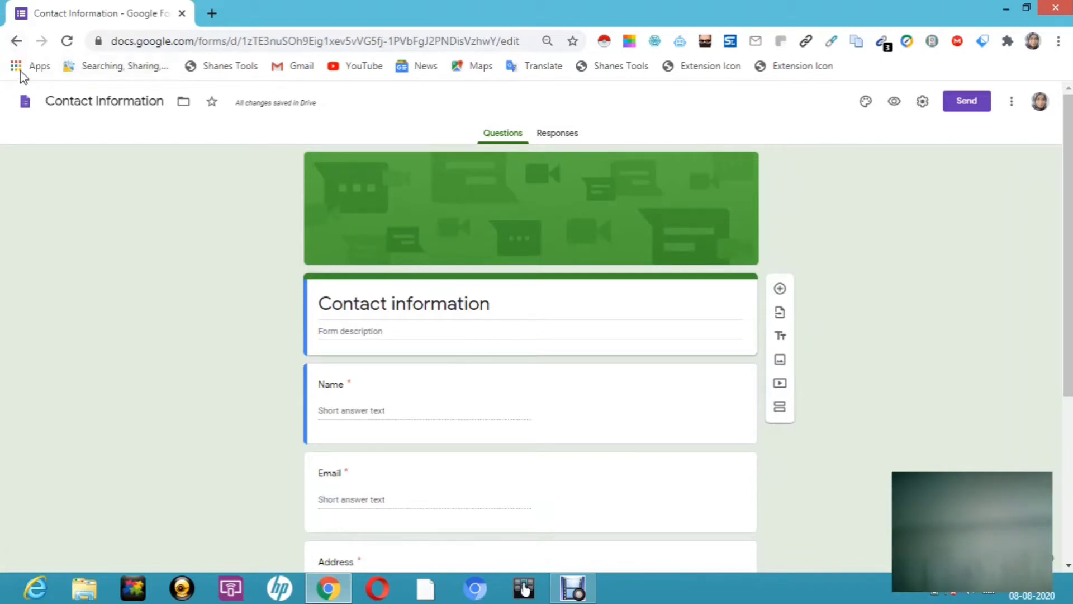
pyautogui.click(16, 42)
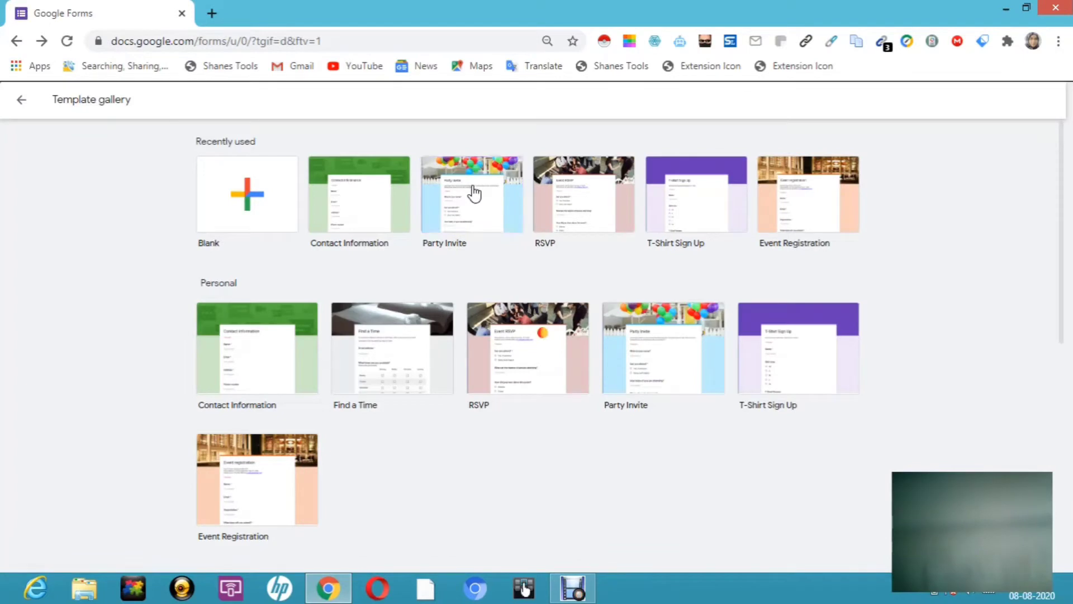
# Step: Preview a form from the Party Invite template, then go back to the gallery
pyautogui.click(474, 194)
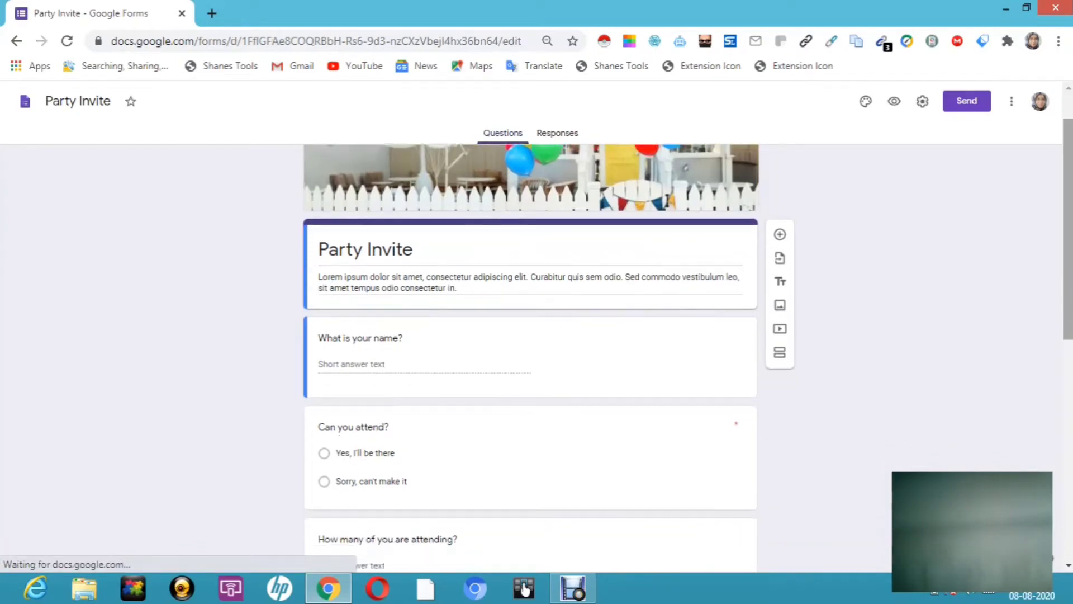
pyautogui.scroll(-1, 531, 357)
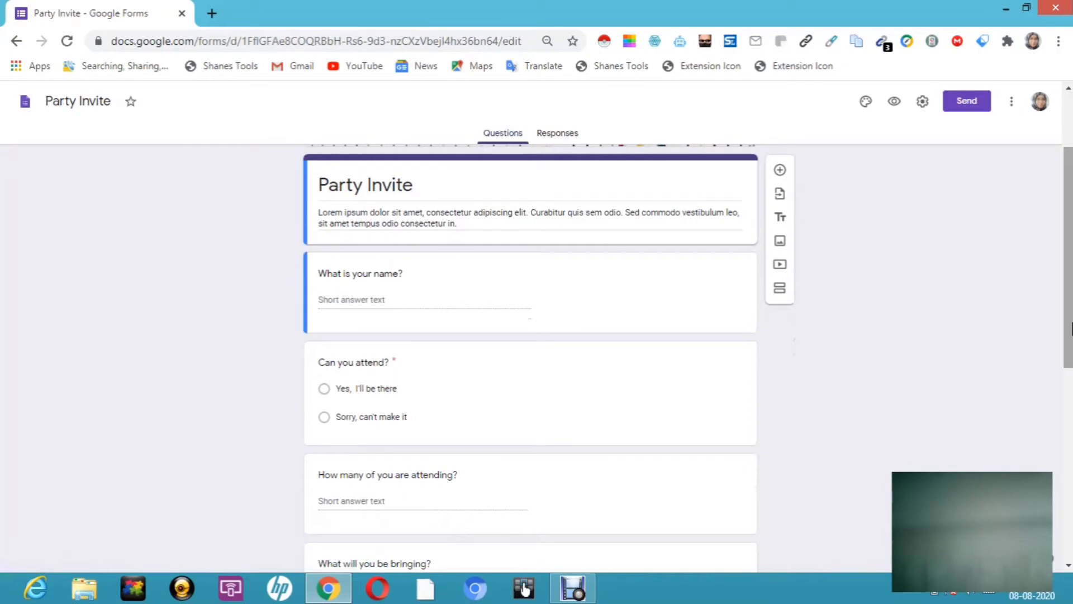
pyautogui.moveTo(1069, 329); pyautogui.dragTo(1069, 379)
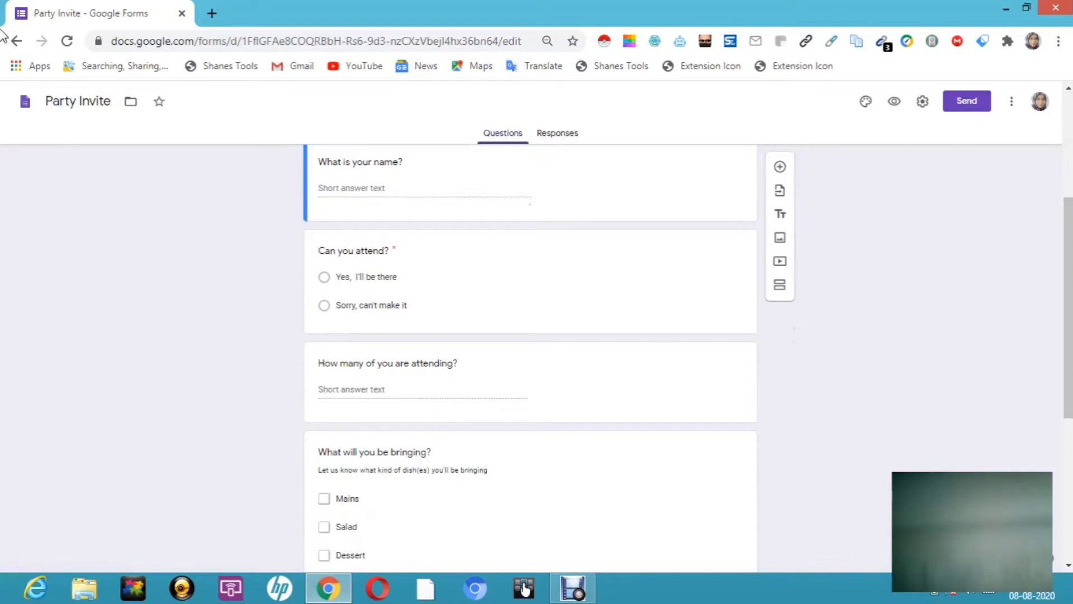
pyautogui.click(15, 43)
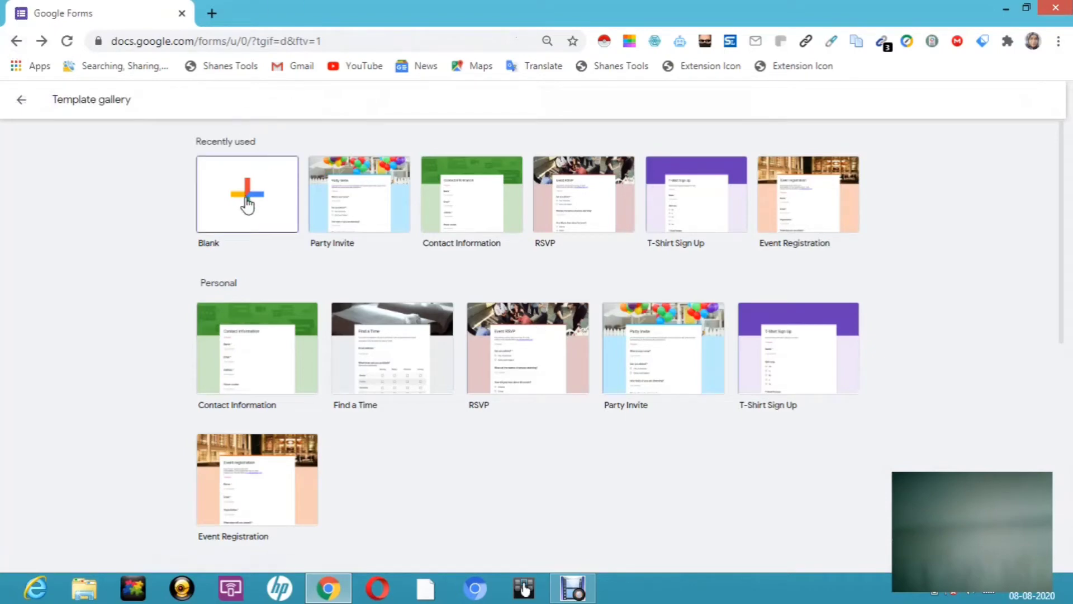
# Step: Start a blank form and rename it 'genral question'
pyautogui.click(247, 205)
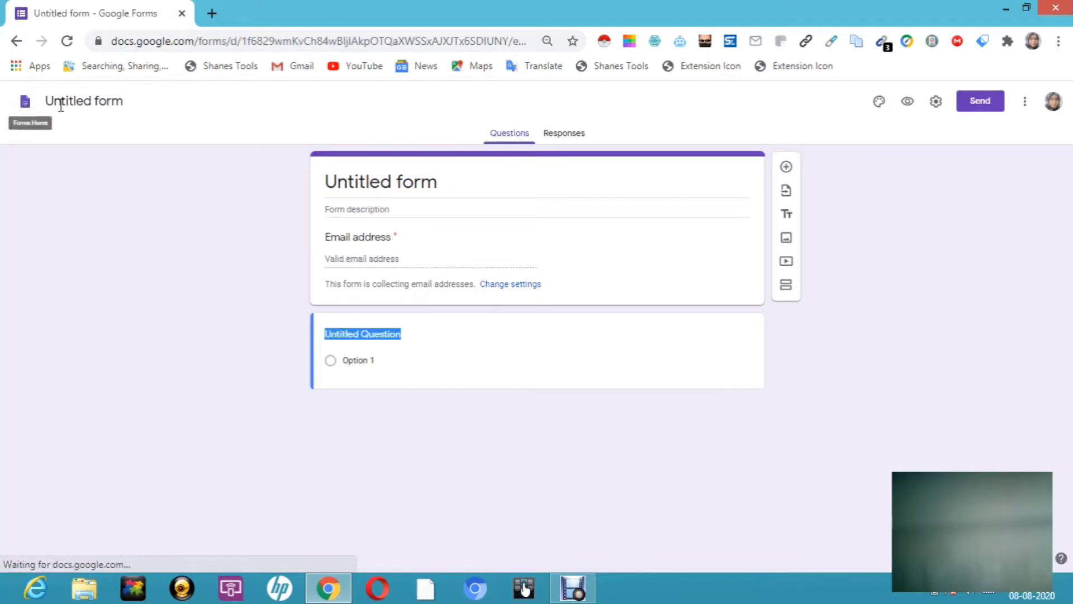
pyautogui.click(104, 102)
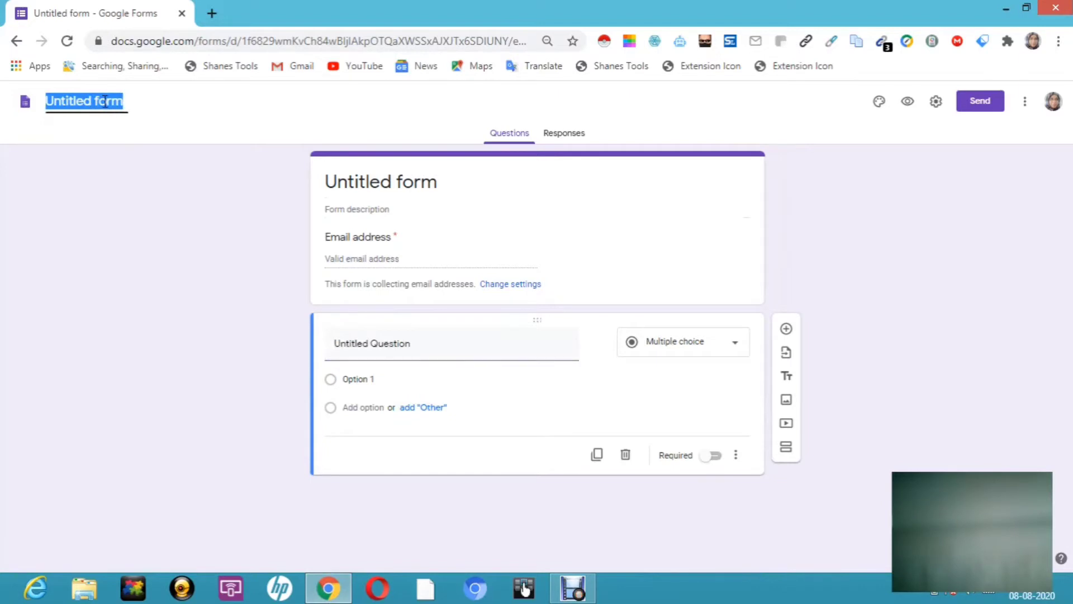
pyautogui.write('genra')
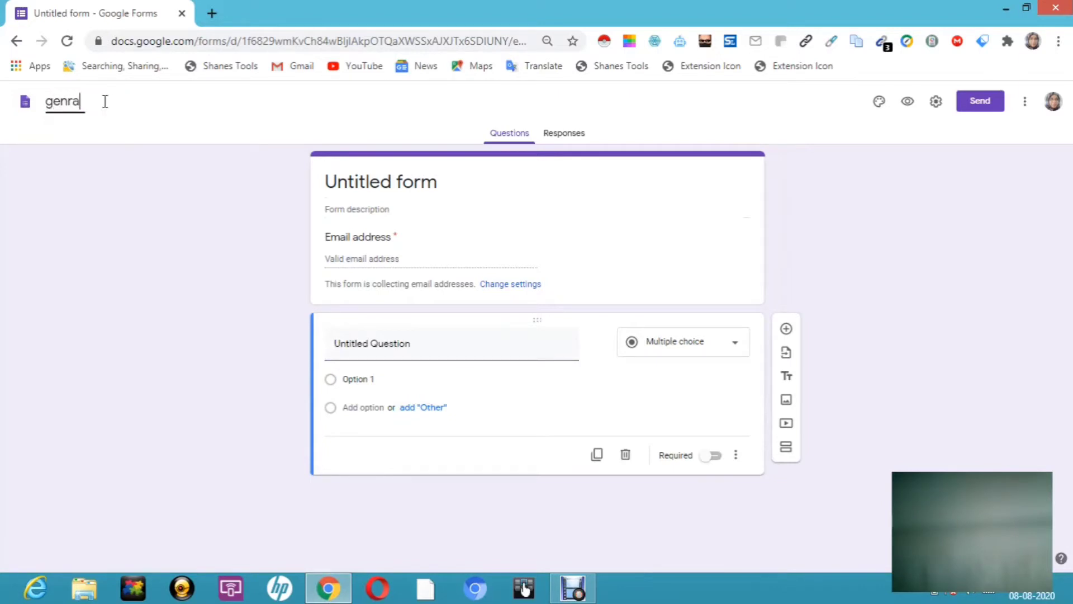
pyautogui.write('l question')
pyautogui.click(376, 183)
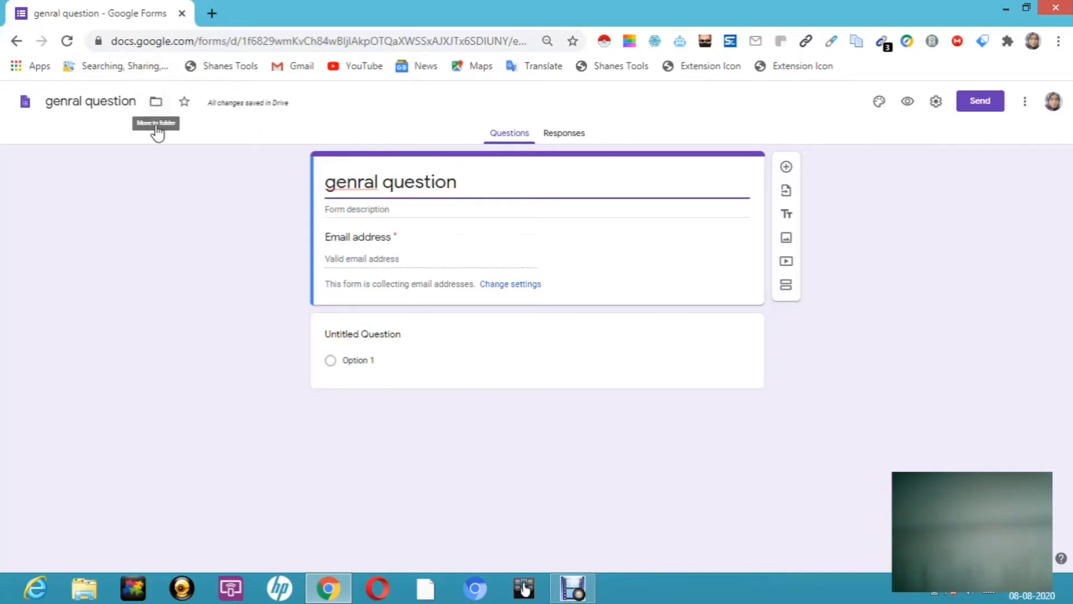
# Step: Move the 'genral question' form into the Drive Classroom folder
pyautogui.click(156, 104)
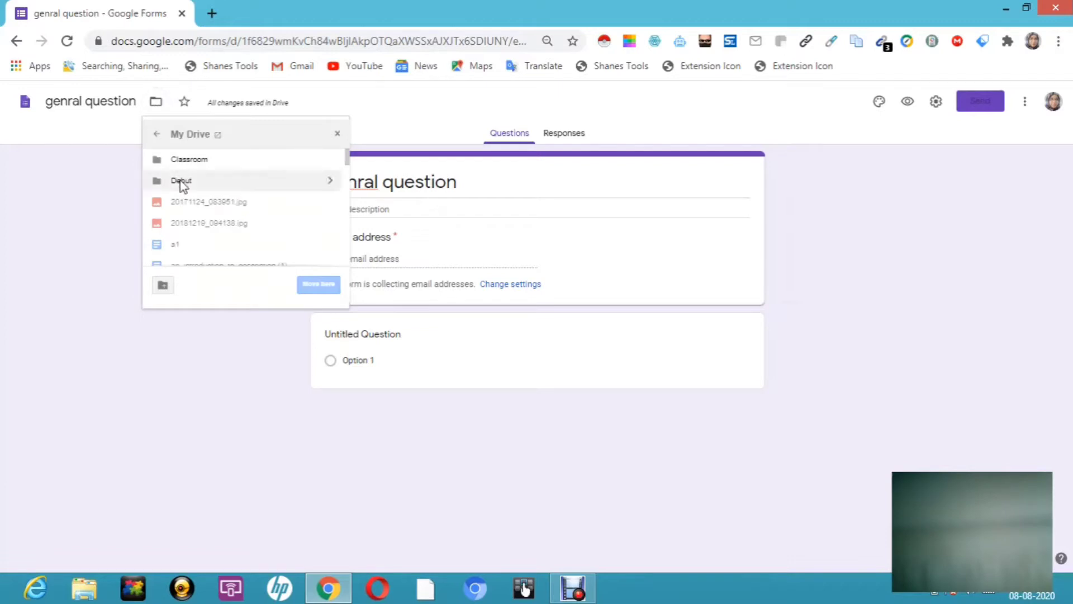
pyautogui.click(205, 161)
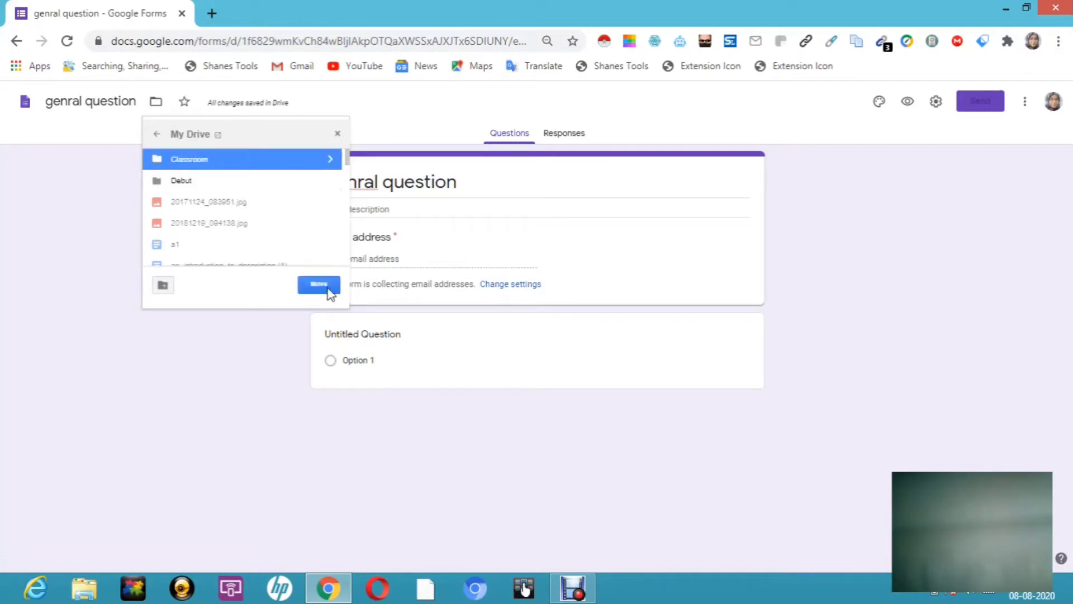
pyautogui.click(319, 285)
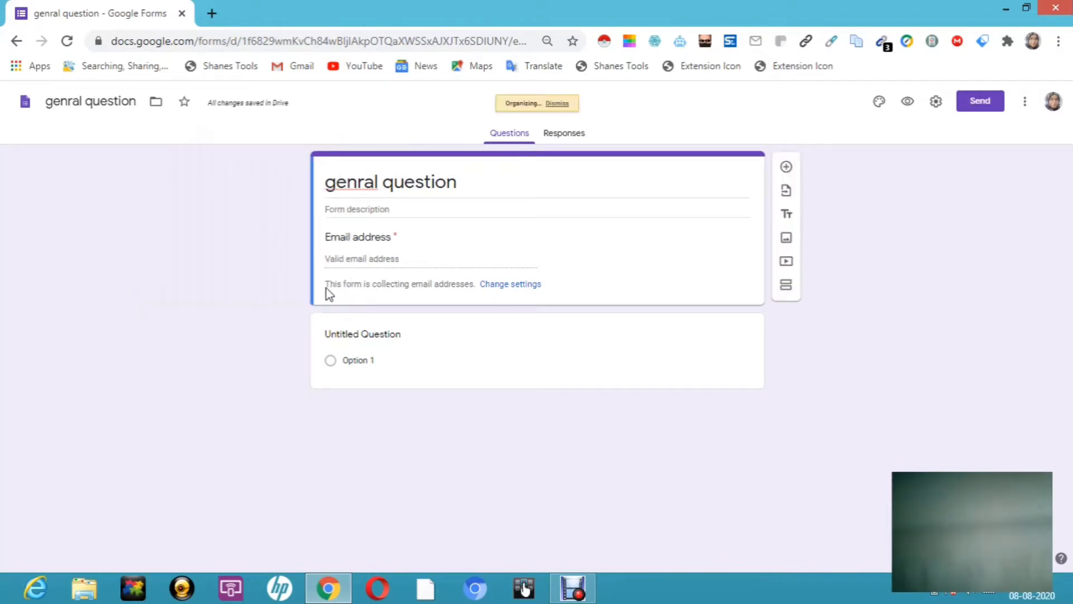
# Step: Star the form, change the heading to 'genral question online', and describe it as 'upsc exam eligibility test'
pyautogui.click(185, 103)
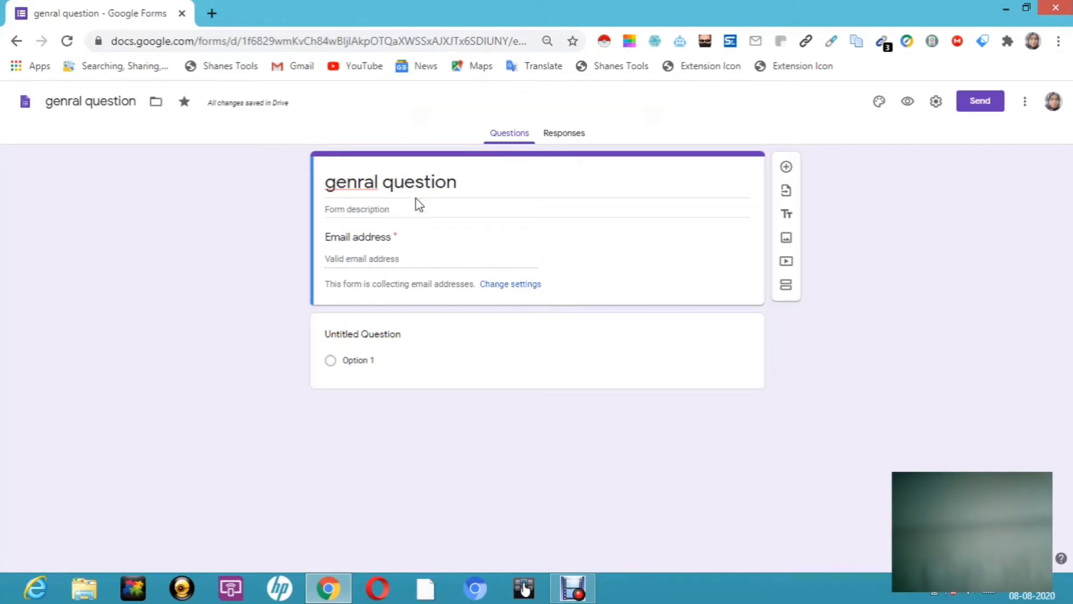
pyautogui.tripleClick(463, 189)
pyautogui.click(463, 188)
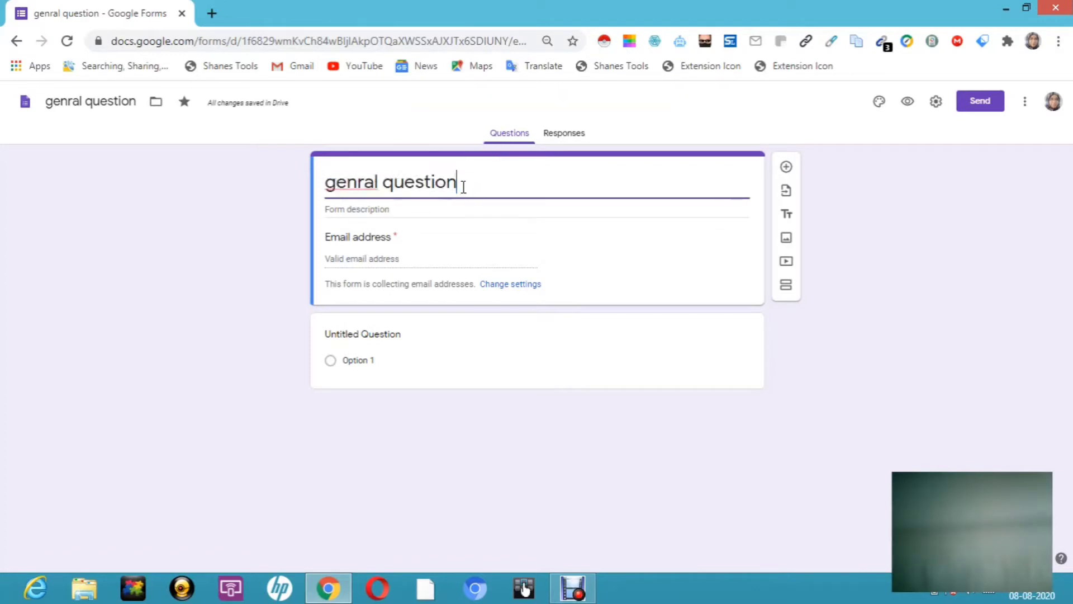
pyautogui.write('online')
pyautogui.click(394, 209)
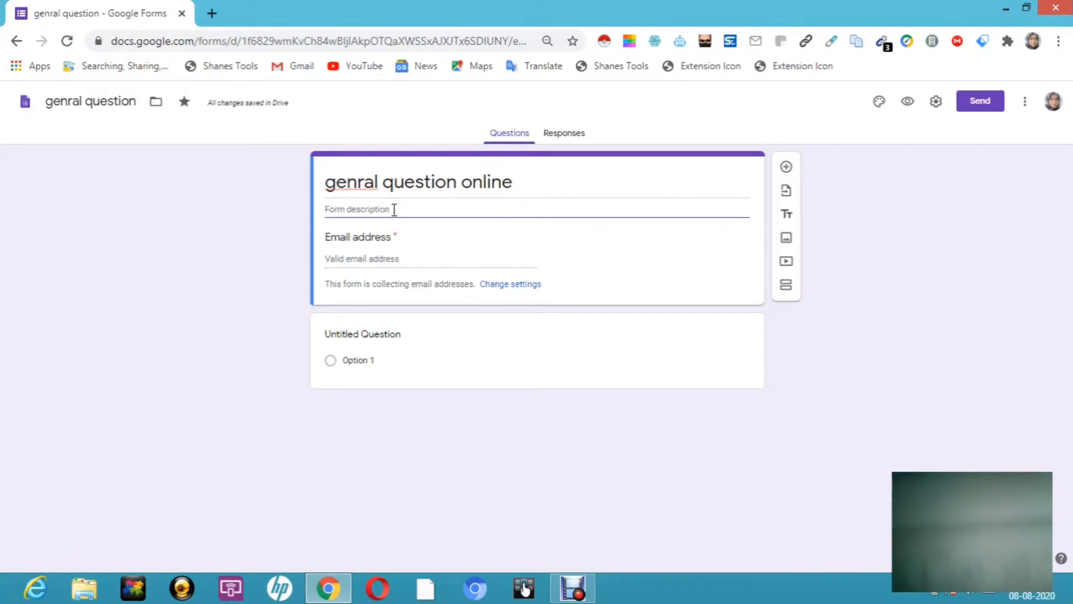
pyautogui.write('upsc exam')
# Step: Uncheck Collect email addresses in the form's General settings and save
pyautogui.click(515, 285)
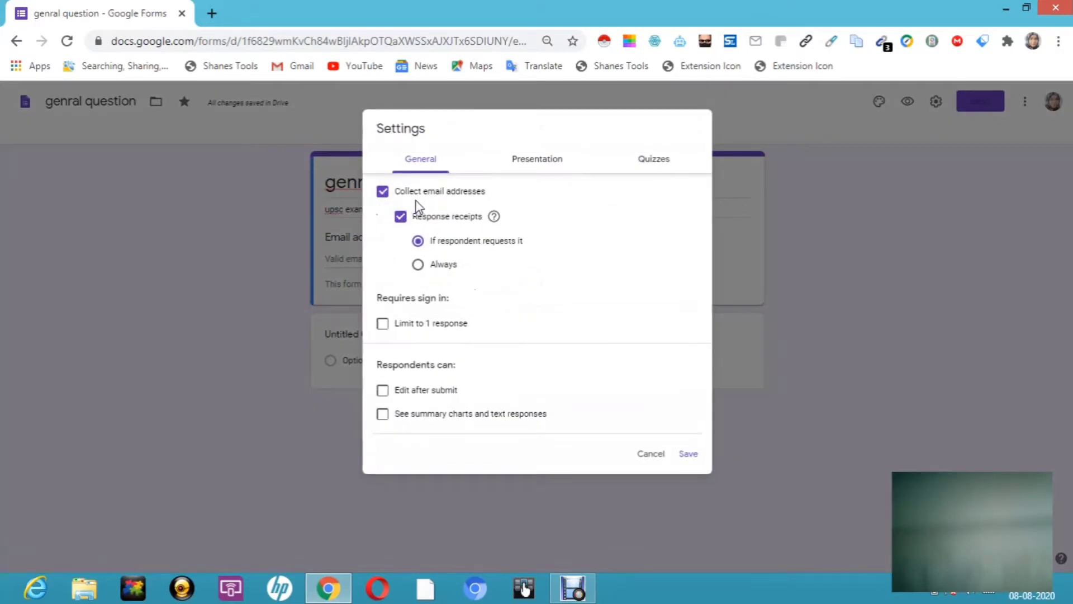
pyautogui.click(384, 192)
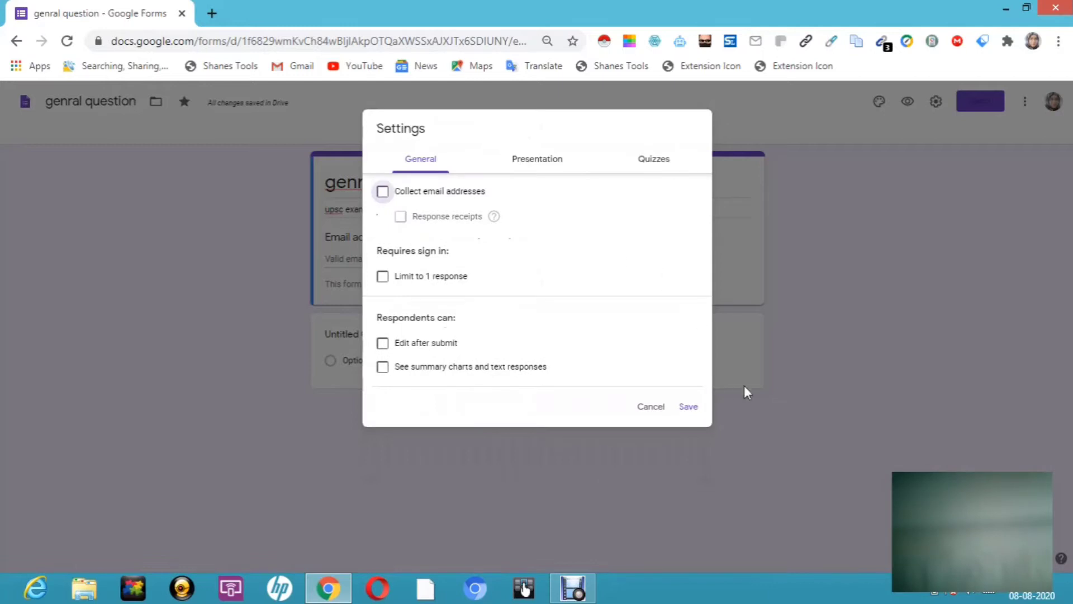
pyautogui.click(688, 406)
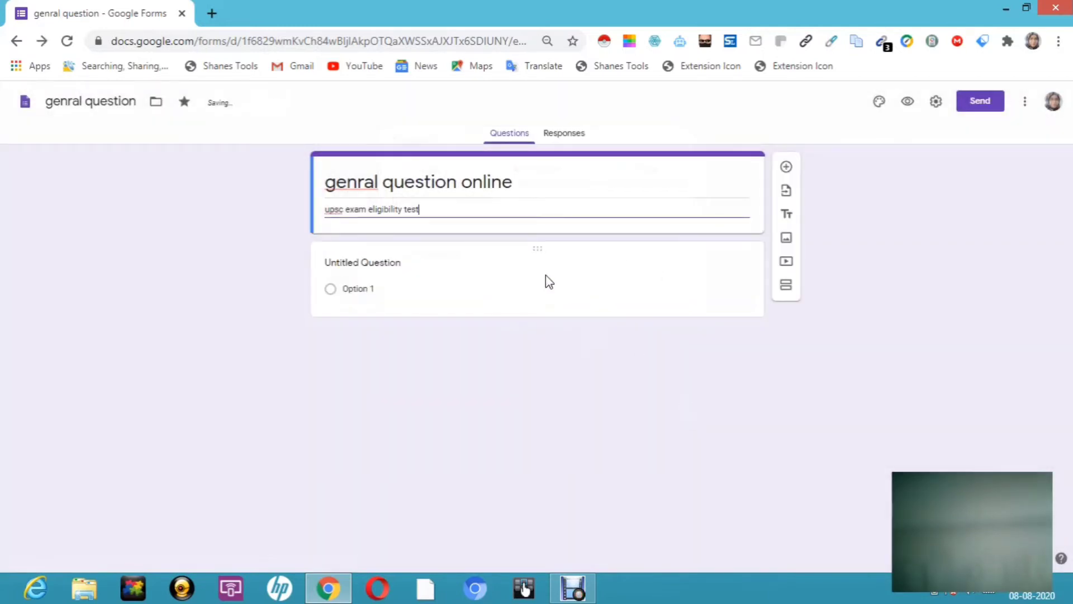
# Step: Title the first question 'capital of india'
pyautogui.click(373, 262)
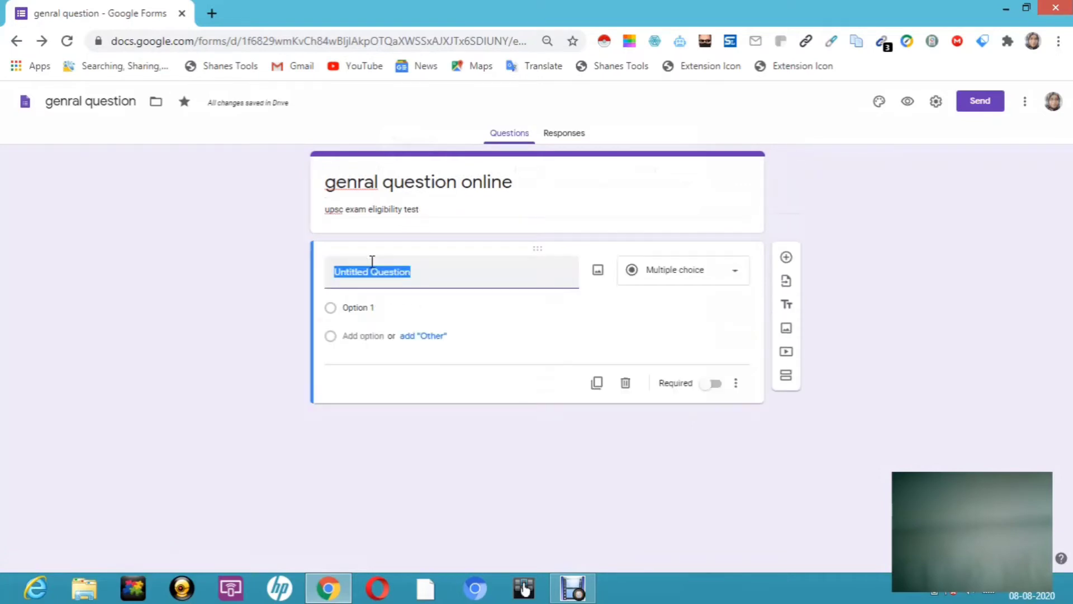
pyautogui.press('BackSpace')
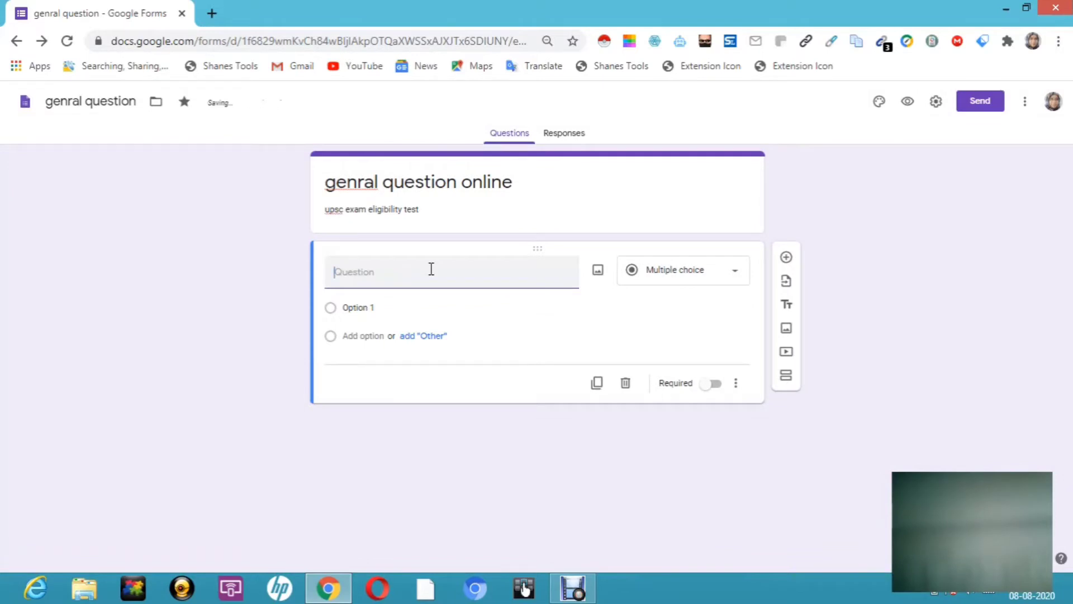
pyautogui.write('capital of india')
# Step: Fill in answer choices delhi, mumbai and kashmir, deleting the extra fourth option
pyautogui.click(387, 307)
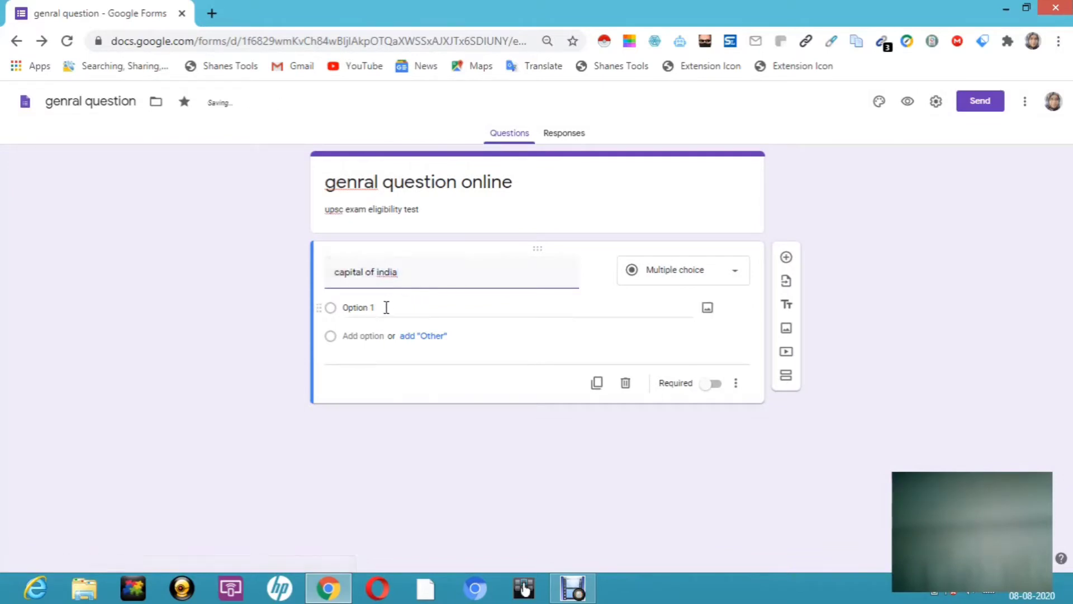
pyautogui.click(379, 308)
pyautogui.press('BackSpace')
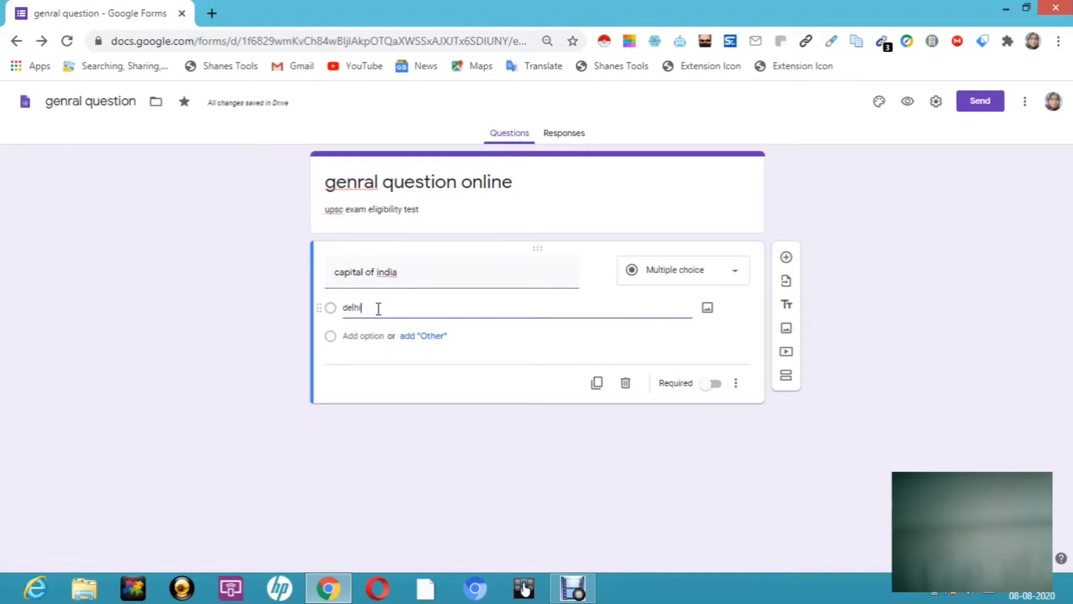
pyautogui.click(376, 335)
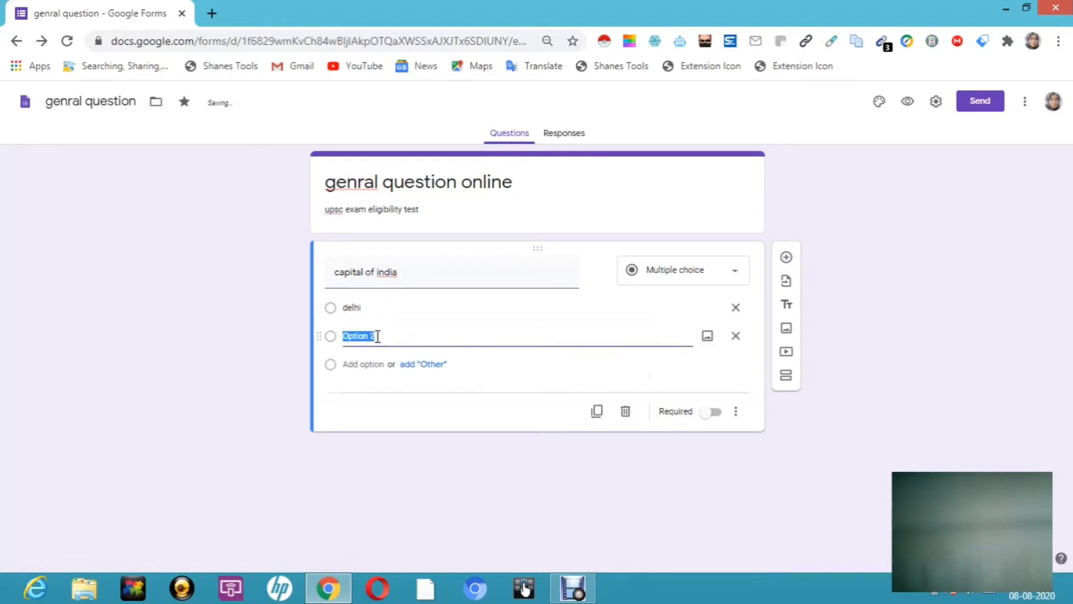
pyautogui.write('mumbai')
pyautogui.click(369, 364)
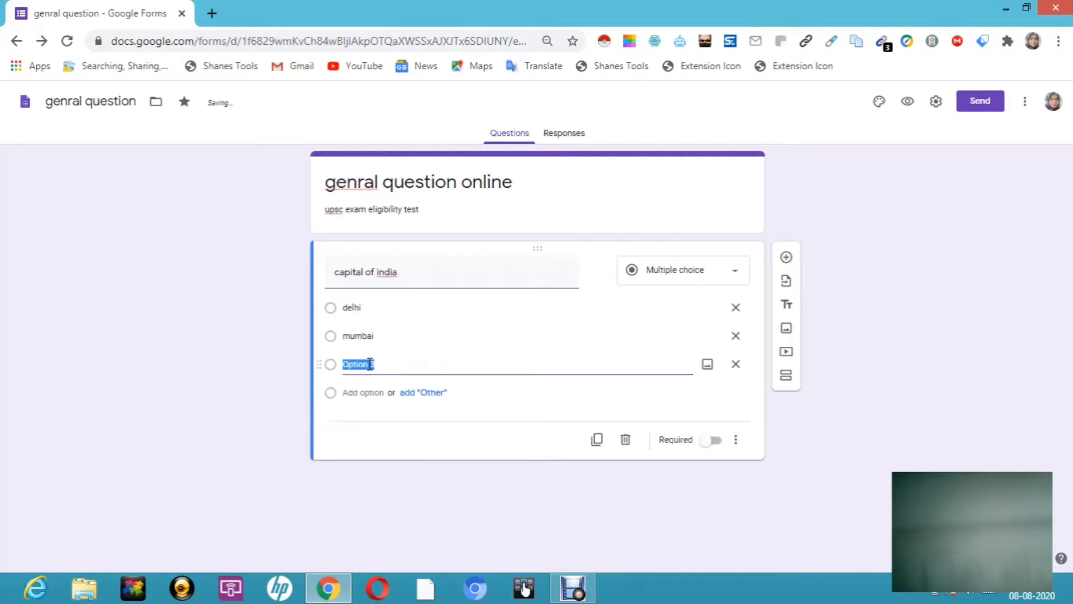
pyautogui.write('kashmir')
pyautogui.click(370, 394)
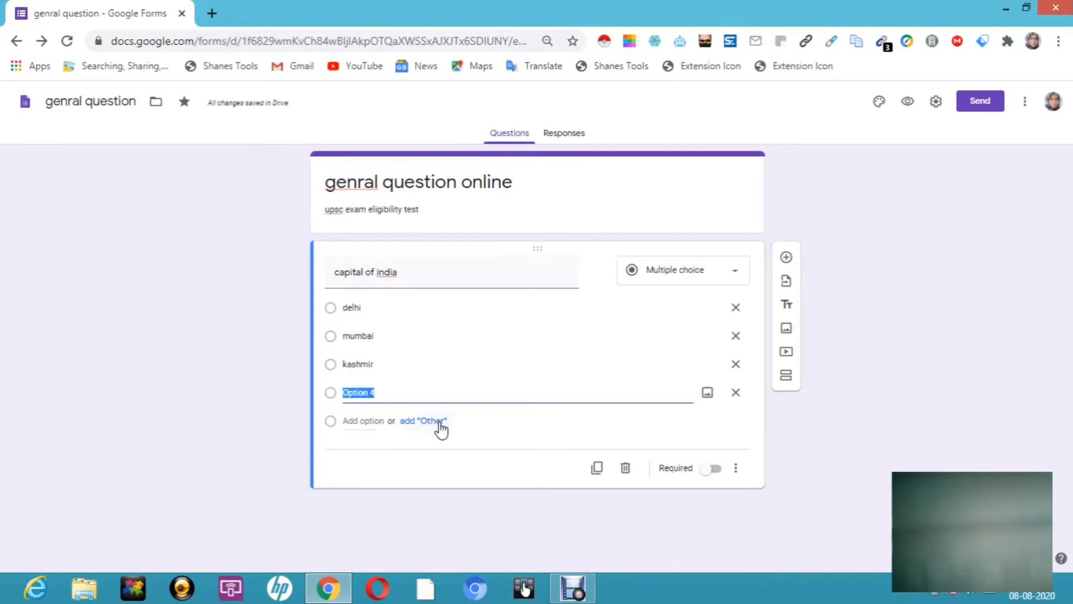
pyautogui.click(735, 396)
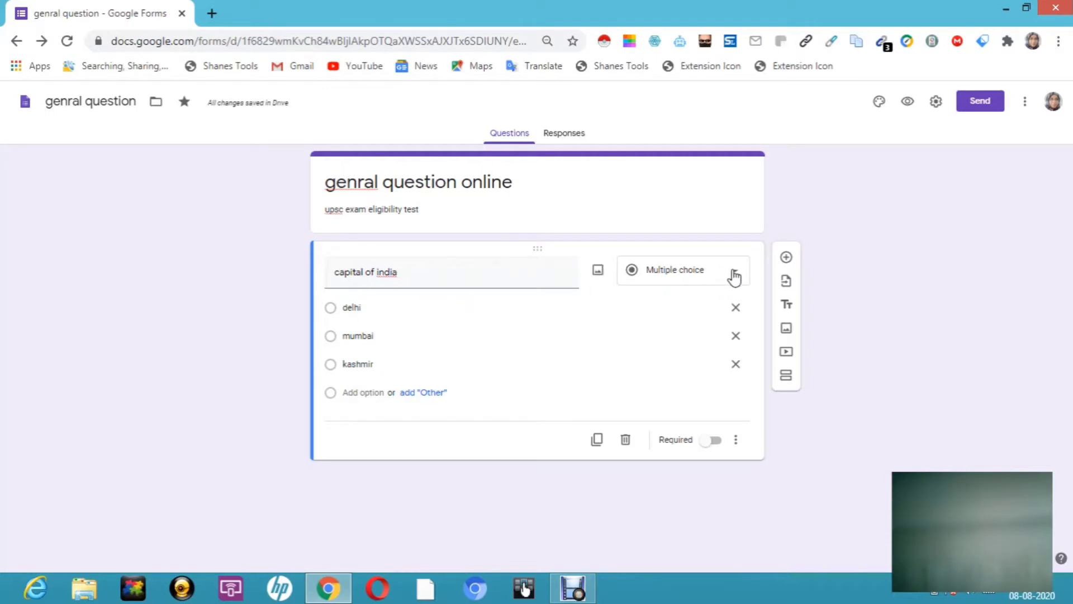
pyautogui.click(736, 277)
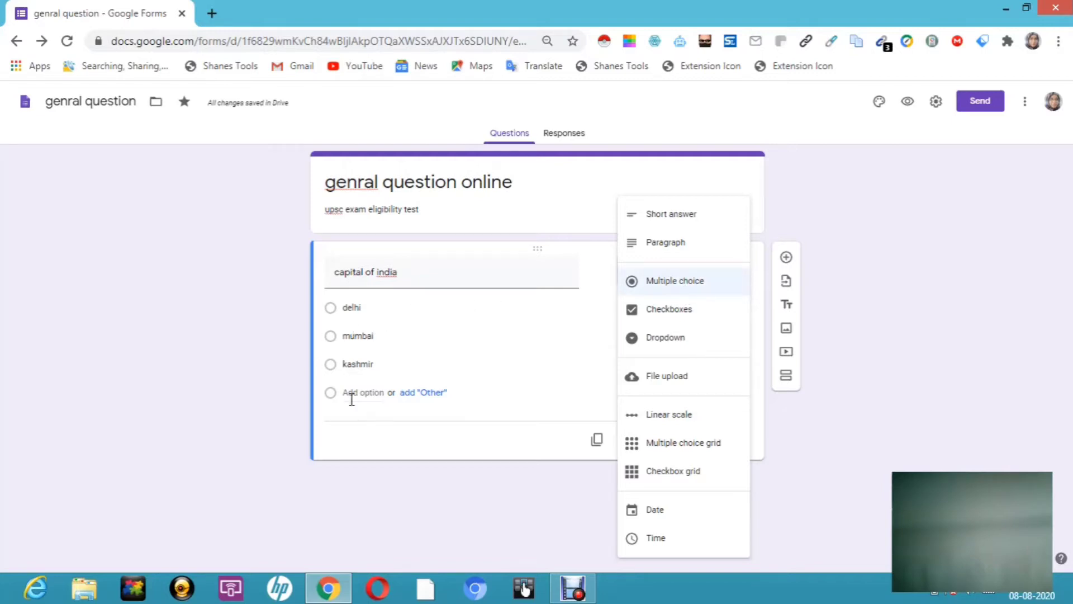
pyautogui.click(669, 313)
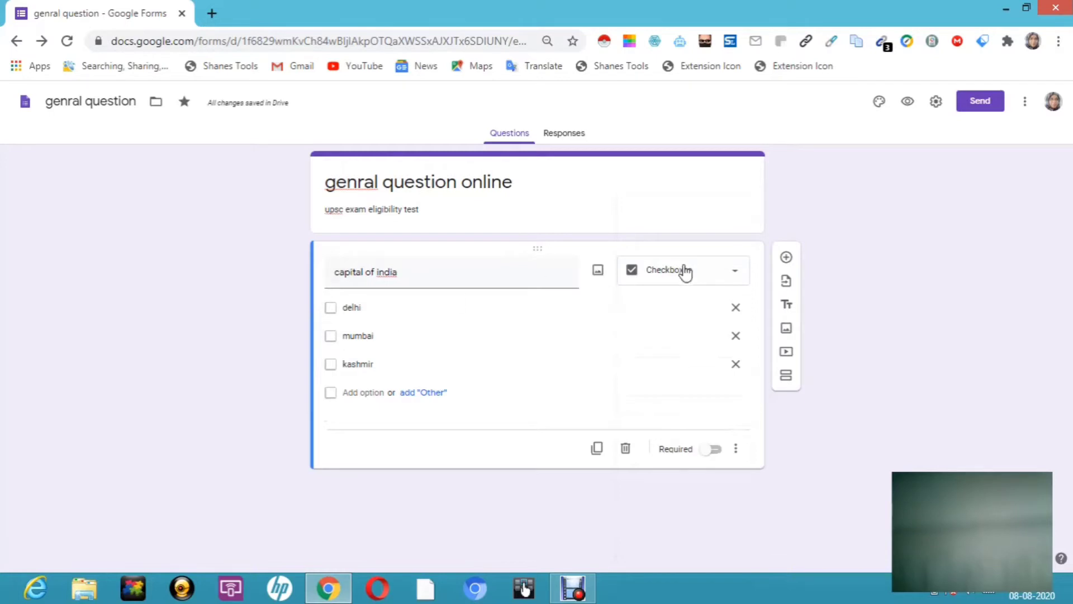
pyautogui.click(737, 272)
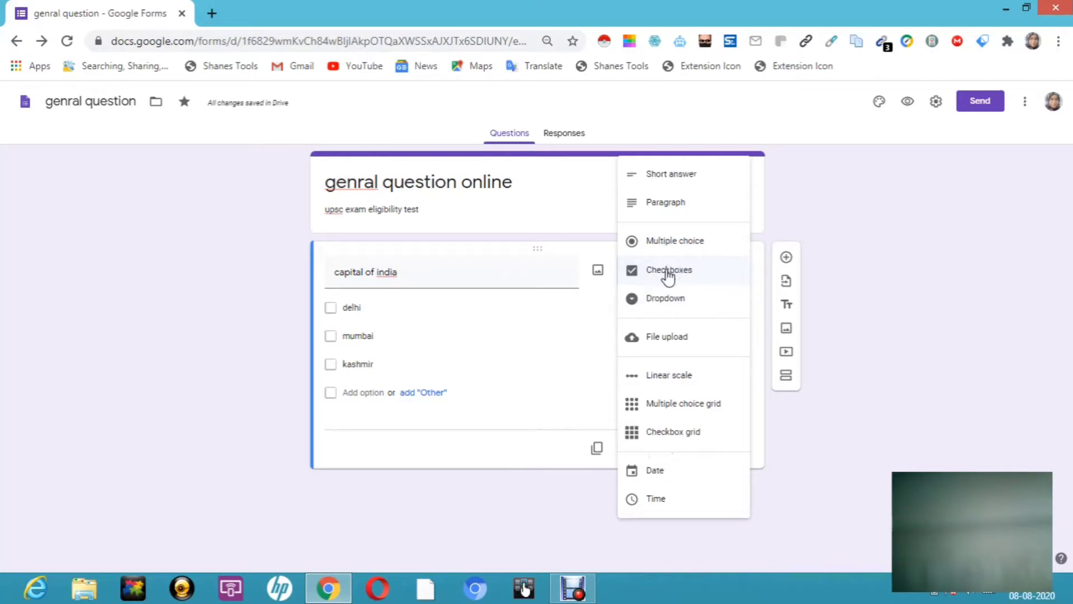
pyautogui.click(636, 246)
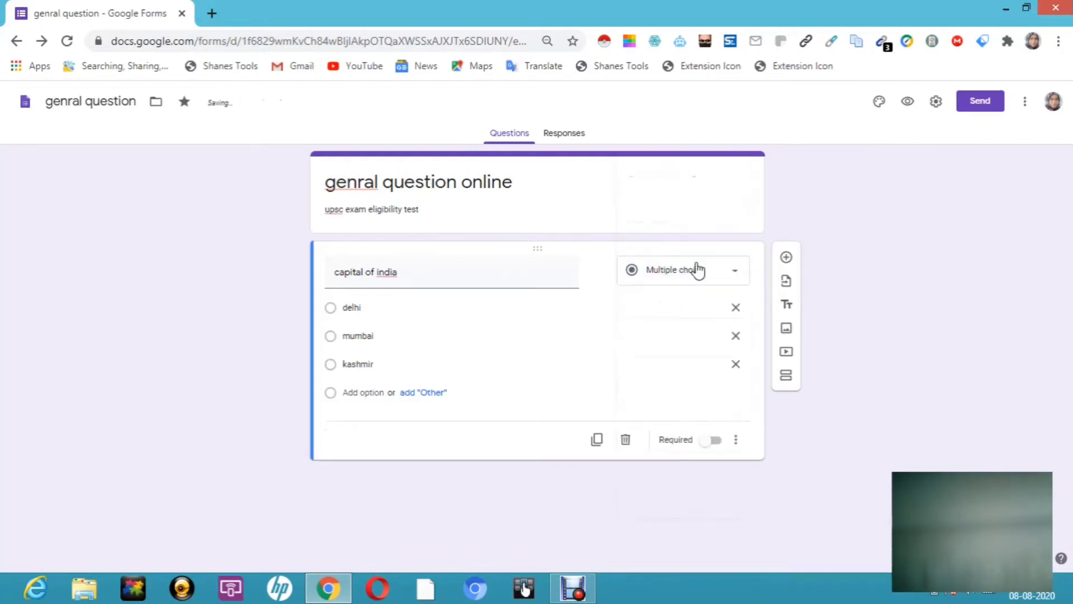
# Step: Duplicate the capital of india question and turn the copy into a short-answer 'name' question
pyautogui.click(597, 441)
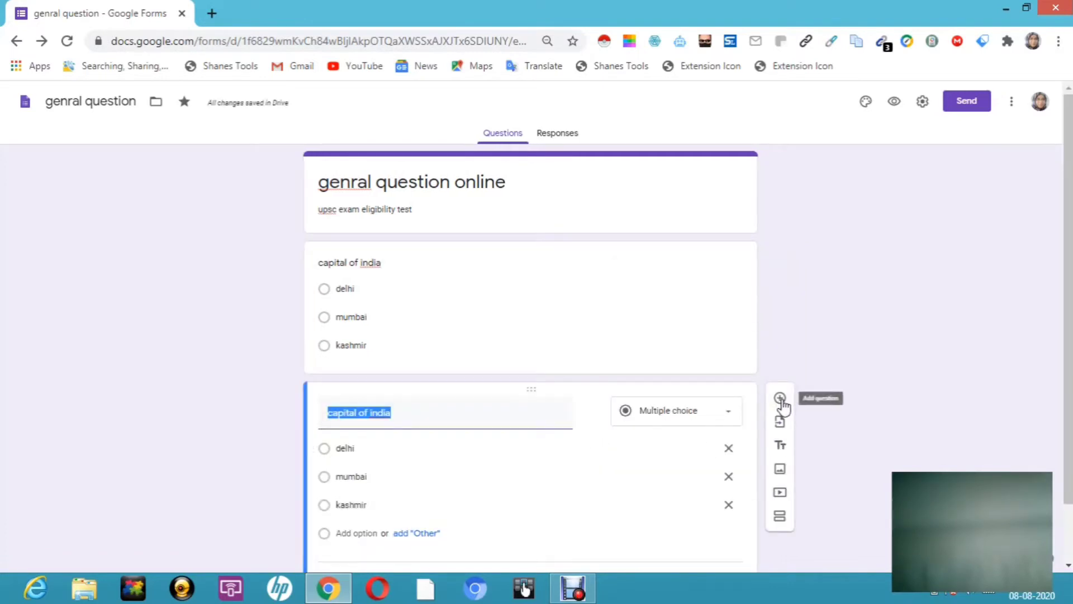
pyautogui.click(443, 411)
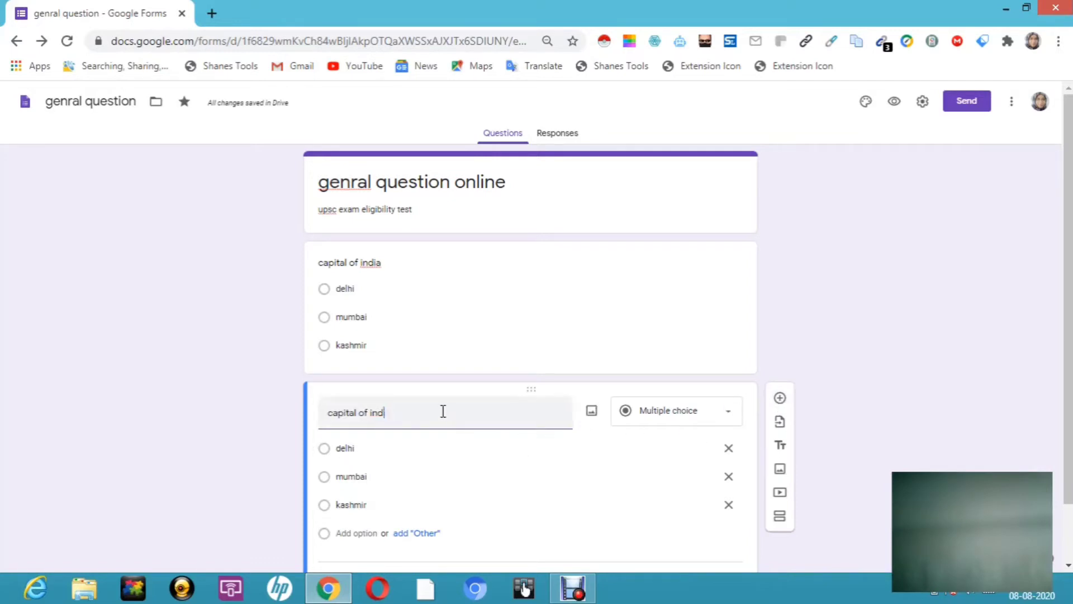
pyautogui.press('BackSpace')
pyautogui.press('BackSpace')
pyautogui.press('BackSpace')
pyautogui.press('BackSpace')
pyautogui.press('BackSpace')
pyautogui.press('BackSpace')
pyautogui.press('BackSpace')
pyautogui.press('BackSpace')
pyautogui.press('BackSpace')
pyautogui.press('BackSpace')
pyautogui.press('BackSpace')
pyautogui.press('BackSpace')
pyautogui.press('BackSpace')
pyautogui.press('BackSpace')
pyautogui.write('name')
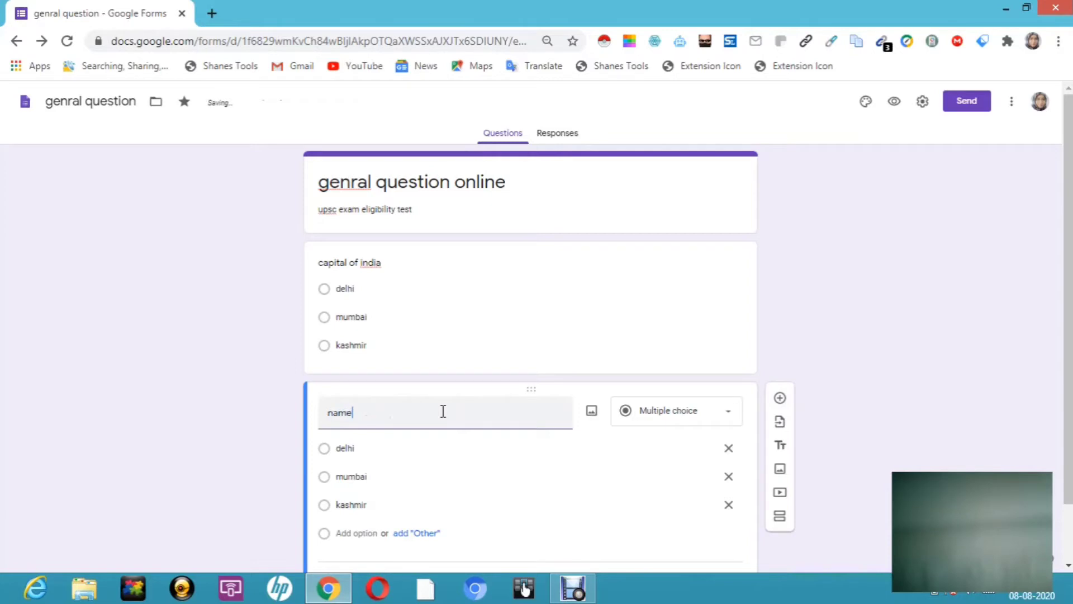
pyautogui.click(731, 416)
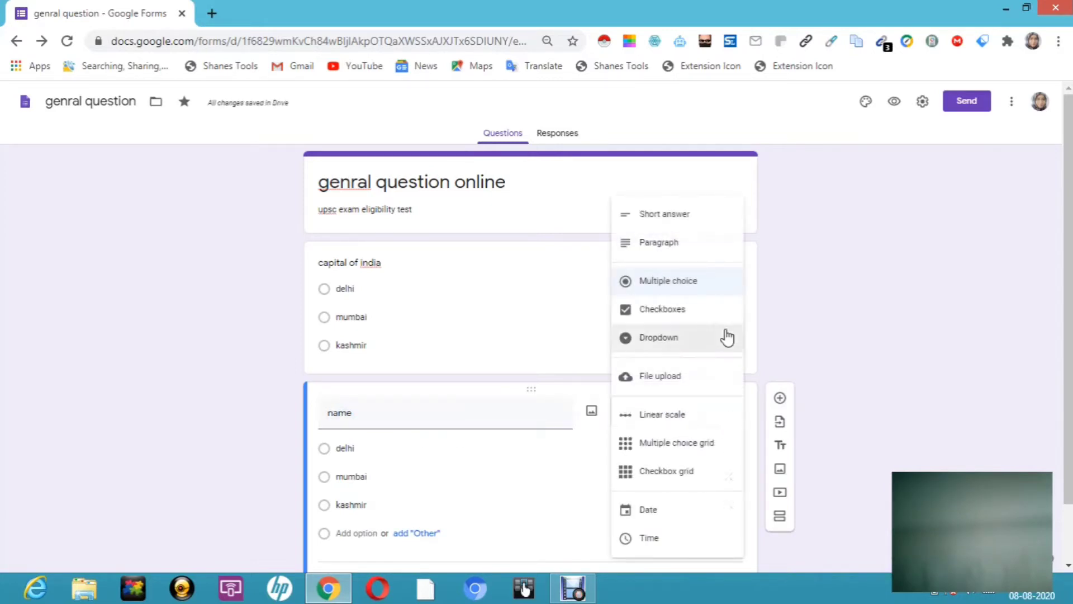
pyautogui.click(681, 217)
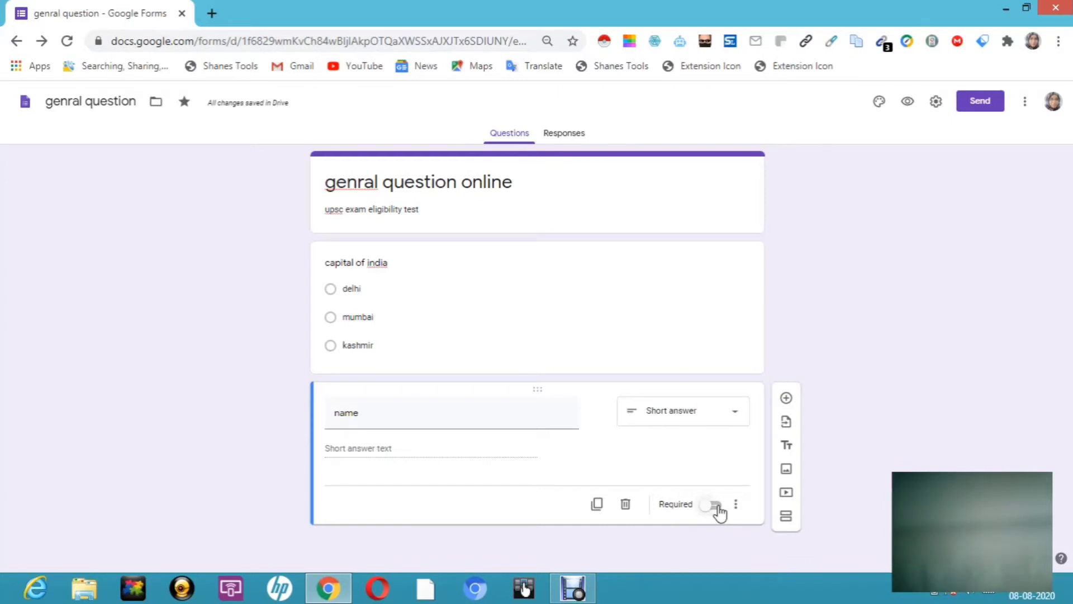
# Step: Make the name question required with the description 'as in document'
pyautogui.click(715, 505)
pyautogui.click(736, 506)
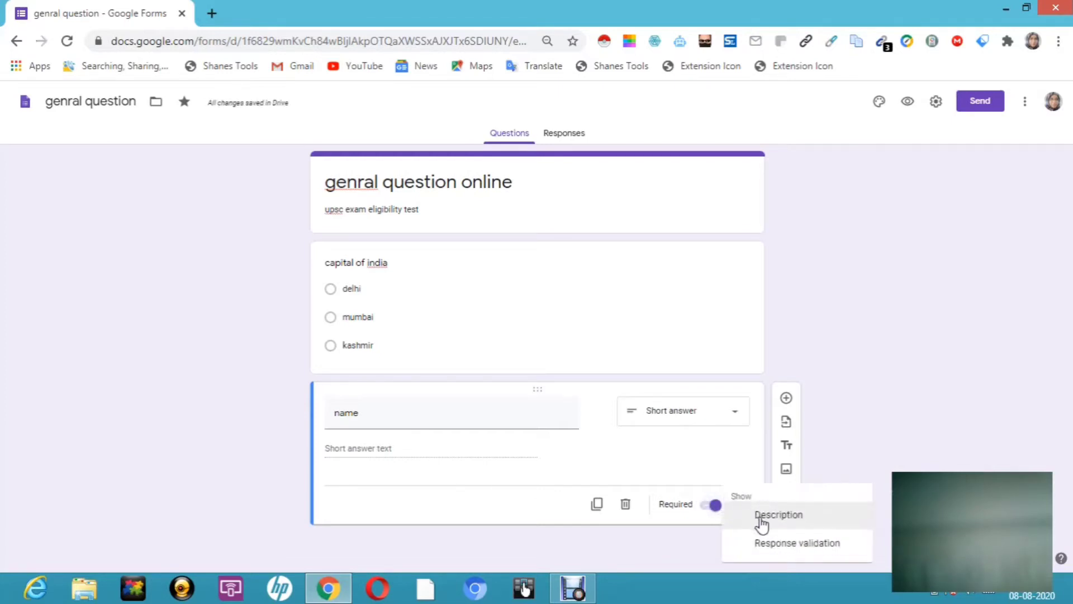
pyautogui.click(762, 515)
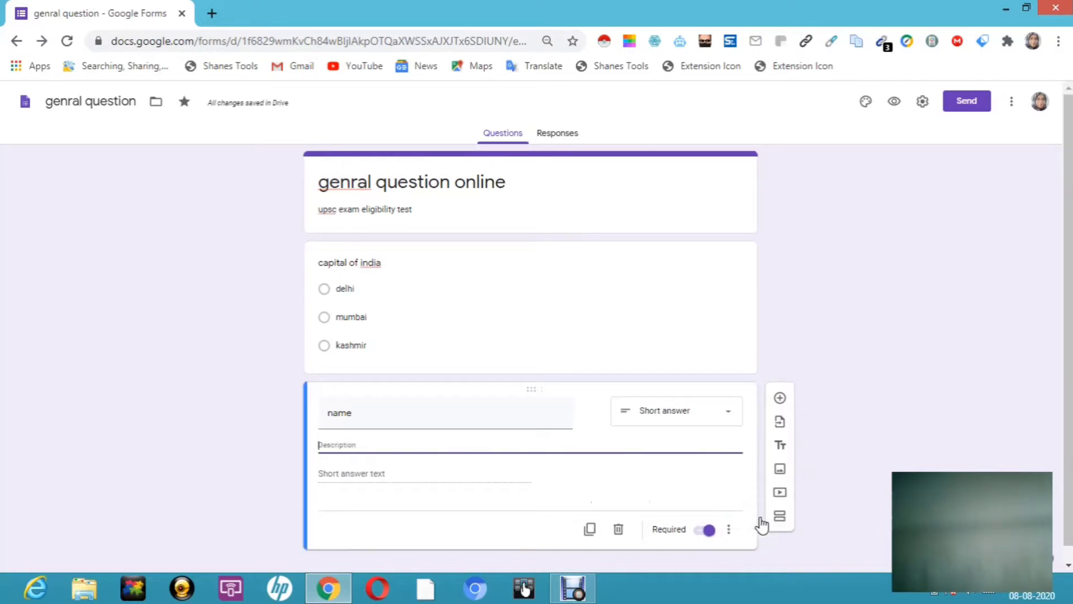
pyautogui.write('as in document')
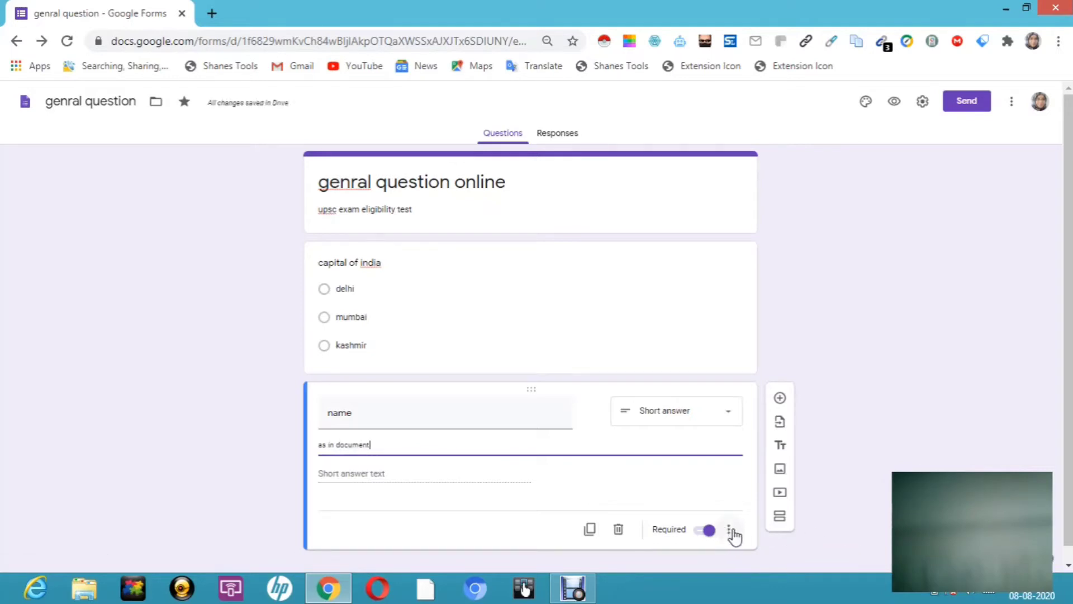
pyautogui.click(731, 531)
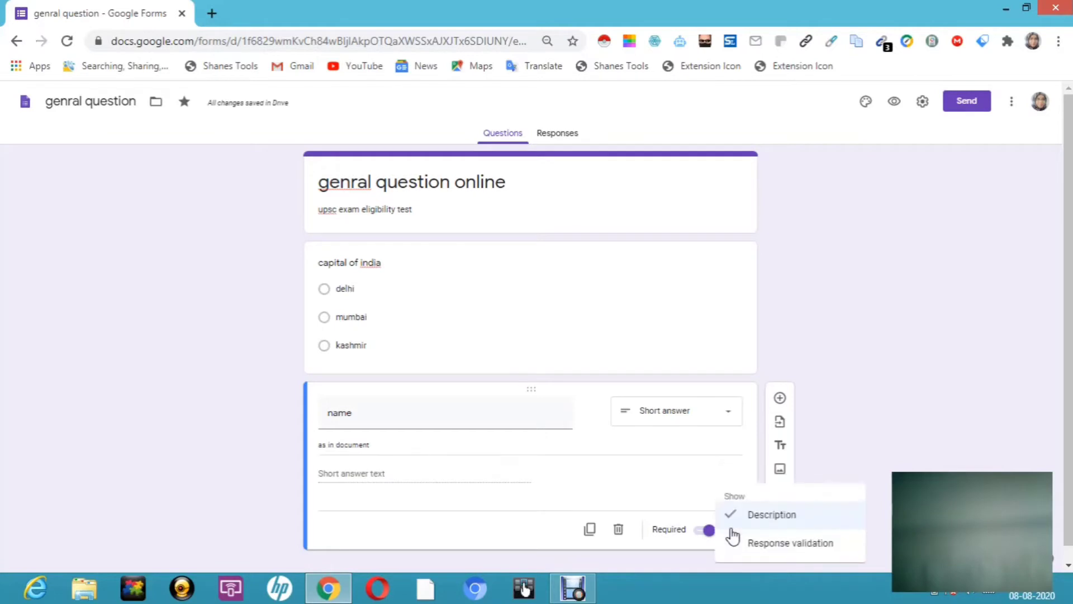
pyautogui.click(556, 268)
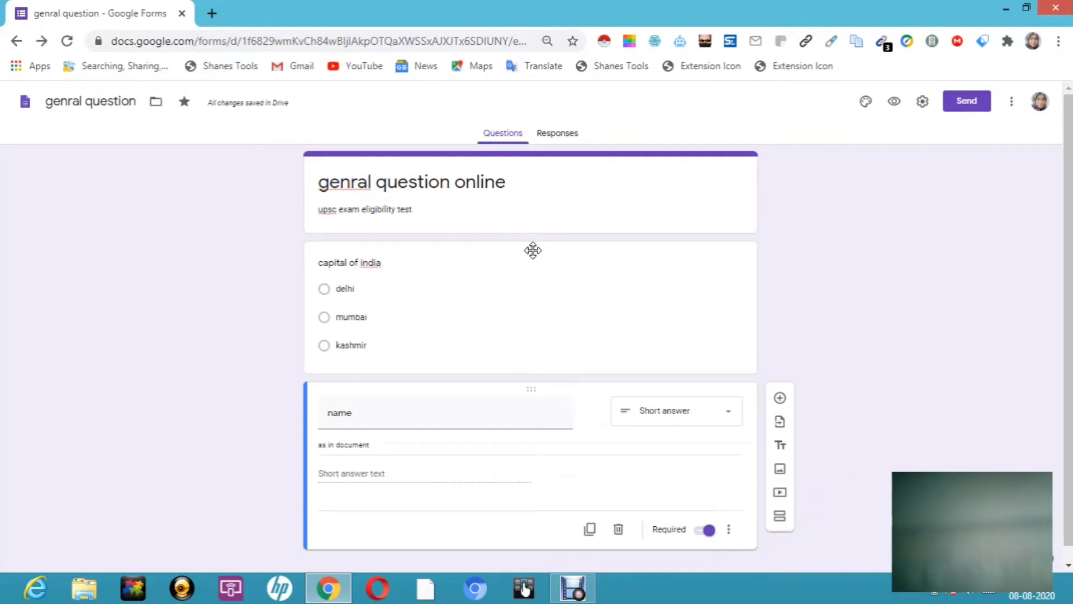
# Step: Move the capital of india question below the name question
pyautogui.moveTo(550, 410); pyautogui.dragTo(558, 444)
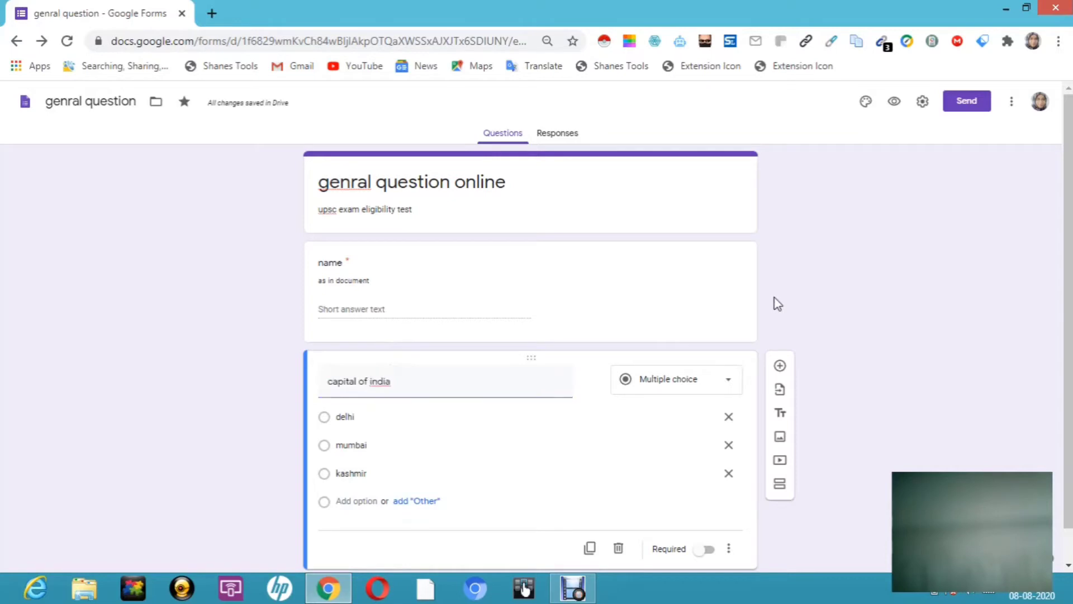
pyautogui.press('super+c')
pyautogui.press('Escape')
# Step: Add a required short-answer 'address' question after name, plus a new blank question below it
pyautogui.click(645, 276)
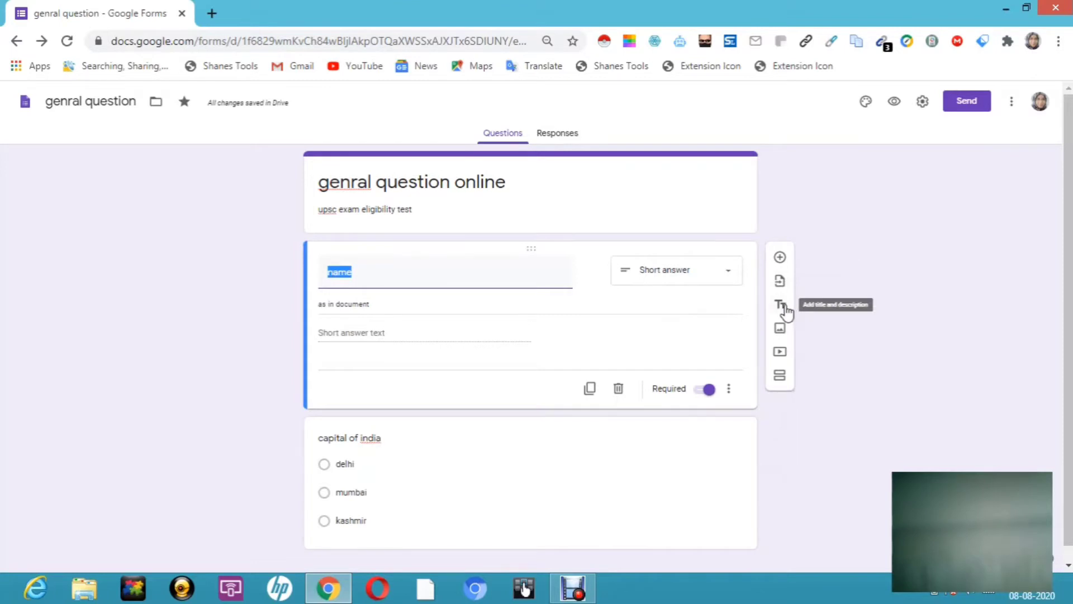
pyautogui.click(780, 261)
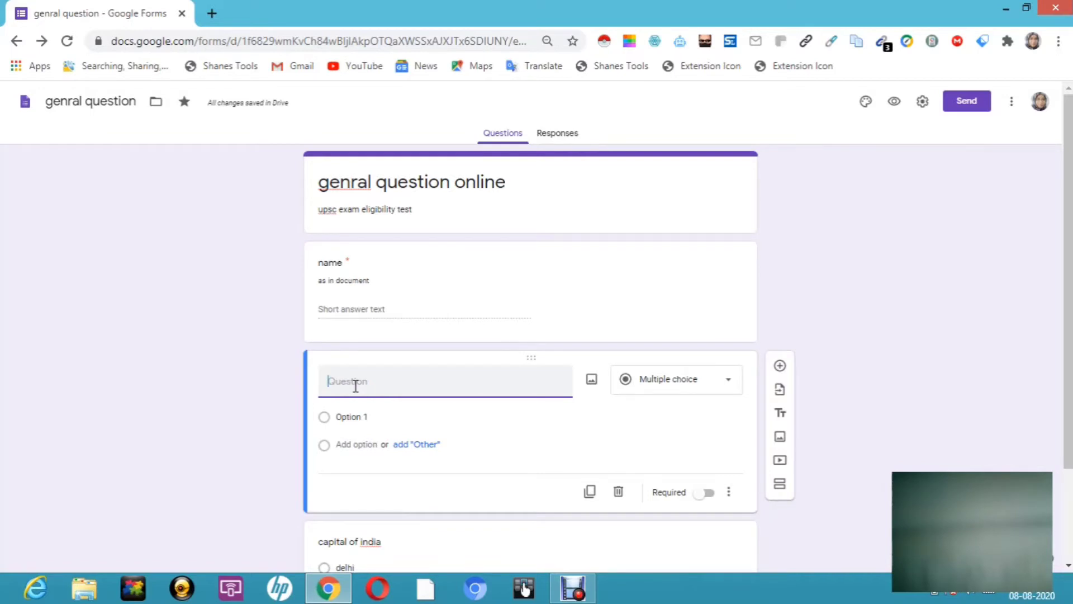
pyautogui.write('address')
pyautogui.click(728, 394)
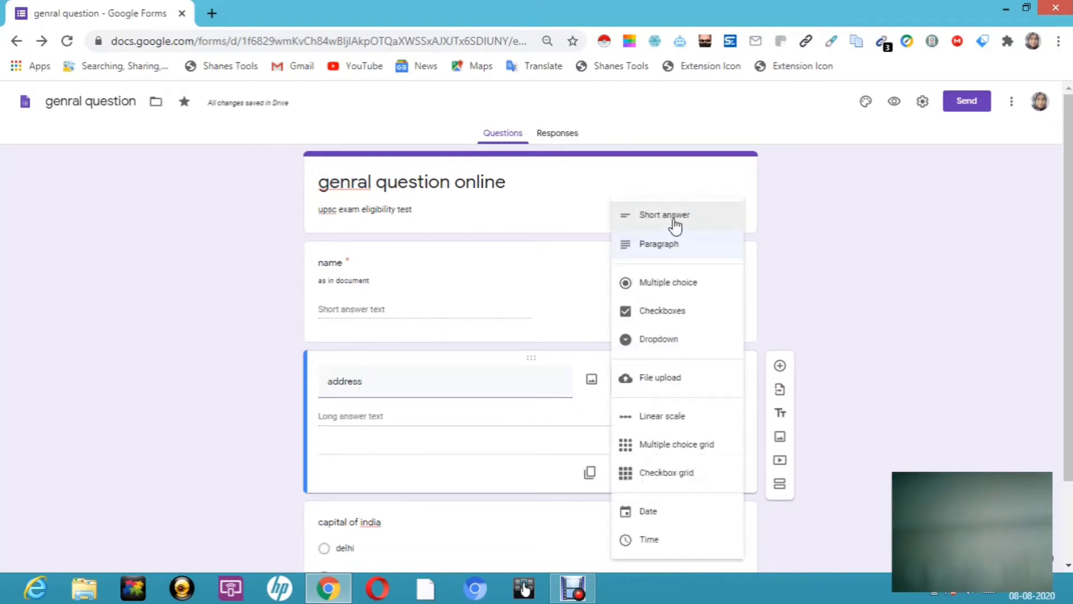
pyautogui.click(675, 218)
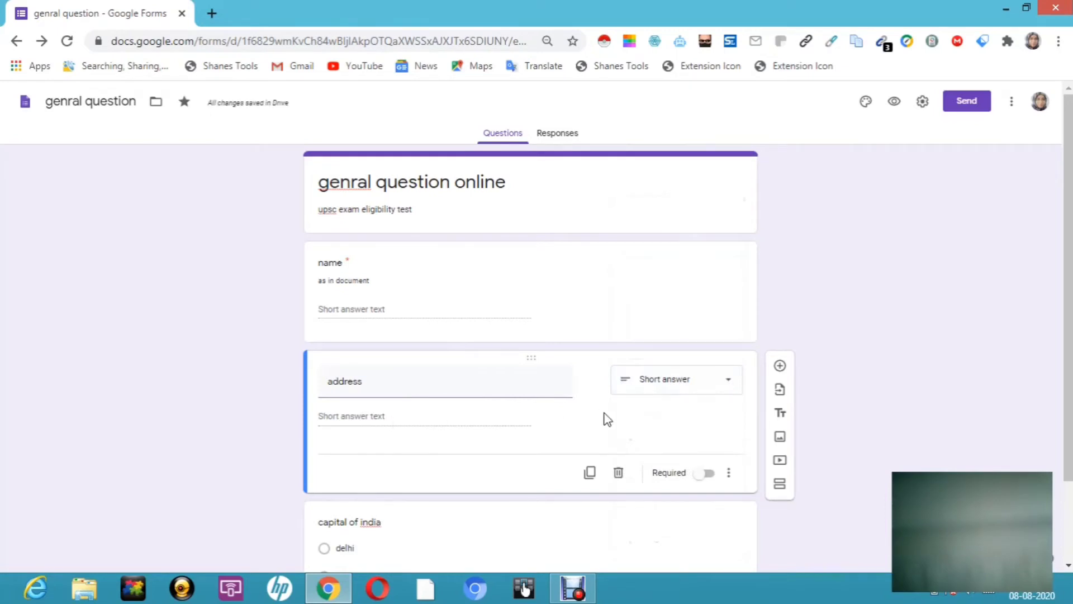
pyautogui.click(730, 384)
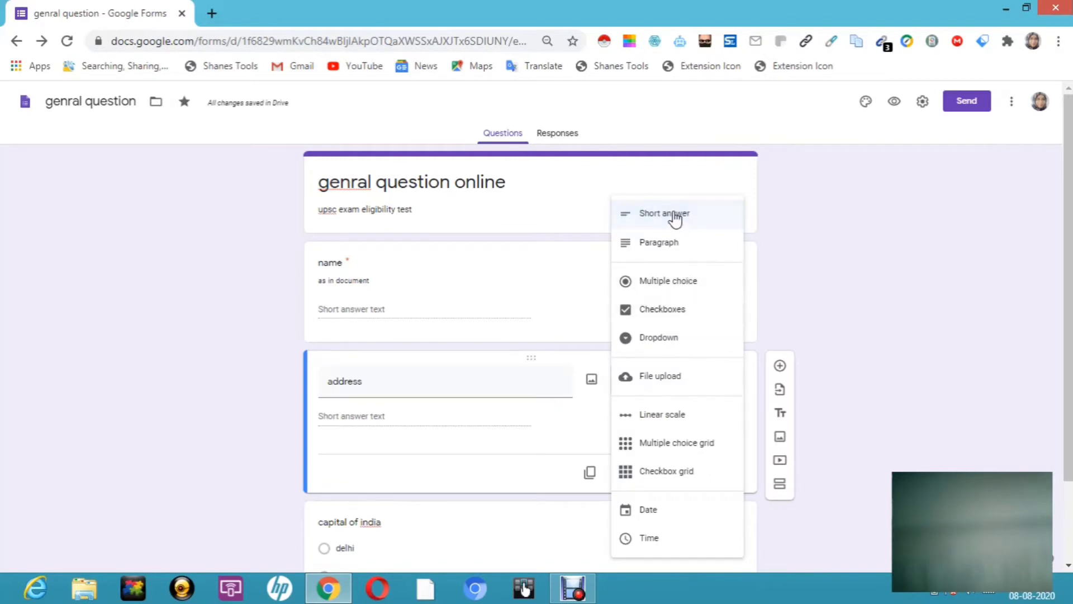
pyautogui.click(836, 266)
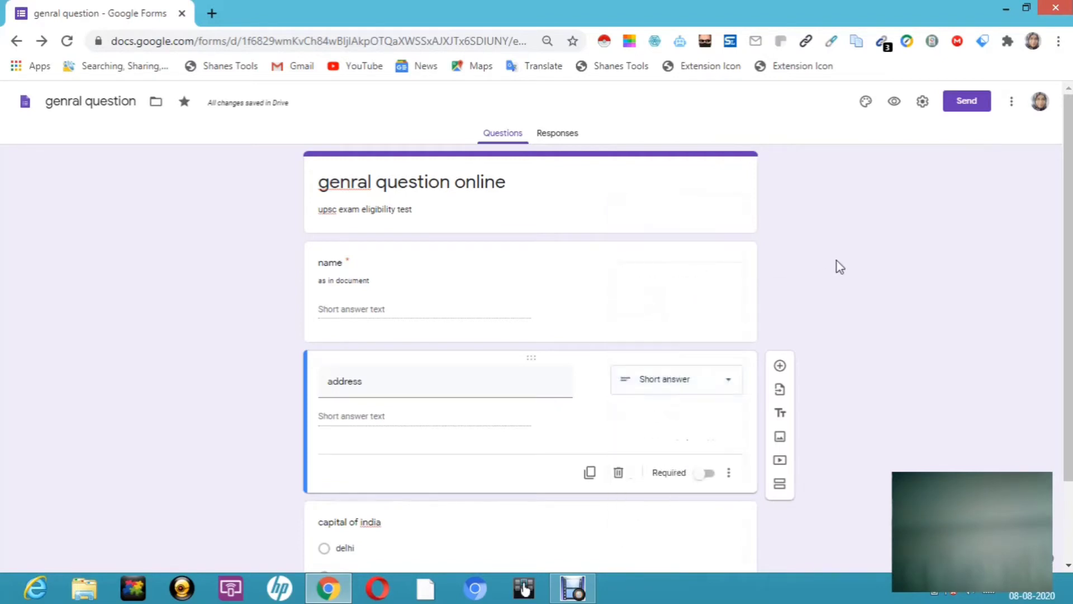
pyautogui.click(708, 474)
pyautogui.click(729, 474)
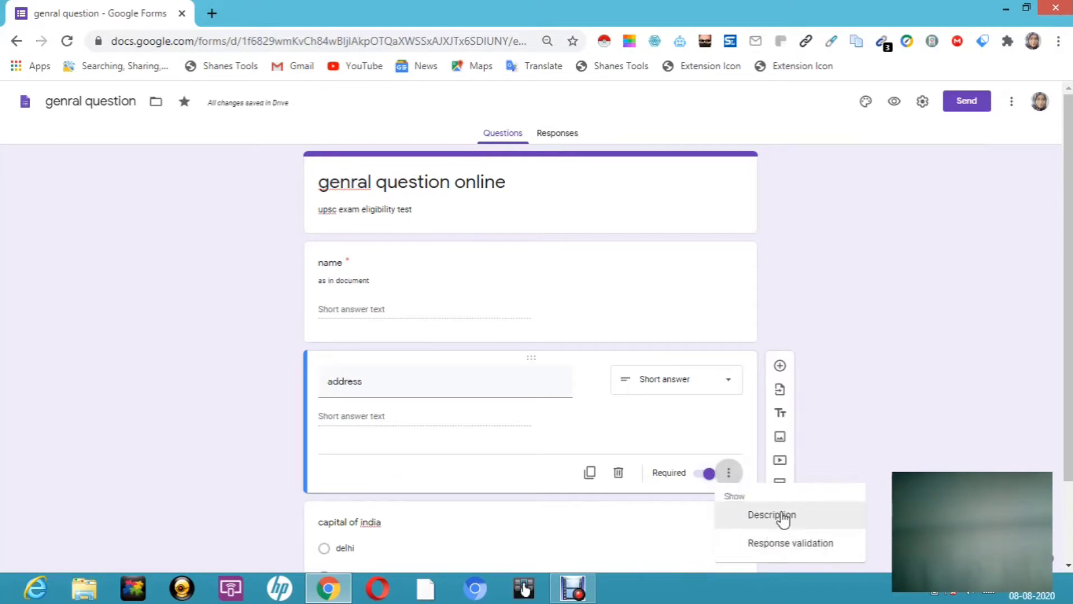
pyautogui.click(849, 440)
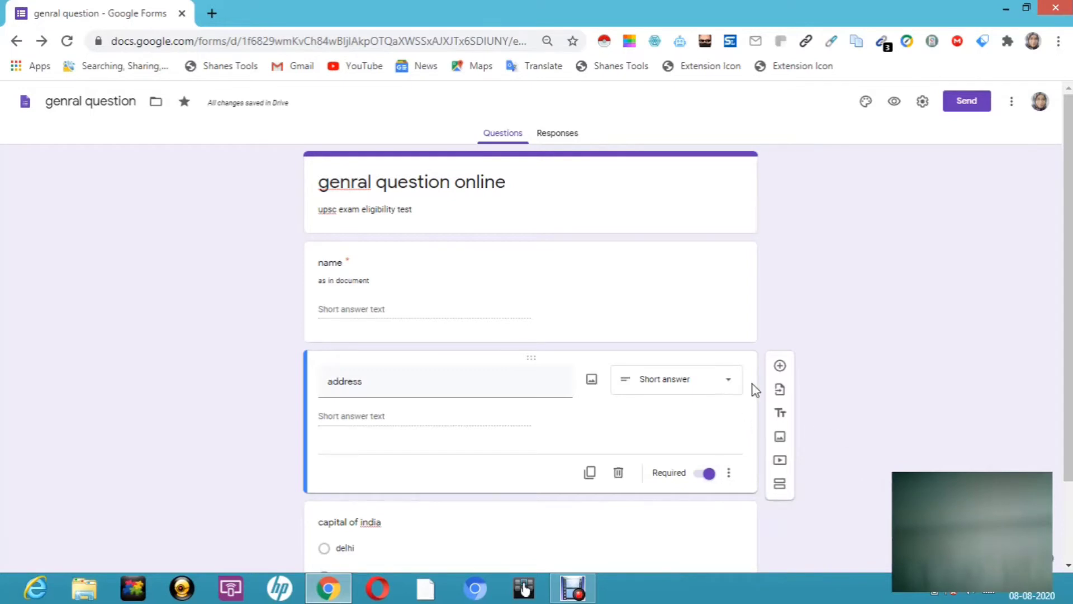
pyautogui.click(781, 368)
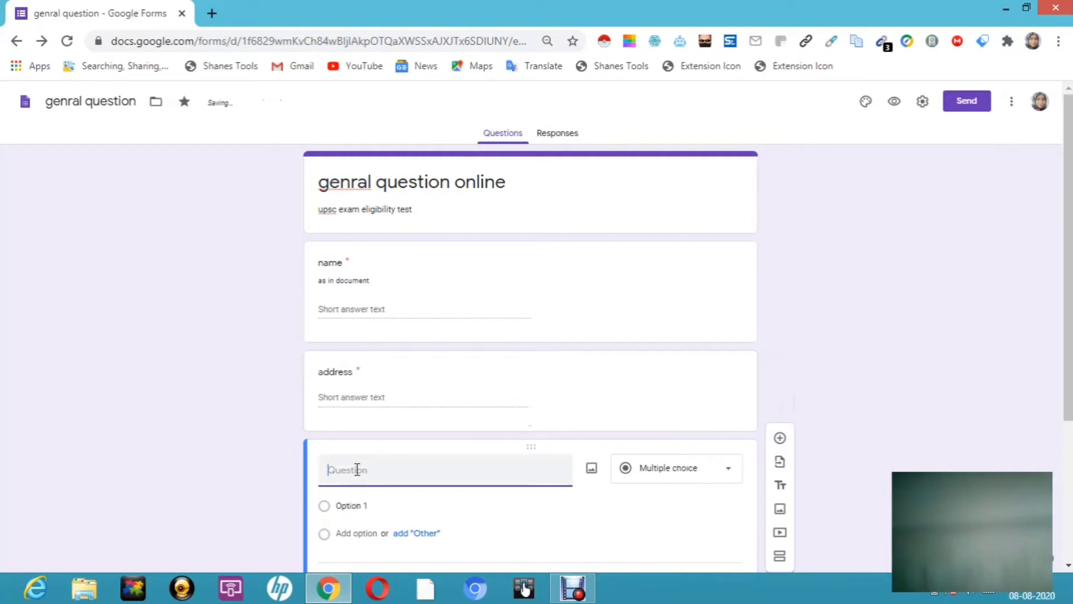
# Step: Title the new question 'phone number' and make it required
pyautogui.write('phone number')
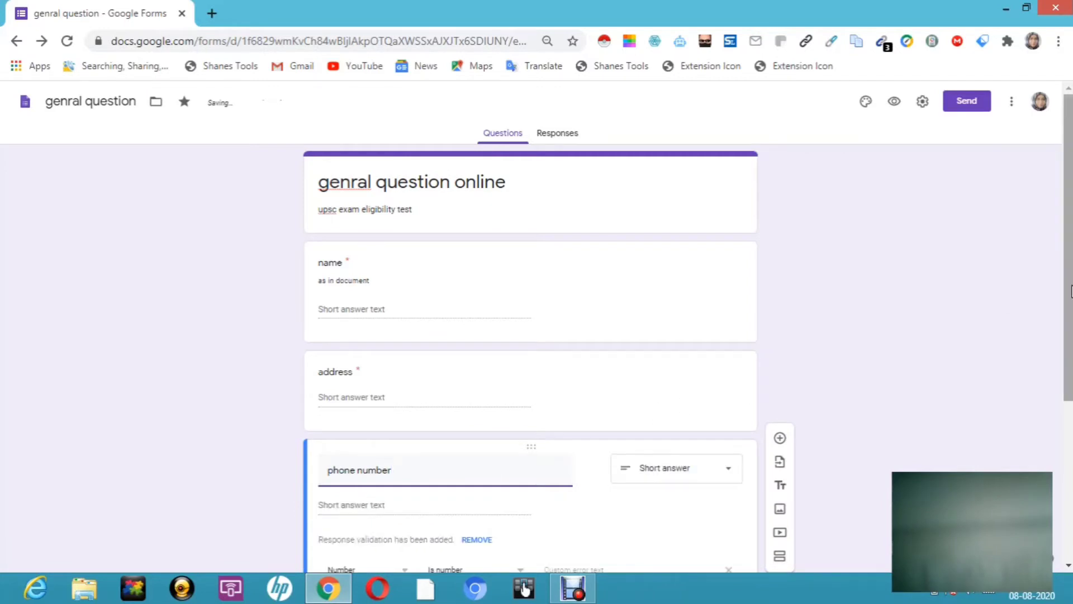
pyautogui.scroll(-2, 1071, 290)
pyautogui.moveTo(1070, 361)
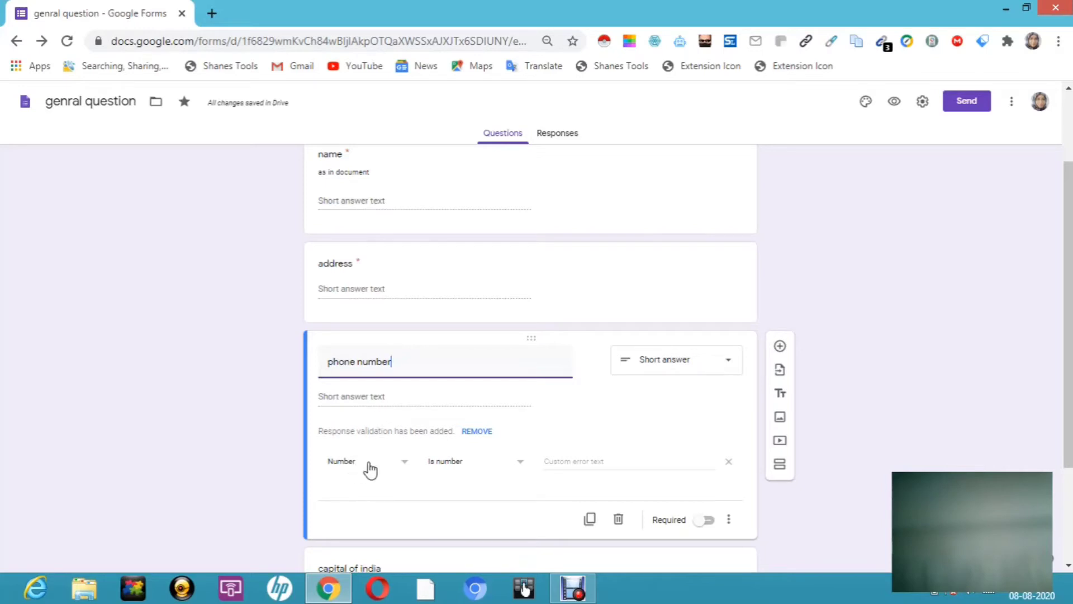
pyautogui.click(706, 520)
# Step: Add length validation with a maximum of 10 characters and error text 'type 10 numbers'
pyautogui.click(729, 521)
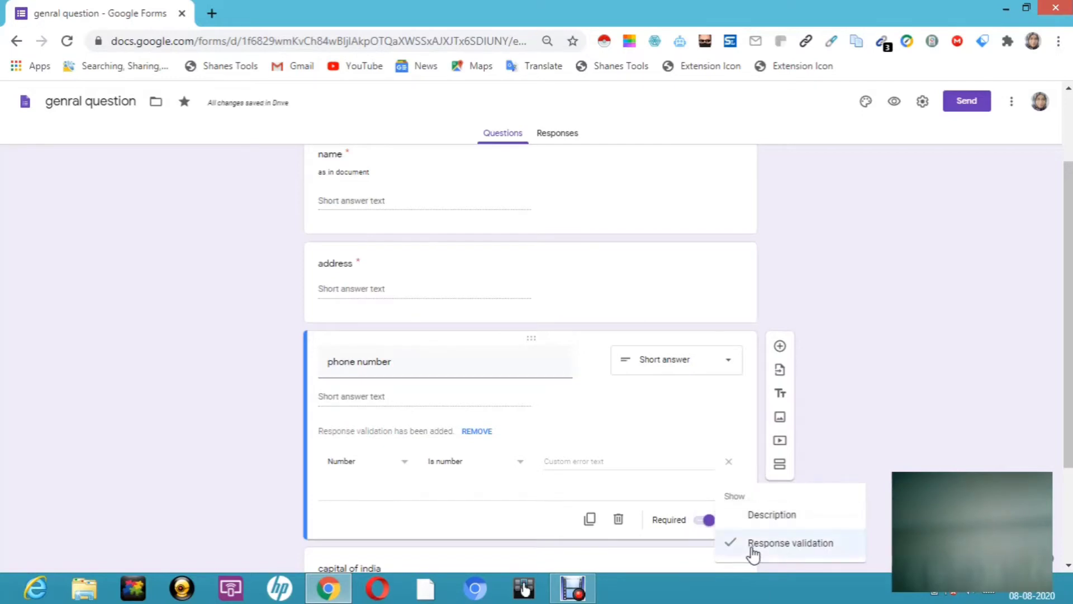
pyautogui.click(752, 550)
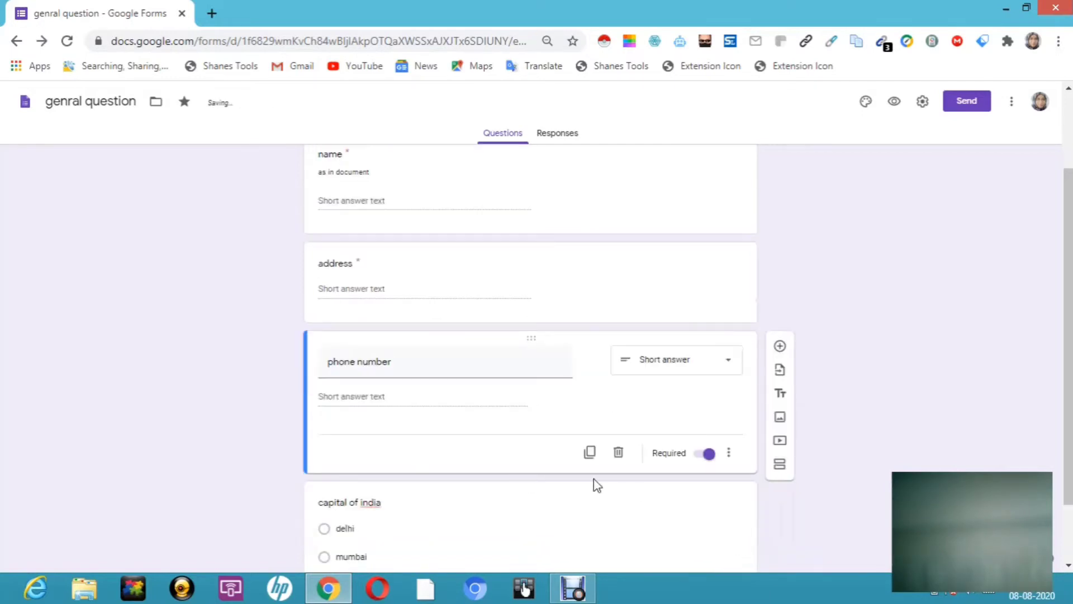
pyautogui.click(730, 456)
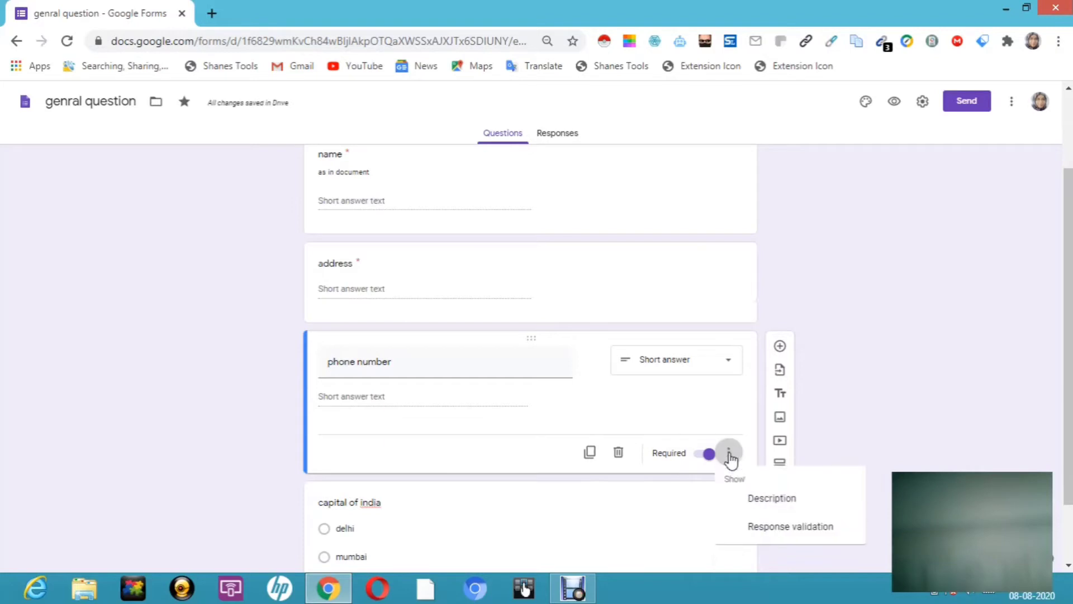
pyautogui.click(755, 534)
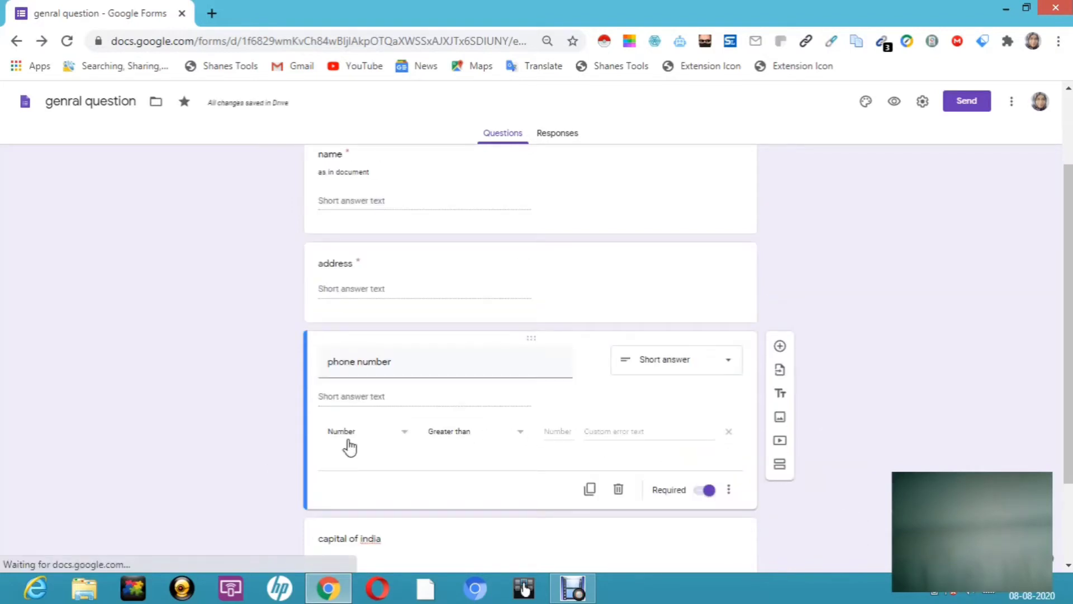
pyautogui.click(405, 435)
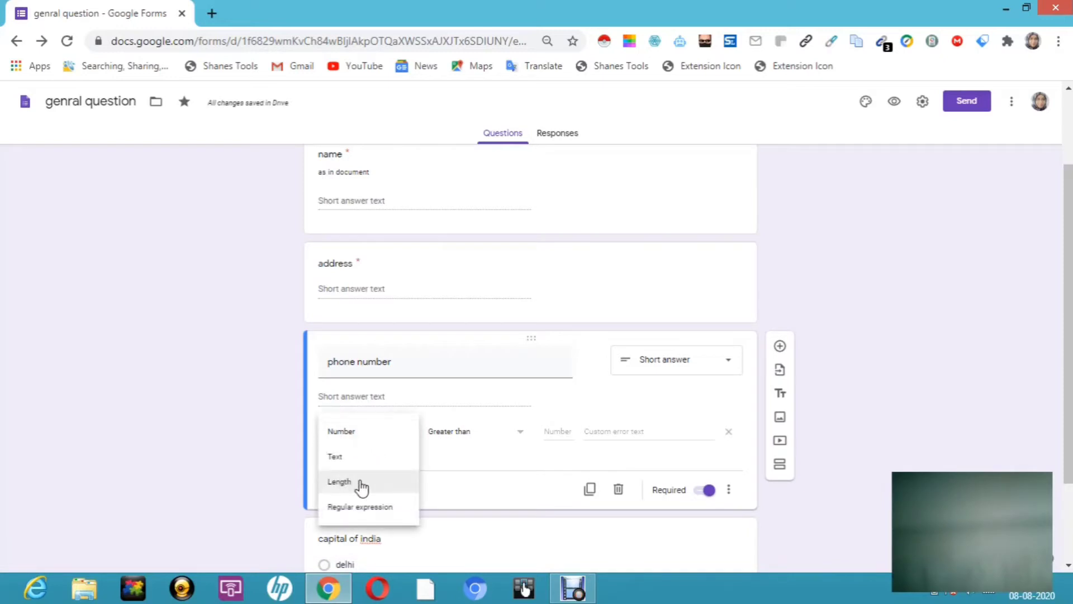
pyautogui.click(347, 484)
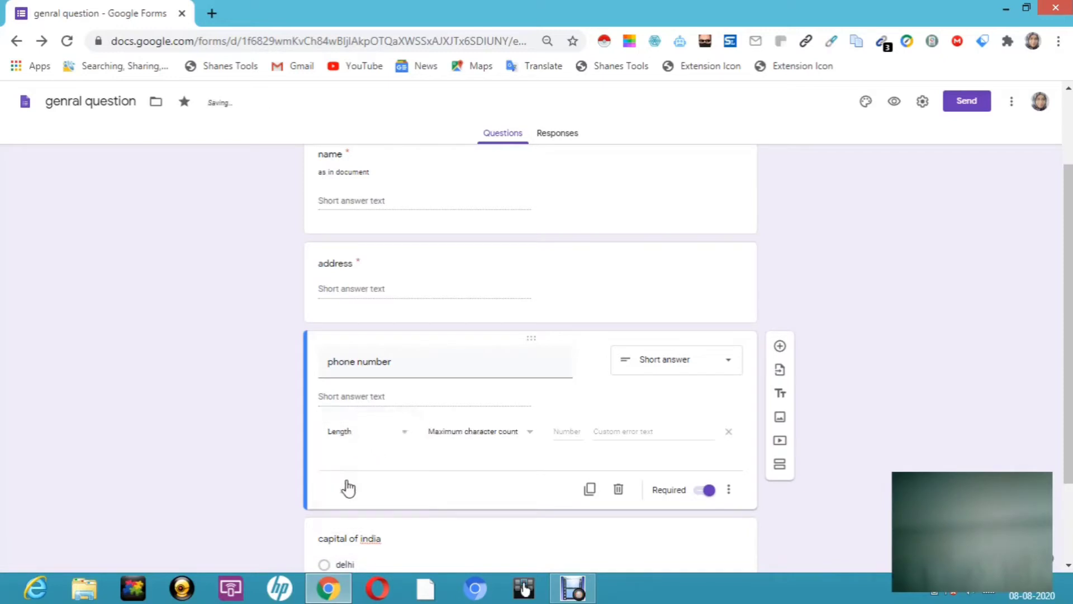
pyautogui.click(529, 436)
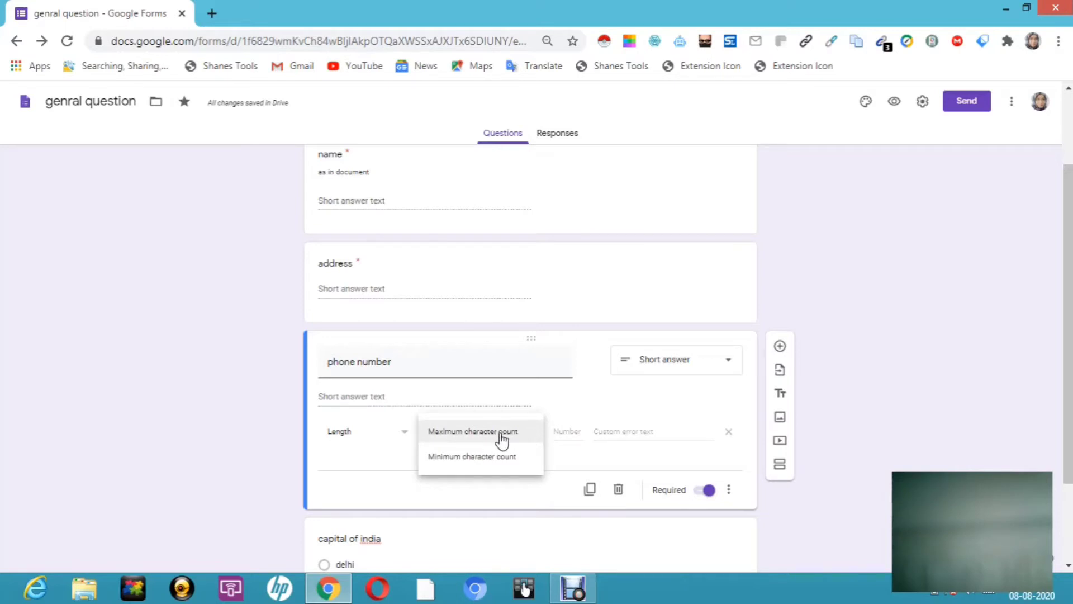
pyautogui.click(501, 439)
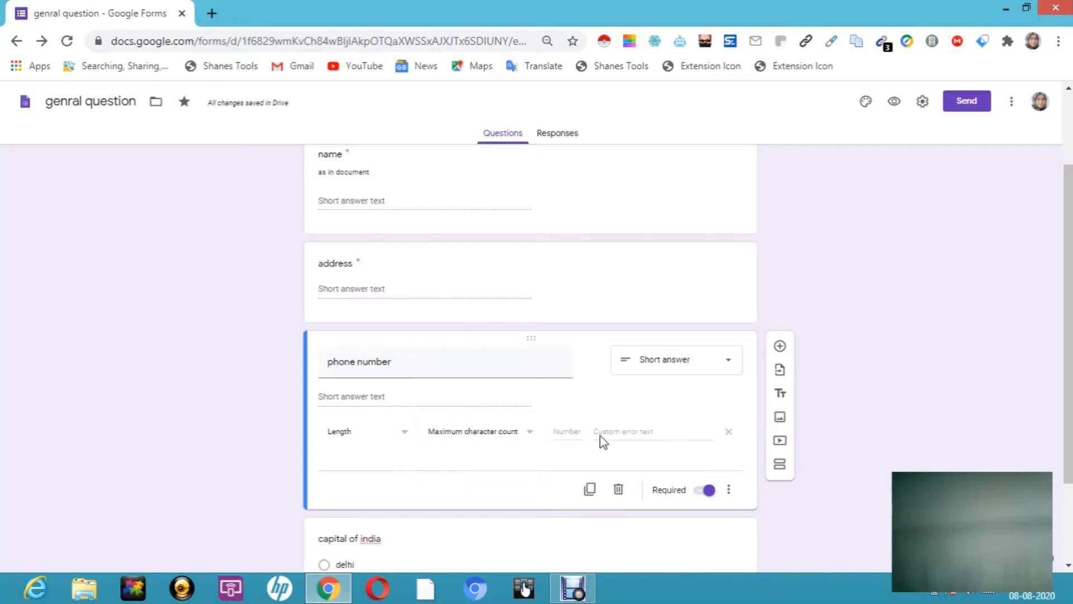
pyautogui.write('10')
pyautogui.write('type')
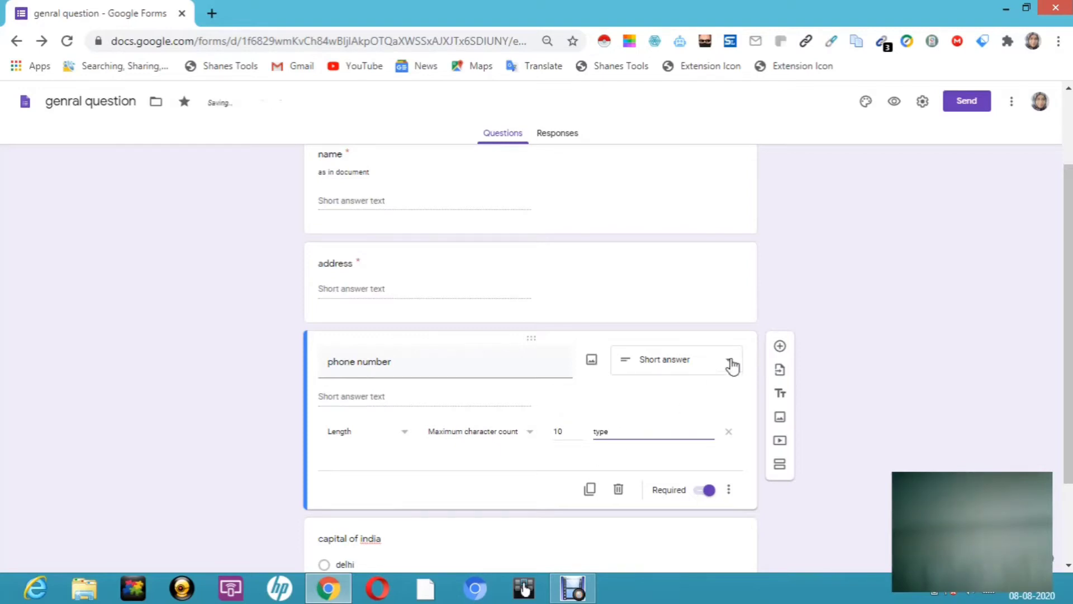
pyautogui.write(' 10 numbers')
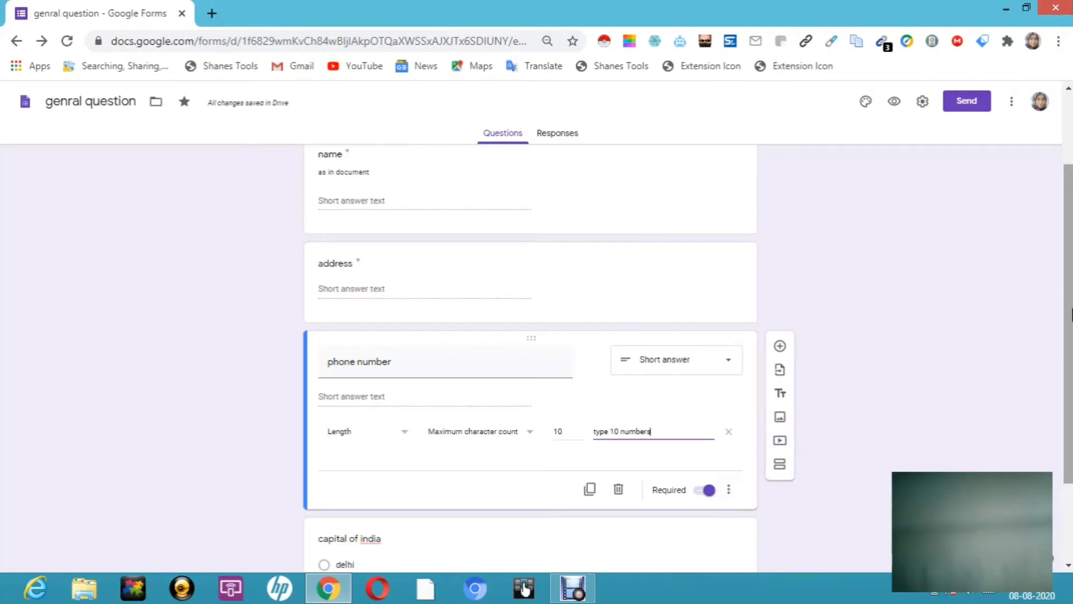
pyautogui.scroll(-2, 1067, 344)
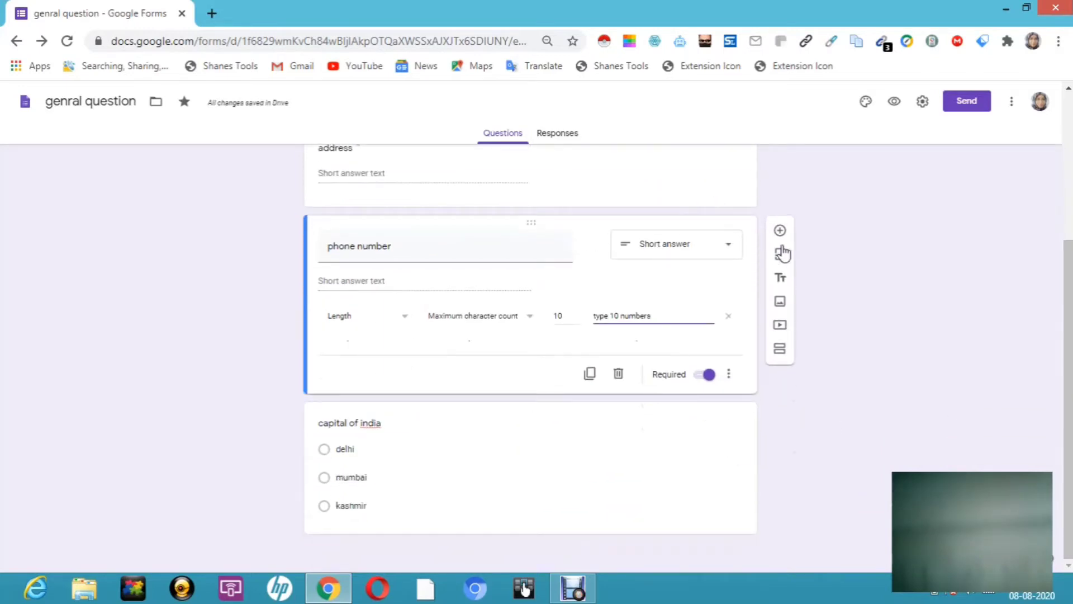
# Step: Add a new question titled 'languages' after phone number
pyautogui.click(780, 231)
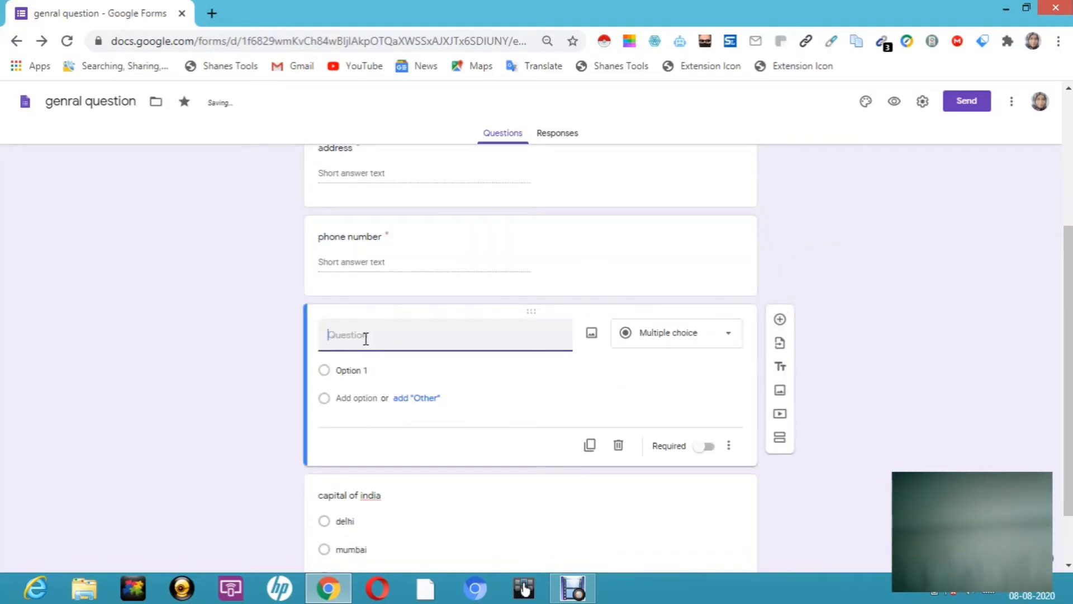
pyautogui.click(730, 336)
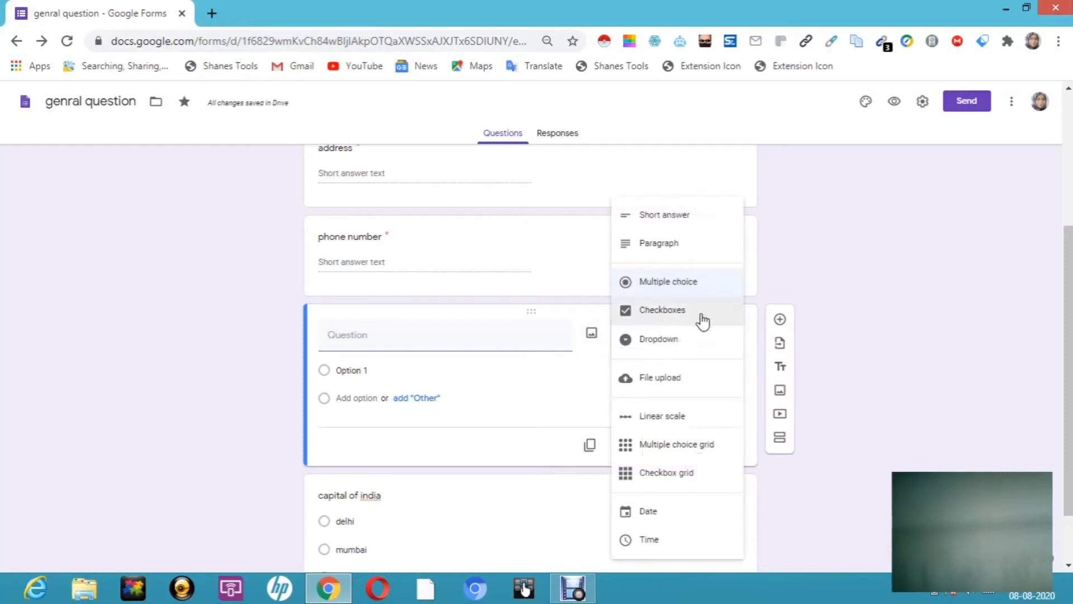
pyautogui.click(353, 339)
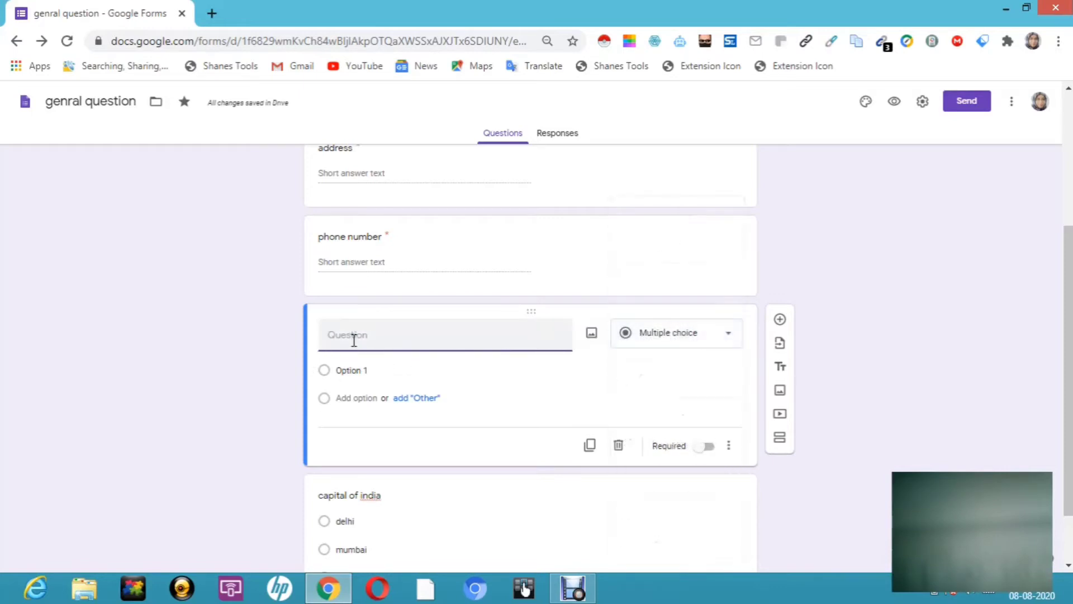
pyautogui.write('ho')
pyautogui.press('BackSpace')
pyautogui.press('BackSpace')
pyautogui.press('BackSpace')
pyautogui.write('languages')
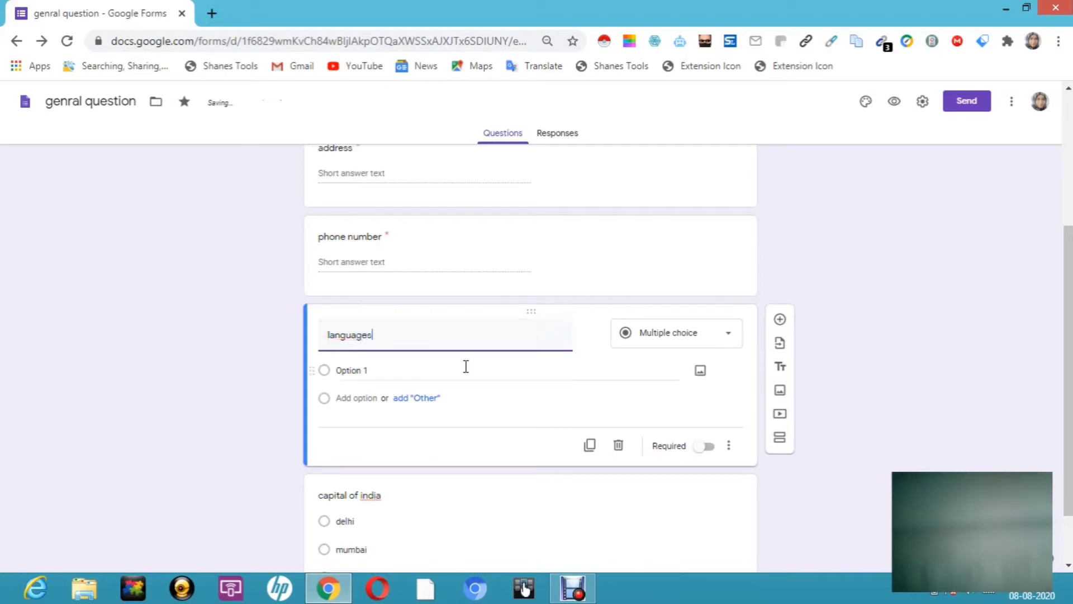
# Step: Enter hindi and english as the first two choices, fixing the english spelling
pyautogui.click(357, 373)
pyautogui.write('hin')
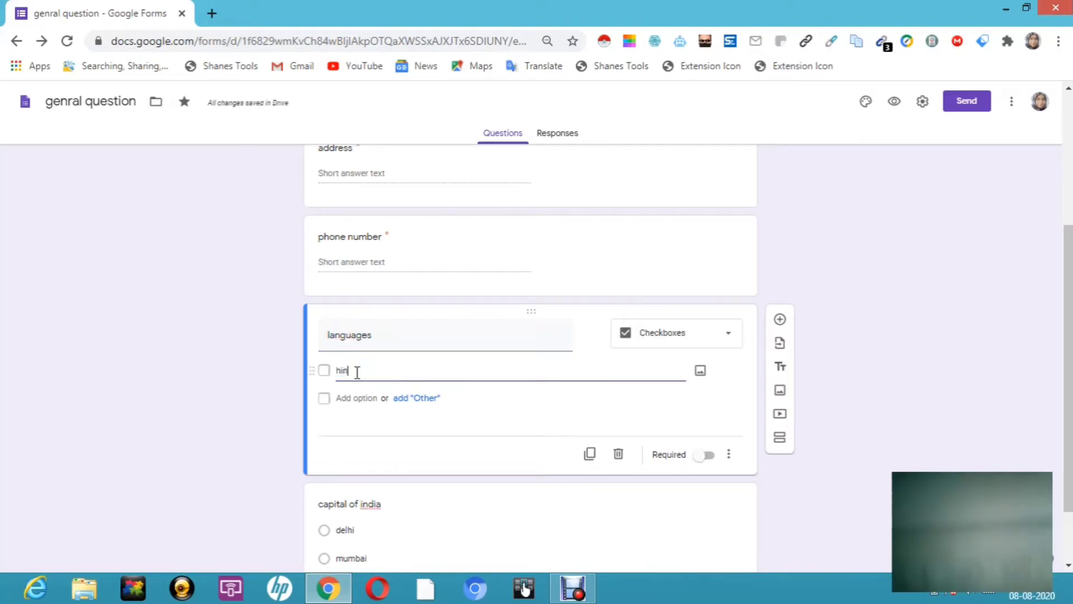
pyautogui.write('di')
pyautogui.click(360, 399)
pyautogui.write('en')
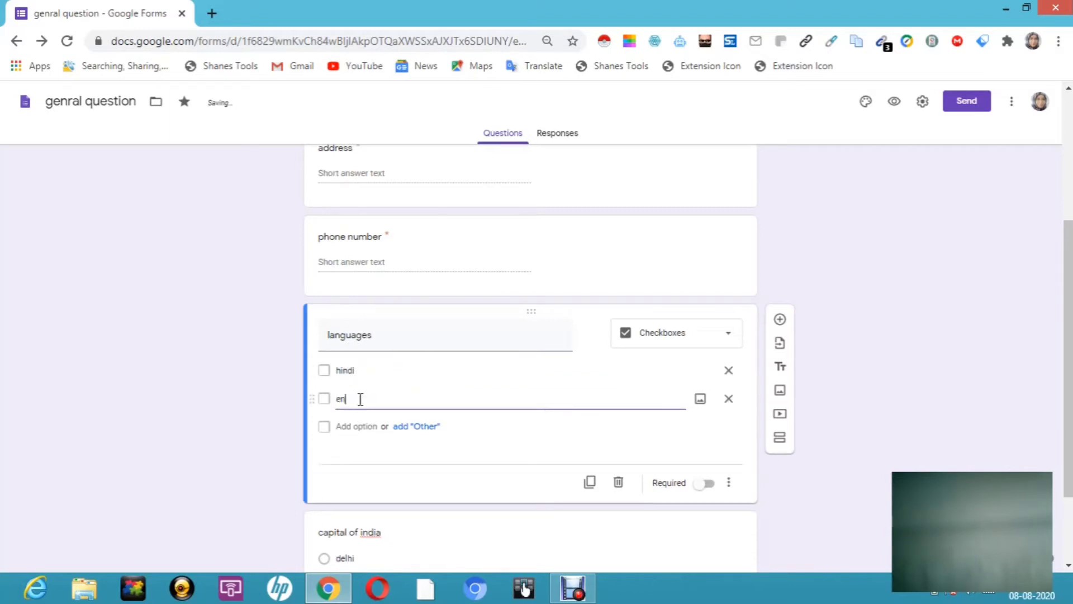
pyautogui.write('glis')
pyautogui.click(329, 426)
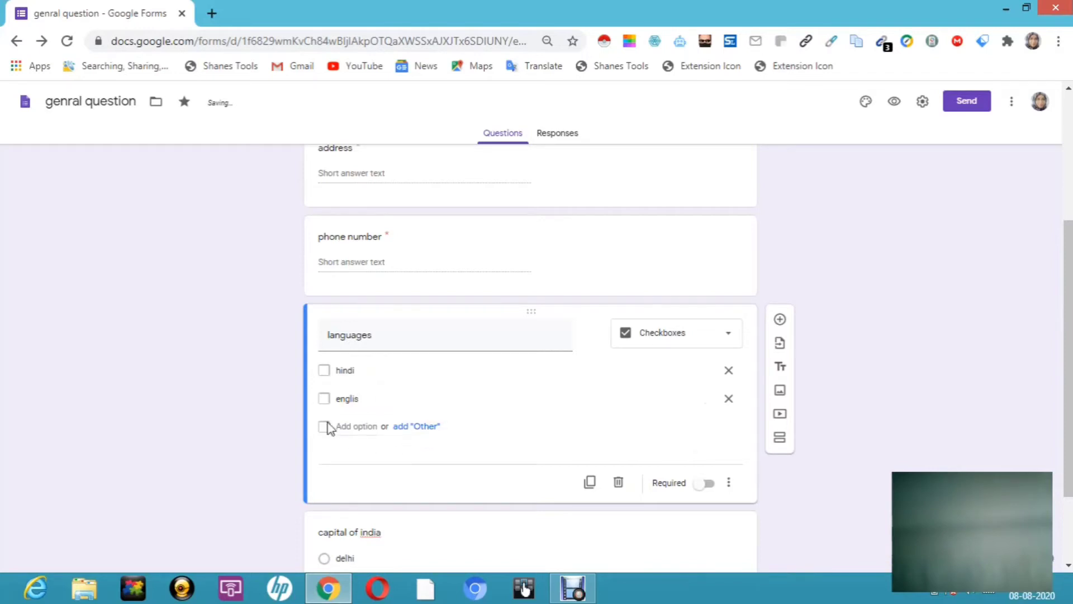
pyautogui.doubleClick(358, 397)
pyautogui.press('BackSpace')
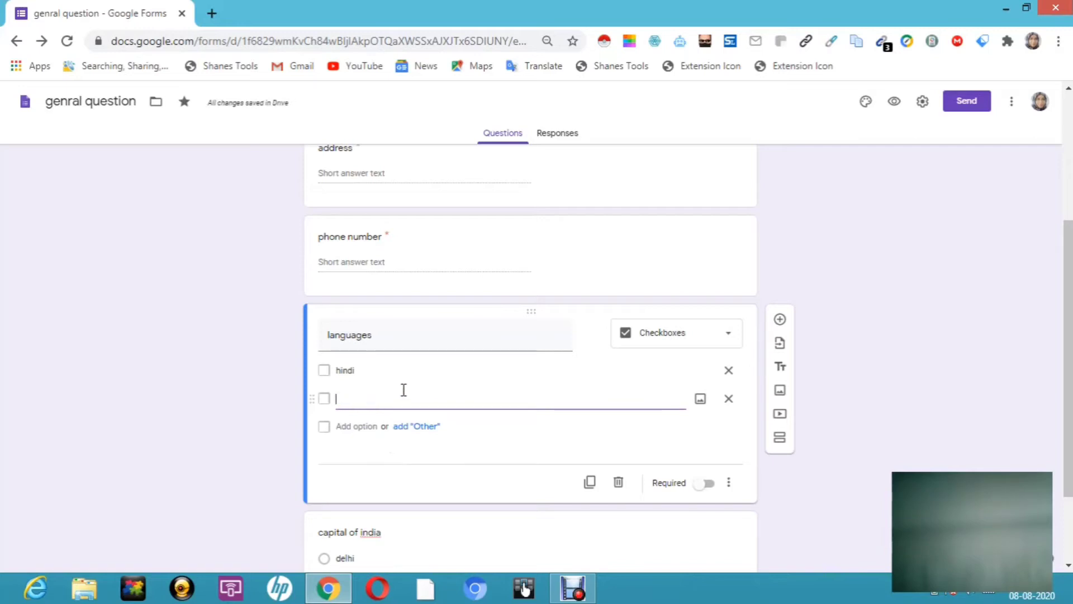
pyautogui.write('english')
pyautogui.click(379, 428)
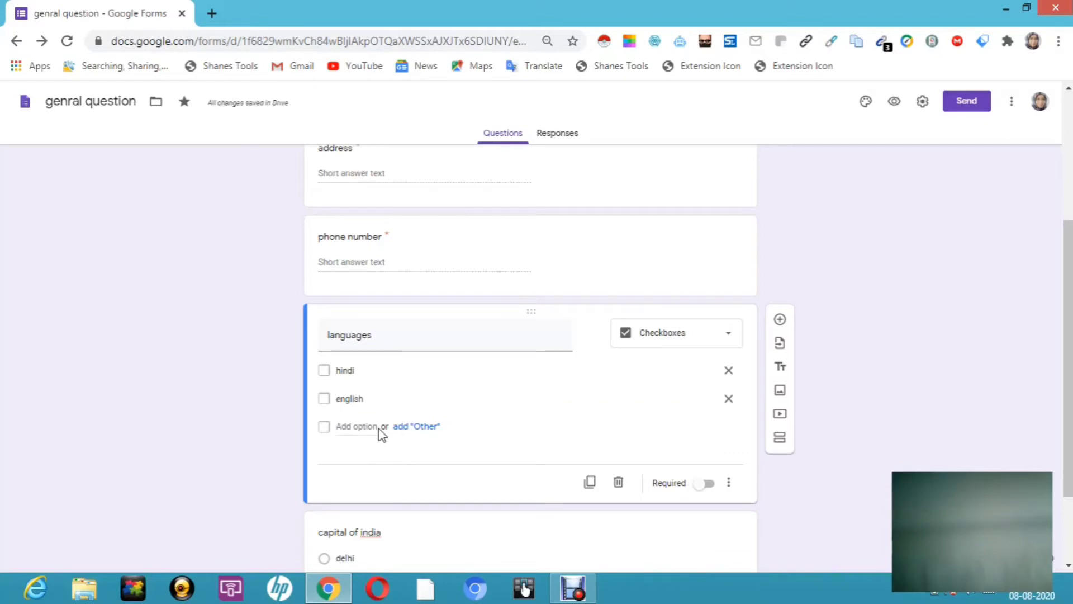
# Step: Add spanish as a third choice and an Other choice
pyautogui.click(350, 429)
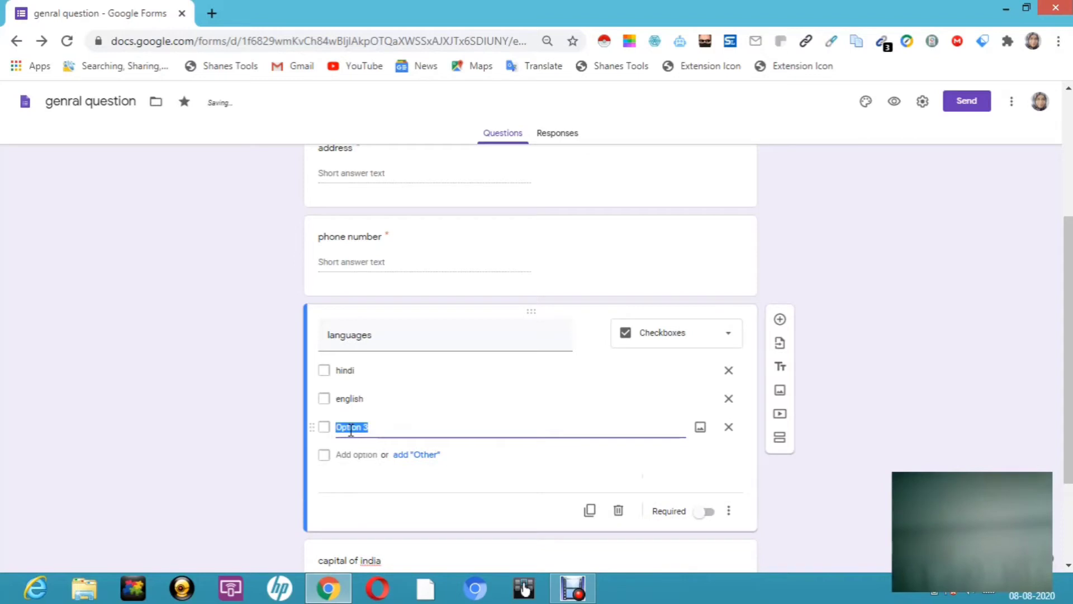
pyautogui.write('spani')
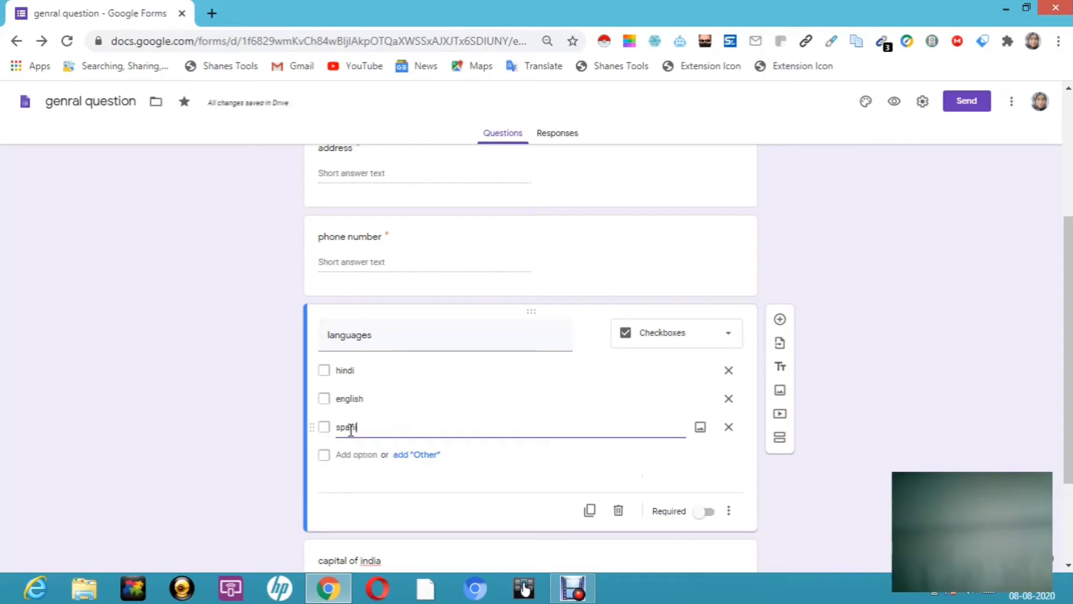
pyautogui.write('sh')
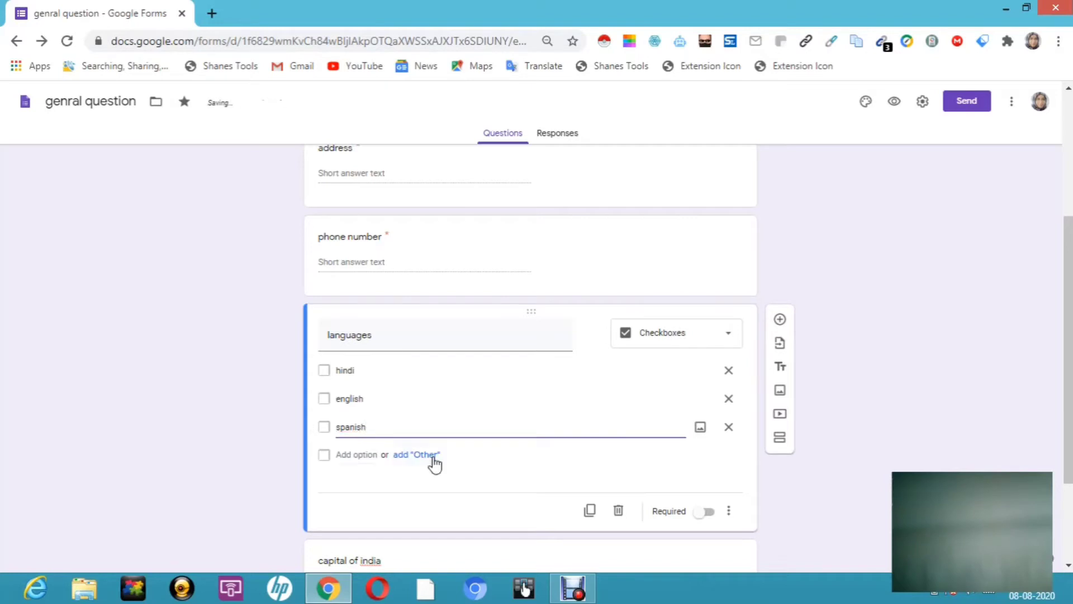
pyautogui.click(417, 455)
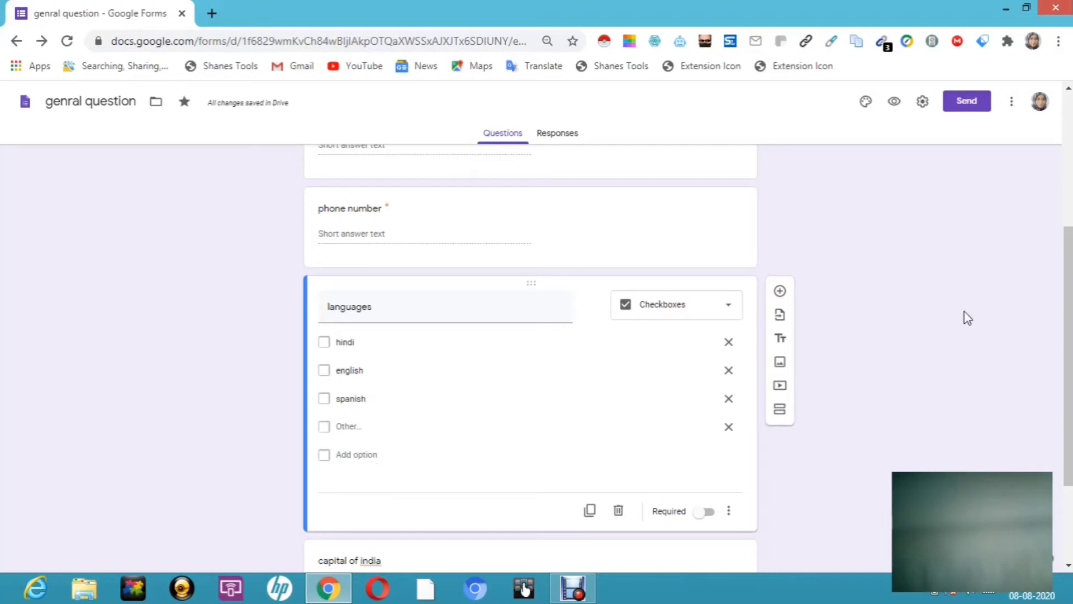
pyautogui.scroll(3, 1071, 311)
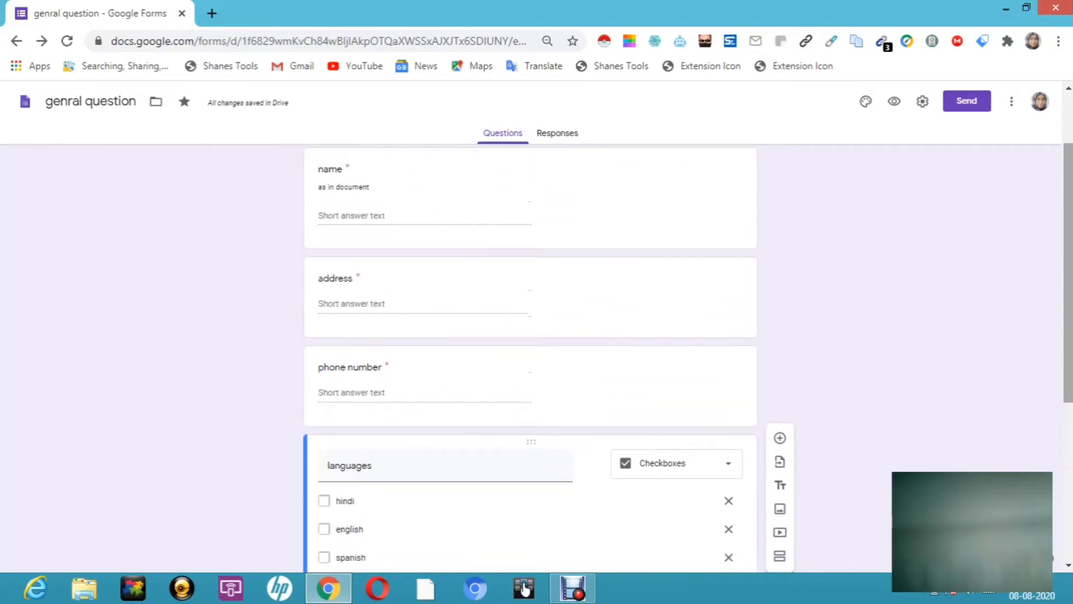
pyautogui.scroll(-2, 1067, 310)
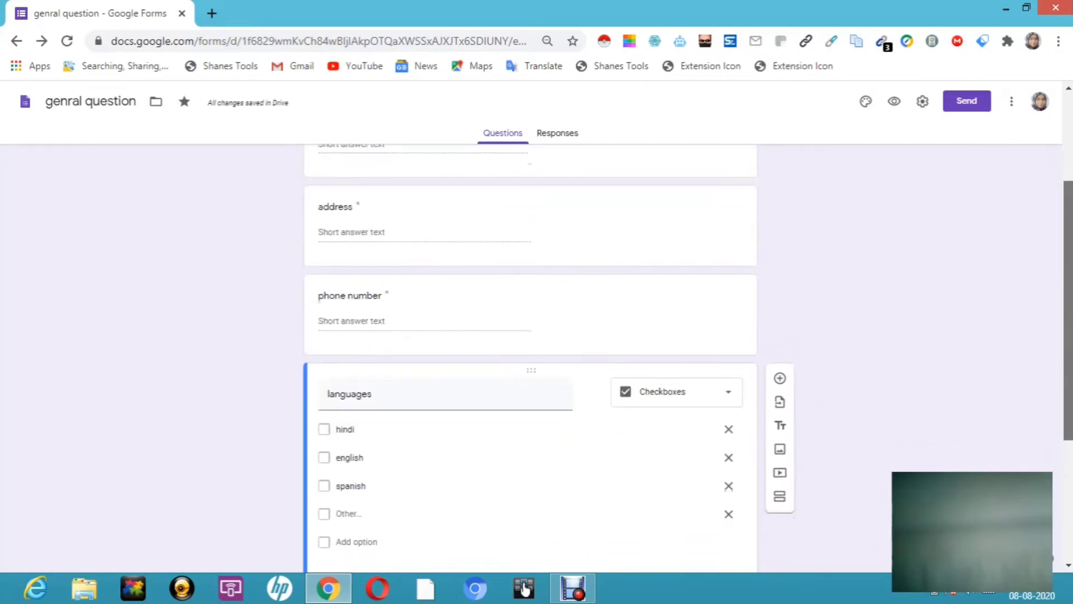
pyautogui.press('super+c')
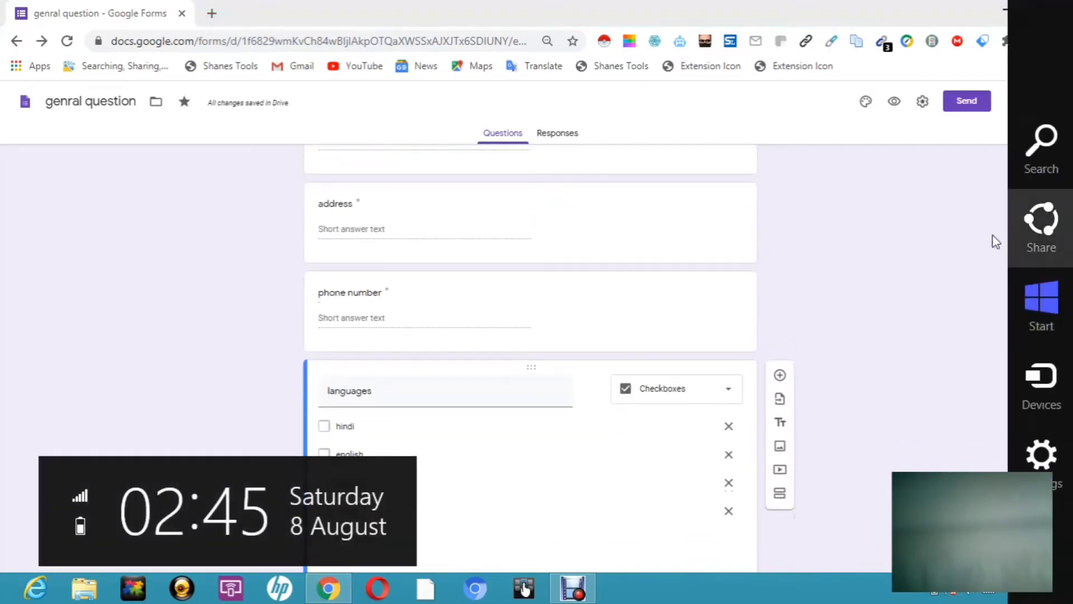
# Step: Switch on Make this a quiz in the Quizzes settings and save
pyautogui.click(923, 104)
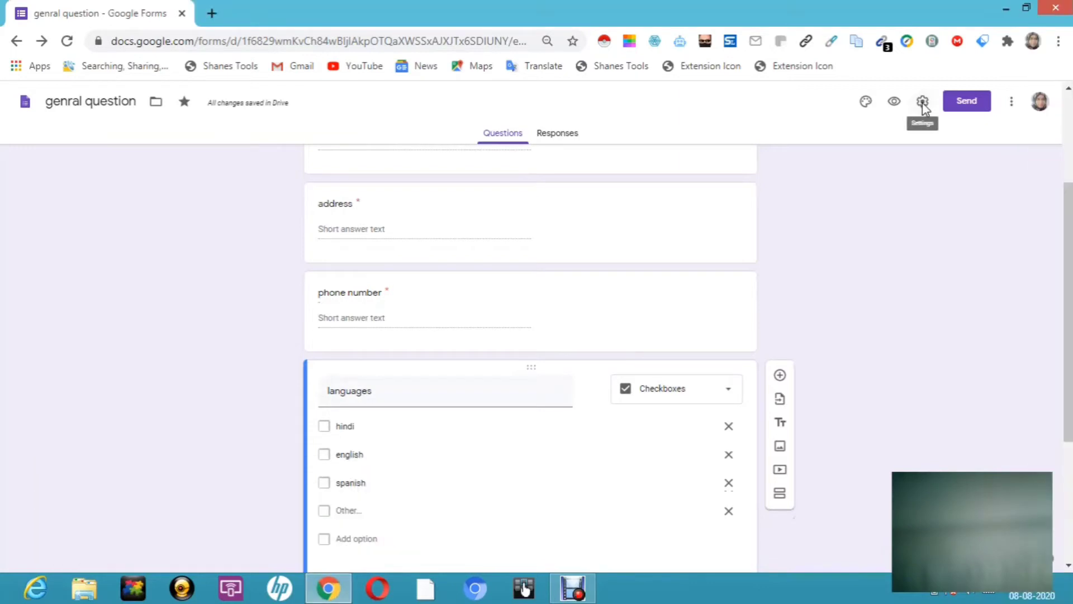
pyautogui.click(923, 102)
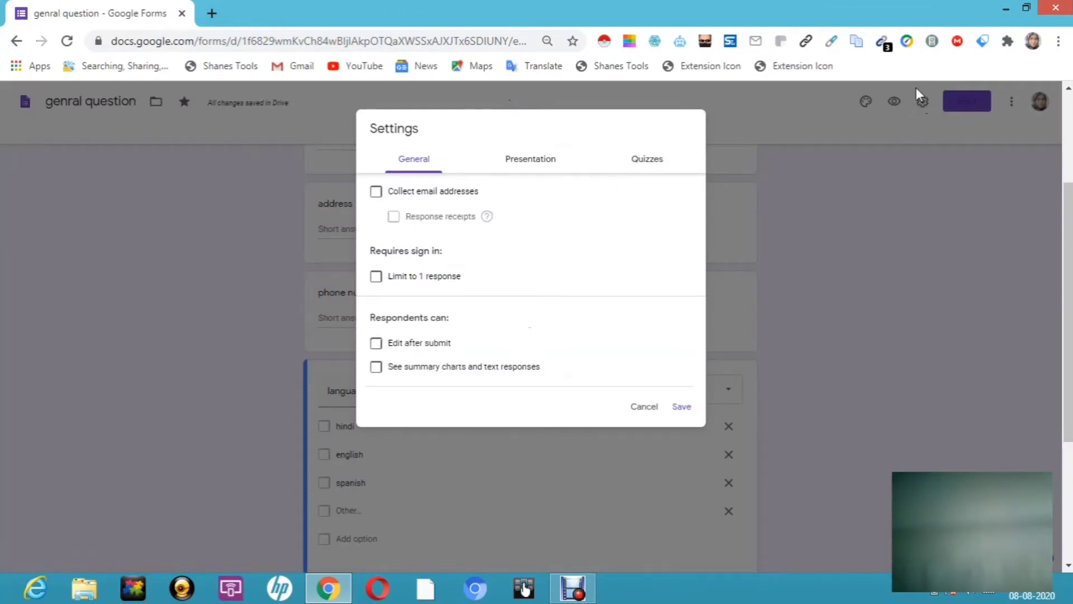
pyautogui.click(650, 164)
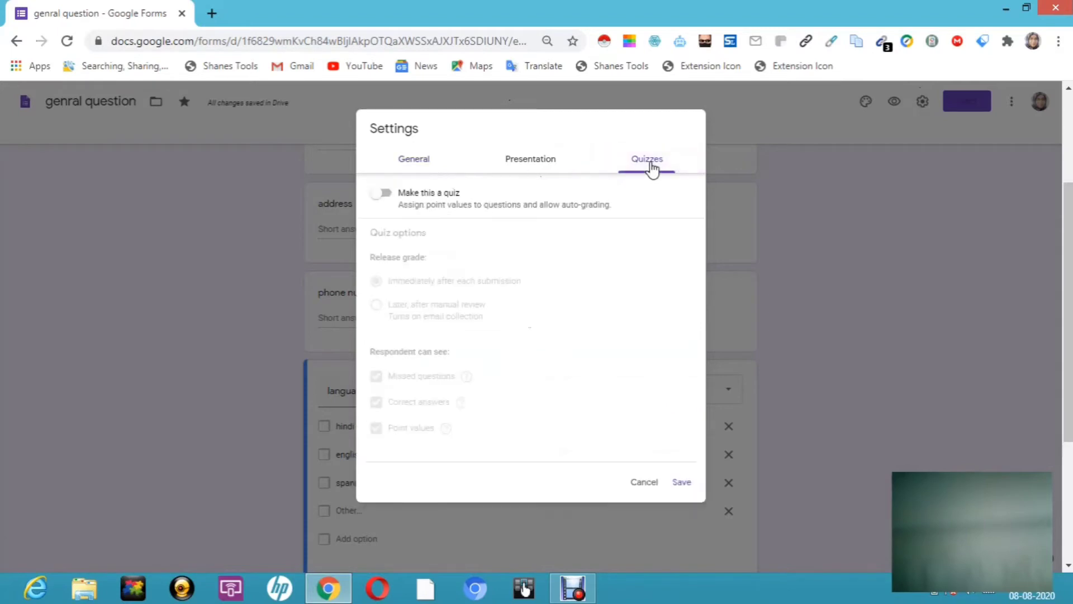
pyautogui.click(390, 196)
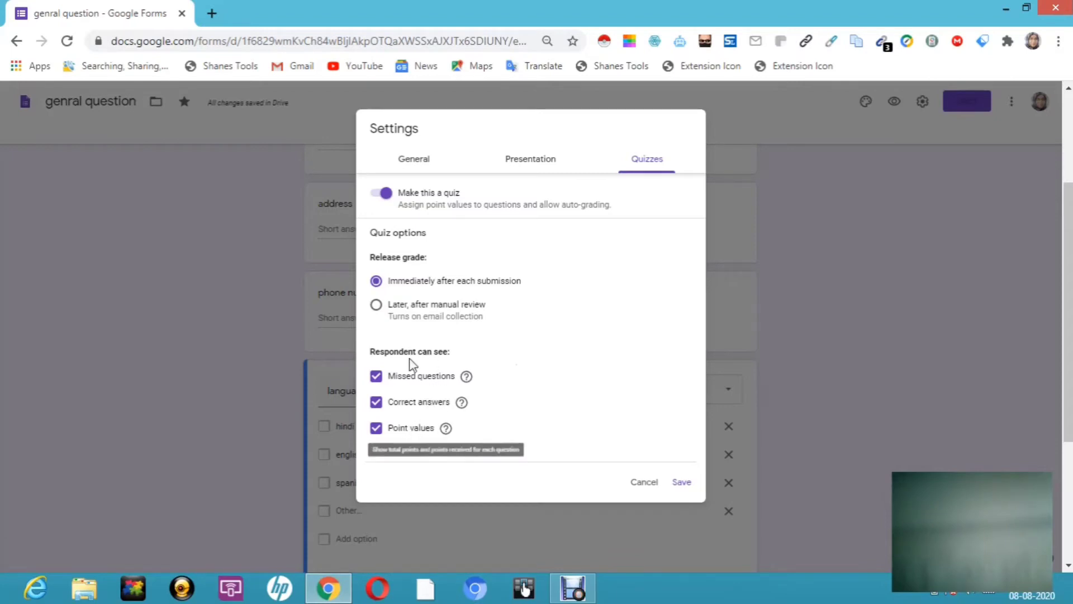
pyautogui.click(682, 482)
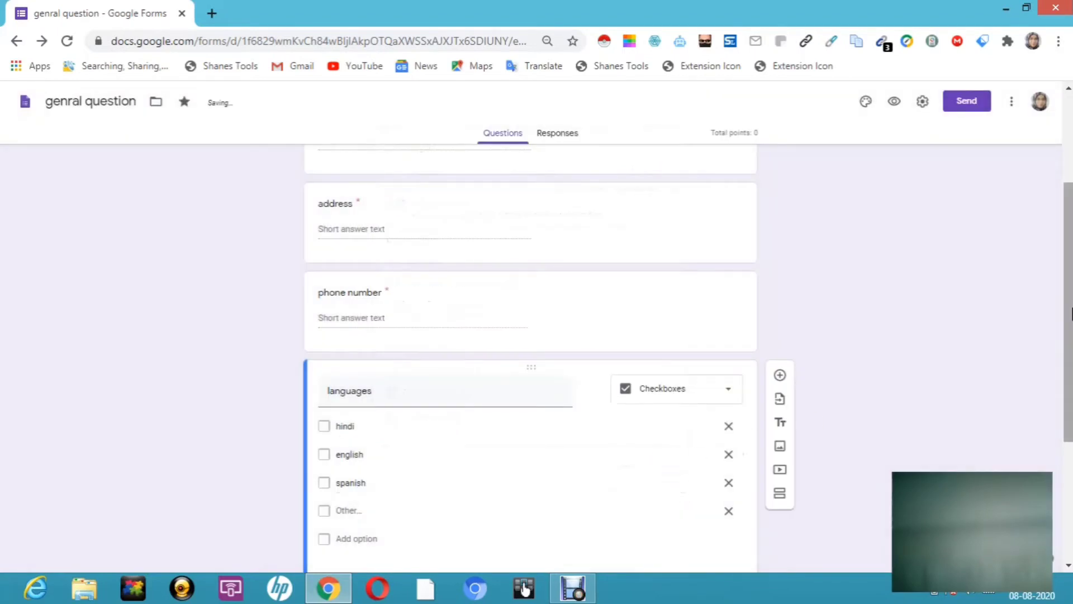
# Step: Make the languages question required
pyautogui.scroll(-2, 1069, 313)
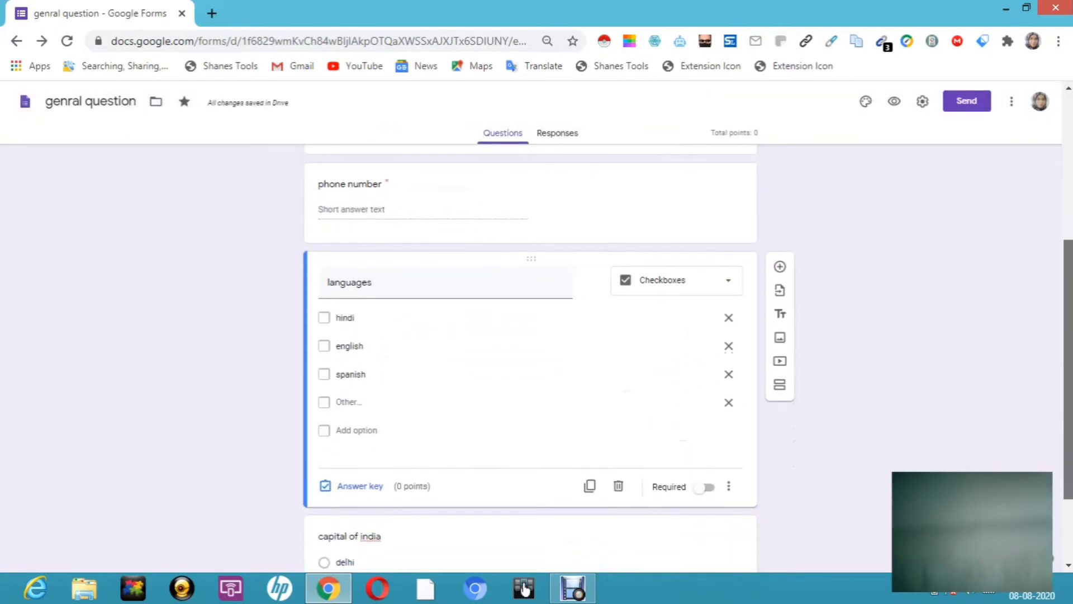
pyautogui.scroll(2, 1069, 310)
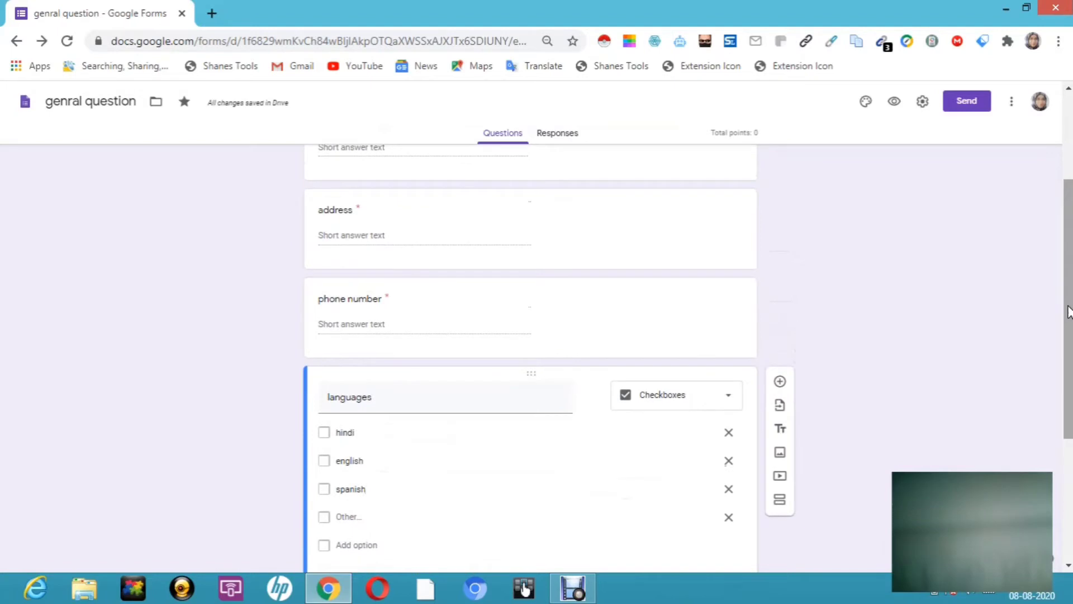
pyautogui.scroll(-3, 1069, 313)
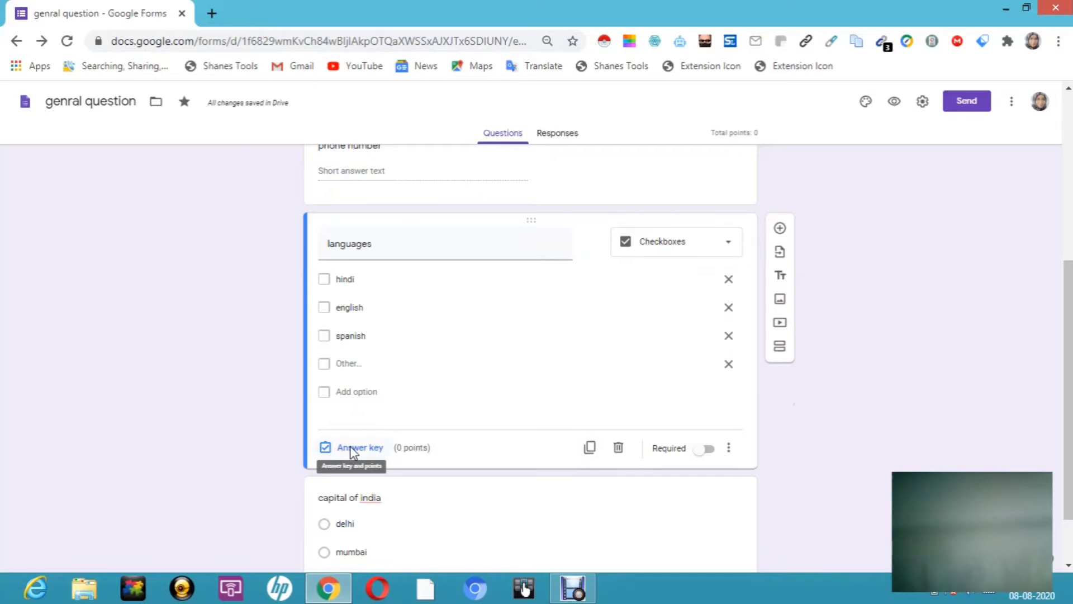
pyautogui.click(707, 450)
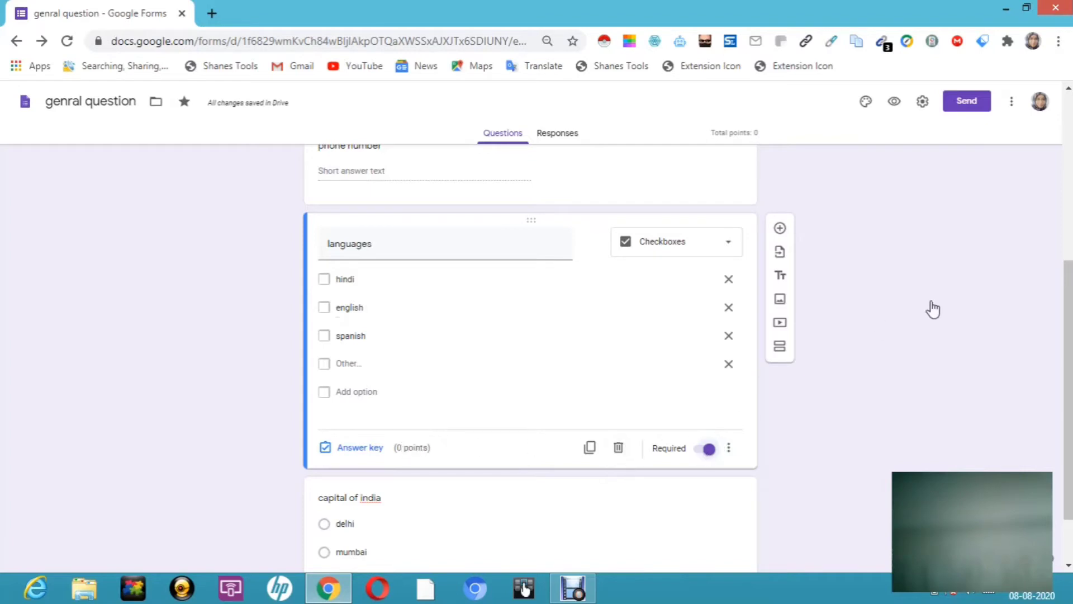
# Step: Scroll back up and select the capital of india question
pyautogui.scroll(-1, 1069, 290)
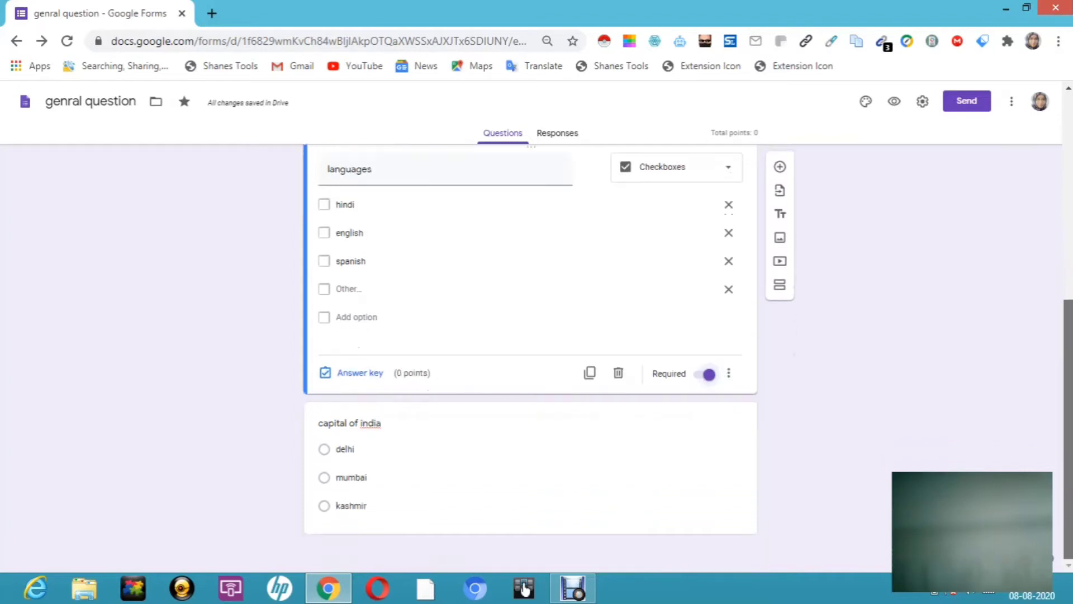
pyautogui.scroll(3, 1051, 207)
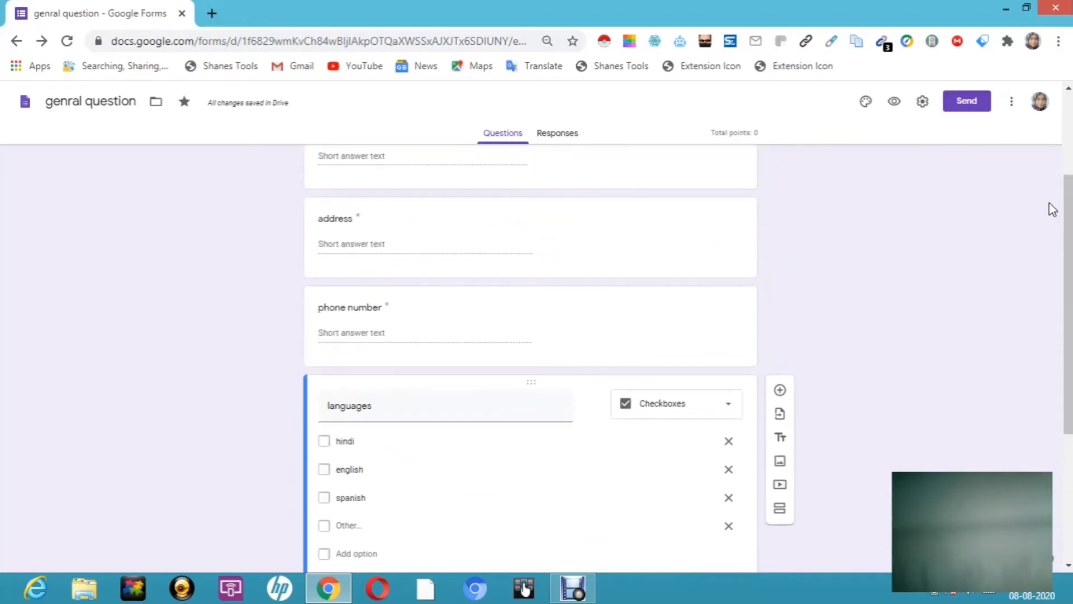
pyautogui.scroll(2, 1068, 221)
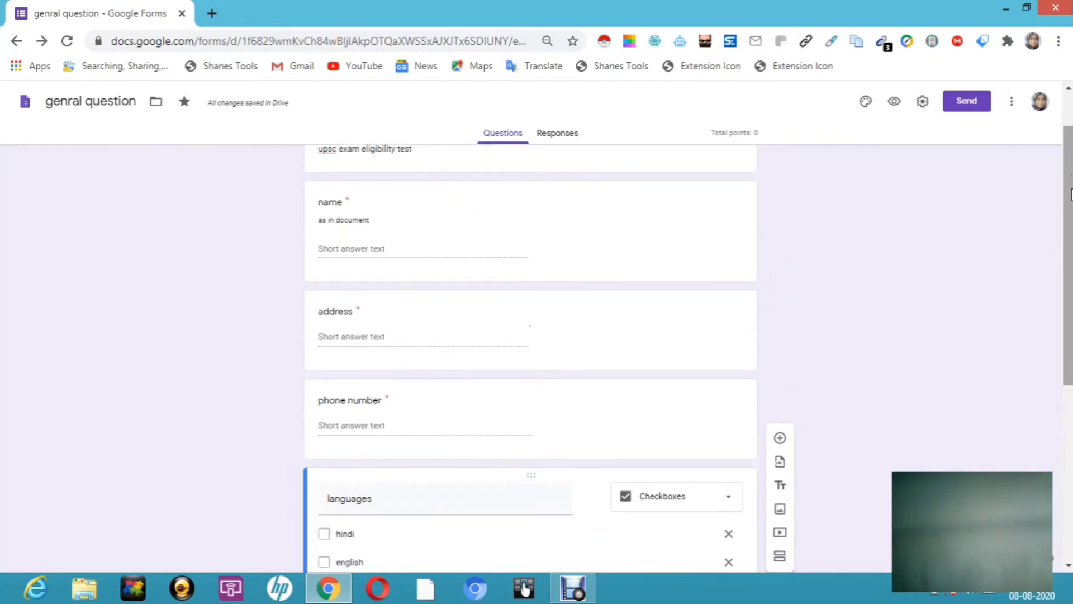
pyautogui.scroll(1, 1070, 193)
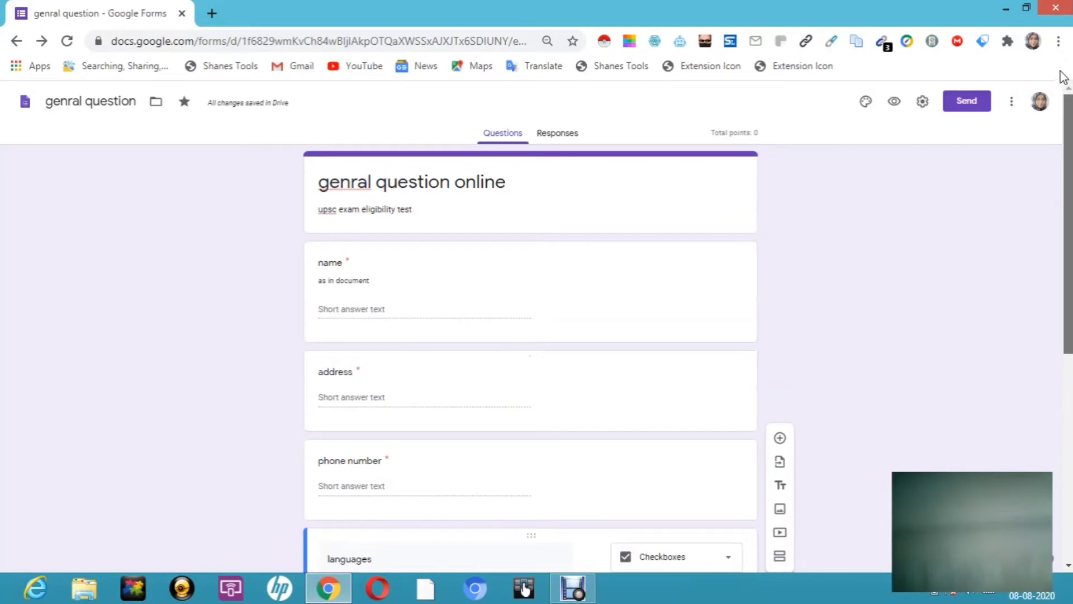
pyautogui.moveTo(1070, 129); pyautogui.dragTo(1070, 356)
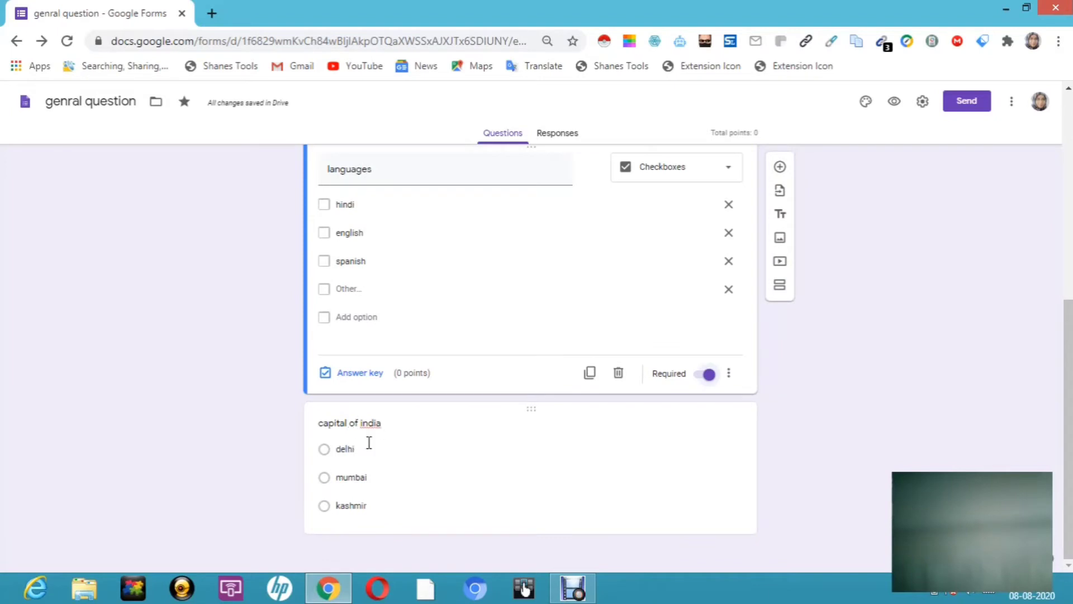
pyautogui.click(326, 450)
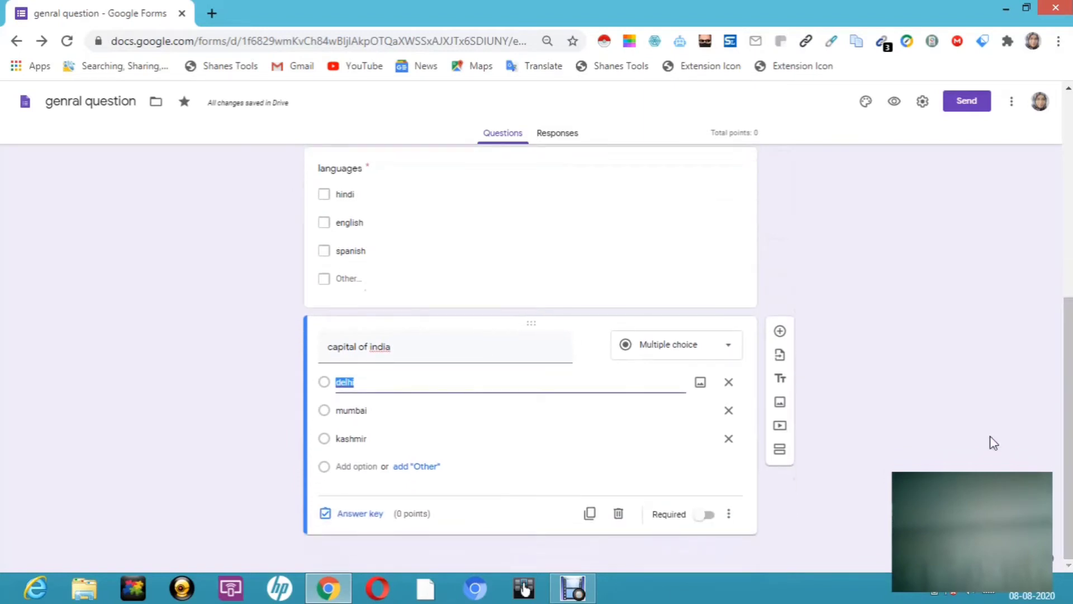
# Step: Set delhi as the 1-point correct answer for capital of india
pyautogui.click(374, 514)
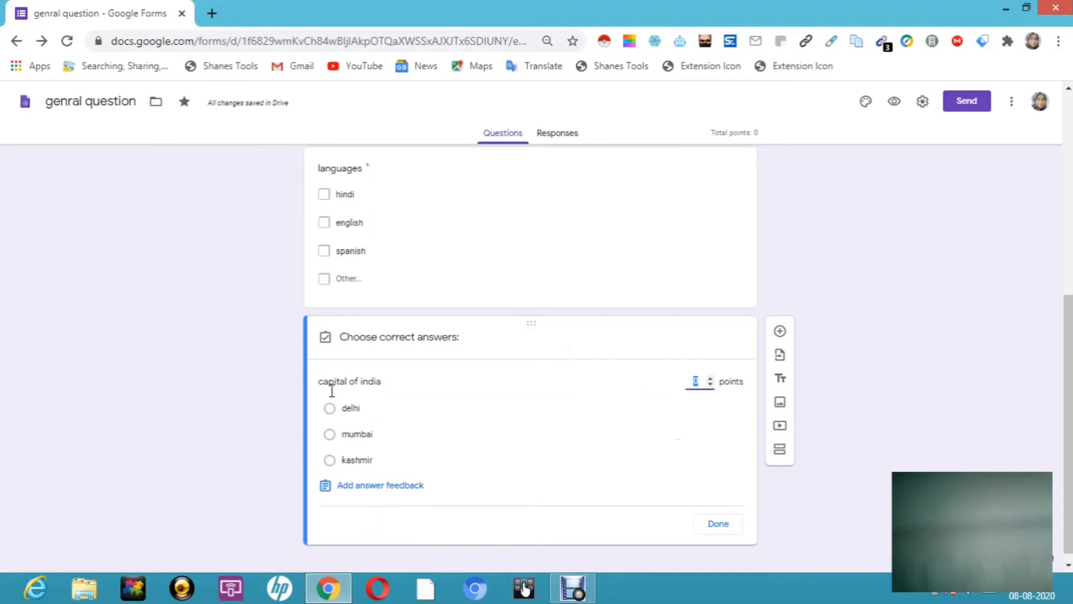
pyautogui.click(331, 417)
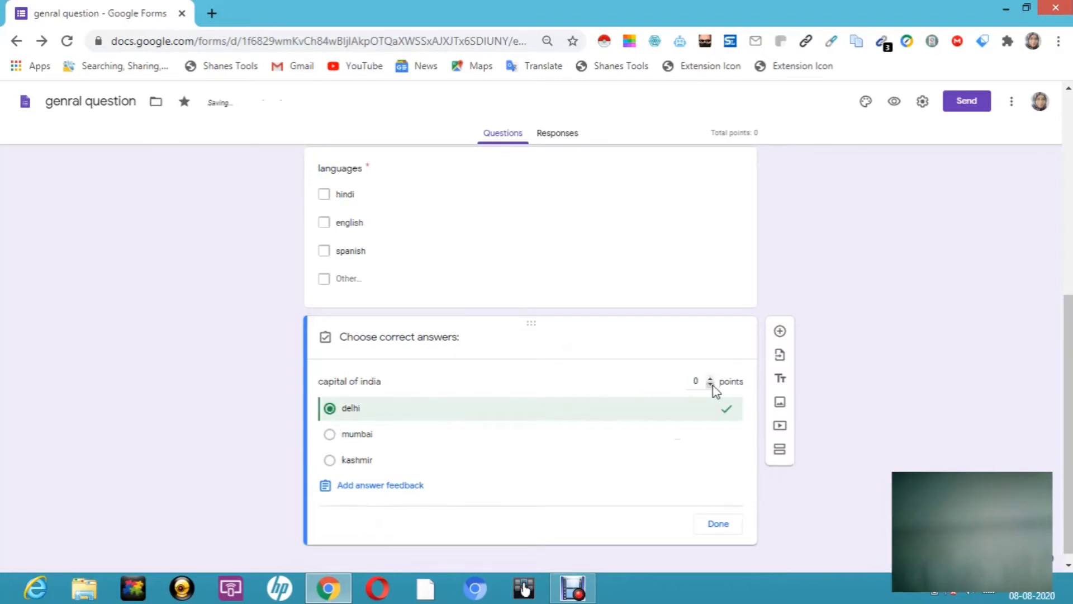
pyautogui.click(710, 379)
pyautogui.click(719, 523)
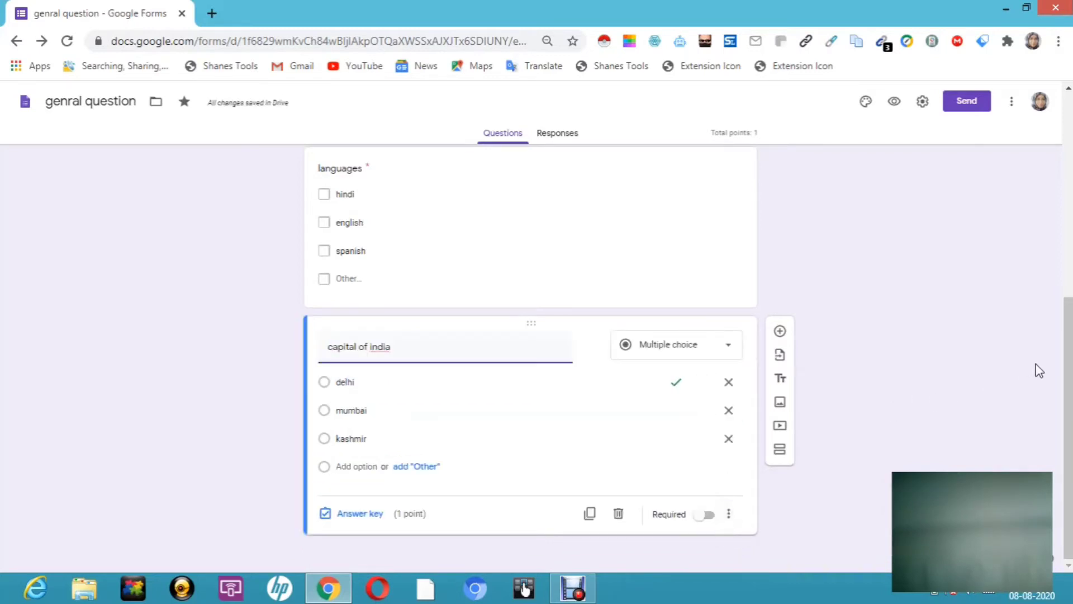
# Step: Add a dropdown question titled 'longest river' below capital of india
pyautogui.click(780, 331)
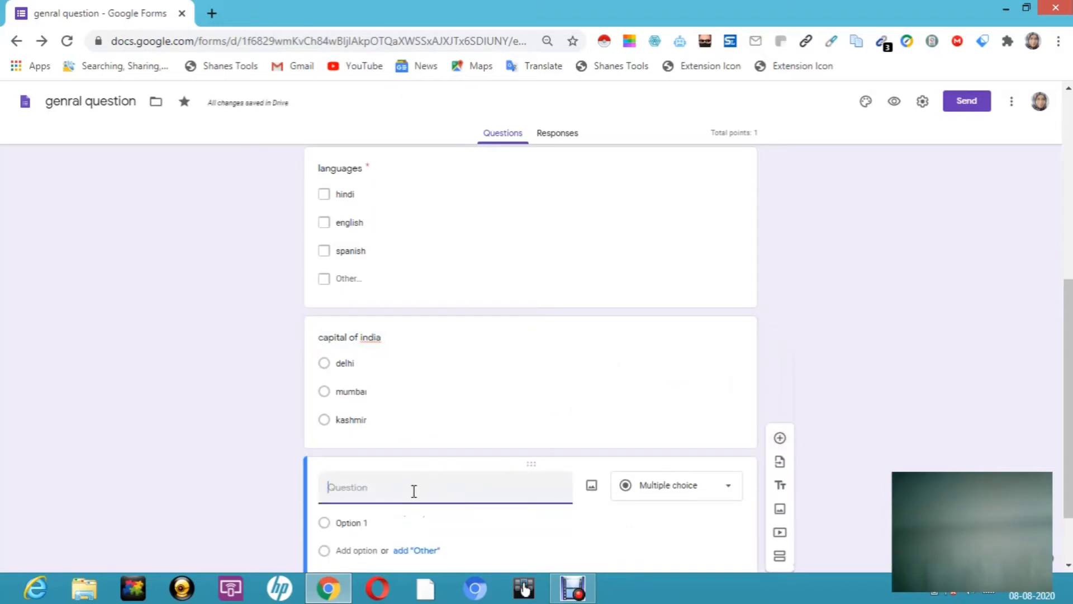
pyautogui.write('Iong')
pyautogui.write('est river')
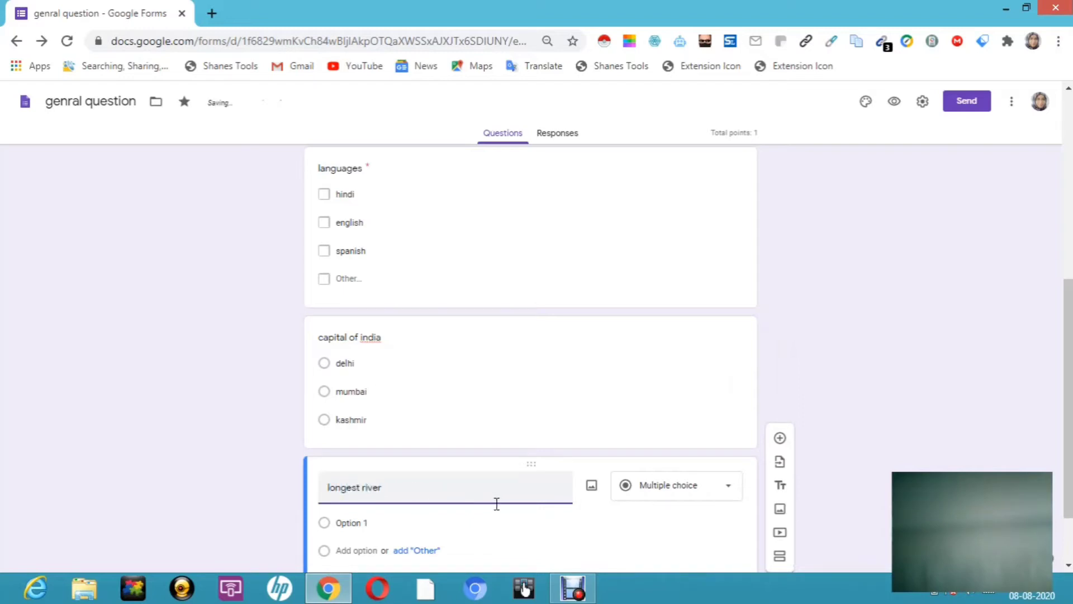
pyautogui.scroll(-2, 1068, 411)
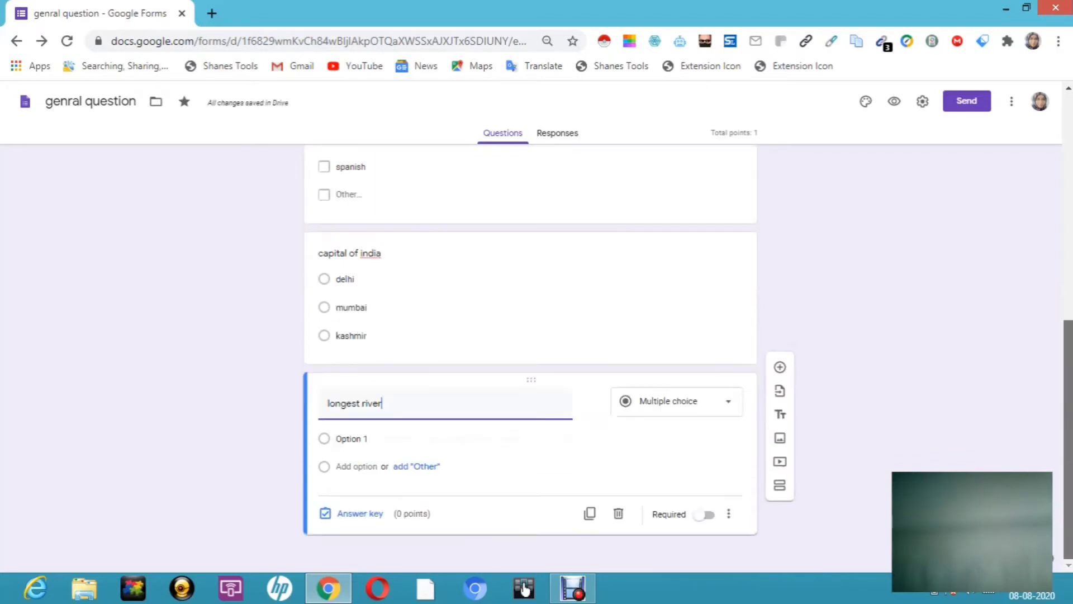
pyautogui.click(732, 403)
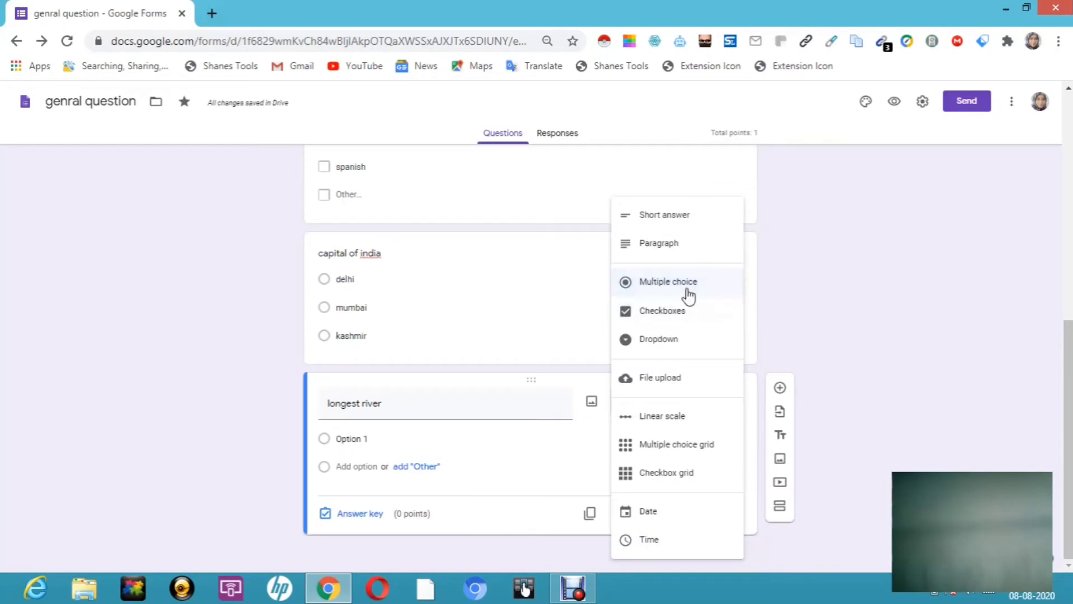
pyautogui.click(674, 351)
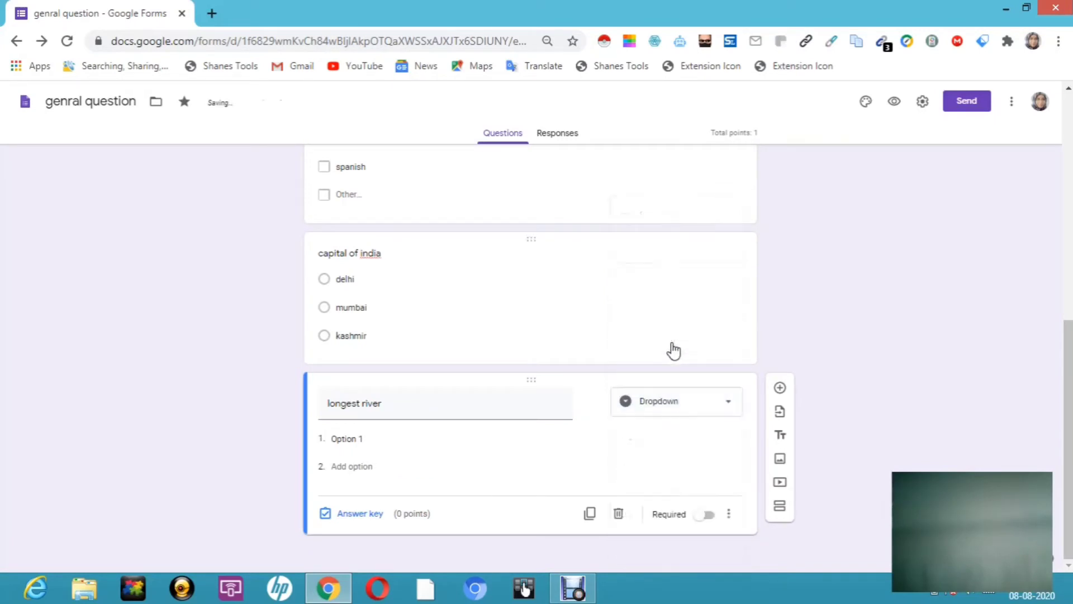
# Step: Give the dropdown the options neil, ganges and indus, keeping the Dropdown type
pyautogui.click(372, 440)
pyautogui.press('BackSpace')
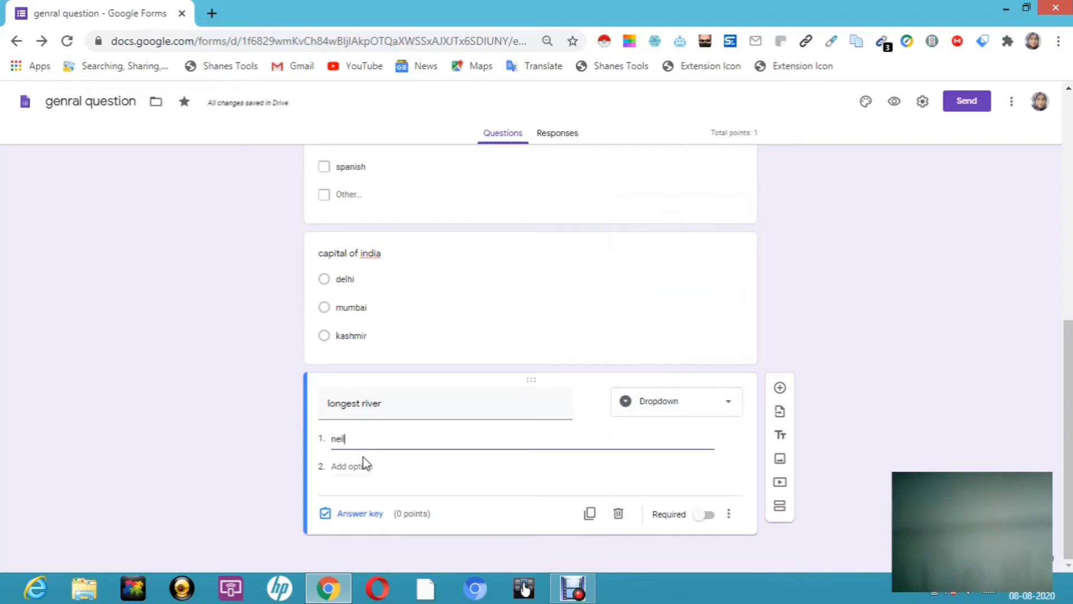
pyautogui.click(359, 466)
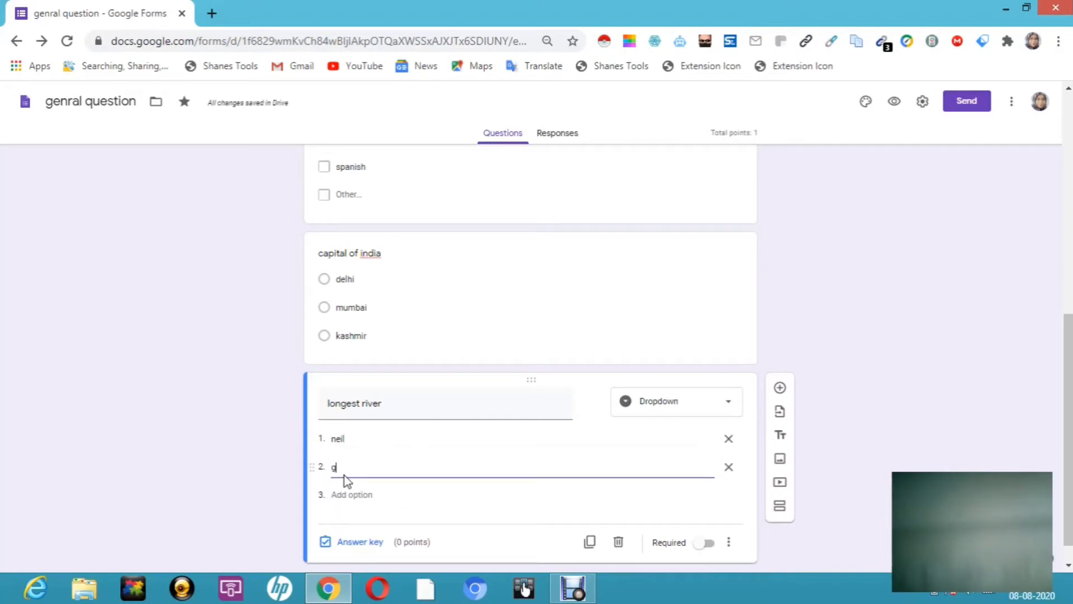
pyautogui.write('ganges')
pyautogui.click(353, 494)
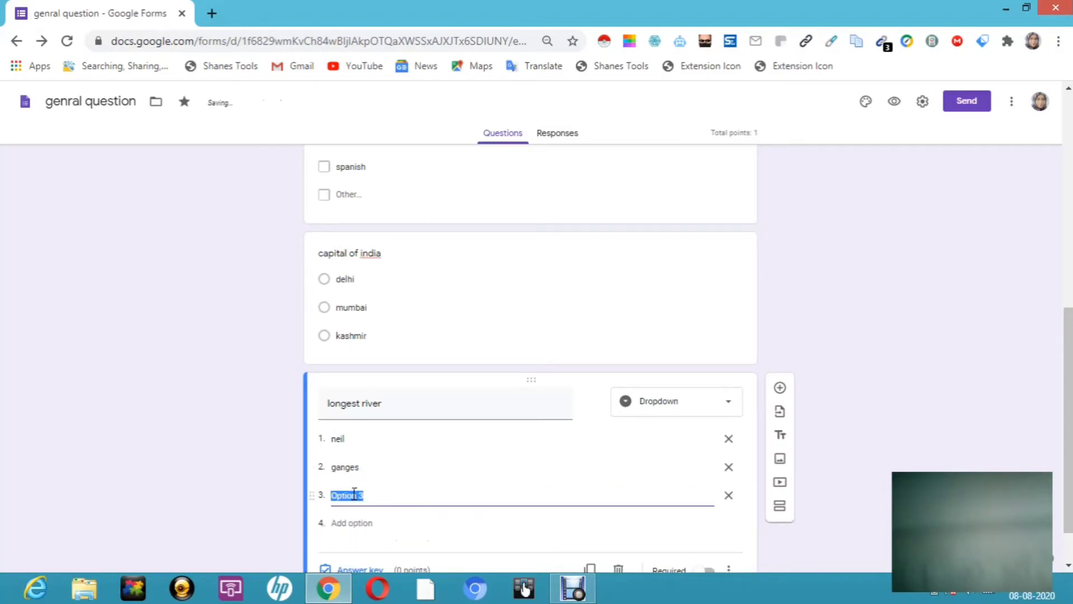
pyautogui.write('indus')
pyautogui.click(735, 408)
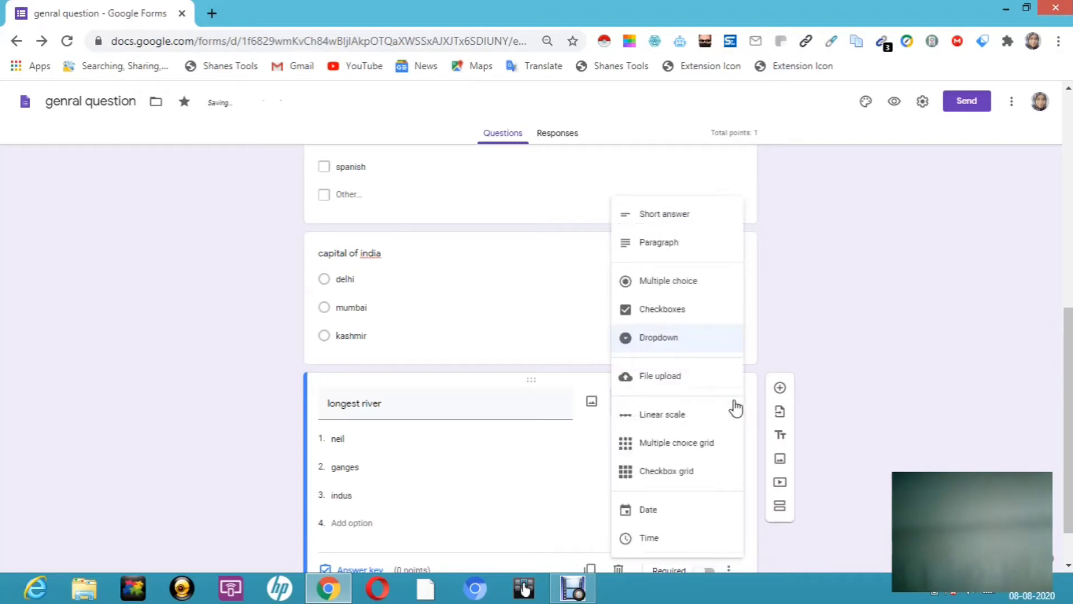
pyautogui.click(829, 307)
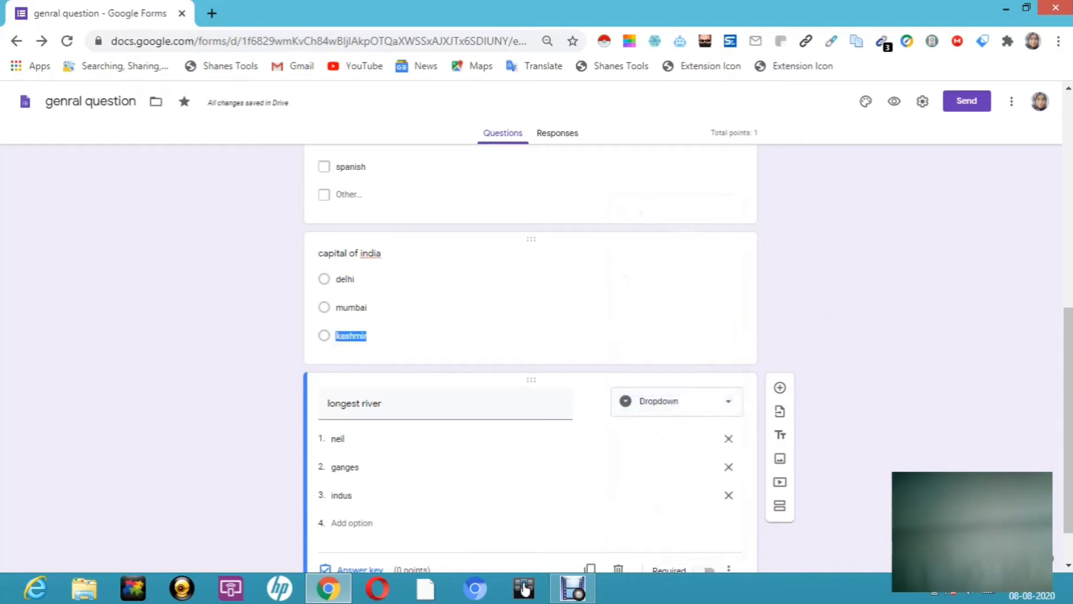
pyautogui.scroll(-1, 531, 357)
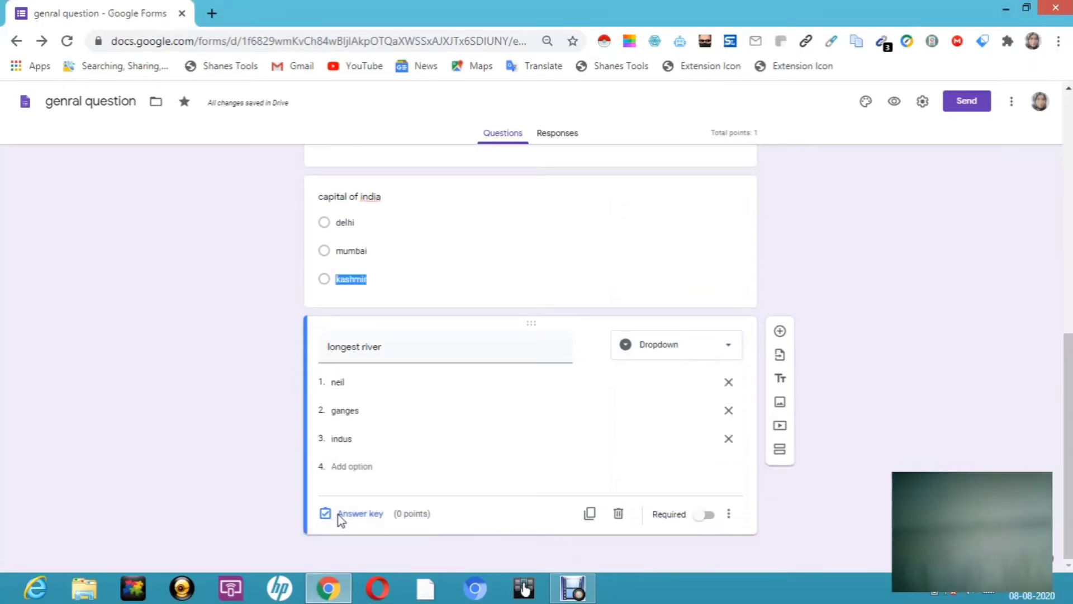
# Step: Mark neil as the 1-point correct answer for longest river and make it required
pyautogui.click(339, 517)
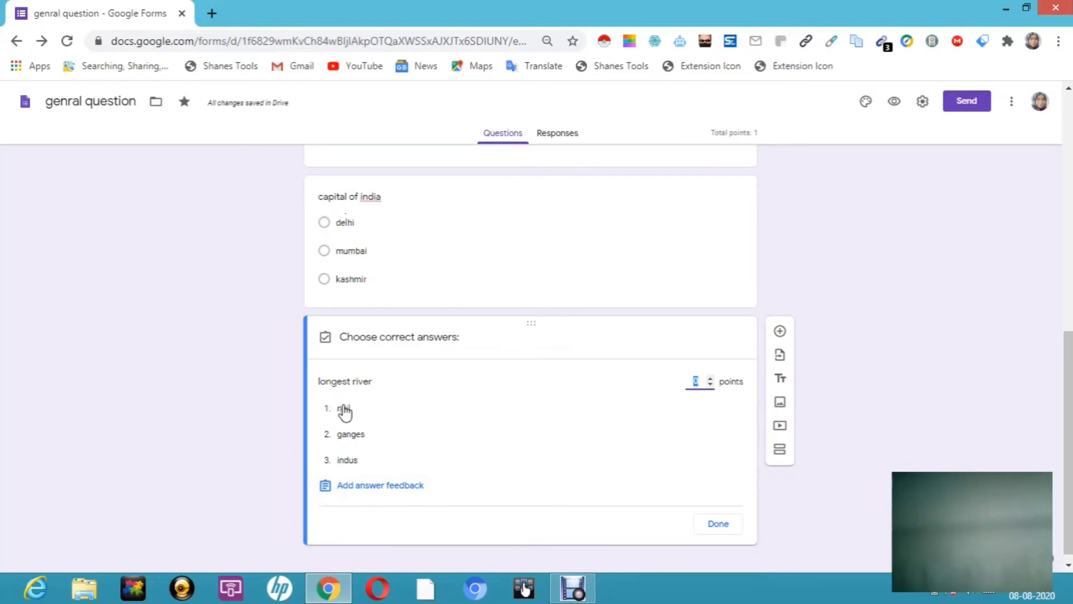
pyautogui.click(344, 410)
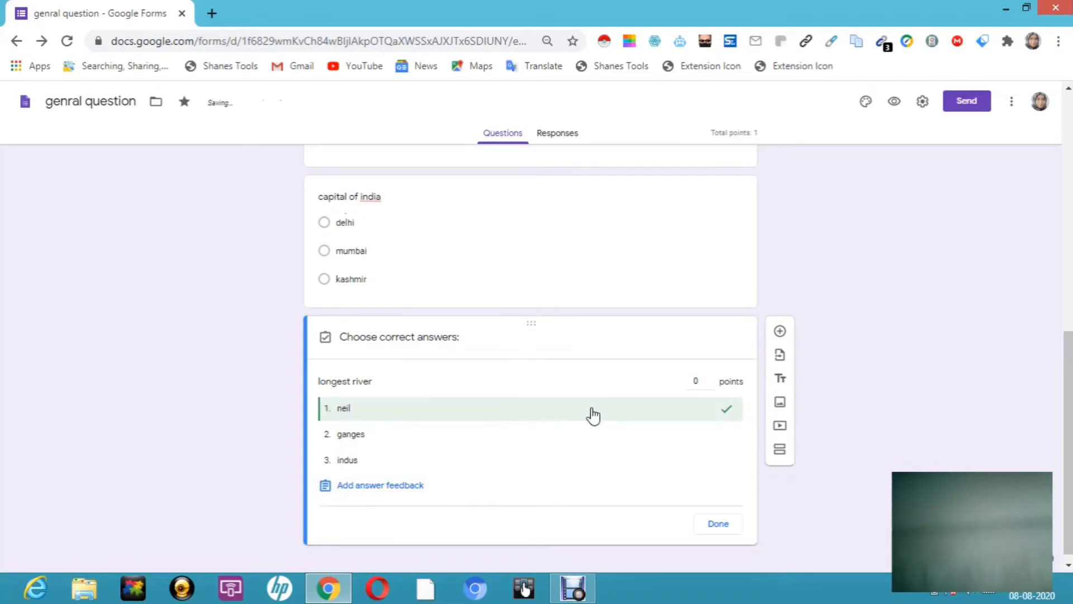
pyautogui.click(713, 386)
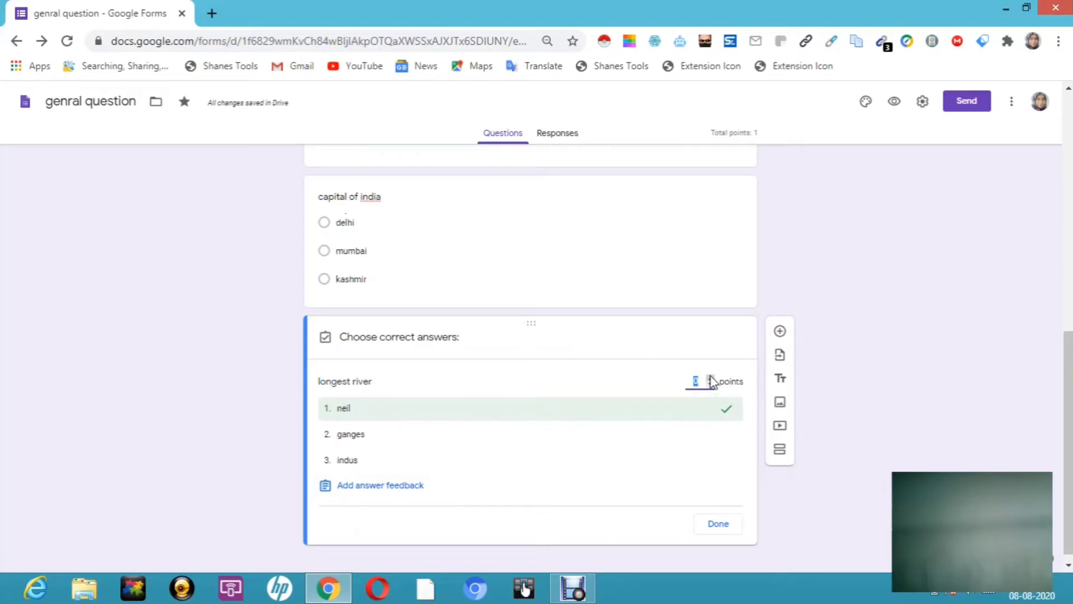
pyautogui.click(723, 528)
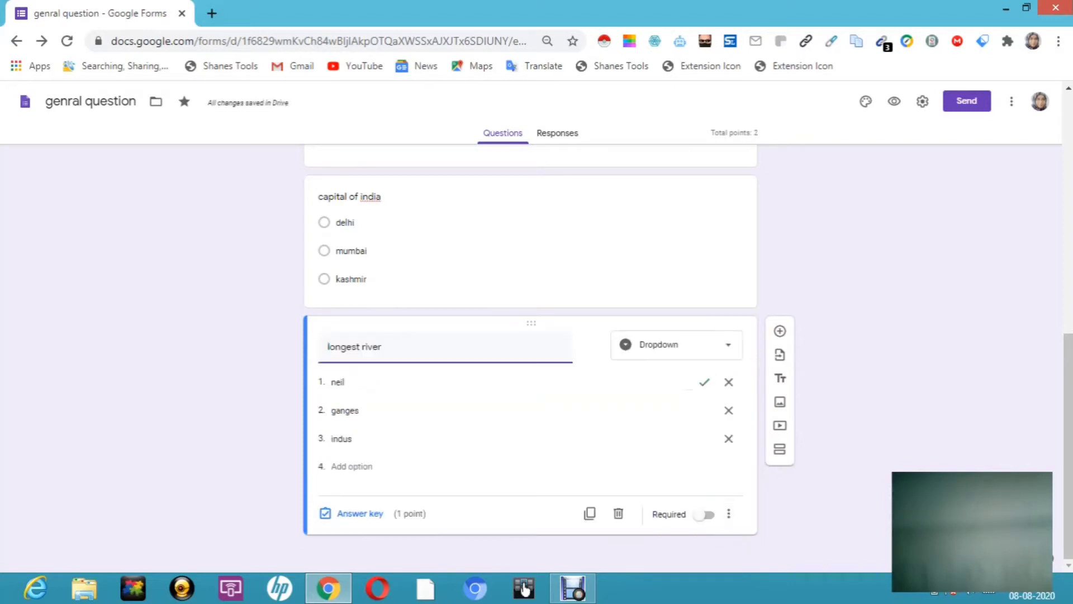
pyautogui.click(709, 514)
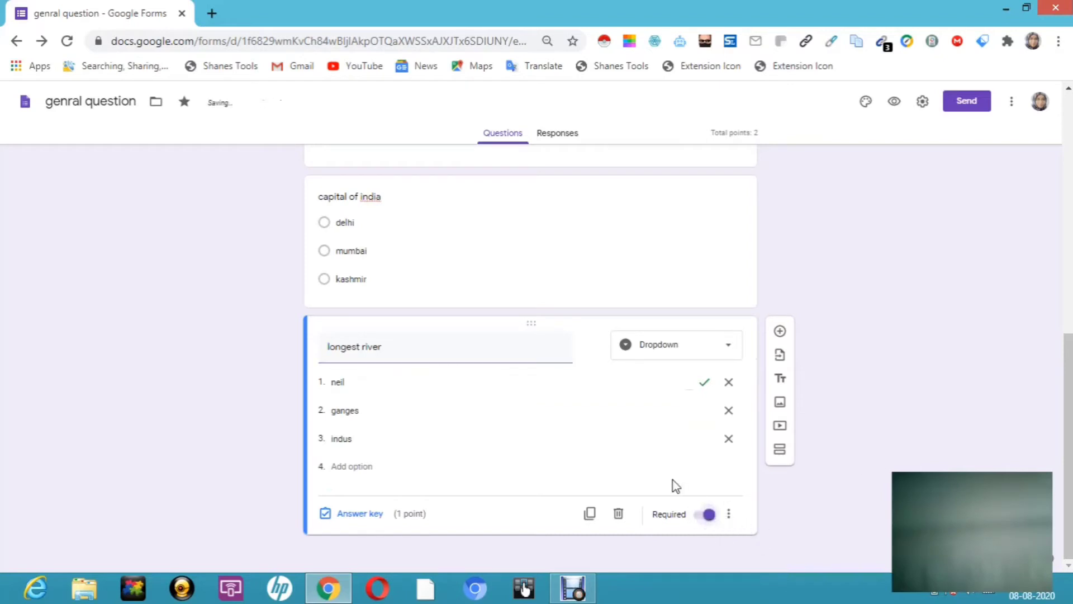
# Step: Move the longest river question above the capital of india question
pyautogui.click(533, 222)
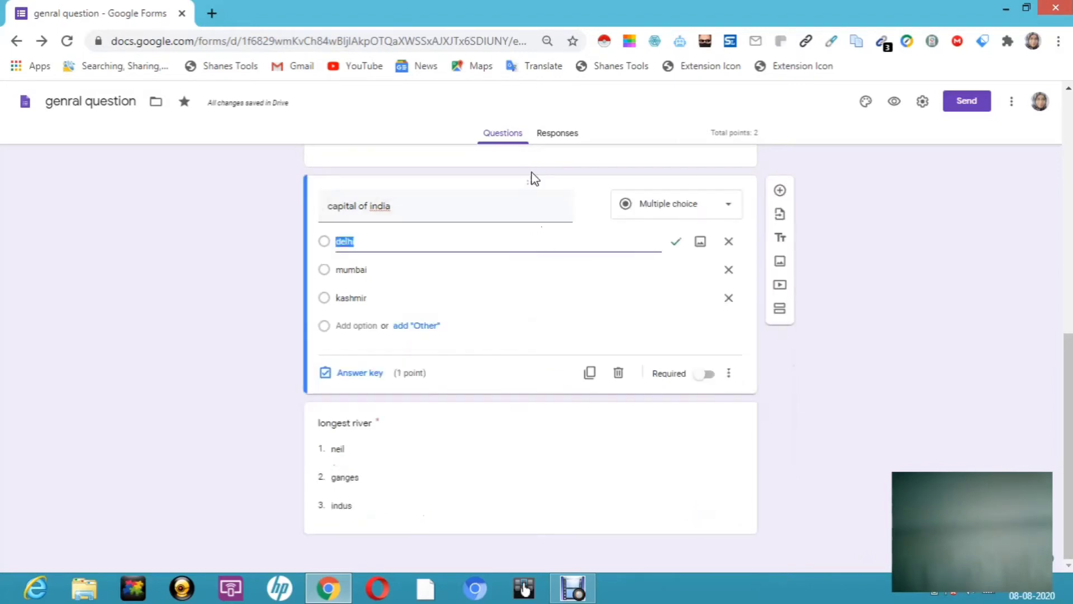
pyautogui.click(536, 300)
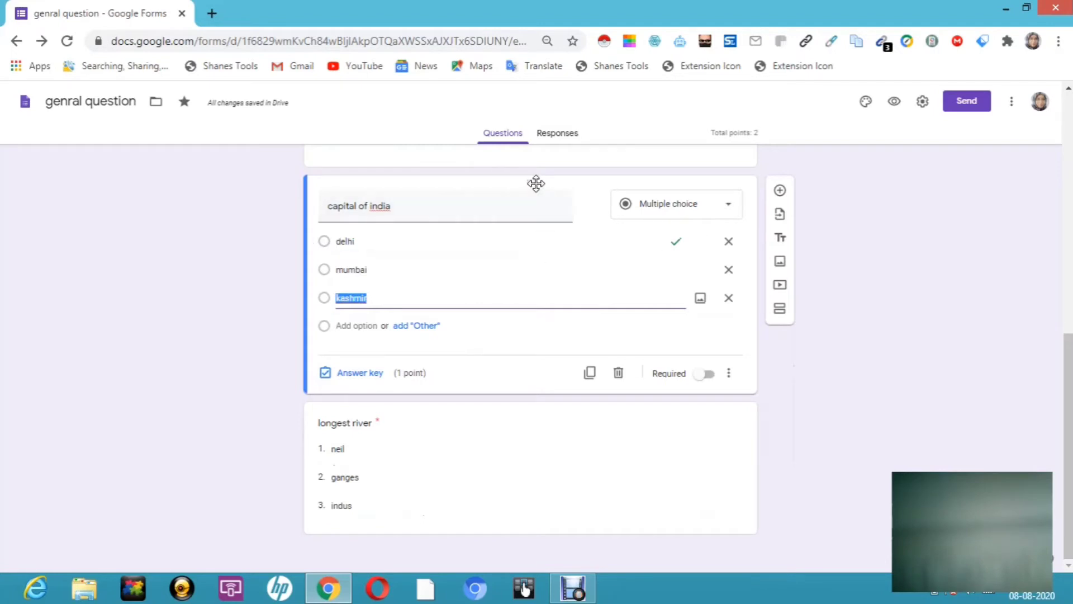
pyautogui.moveTo(536, 184); pyautogui.dragTo(551, 388)
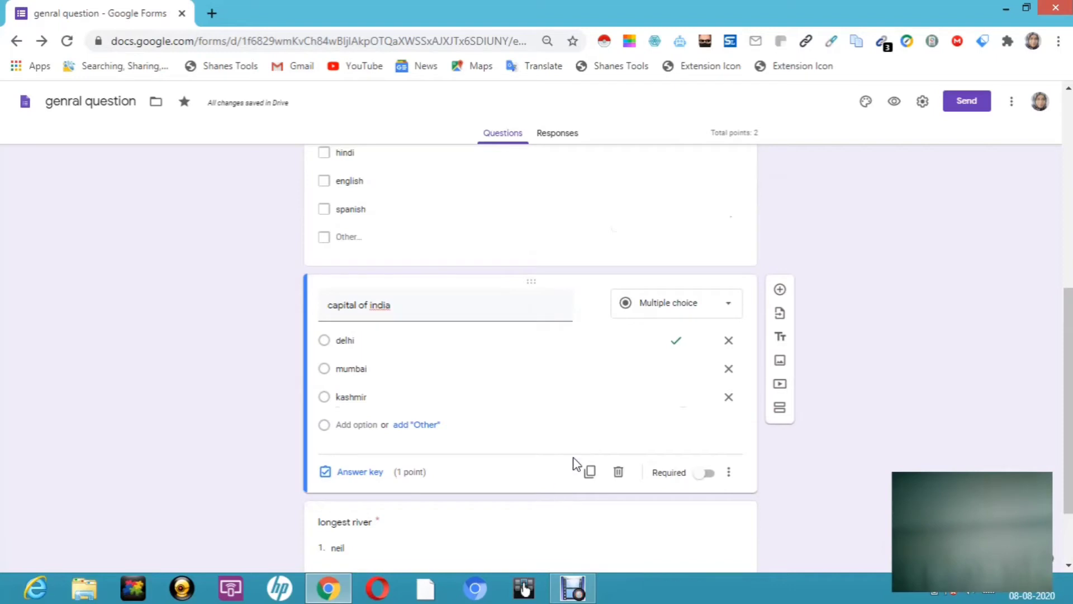
pyautogui.moveTo(1068, 399); pyautogui.dragTo(1068, 447)
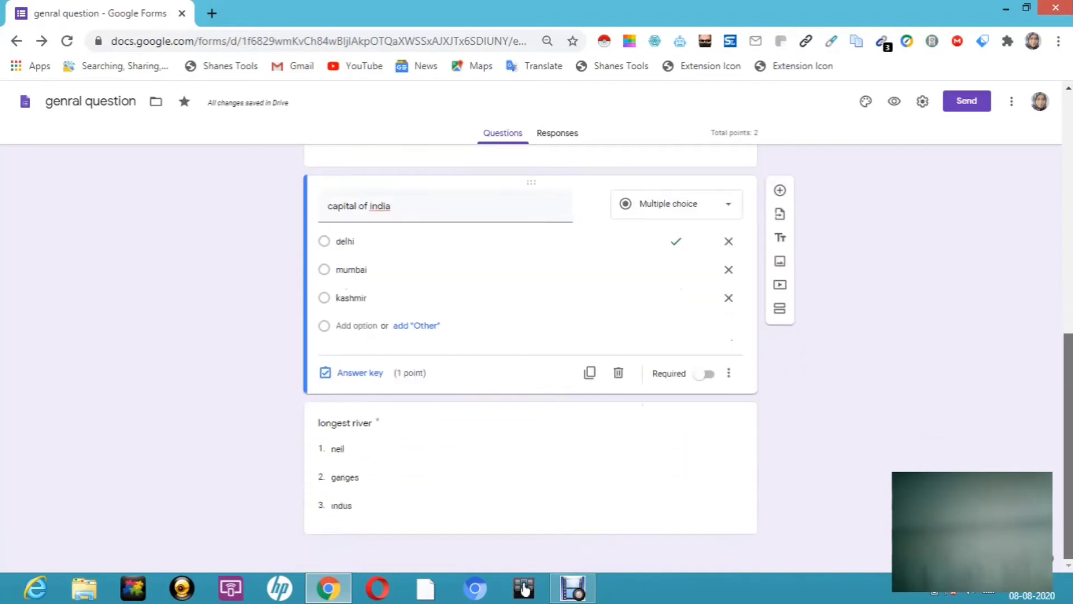
pyautogui.click(468, 444)
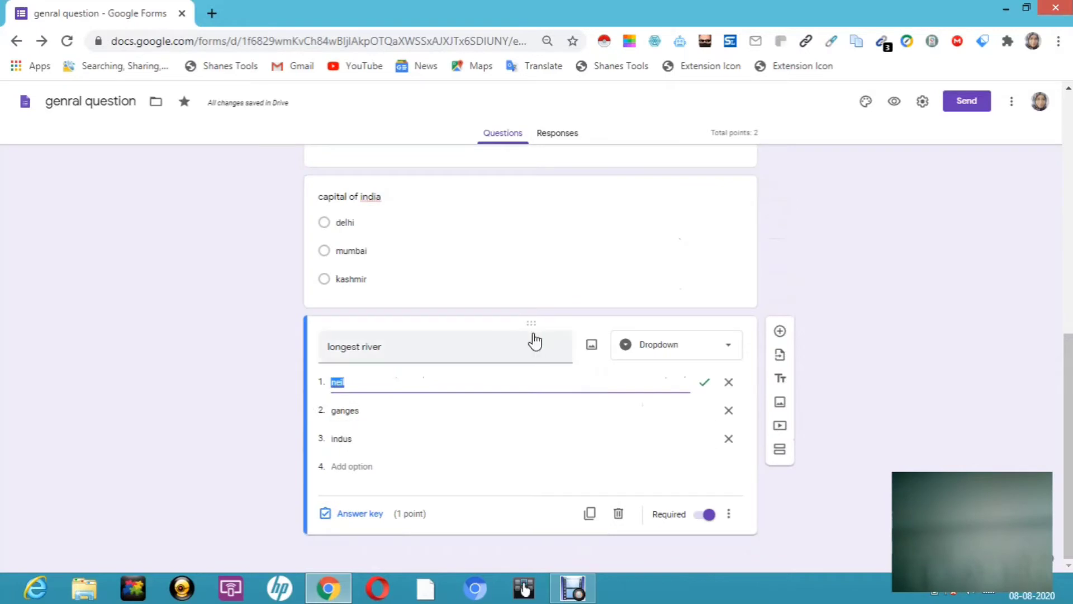
pyautogui.moveTo(534, 328); pyautogui.dragTo(550, 148)
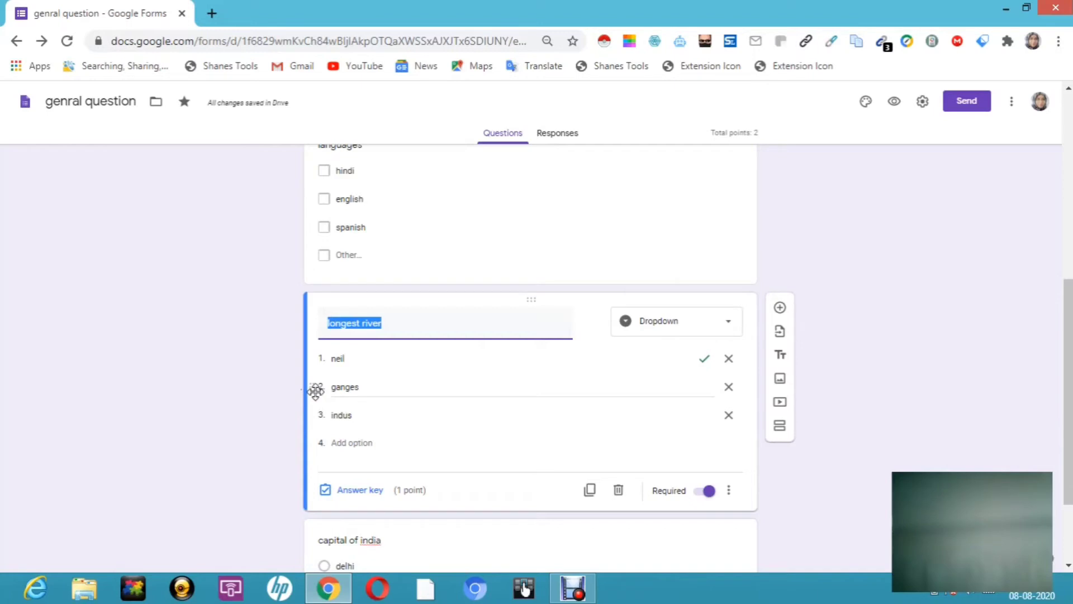
# Step: Reorder the longest river options to ganges, neil, indus
pyautogui.moveTo(316, 391); pyautogui.dragTo(316, 355)
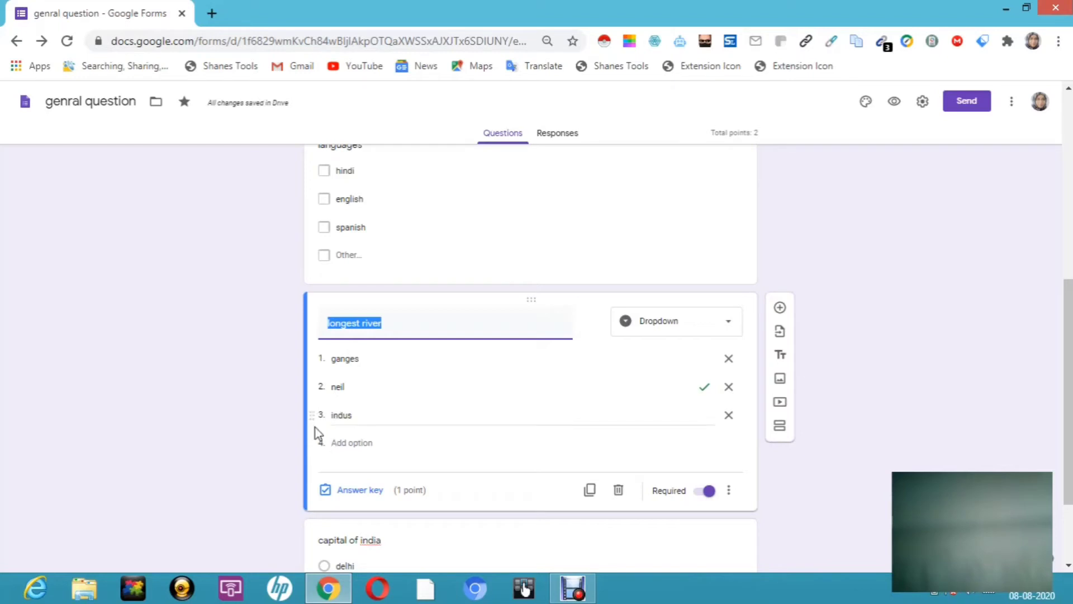
pyautogui.moveTo(314, 420); pyautogui.dragTo(314, 394)
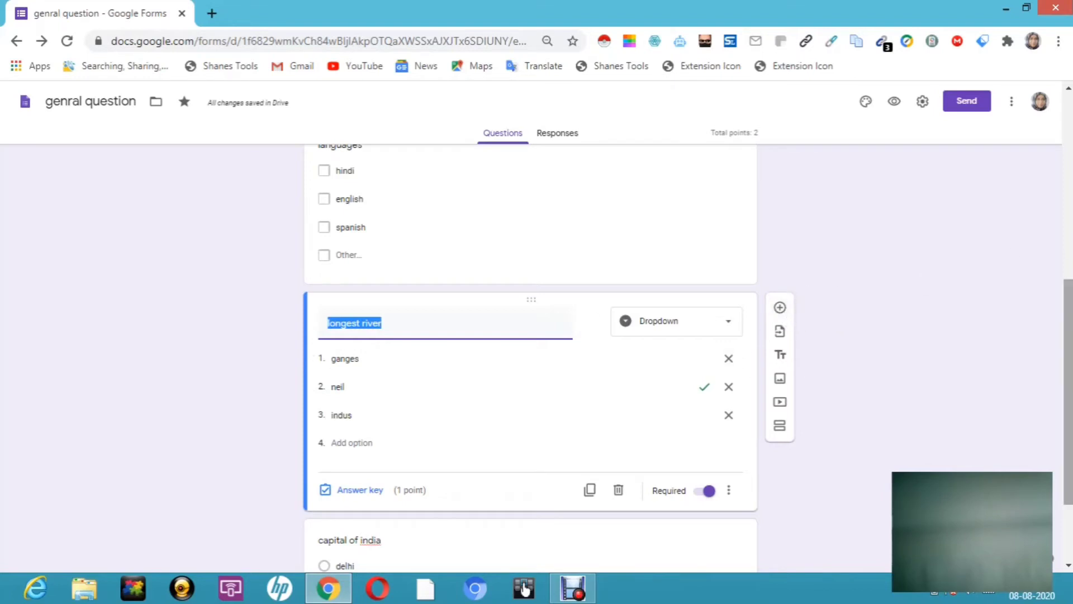
pyautogui.scroll(-2, 531, 358)
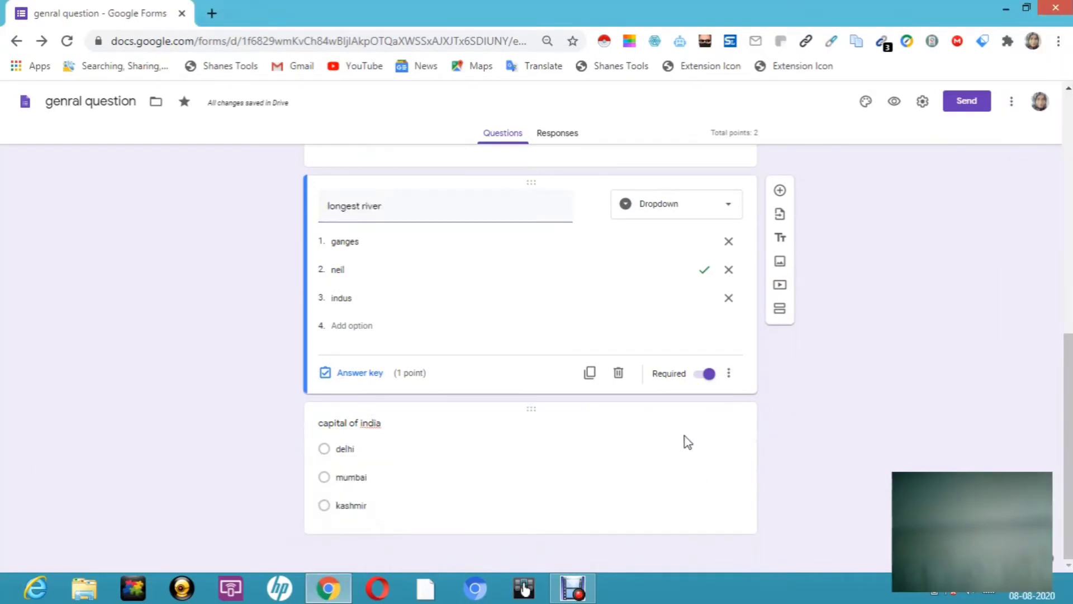
# Step: Add a blank multiple-choice question after capital of india, and make capital of india required
pyautogui.click(685, 441)
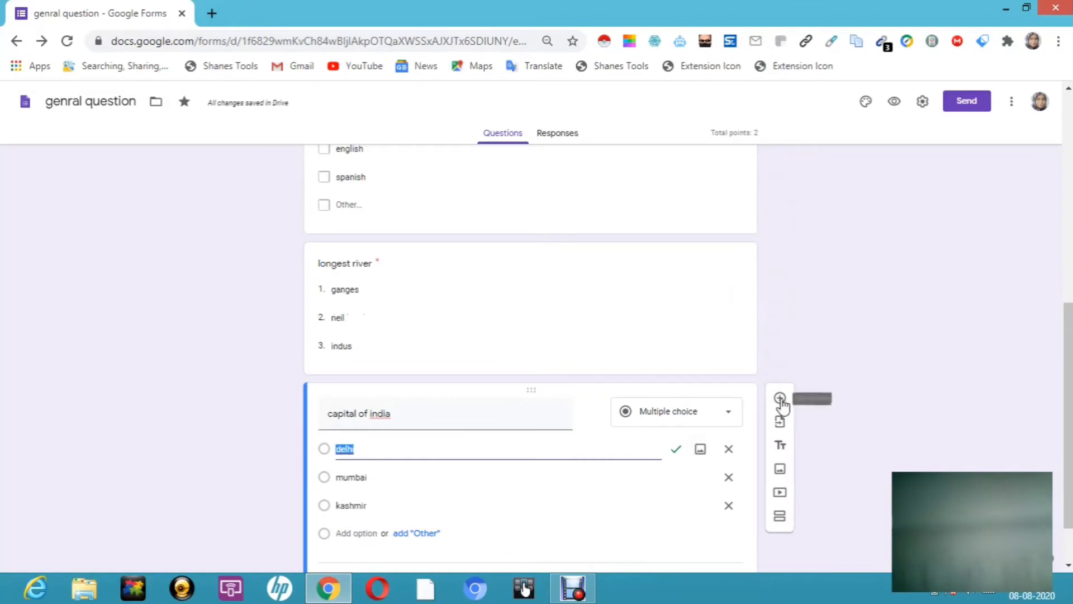
pyautogui.click(781, 398)
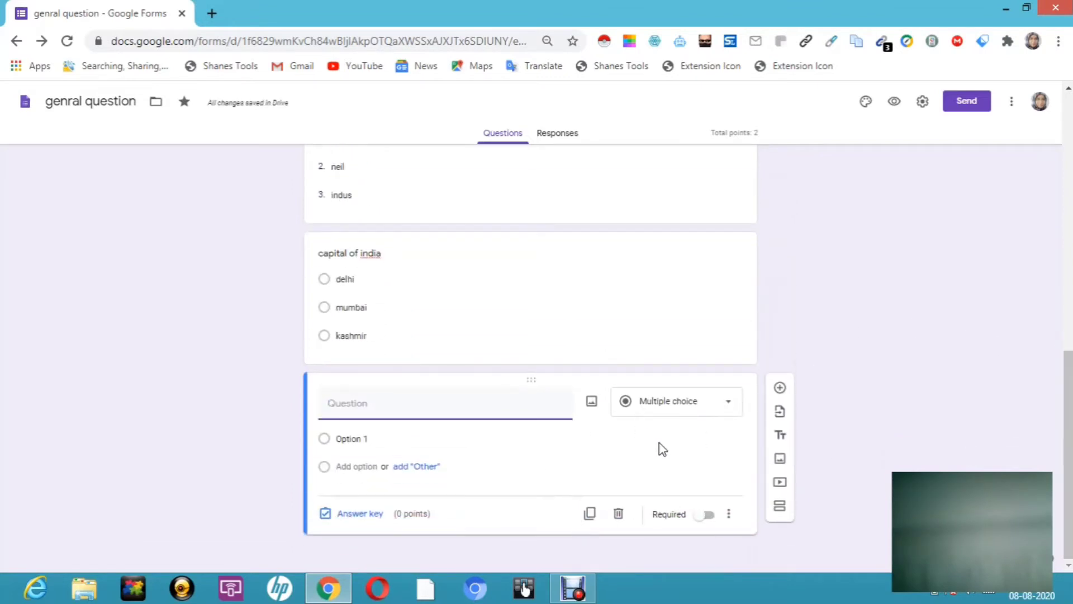
pyautogui.click(520, 282)
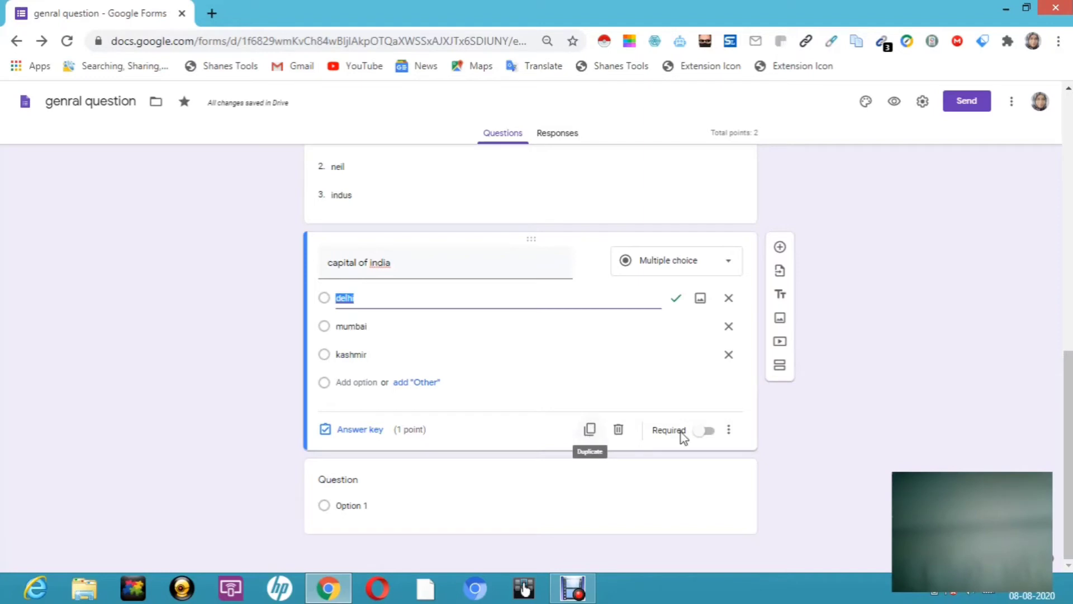
pyautogui.click(709, 431)
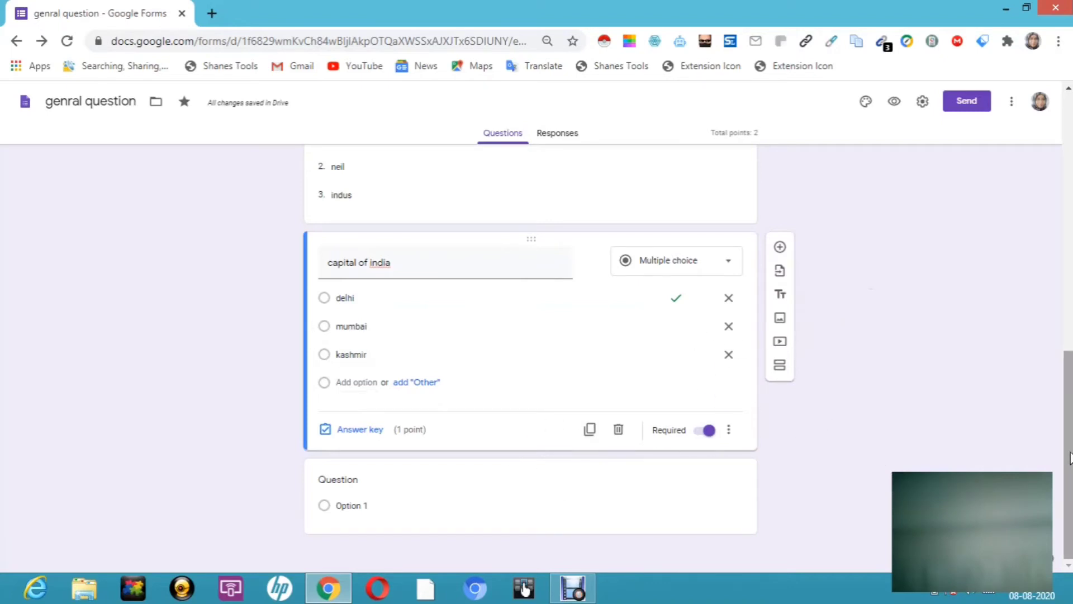
pyautogui.moveTo(1069, 458); pyautogui.dragTo(1063, 299)
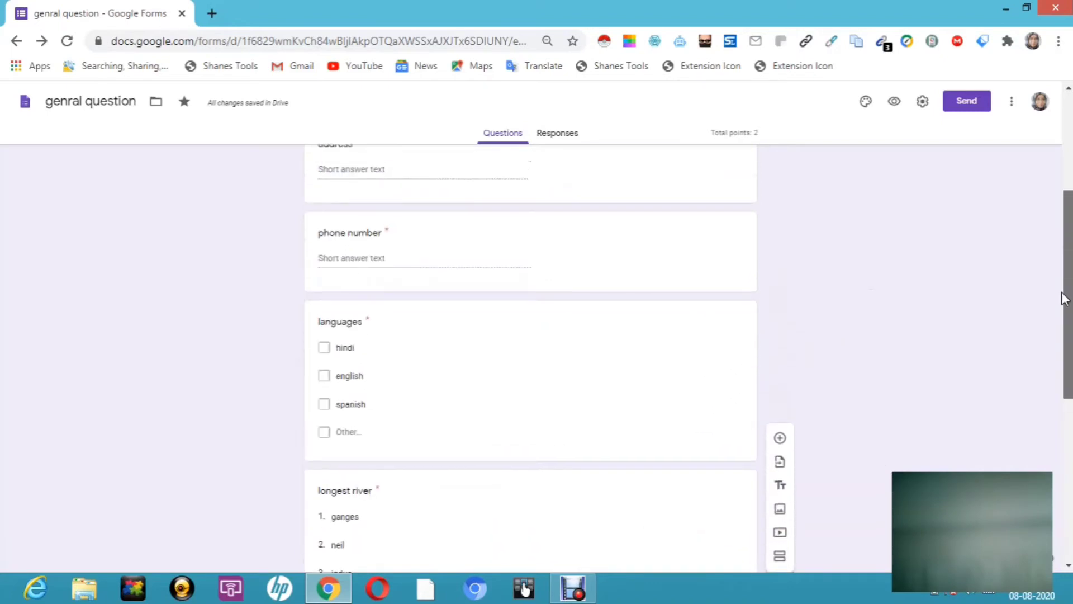
# Step: In Settings, enable email collection, response receipts, a one-response limit, edit after submit and summary charts
pyautogui.click(922, 103)
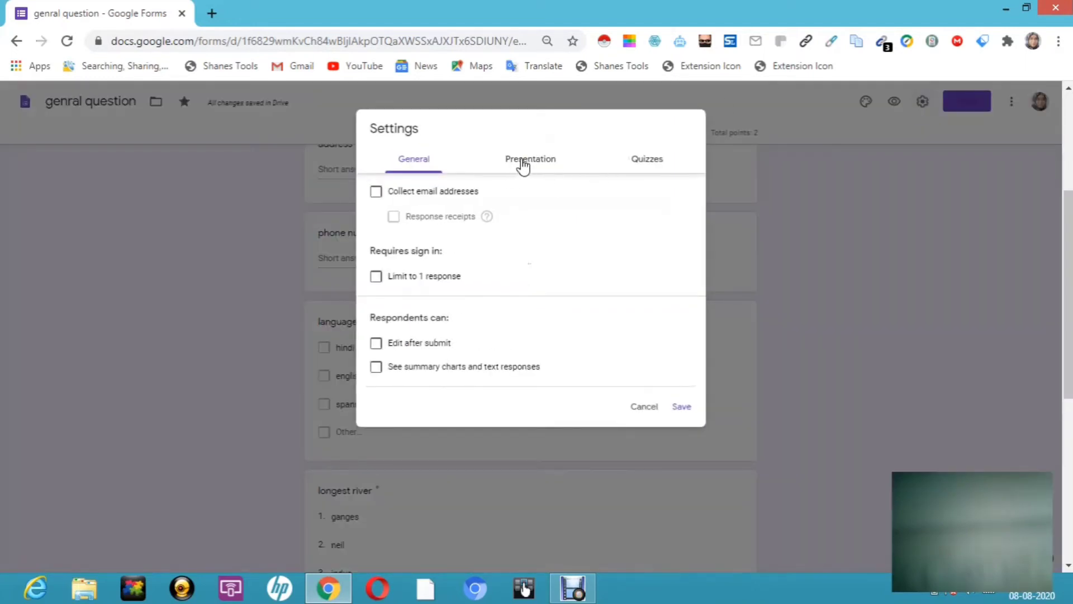
pyautogui.click(377, 193)
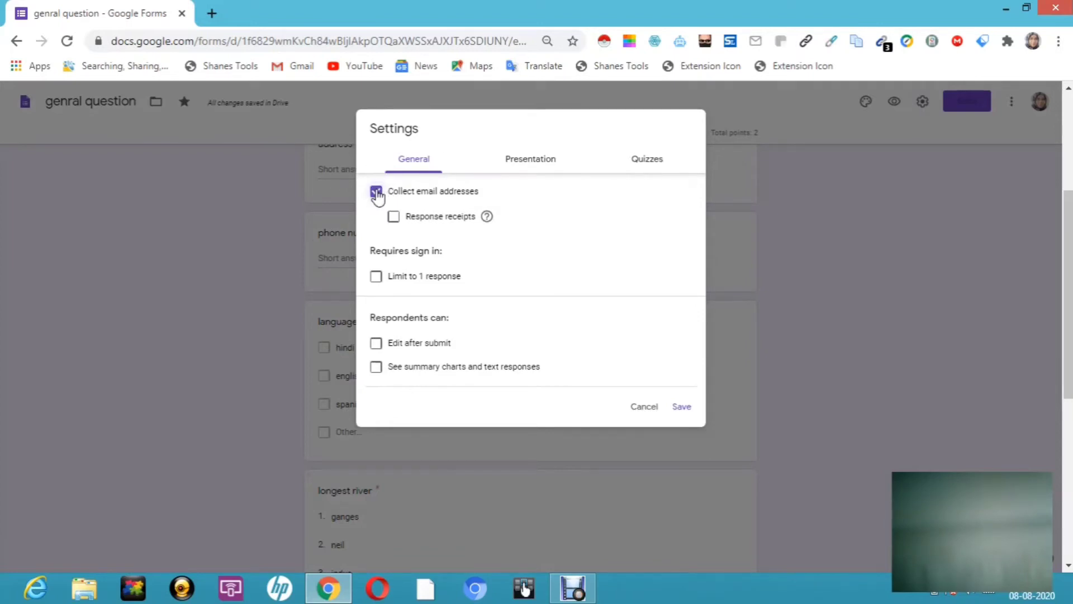
pyautogui.click(393, 218)
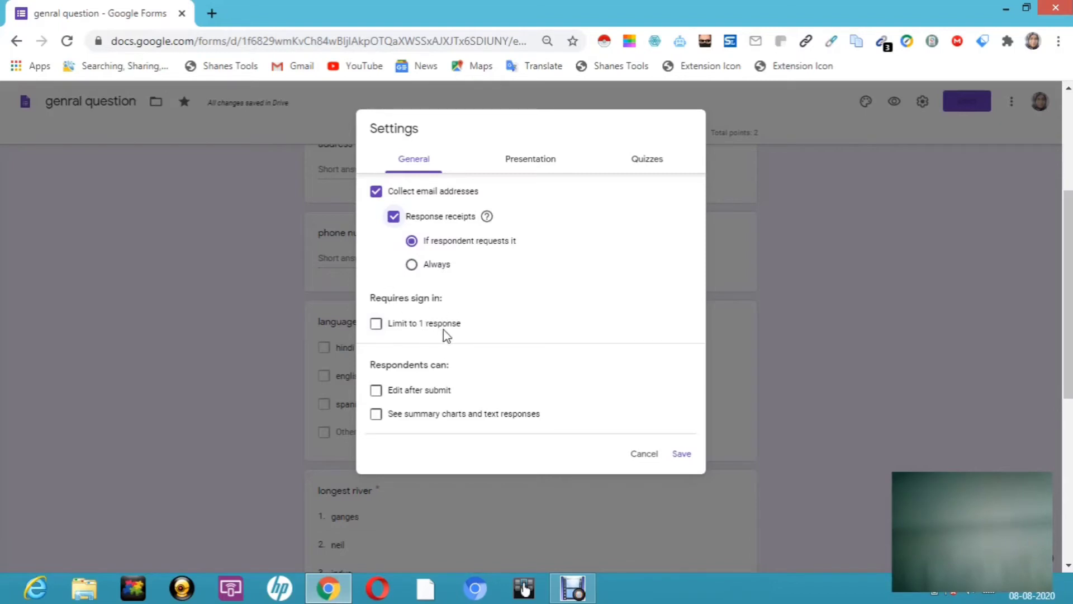
pyautogui.click(377, 327)
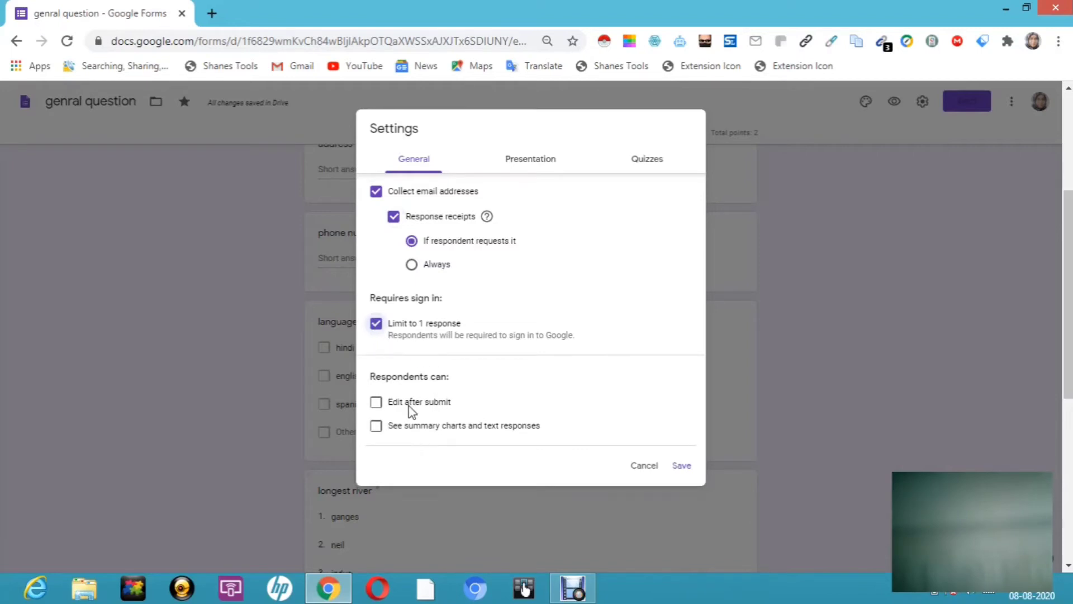
pyautogui.click(377, 410)
pyautogui.click(376, 428)
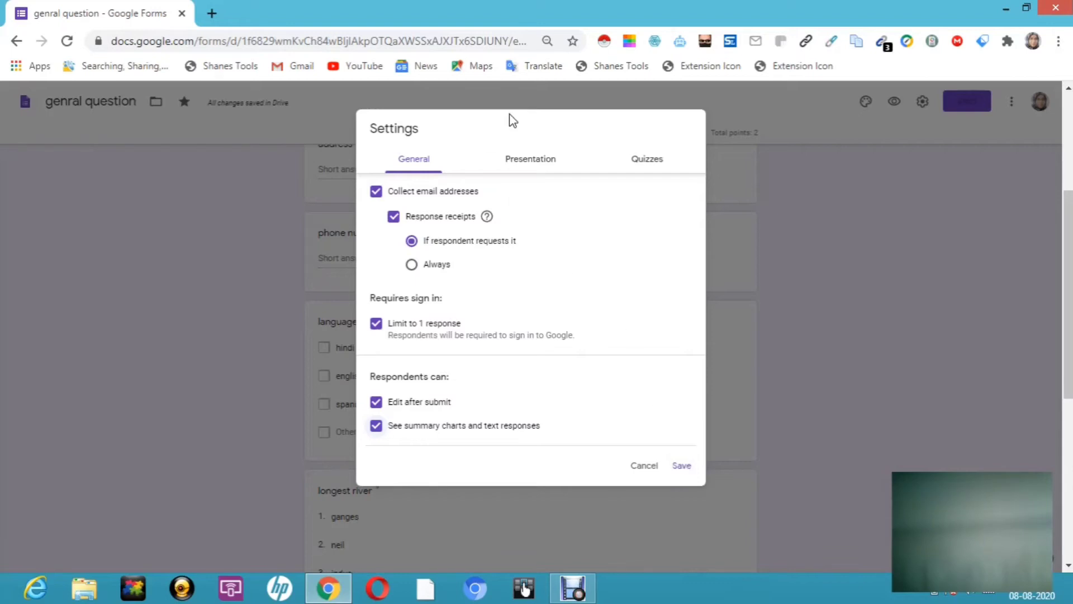
pyautogui.click(544, 167)
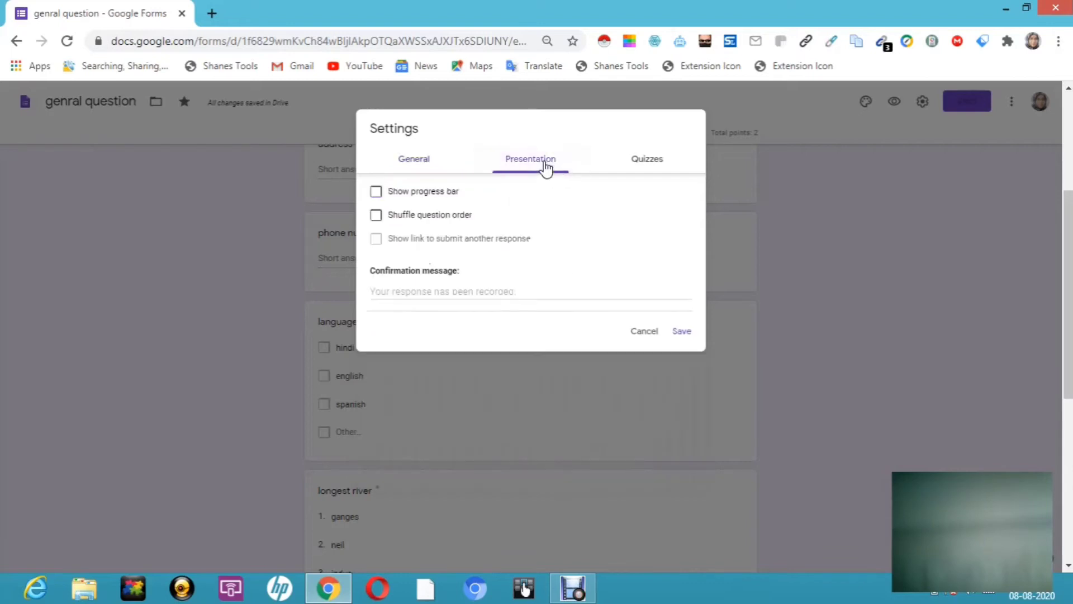
# Step: Turn on the progress bar and shuffled question order, and set the confirmation message to 'ur exam is over'
pyautogui.click(376, 193)
pyautogui.click(376, 218)
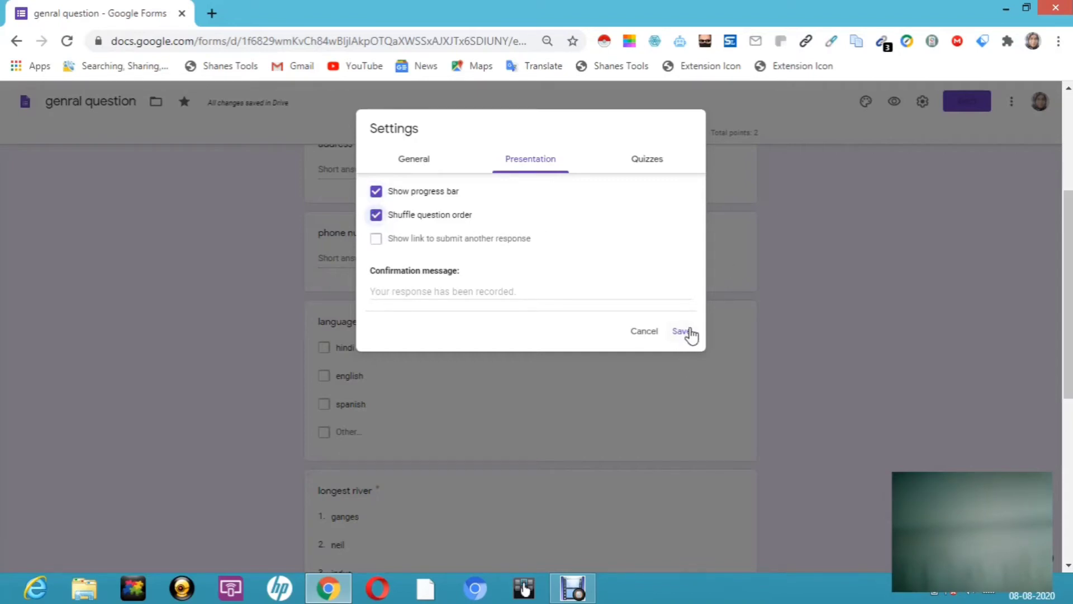
pyautogui.click(485, 295)
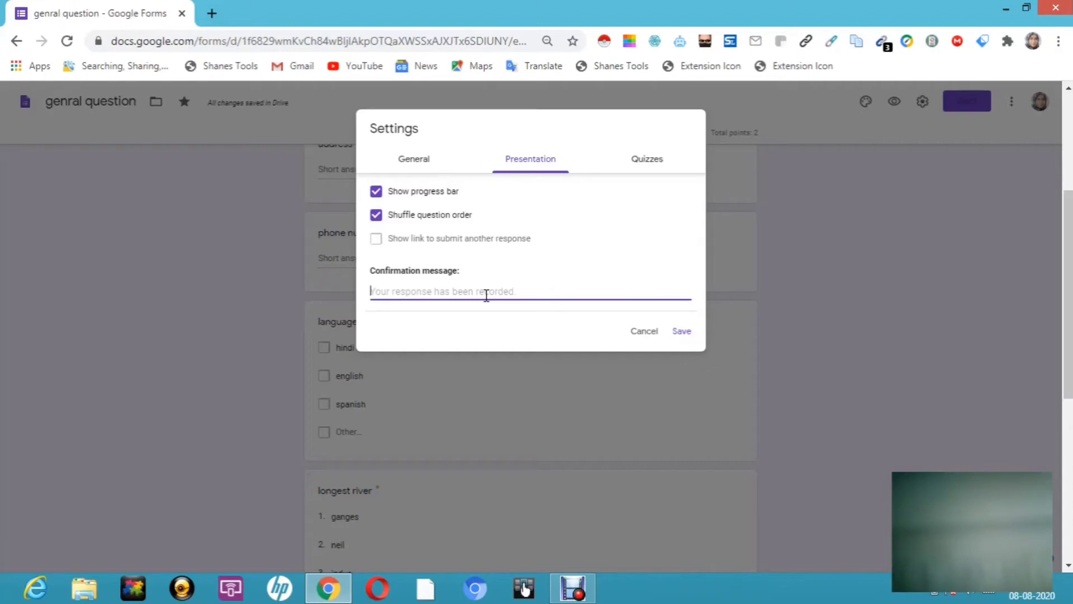
pyautogui.write('urn')
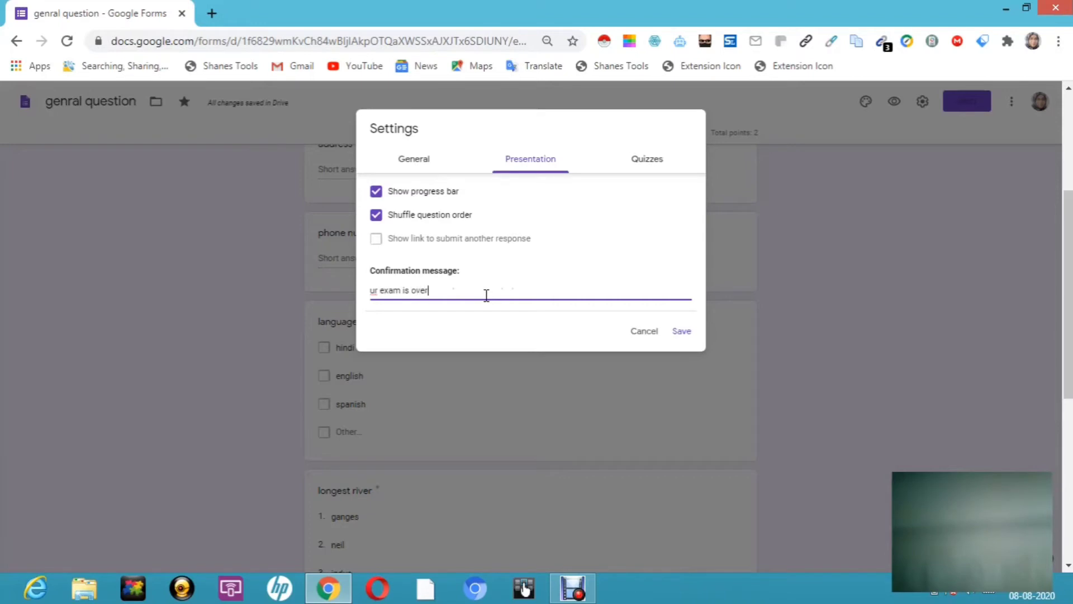
pyautogui.click(683, 332)
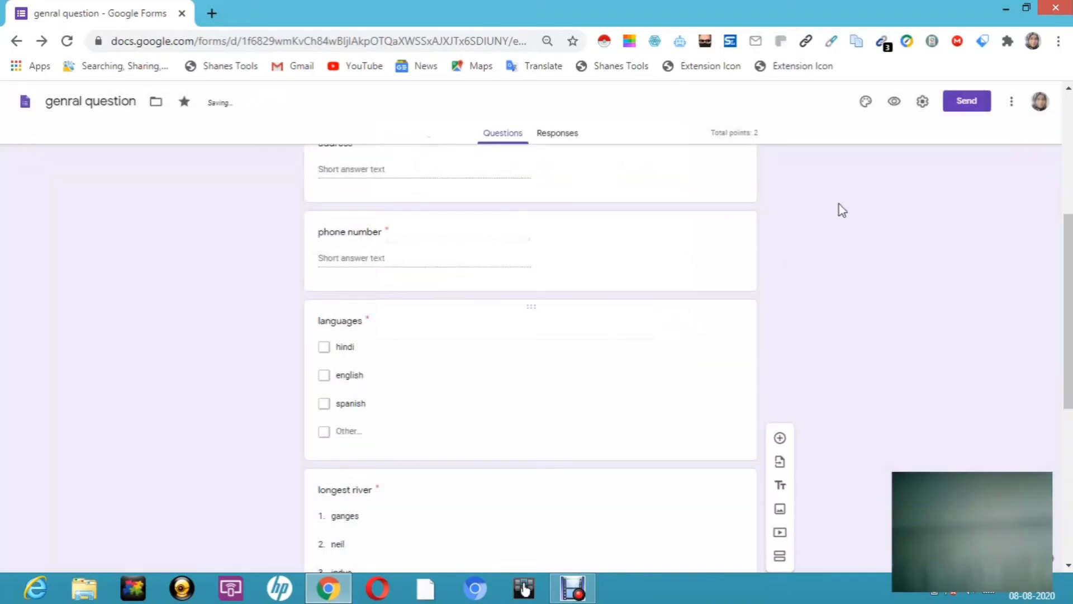
# Step: In the preview, enter the respondent's email, answer delhi, and tick hindi, english and Other 'tamil'
pyautogui.click(895, 104)
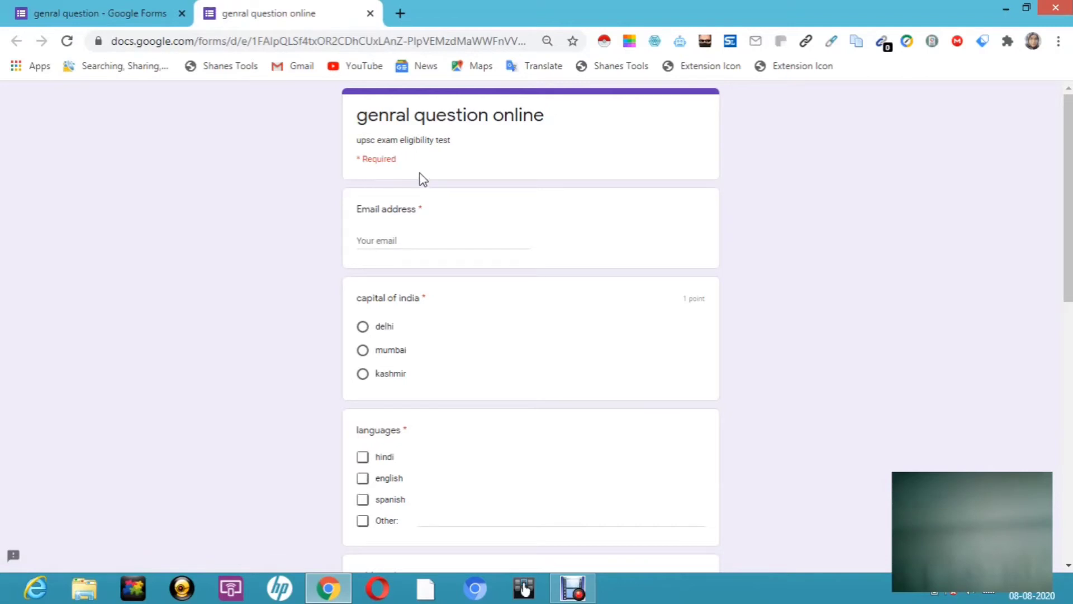
pyautogui.click(377, 244)
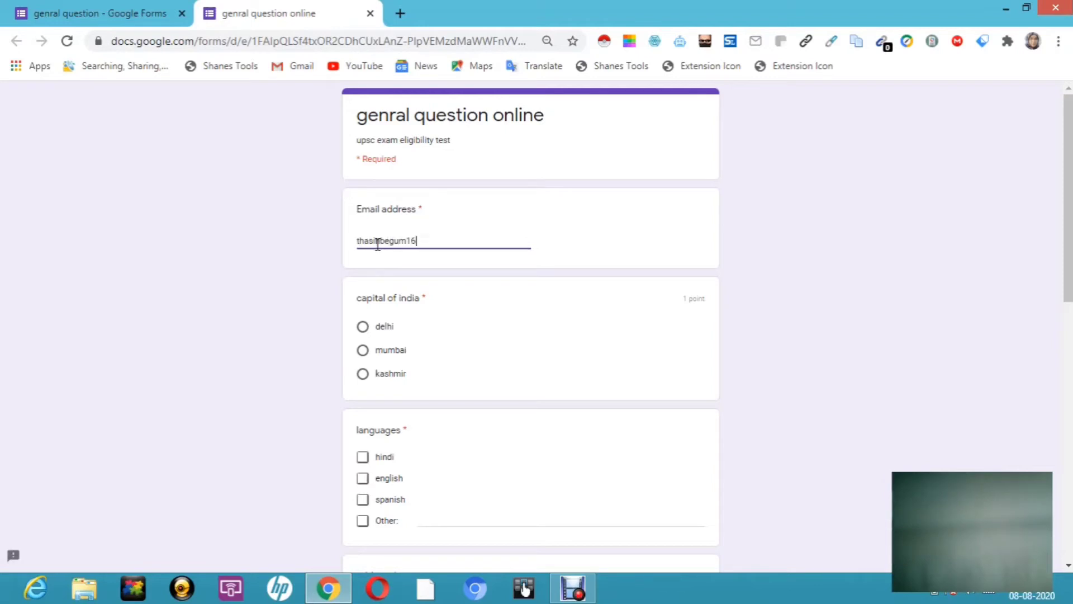
pyautogui.click(363, 327)
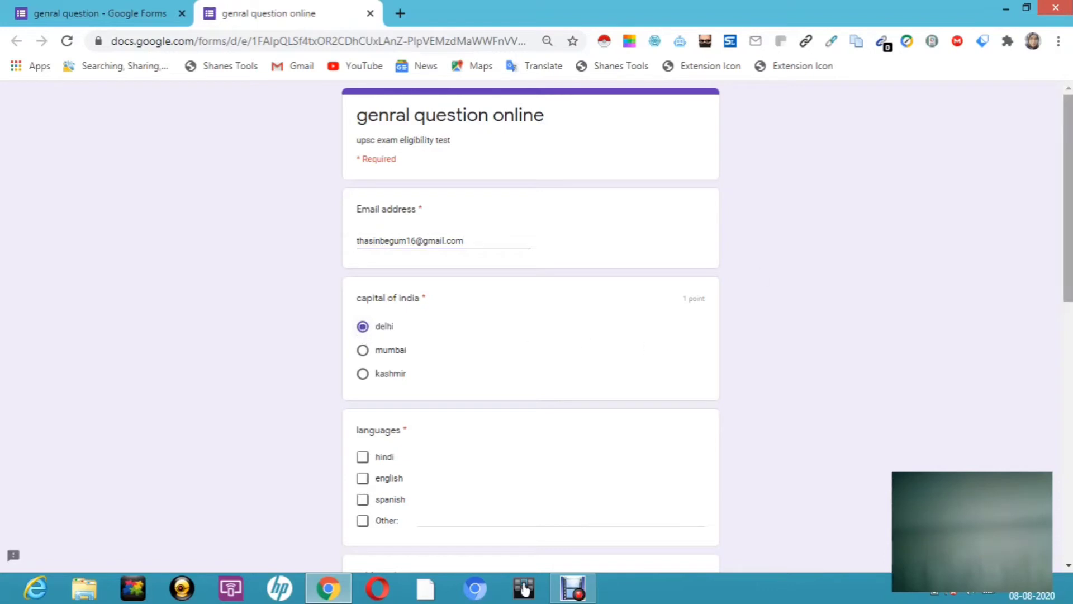
pyautogui.scroll(-3, 1068, 168)
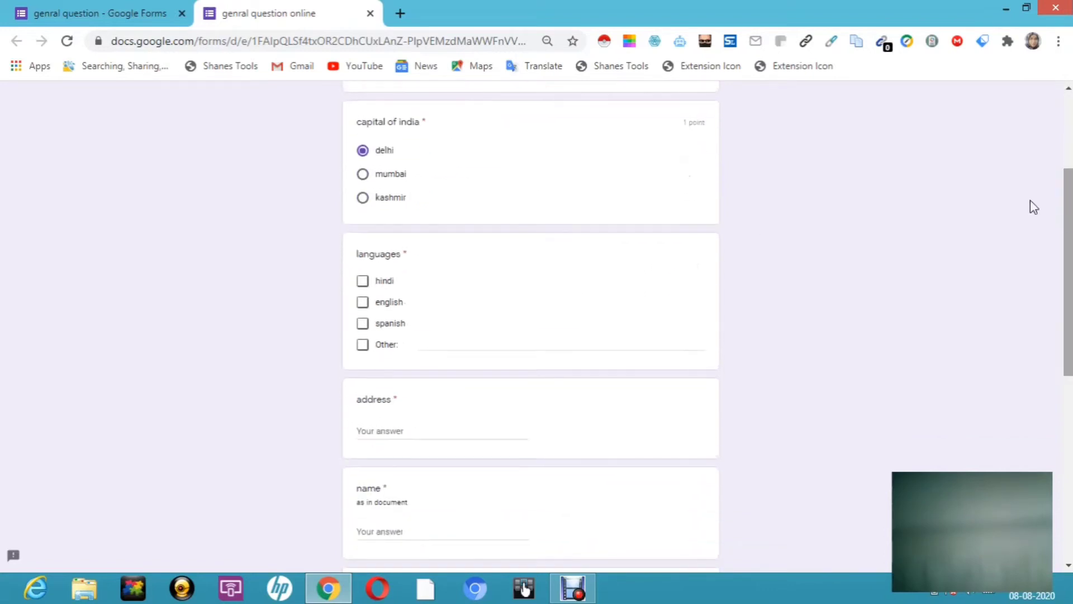
pyautogui.click(363, 286)
pyautogui.click(363, 303)
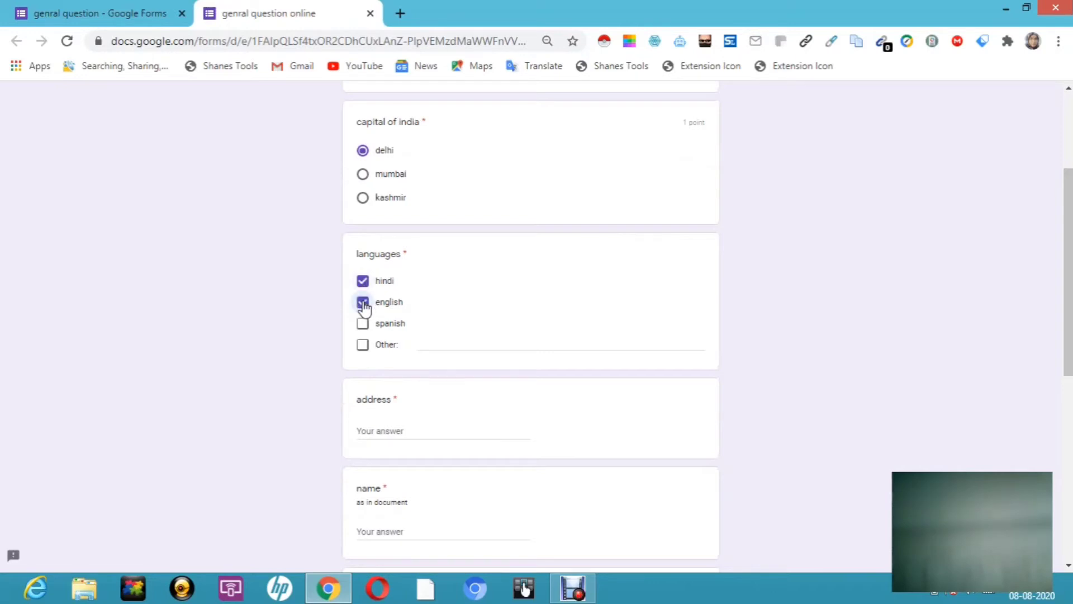
pyautogui.click(425, 339)
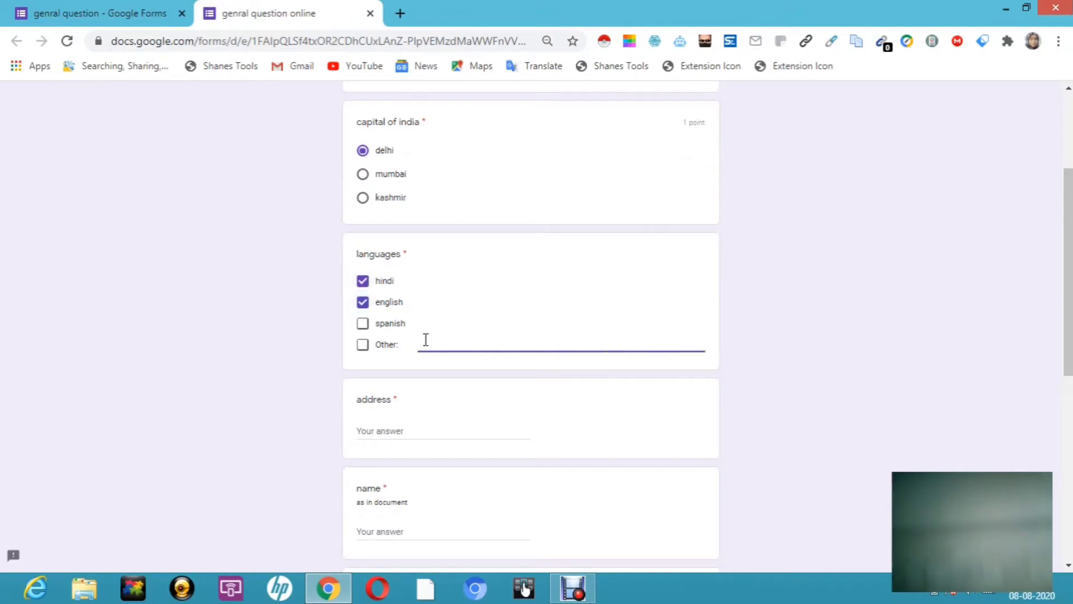
pyautogui.write('tamil')
# Step: Fill in the respondent's address and name
pyautogui.click(402, 430)
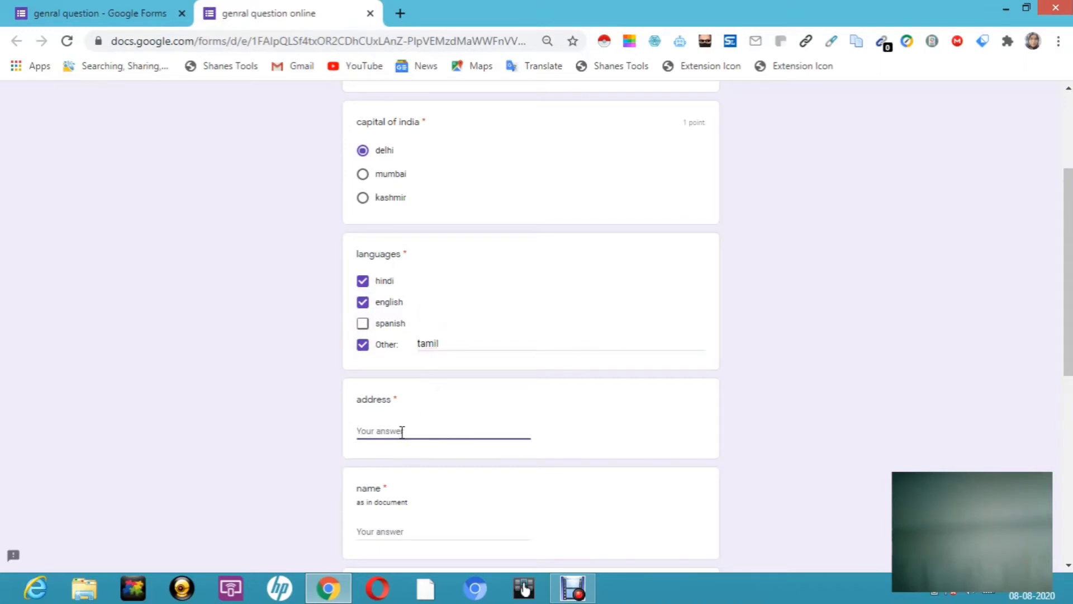
pyautogui.write('line 1 line 2')
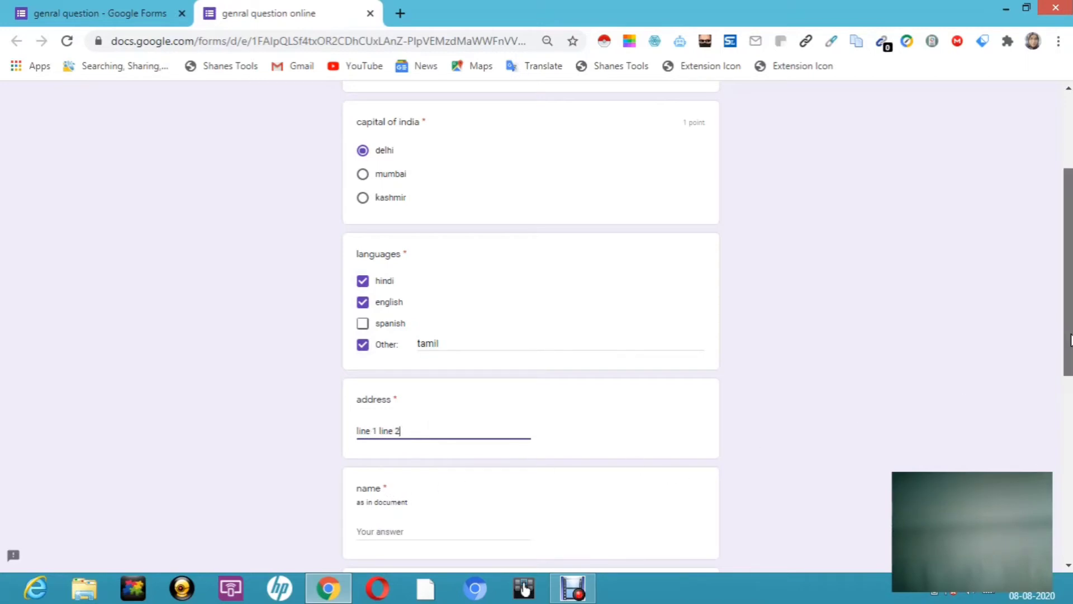
pyautogui.scroll(-3, 1054, 412)
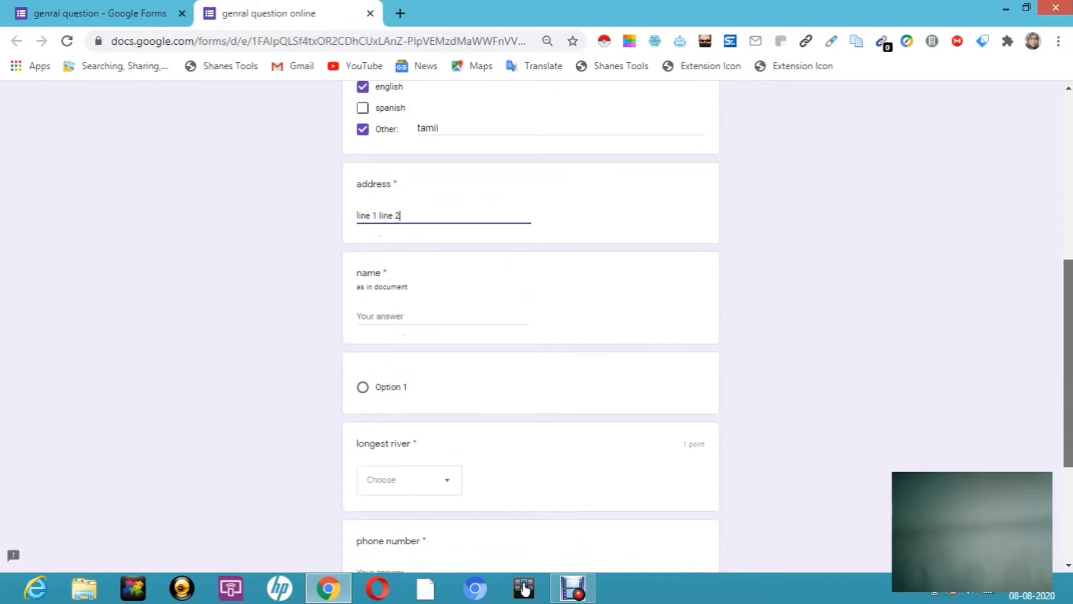
pyautogui.click(402, 313)
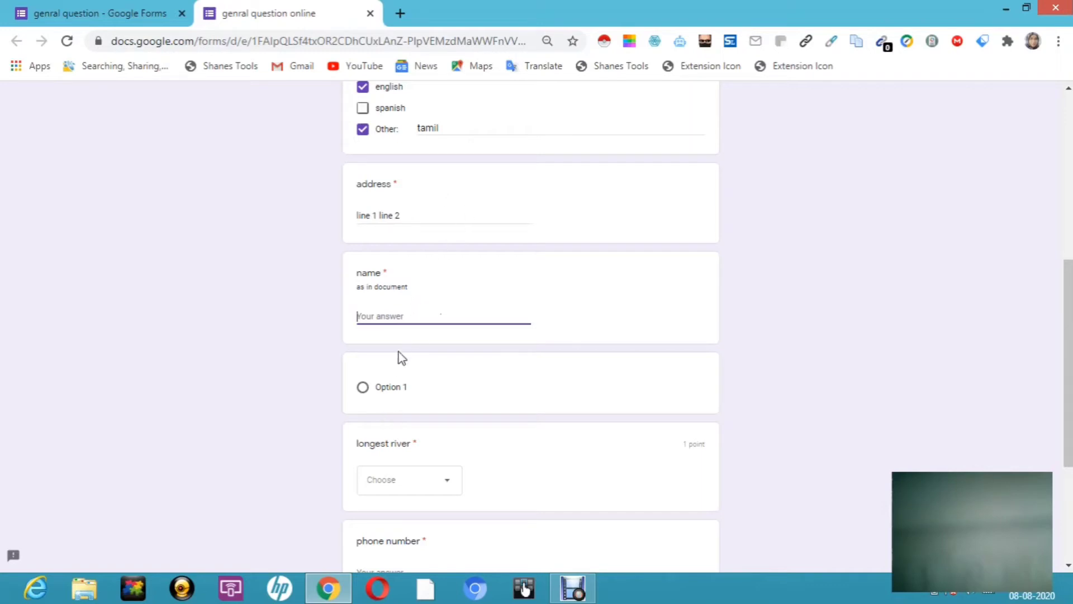
pyautogui.write('thasin')
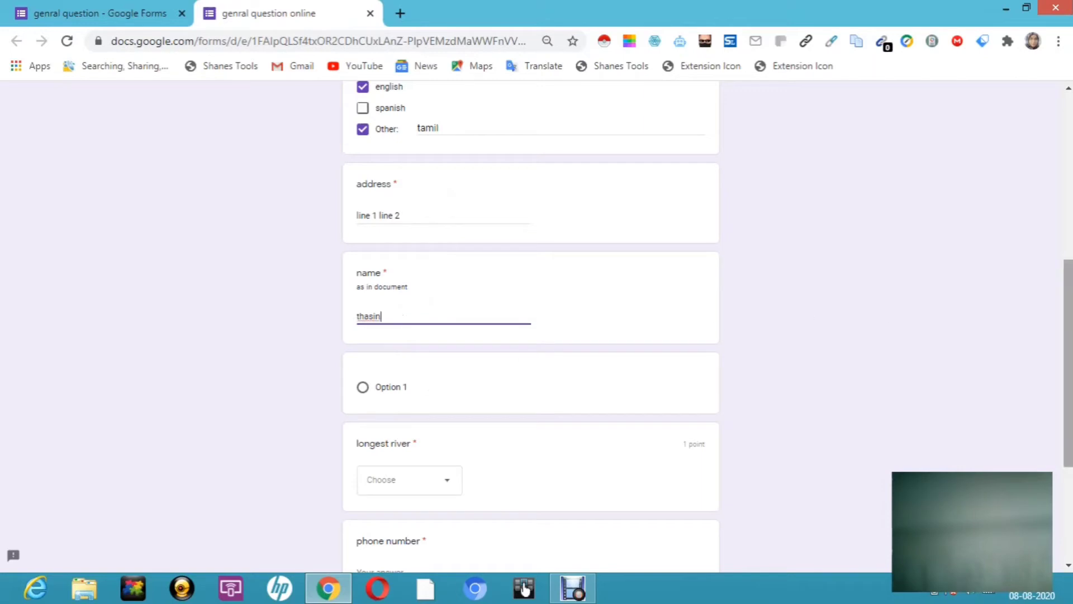
# Step: Choose indus as the longest river, enter a 10-digit phone number, and request a response copy
pyautogui.scroll(-4, 1068, 331)
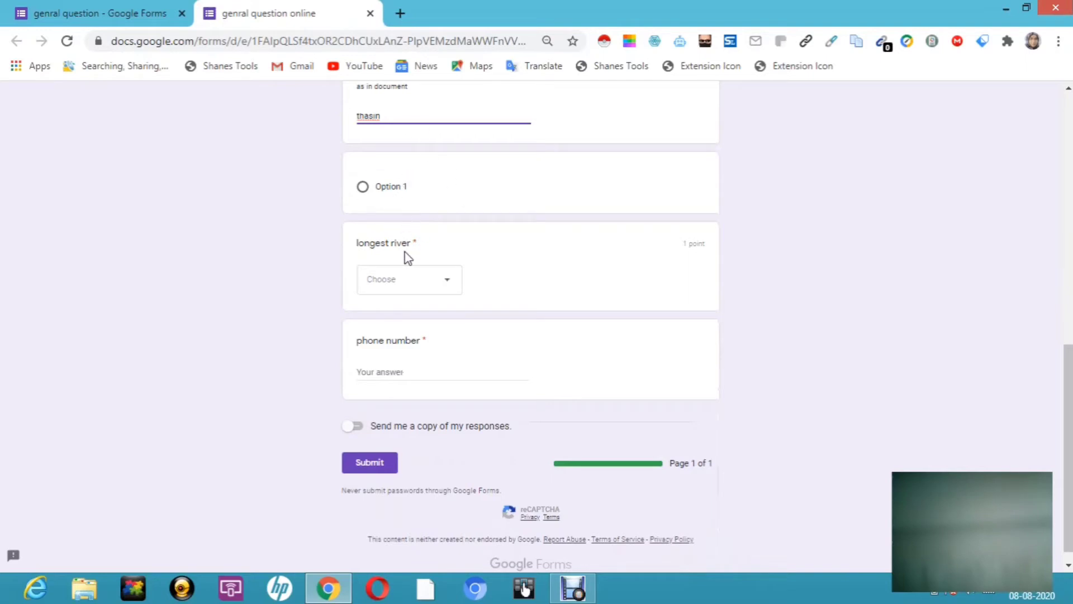
pyautogui.click(451, 283)
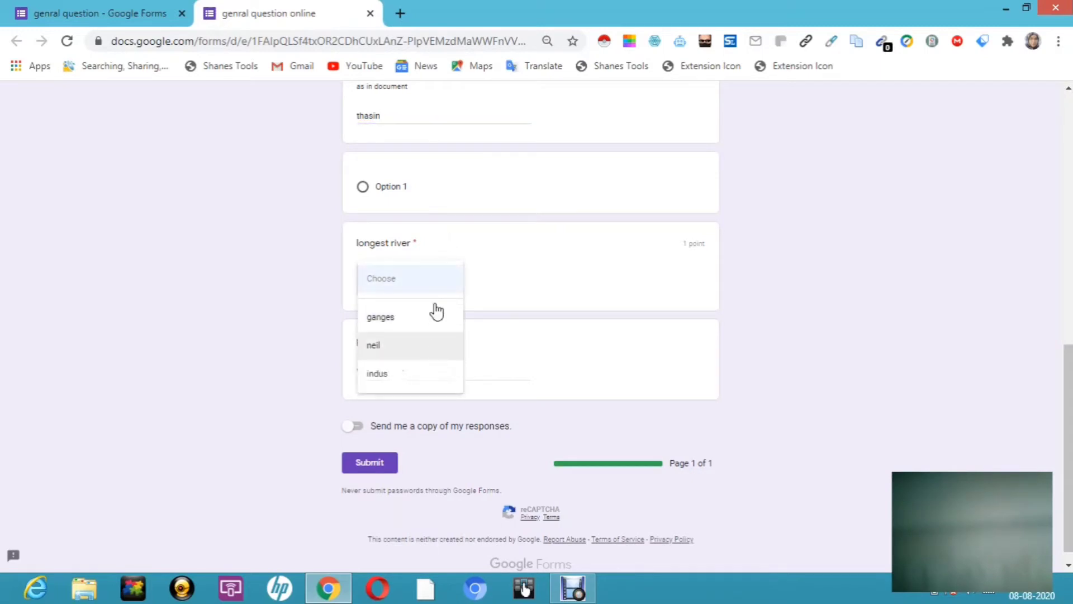
pyautogui.click(396, 353)
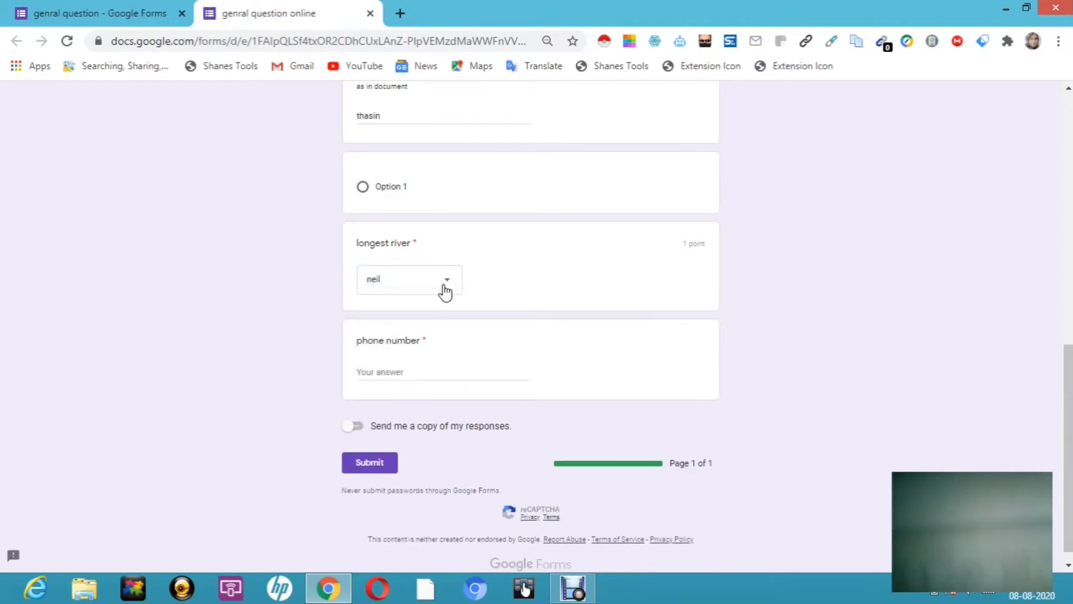
pyautogui.click(451, 282)
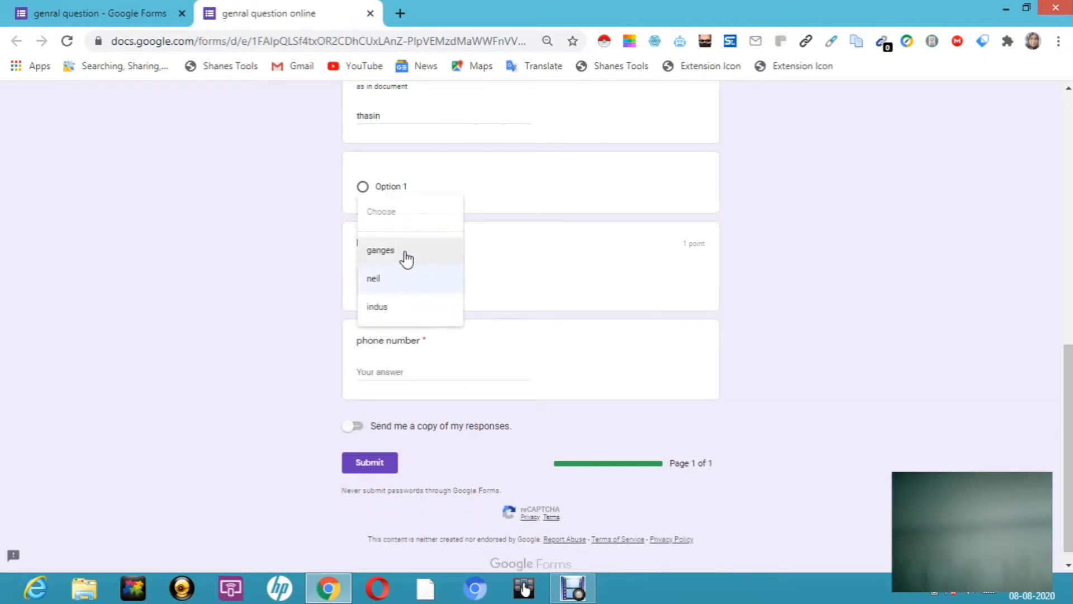
pyautogui.click(379, 308)
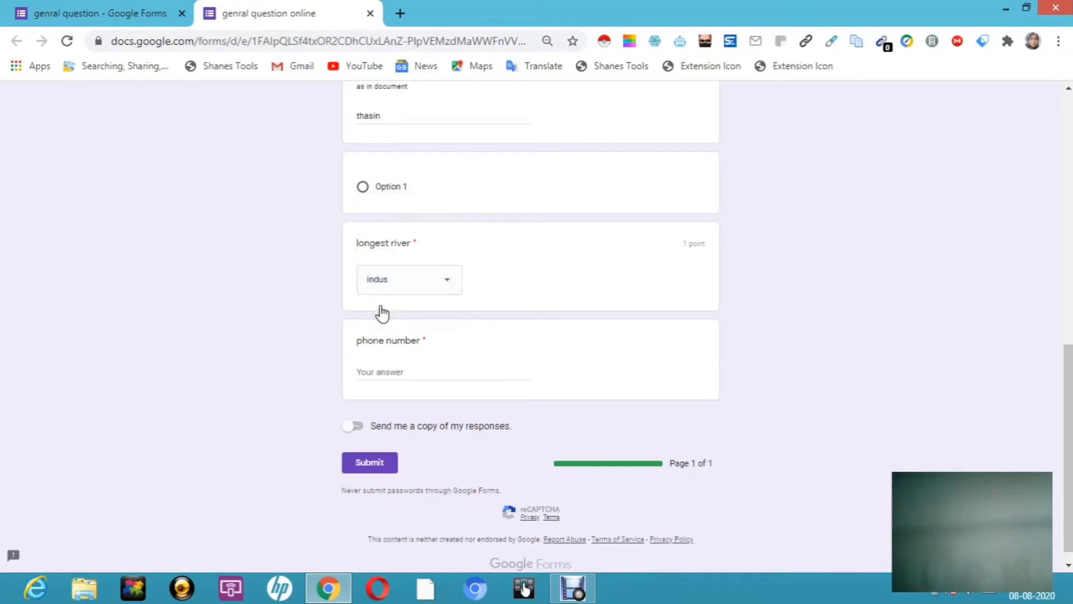
pyautogui.click(395, 368)
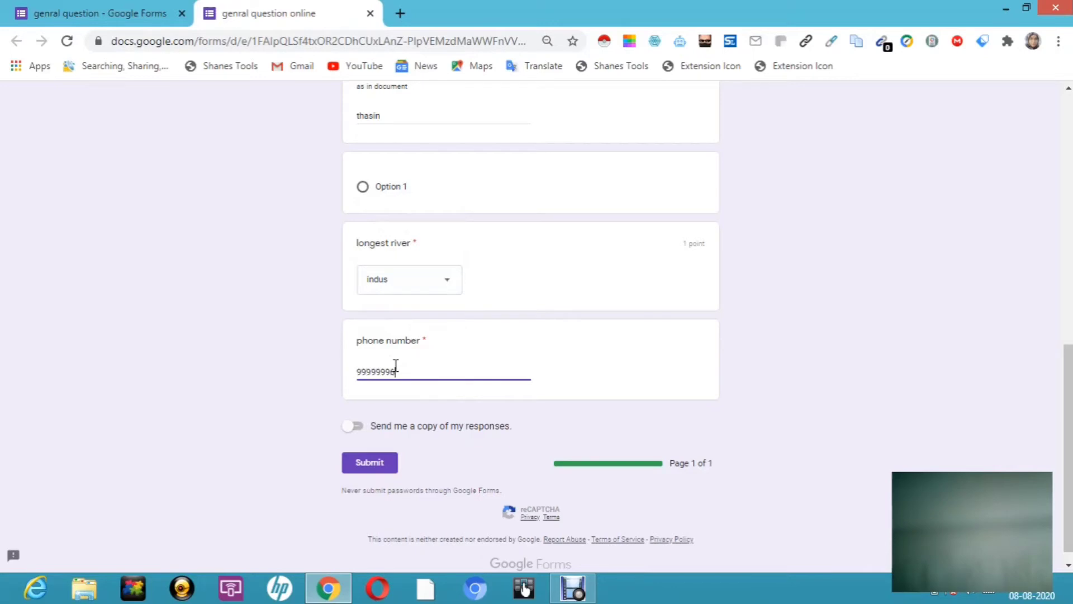
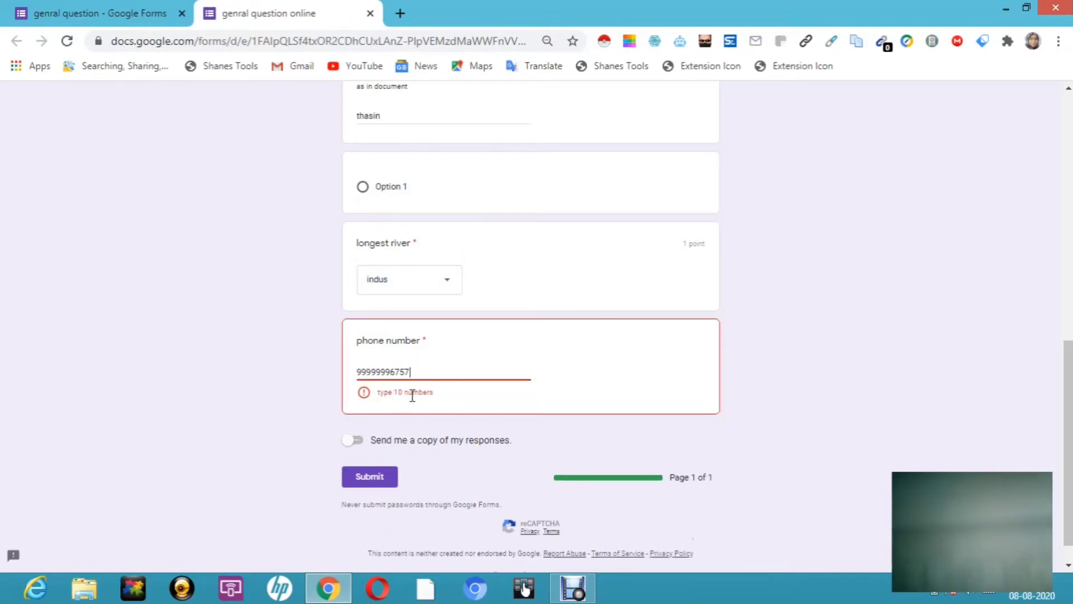
pyautogui.press('BackSpace')
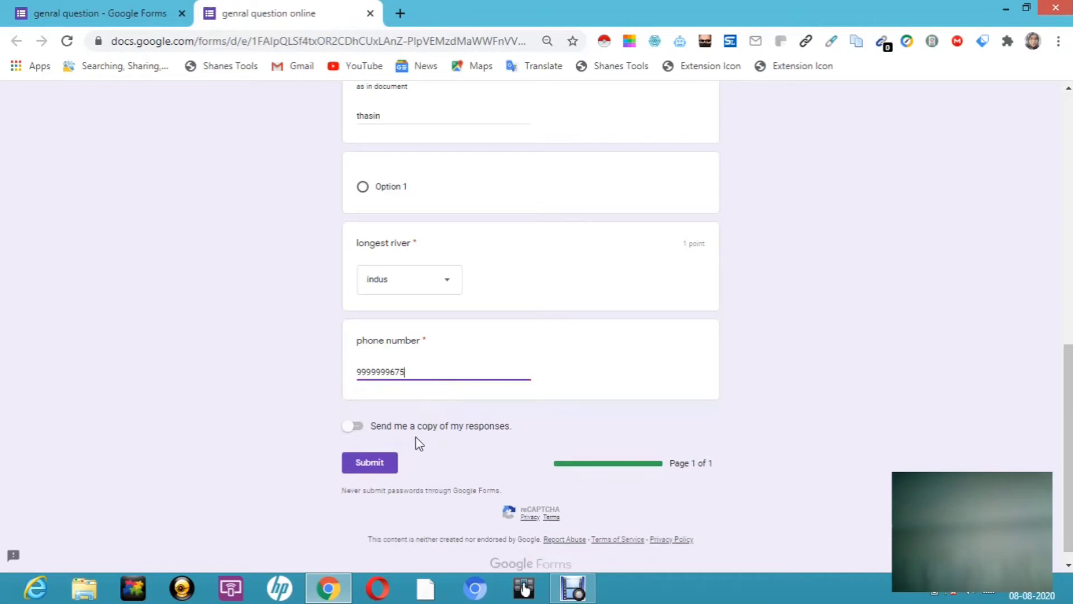
pyautogui.click(359, 428)
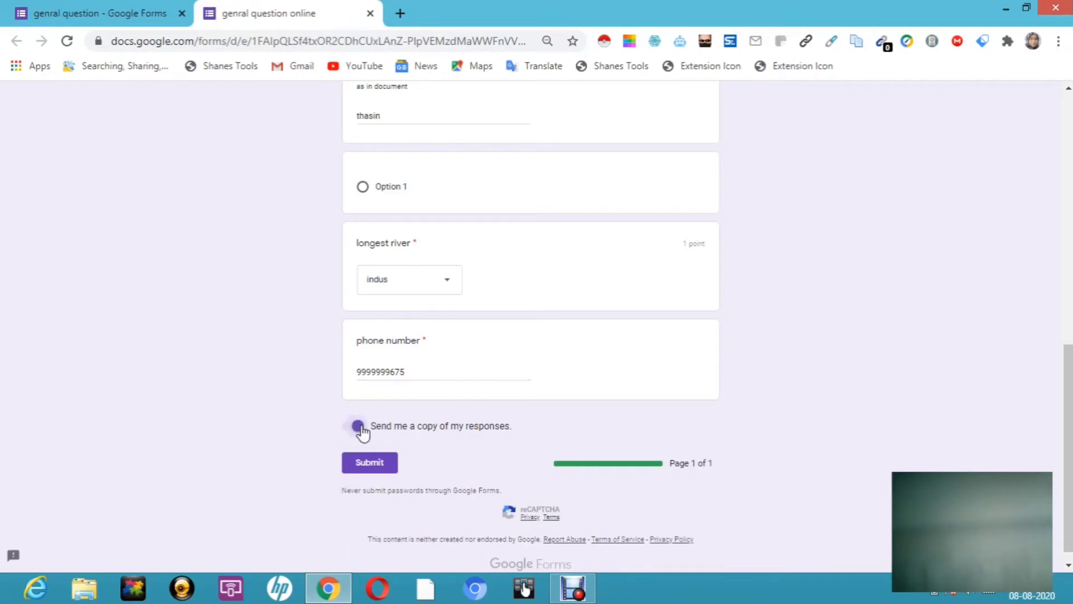
# Step: Submit the quiz and review the 1/2 score results
pyautogui.click(373, 464)
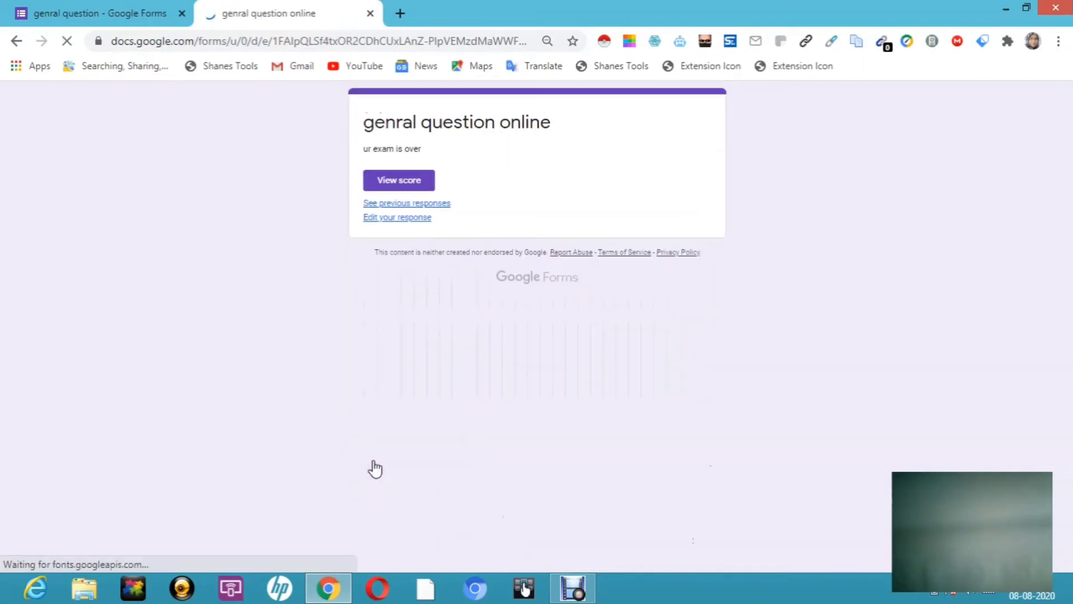
pyautogui.click(411, 186)
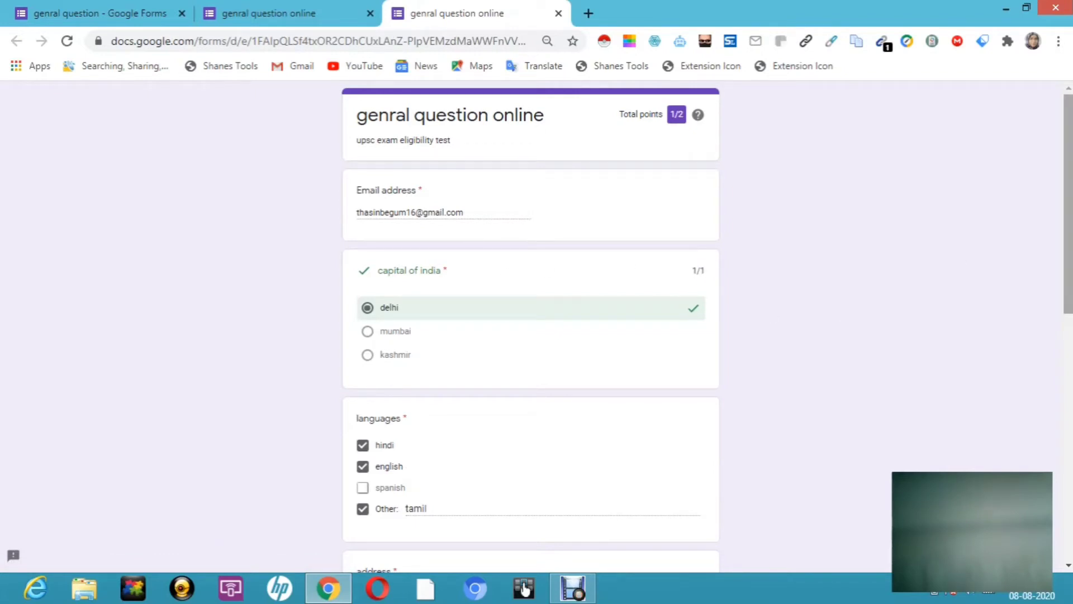
pyautogui.scroll(-2, 1067, 252)
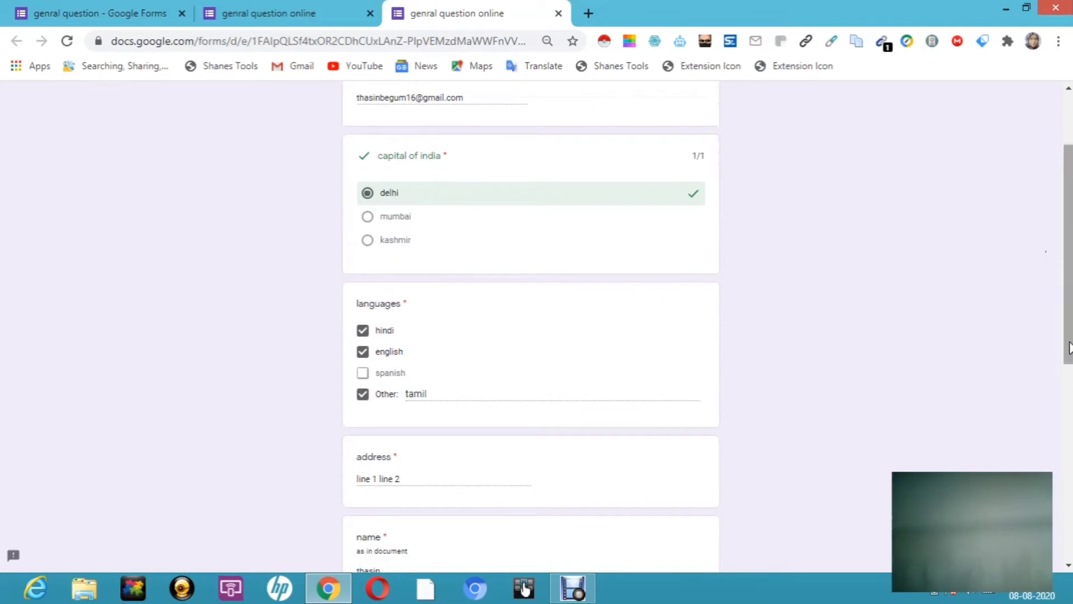
pyautogui.scroll(-4, 1069, 372)
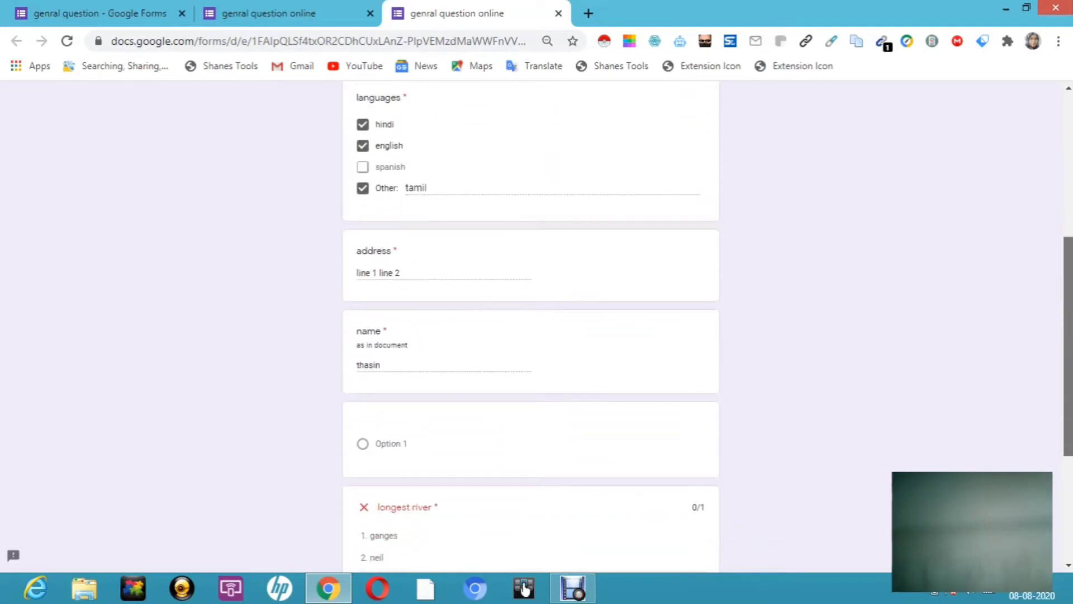
pyautogui.scroll(-4, 1070, 424)
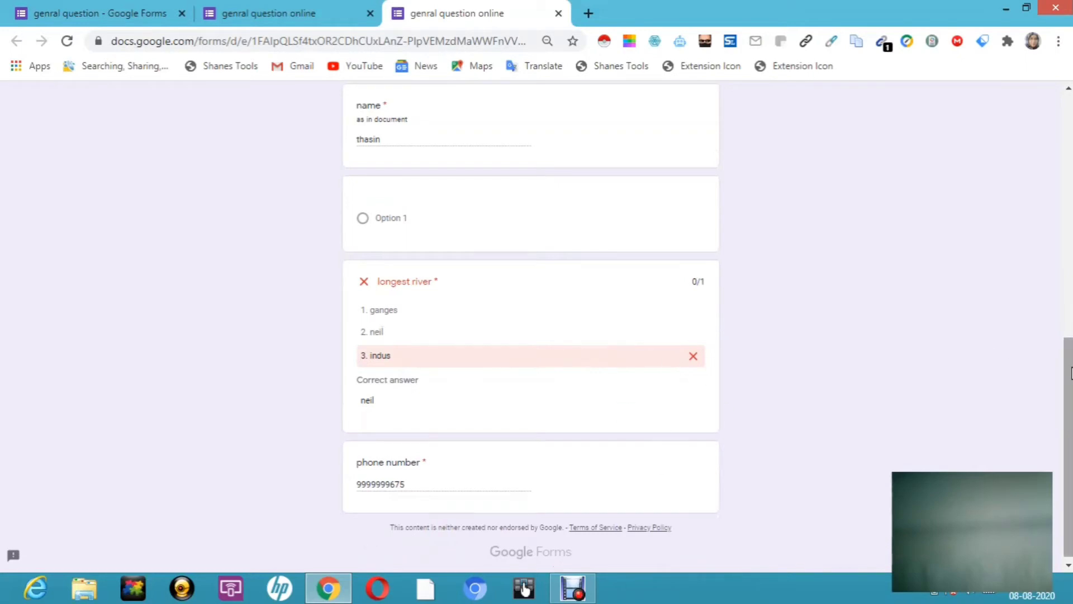
# Step: Close the score page, returning to the 'ur exam is over' confirmation
pyautogui.moveTo(1069, 373); pyautogui.dragTo(1017, 101)
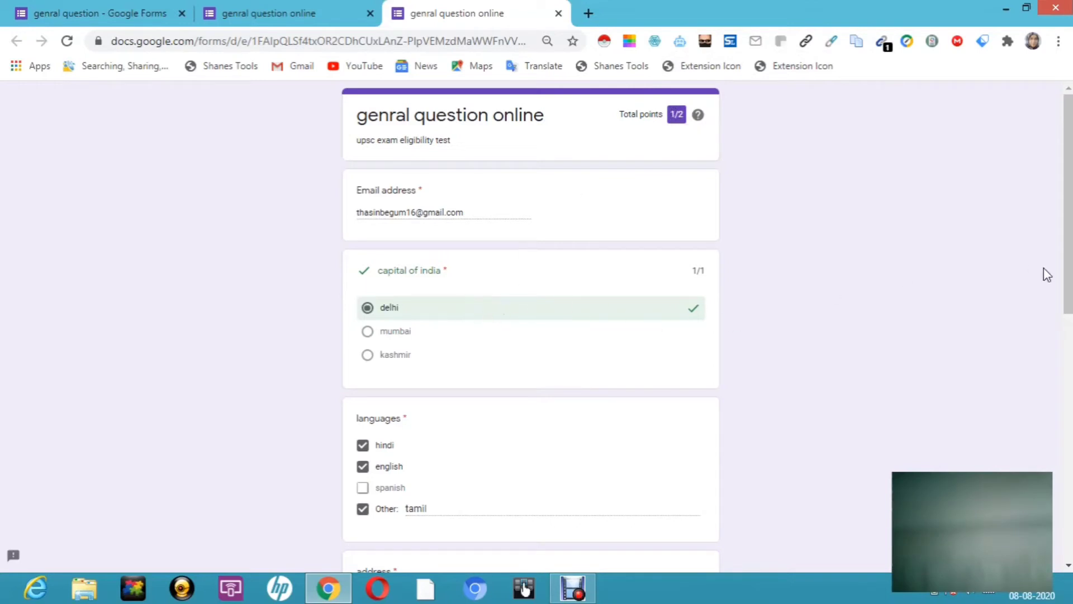
pyautogui.moveTo(1070, 261); pyautogui.dragTo(1066, 212)
pyautogui.press('super+c')
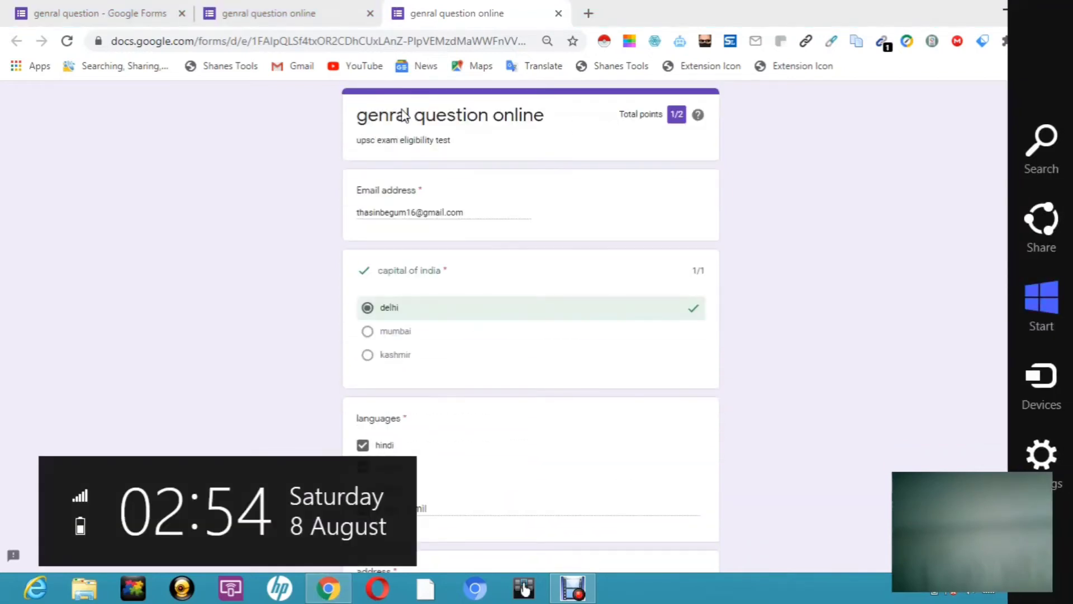
pyautogui.click(272, 17)
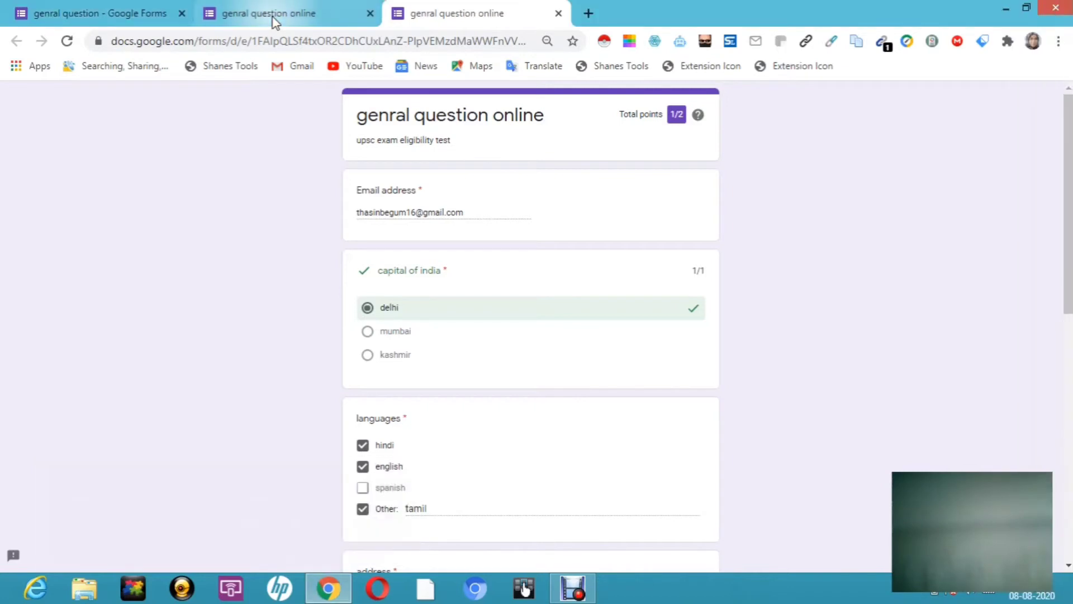
pyautogui.click(559, 13)
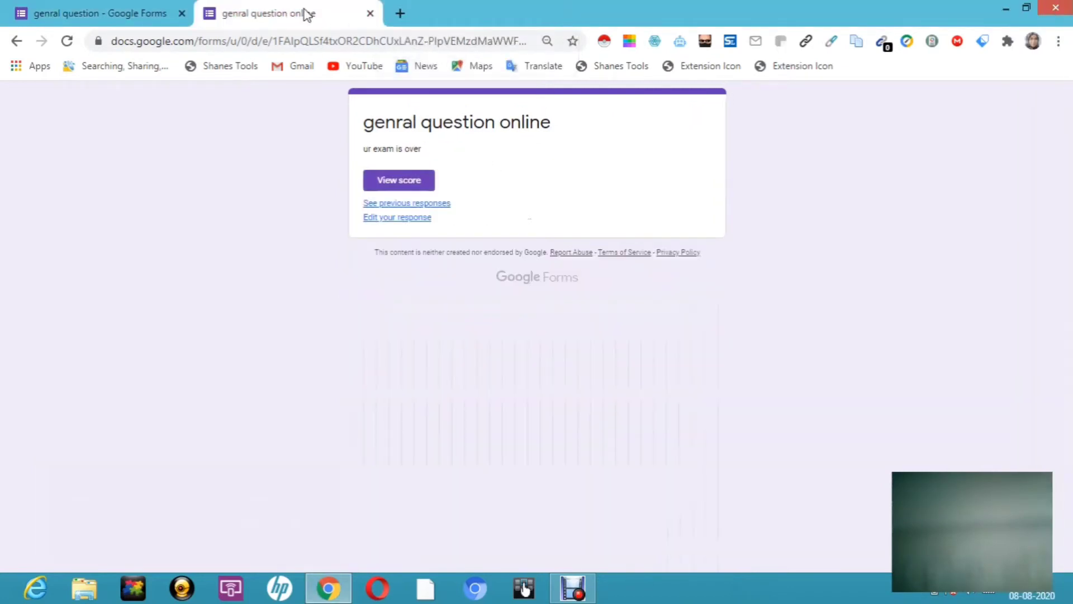
# Step: View the single response per question for capital of india and open the Sheets response-destination dialog
pyautogui.click(120, 12)
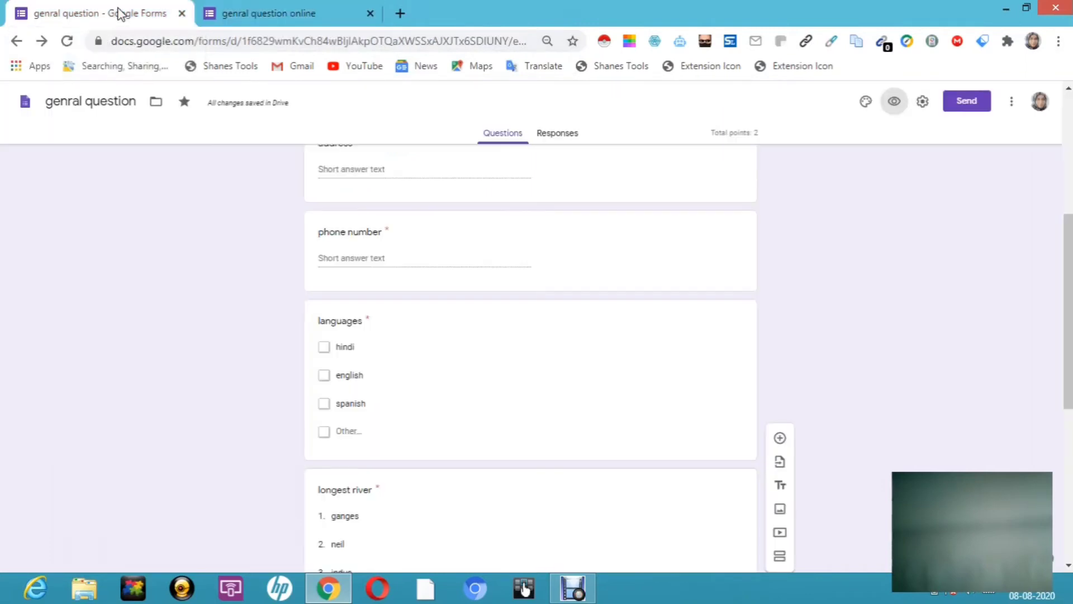
pyautogui.click(565, 140)
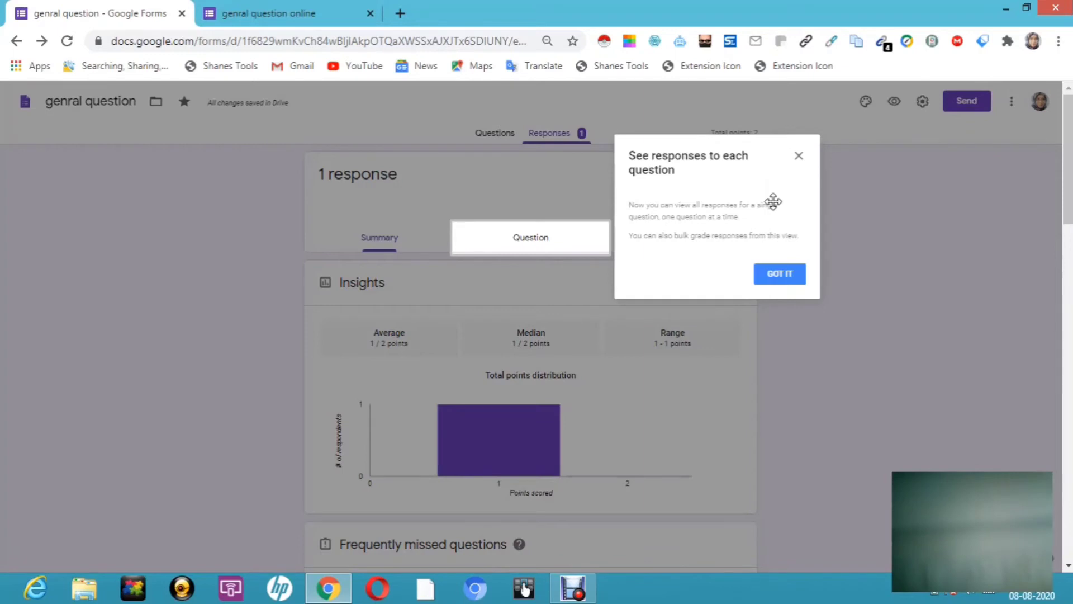
pyautogui.click(786, 285)
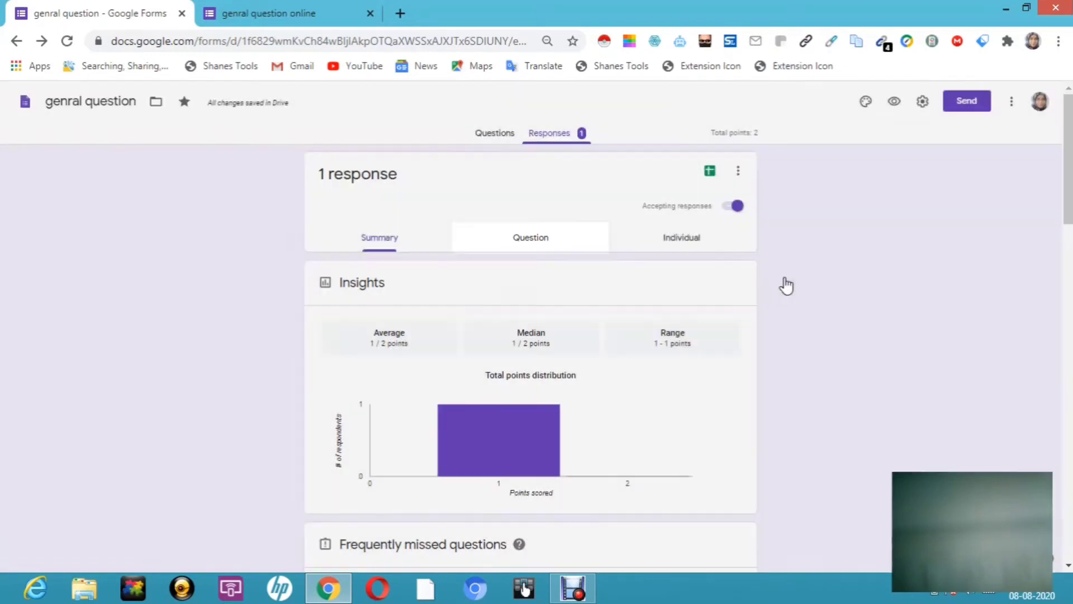
pyautogui.press('super+c')
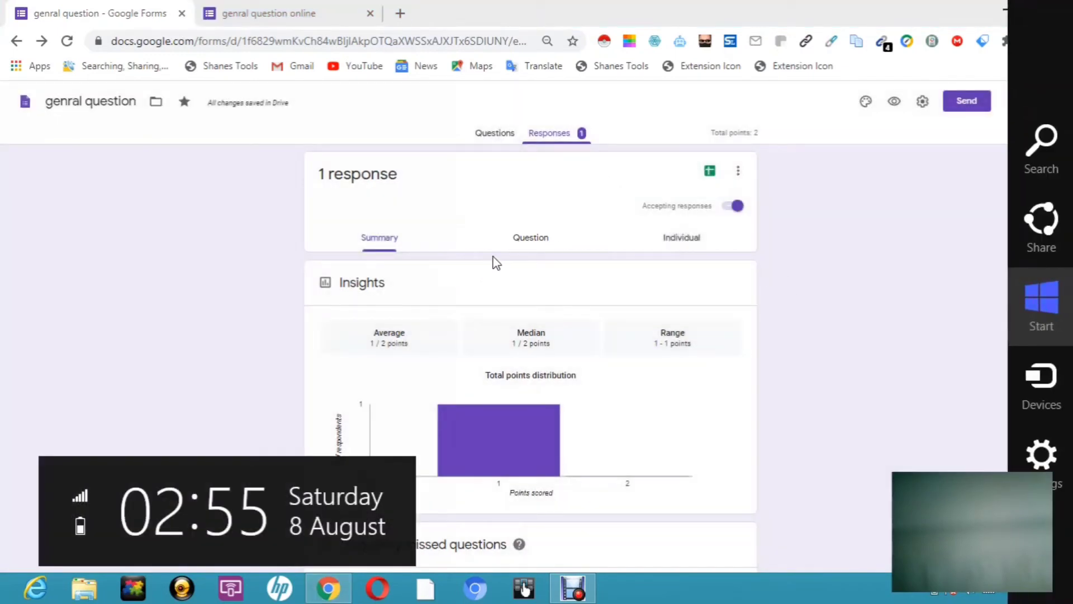
pyautogui.click(535, 238)
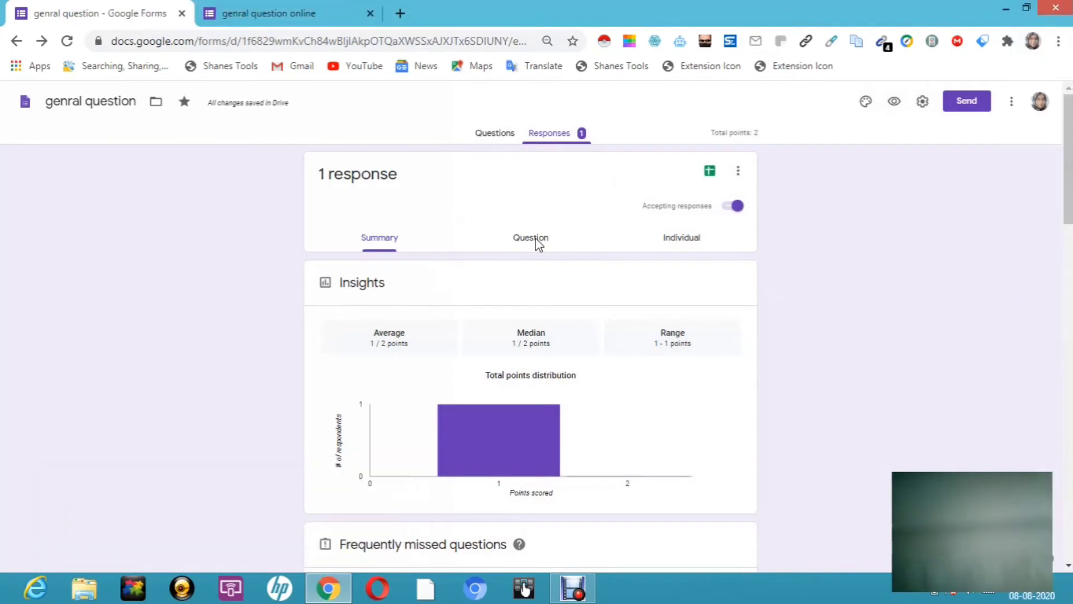
pyautogui.click(536, 240)
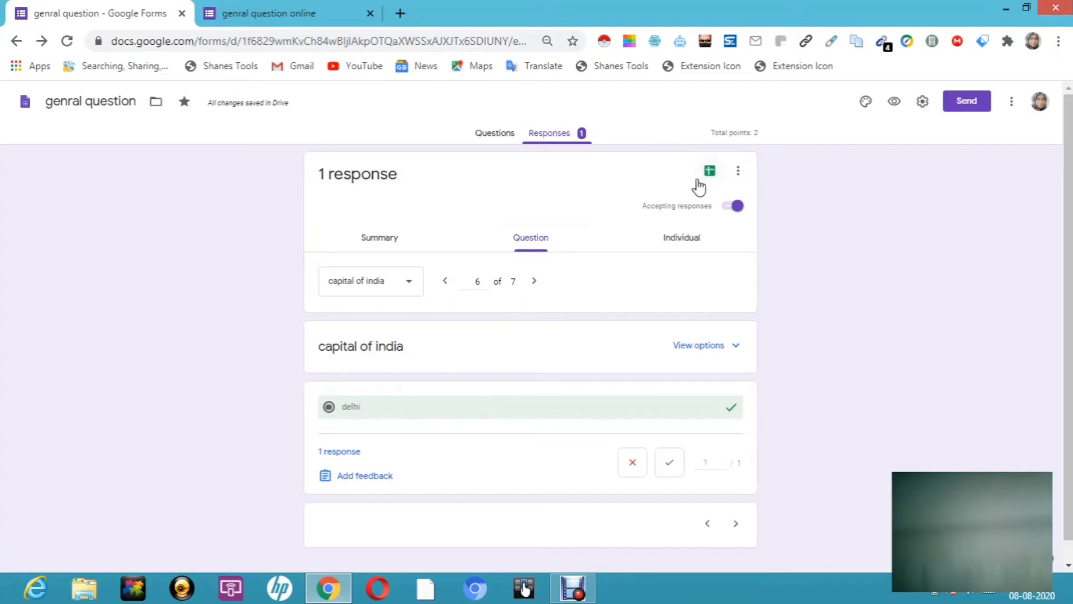
pyautogui.click(711, 175)
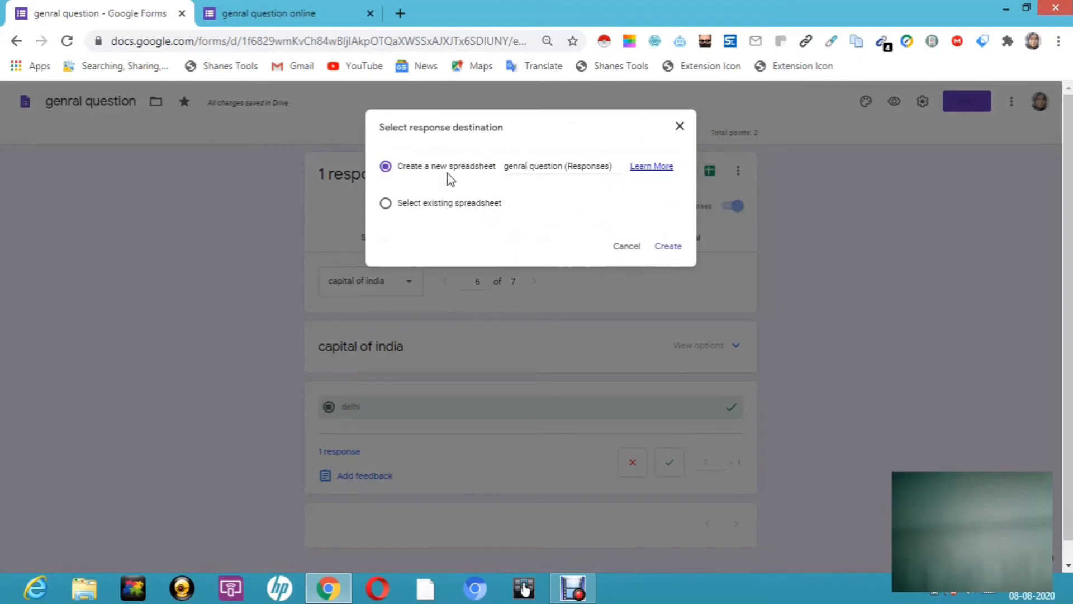
# Step: Link the responses to the first existing Untitled spreadsheet
pyautogui.click(385, 204)
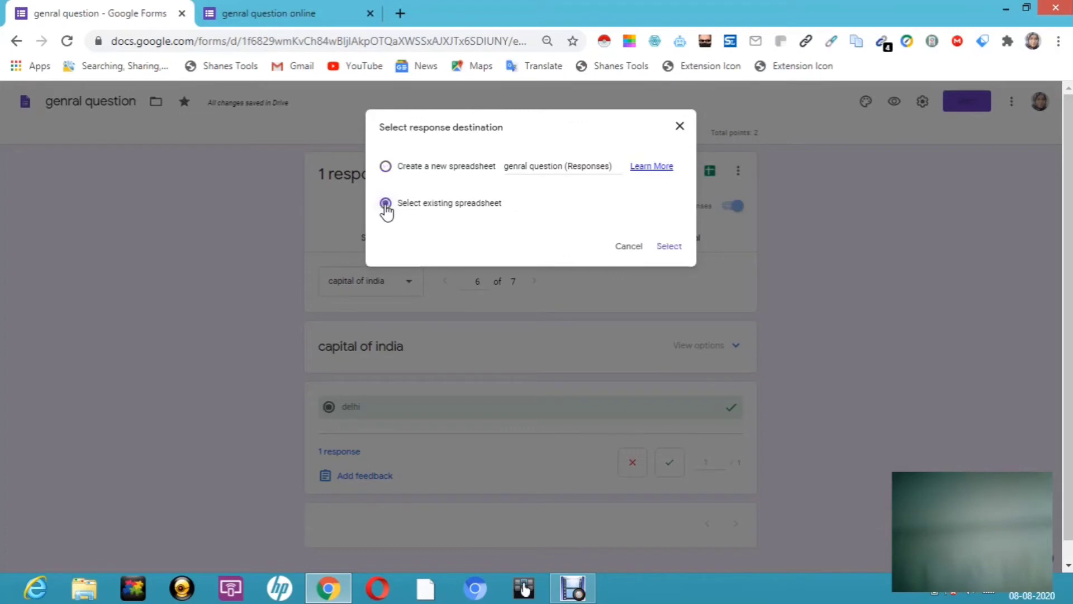
pyautogui.click(666, 248)
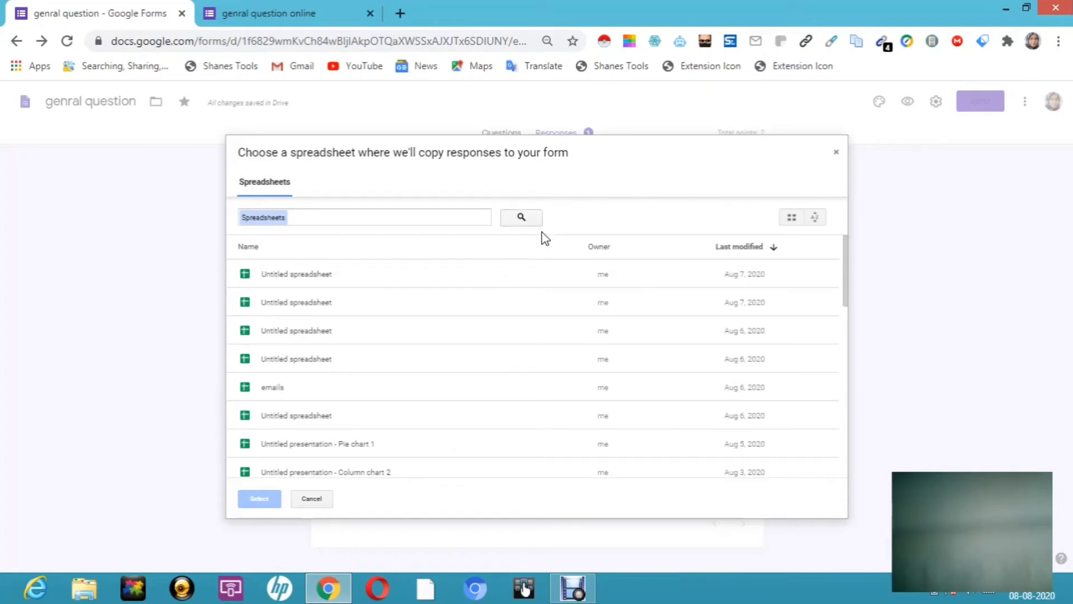
pyautogui.doubleClick(511, 273)
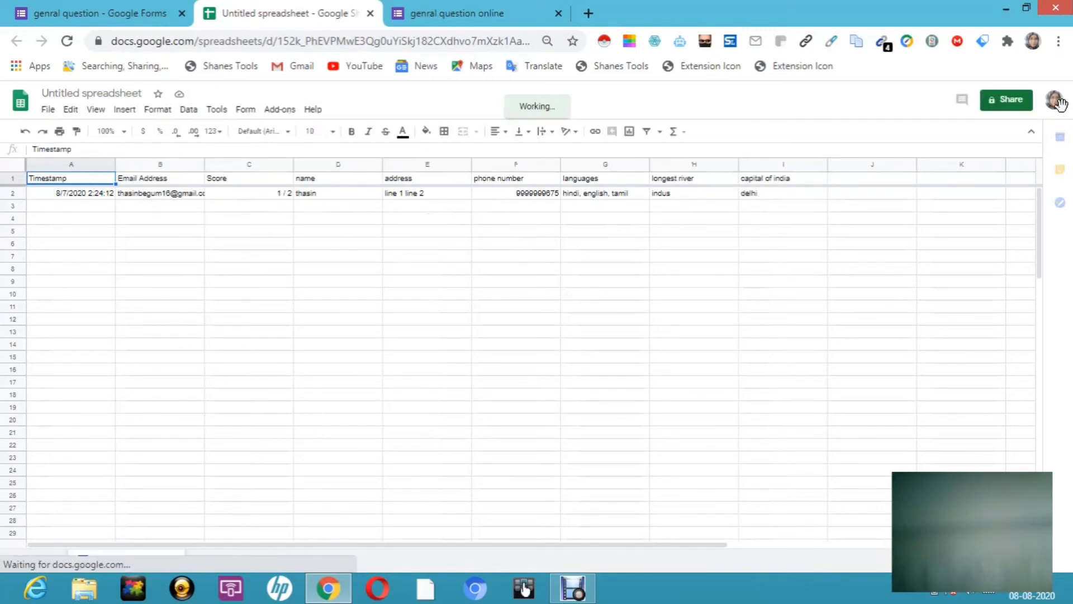
# Step: Return to the 'genral question - Google Forms' browser tab
pyautogui.click(158, 16)
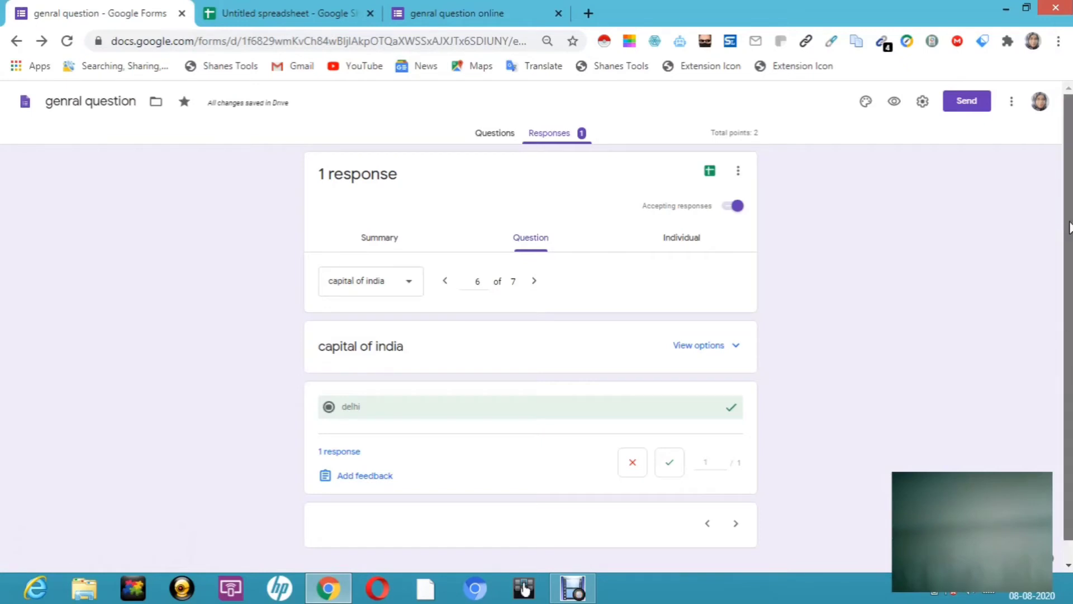
# Step: Back in the Questions view, open the blank question below capital of india and focus its title
pyautogui.scroll(-1, 1069, 227)
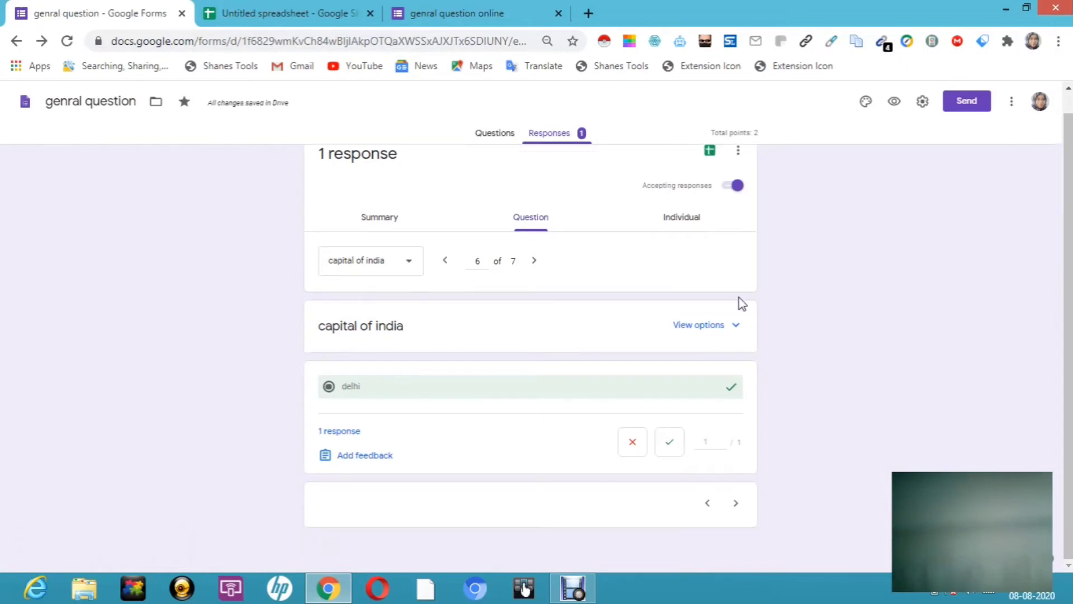
pyautogui.click(493, 136)
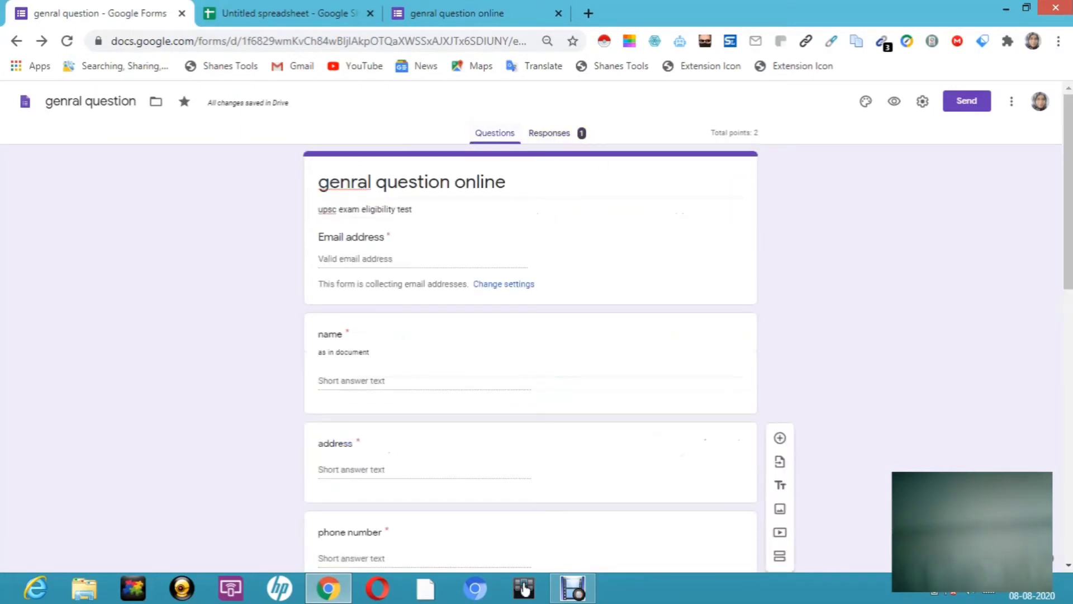
pyautogui.scroll(-8, 1062, 306)
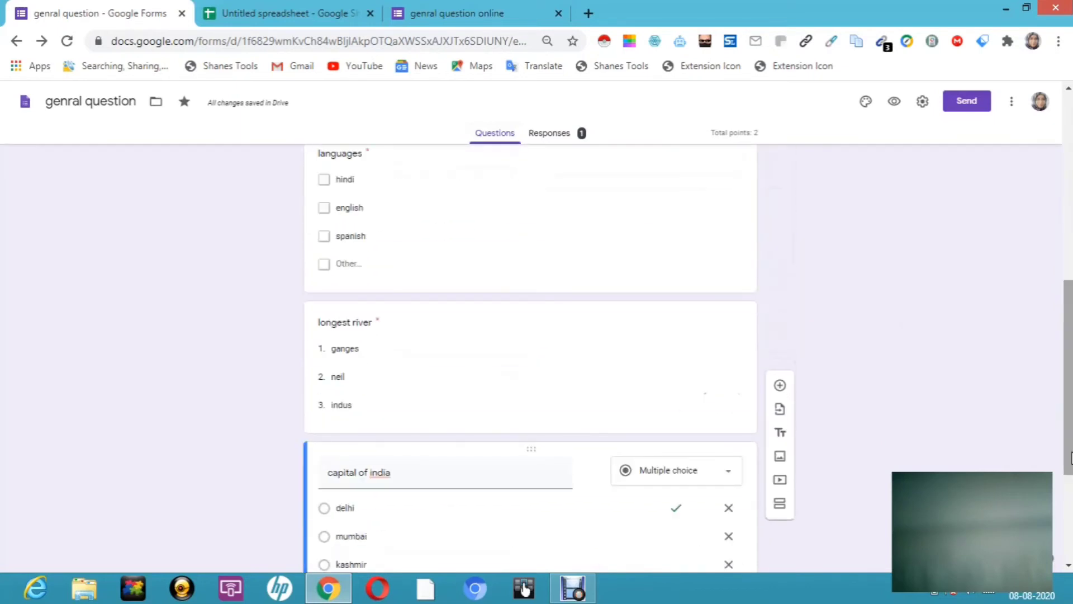
pyautogui.scroll(-4, 1070, 438)
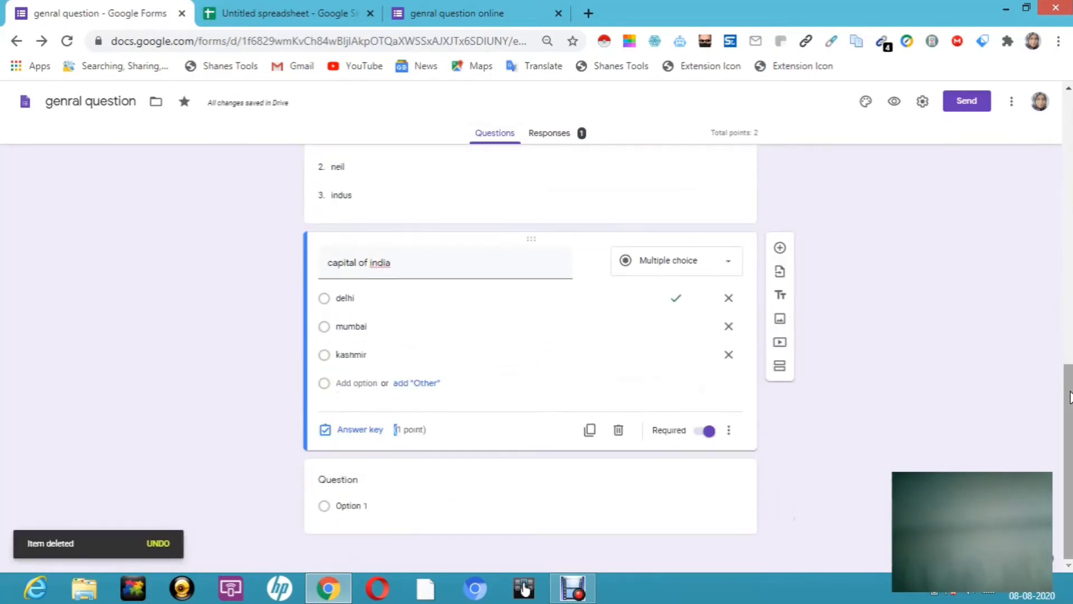
pyautogui.moveTo(1070, 397)
pyautogui.mouseDown()
pyautogui.moveTo(1069, 291)
pyautogui.moveTo(1070, 408)
pyautogui.mouseUp()
pyautogui.press('super+c')
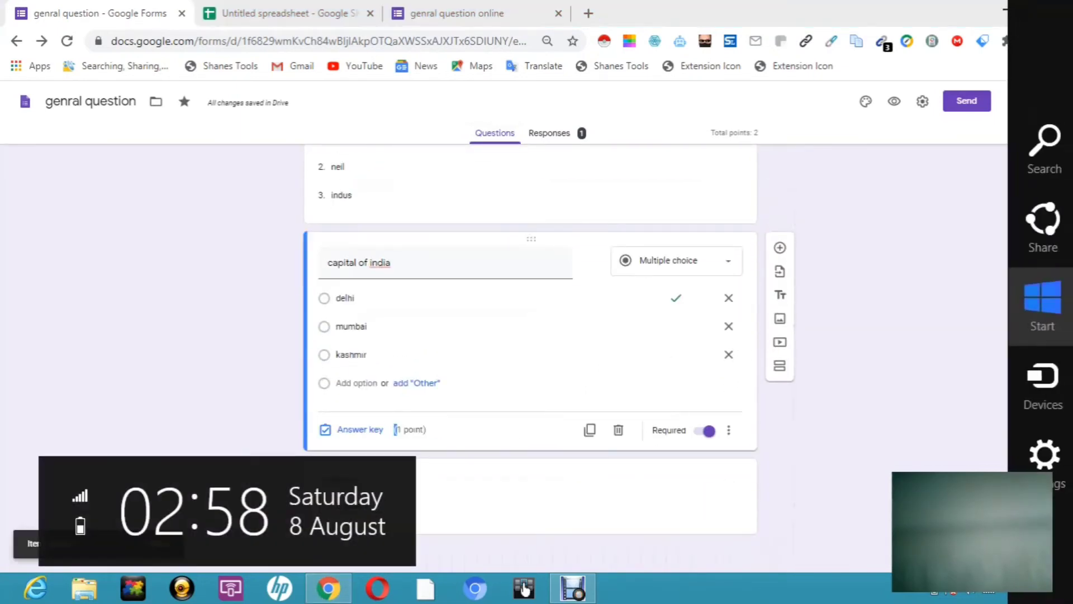
pyautogui.click(640, 505)
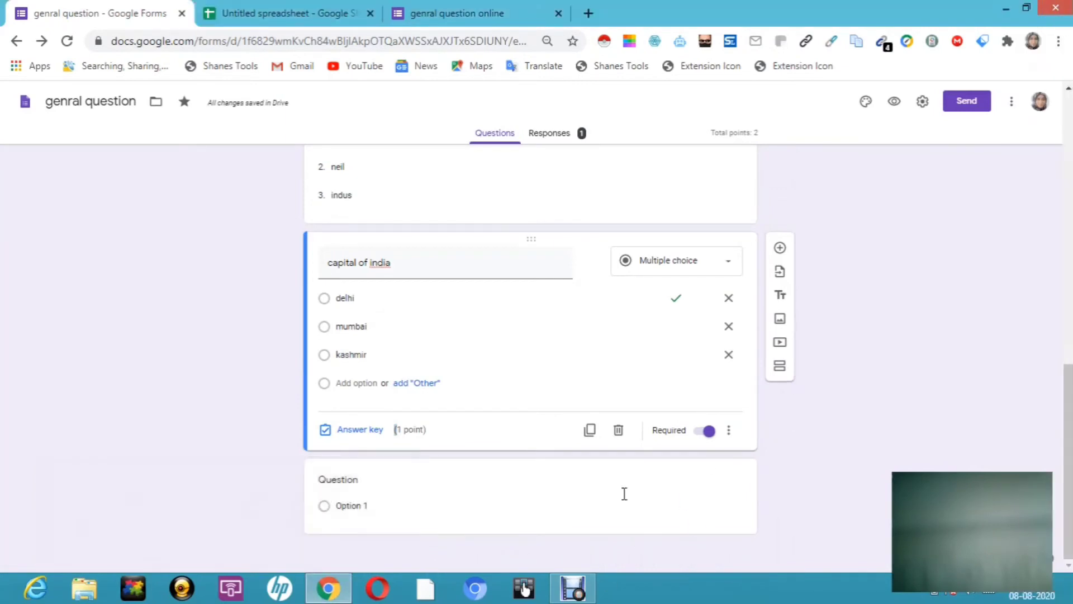
pyautogui.click(434, 506)
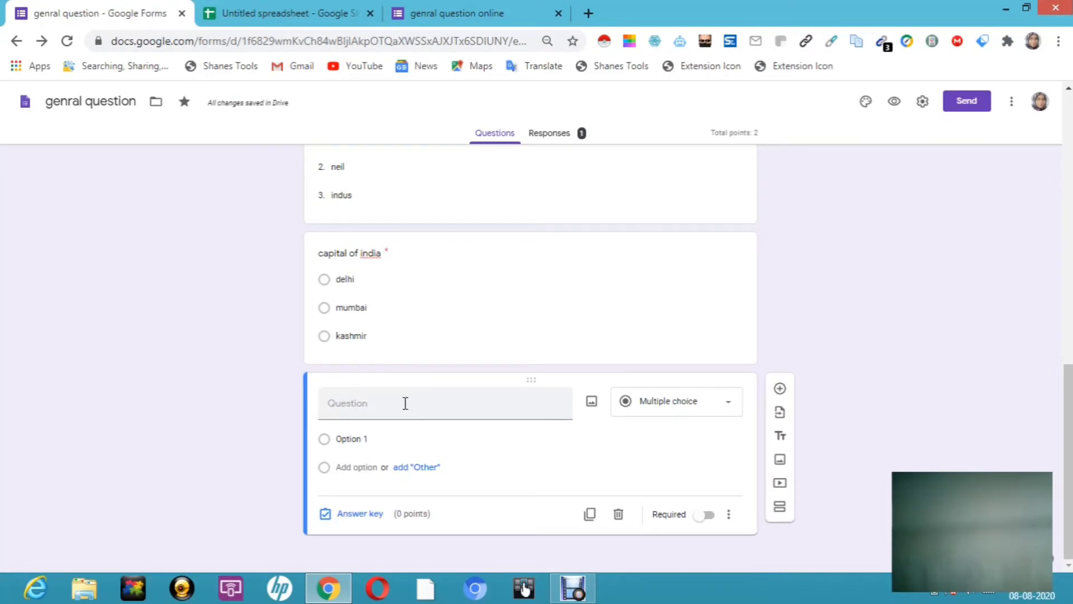
pyautogui.click(362, 402)
# Step: Insert the Screenshot (1) image into the new question
pyautogui.click(592, 403)
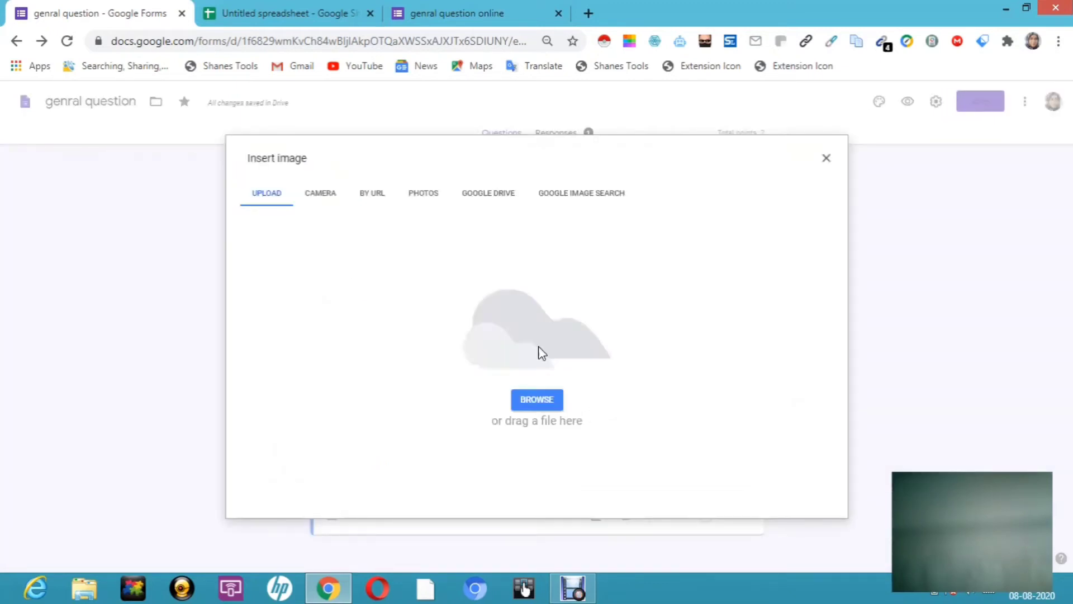
pyautogui.click(531, 398)
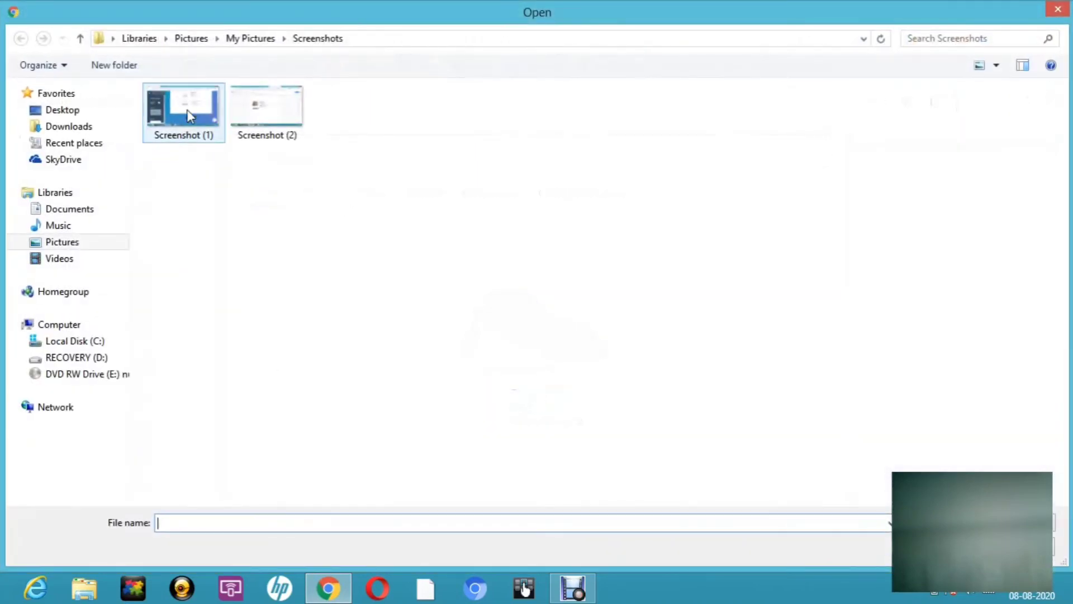
pyautogui.click(196, 109)
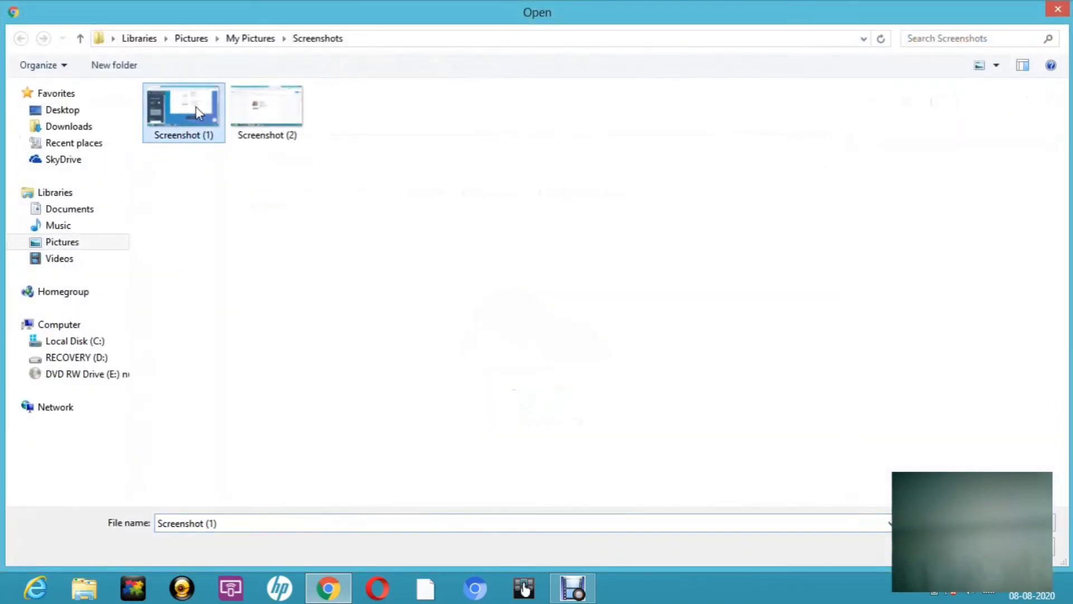
pyautogui.doubleClick(196, 107)
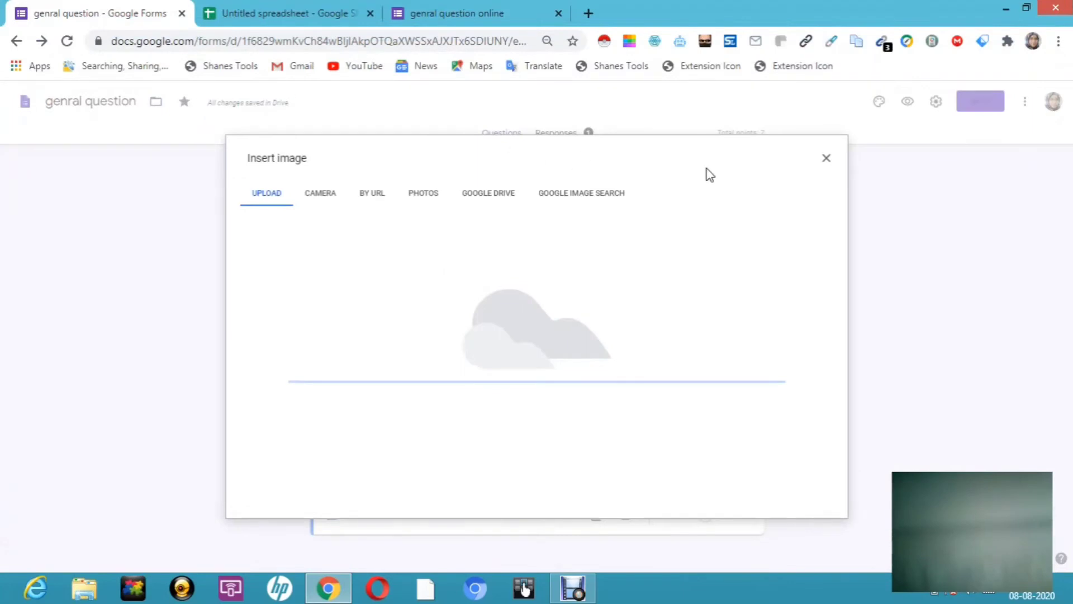
pyautogui.click(827, 162)
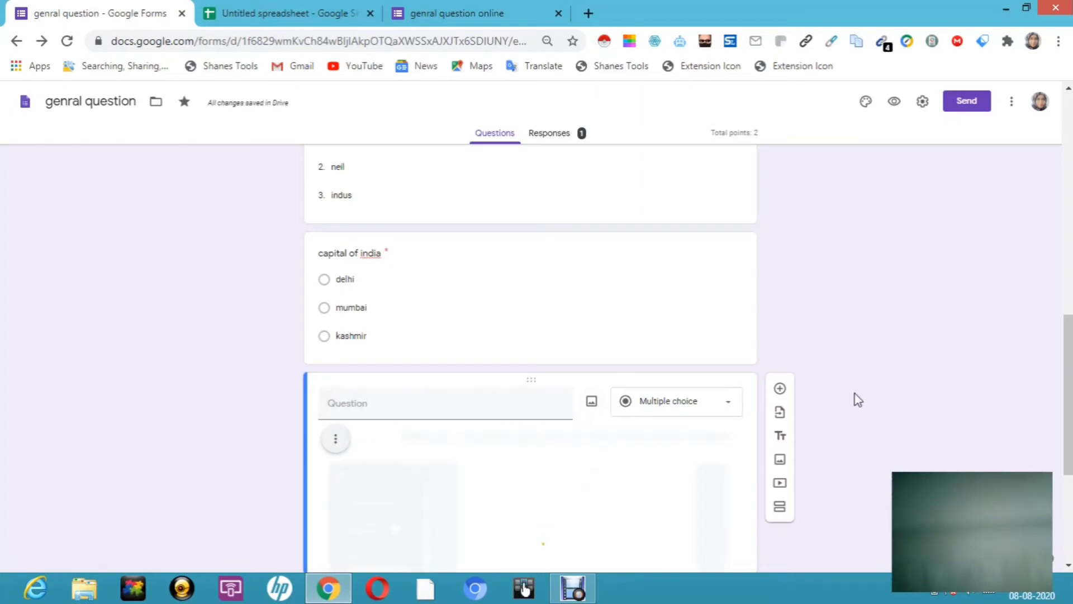
pyautogui.scroll(-5, 858, 400)
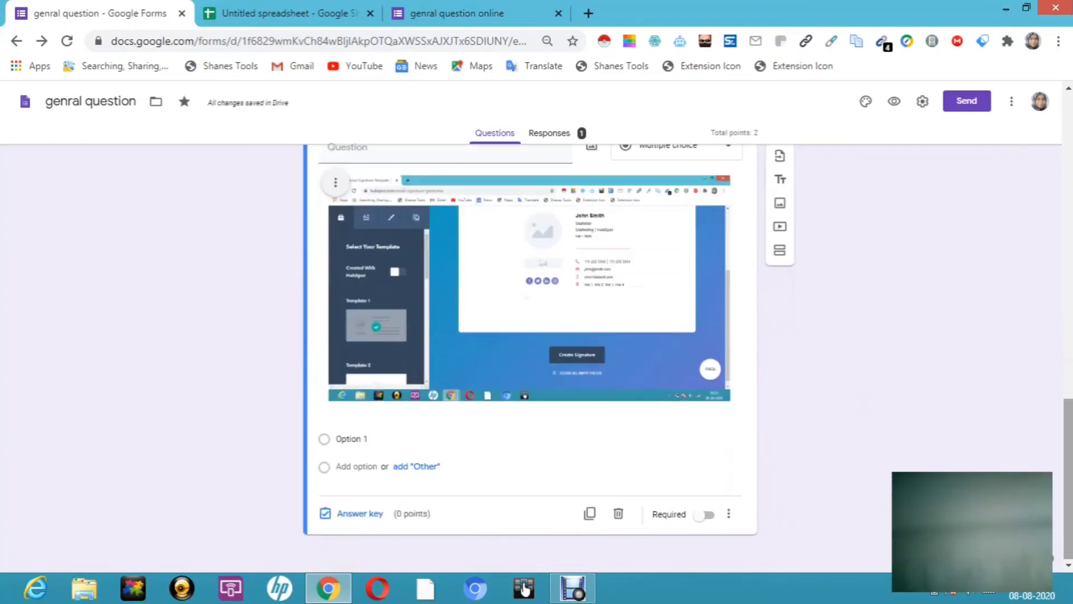
pyautogui.press('super+c')
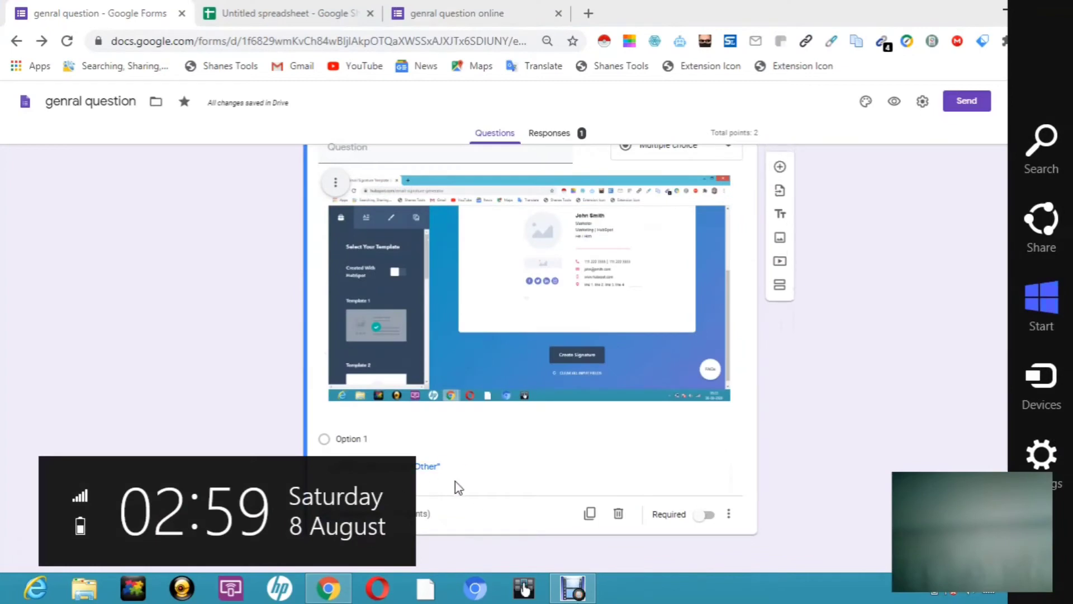
pyautogui.click(477, 464)
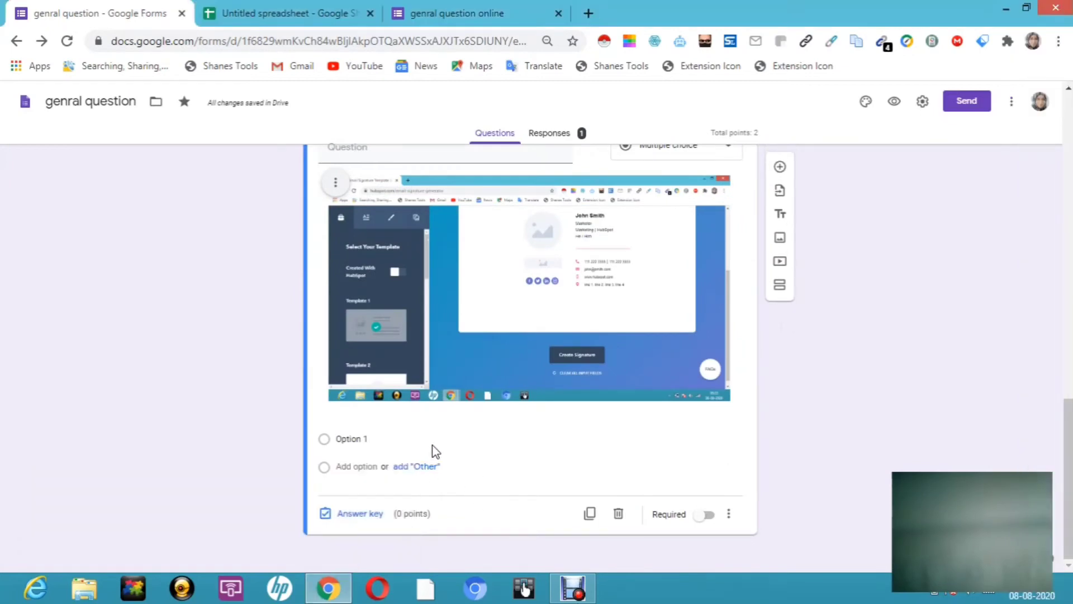
# Step: Set the answer options to Optiaaaon 1, Obbbption 2 and ccccc
pyautogui.click(354, 442)
pyautogui.write('aa')
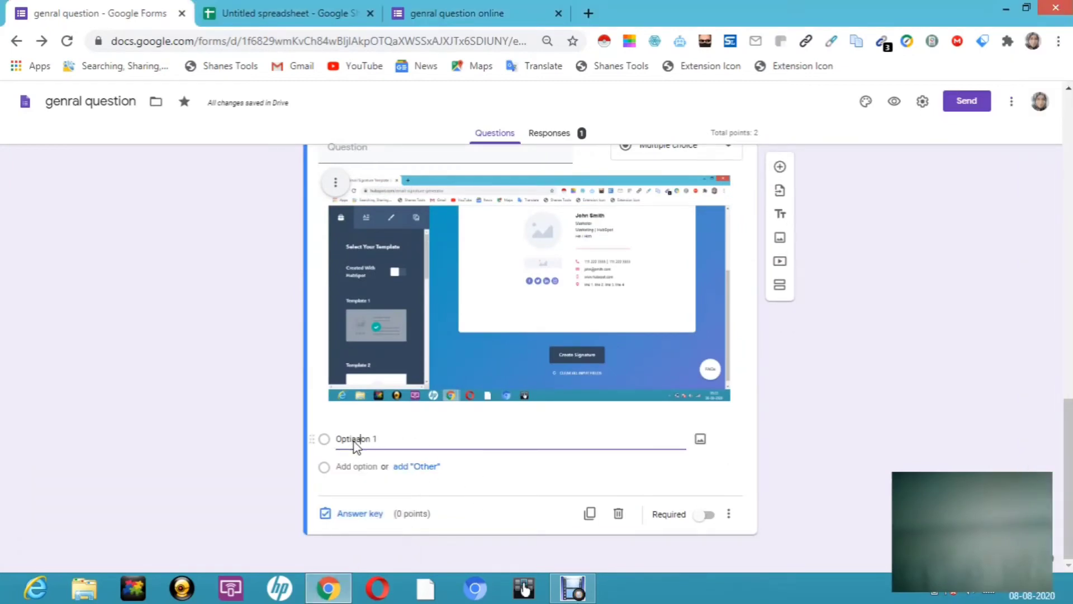
pyautogui.click(363, 462)
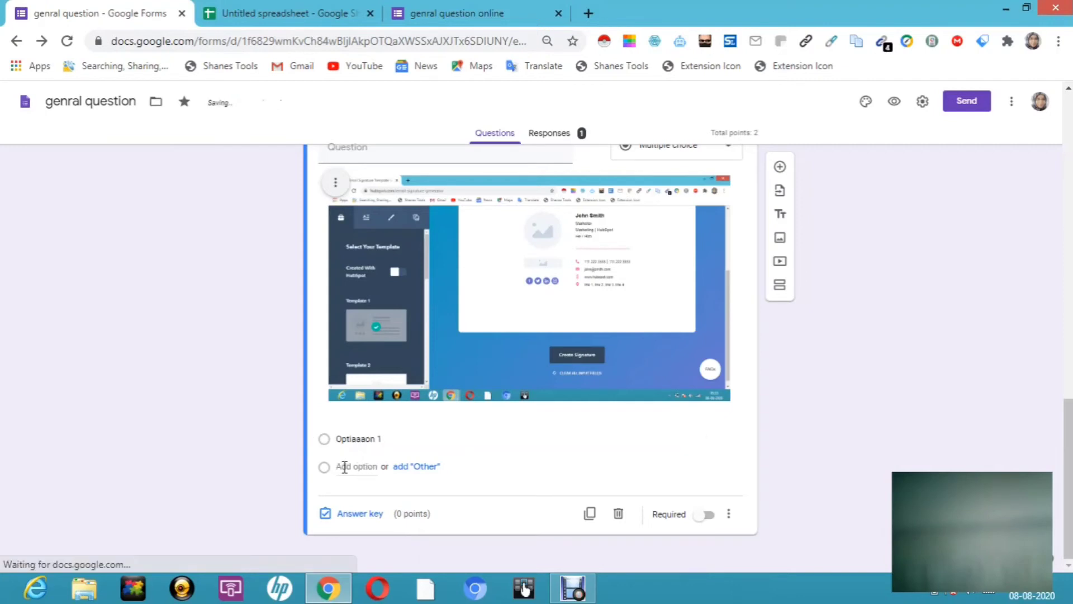
pyautogui.click(342, 468)
pyautogui.write('bbption 2')
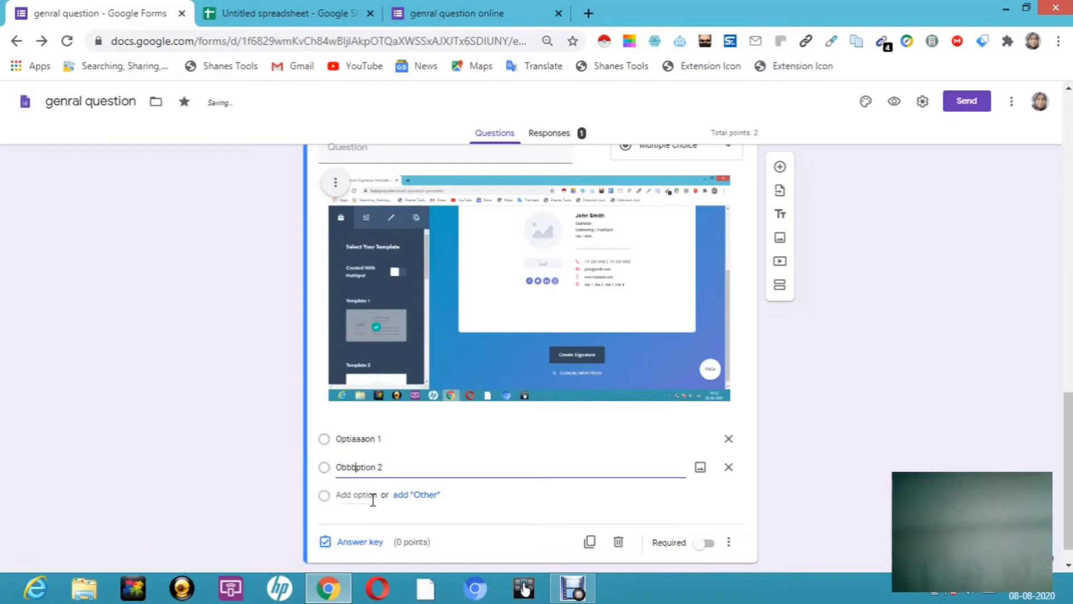
pyautogui.click(372, 497)
pyautogui.write('ccccc')
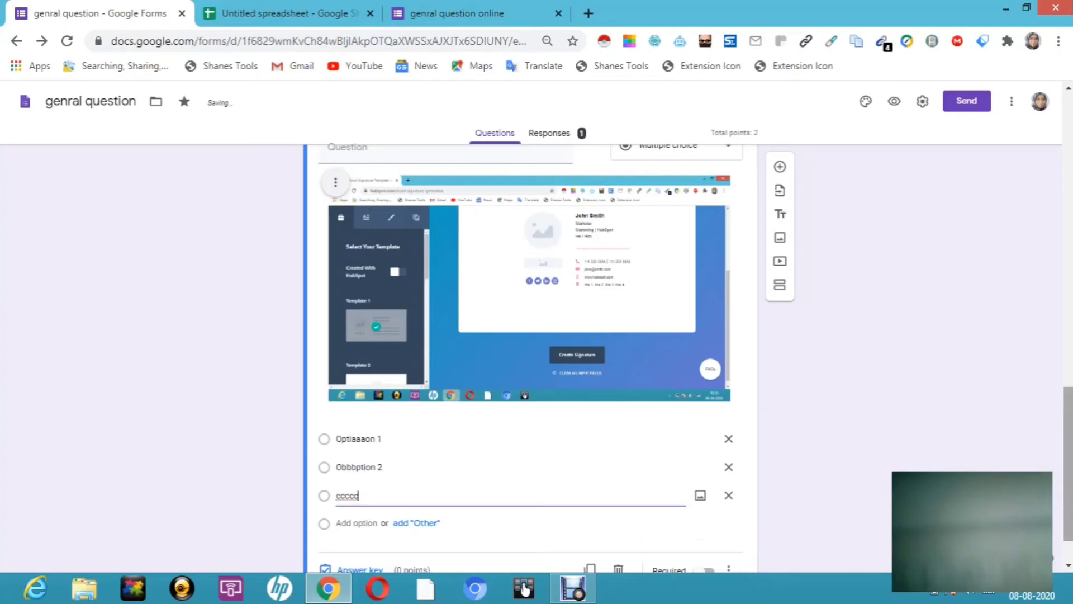
pyautogui.scroll(-1, 569, 497)
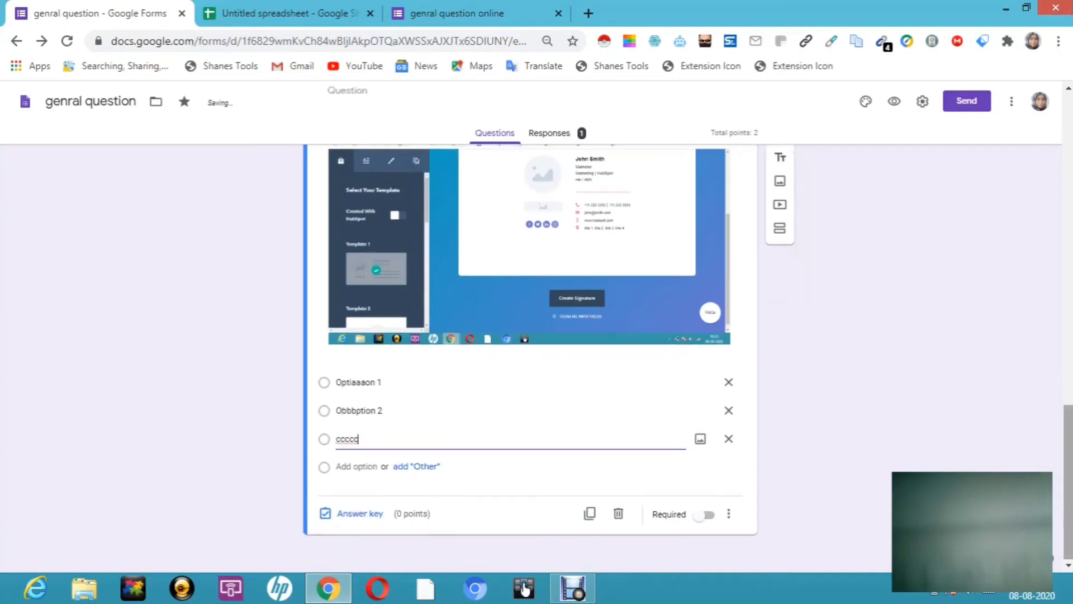
# Step: In the answer key, mark Optiaaaon 1 correct and set the question to 2 points
pyautogui.click(351, 514)
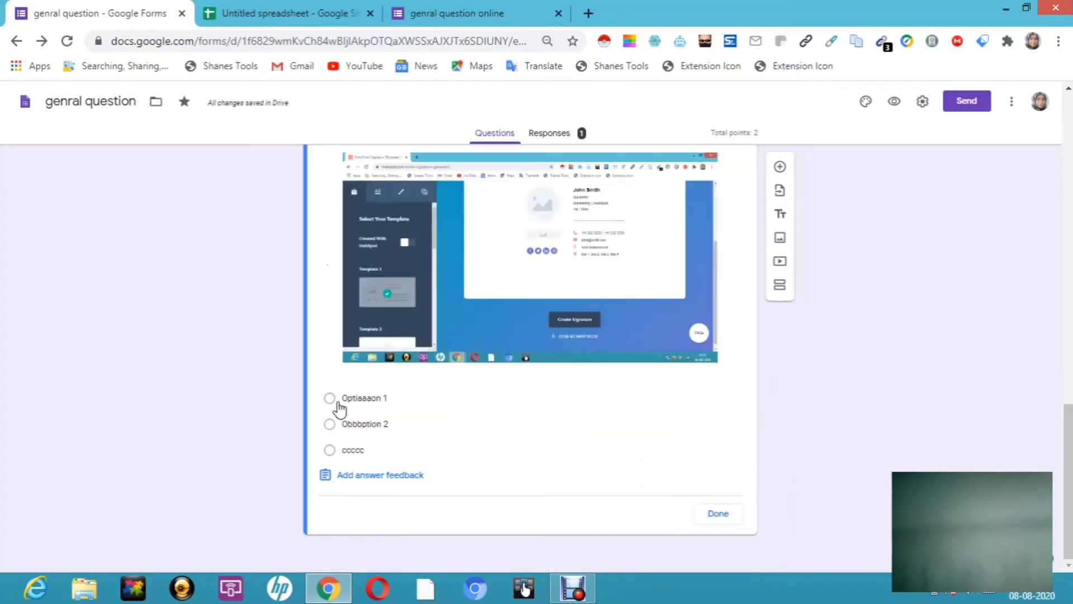
pyautogui.click(330, 399)
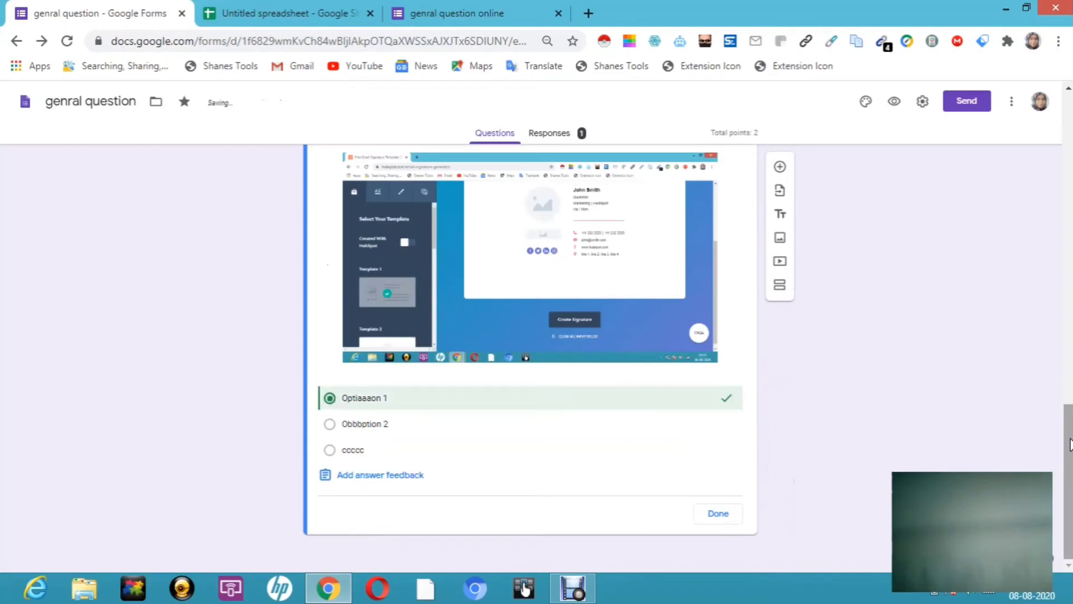
pyautogui.moveTo(1070, 428); pyautogui.dragTo(1070, 412)
pyautogui.press('super+c')
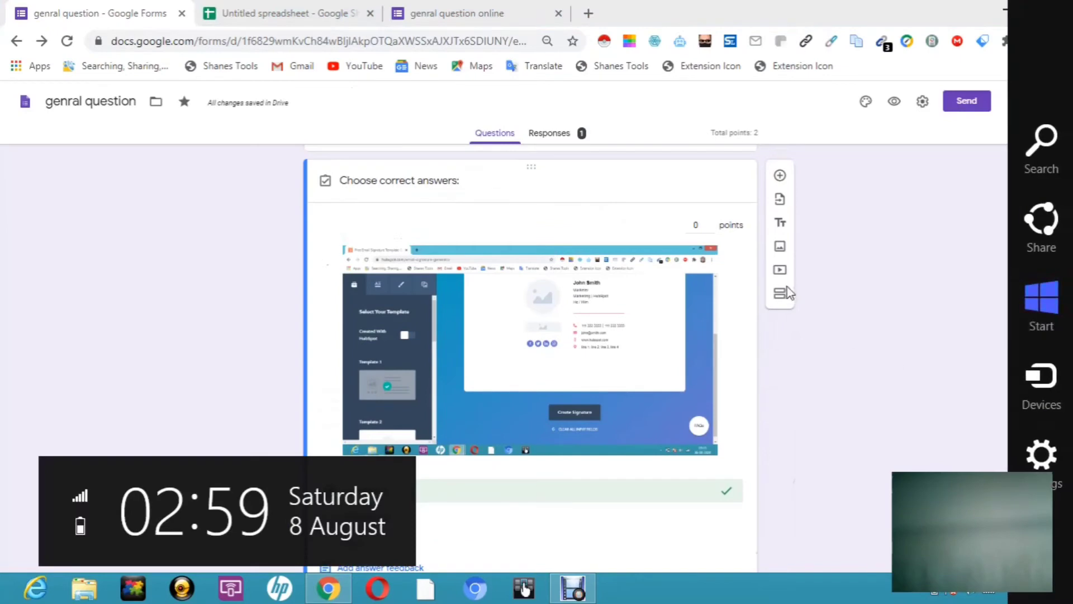
pyautogui.click(706, 225)
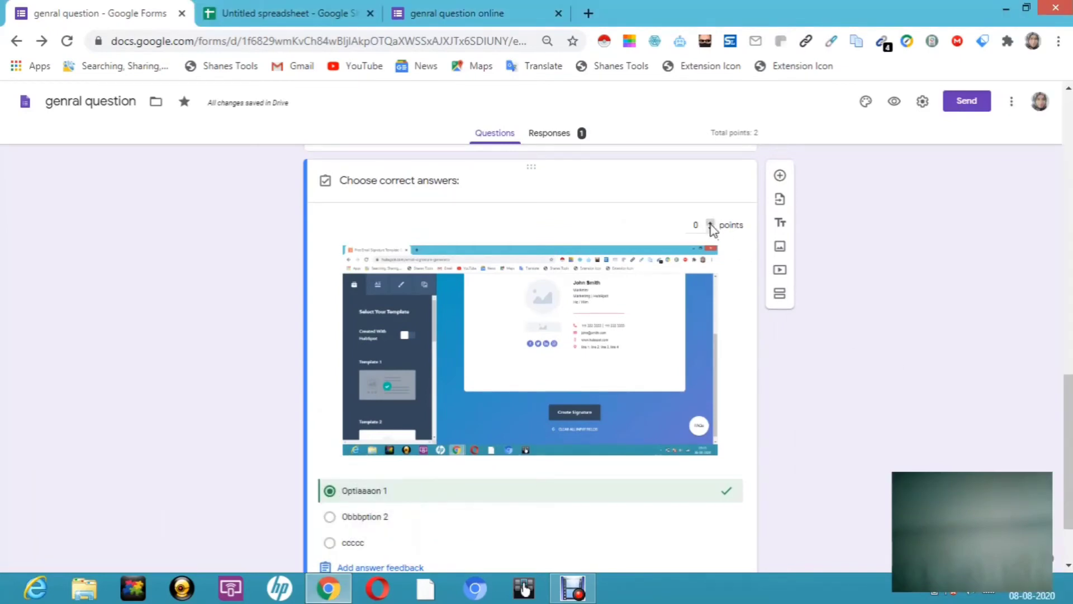
pyautogui.click(711, 224)
pyautogui.scroll(-2, 1030, 431)
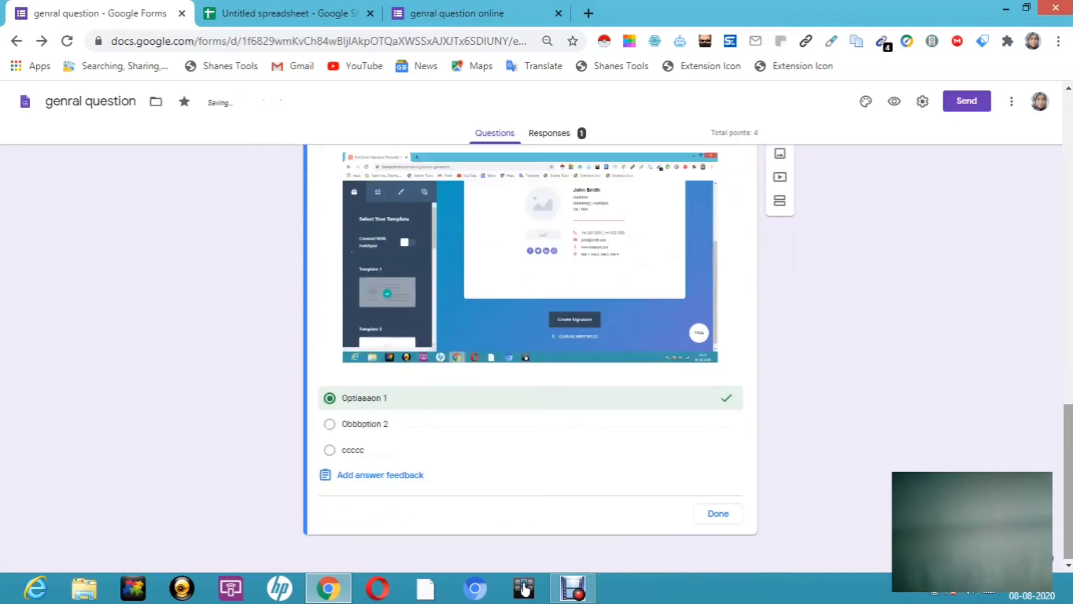
pyautogui.click(719, 513)
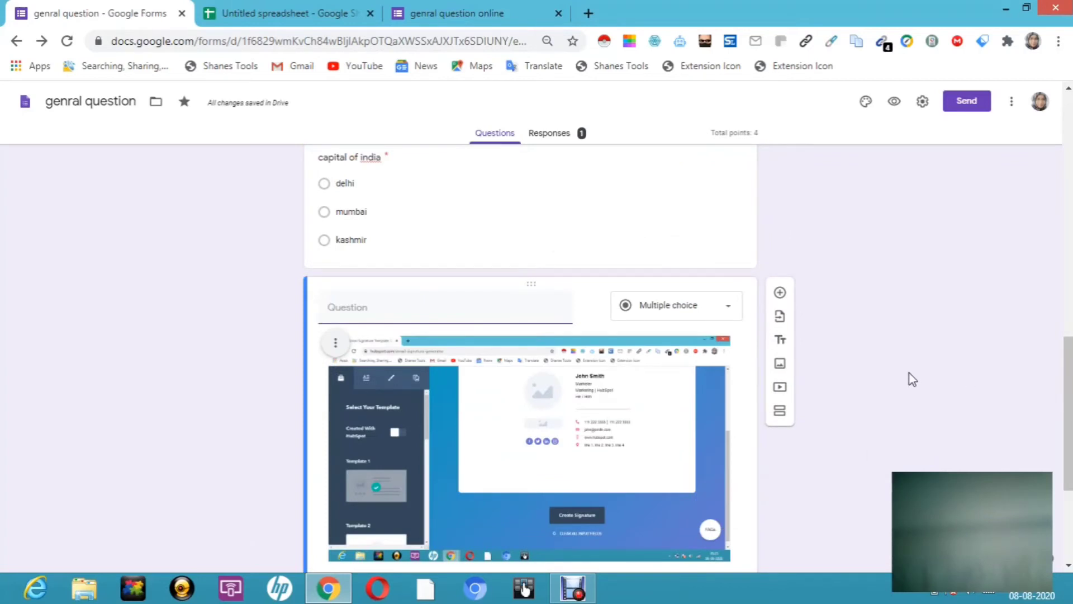
pyautogui.moveTo(1070, 409); pyautogui.dragTo(1070, 480)
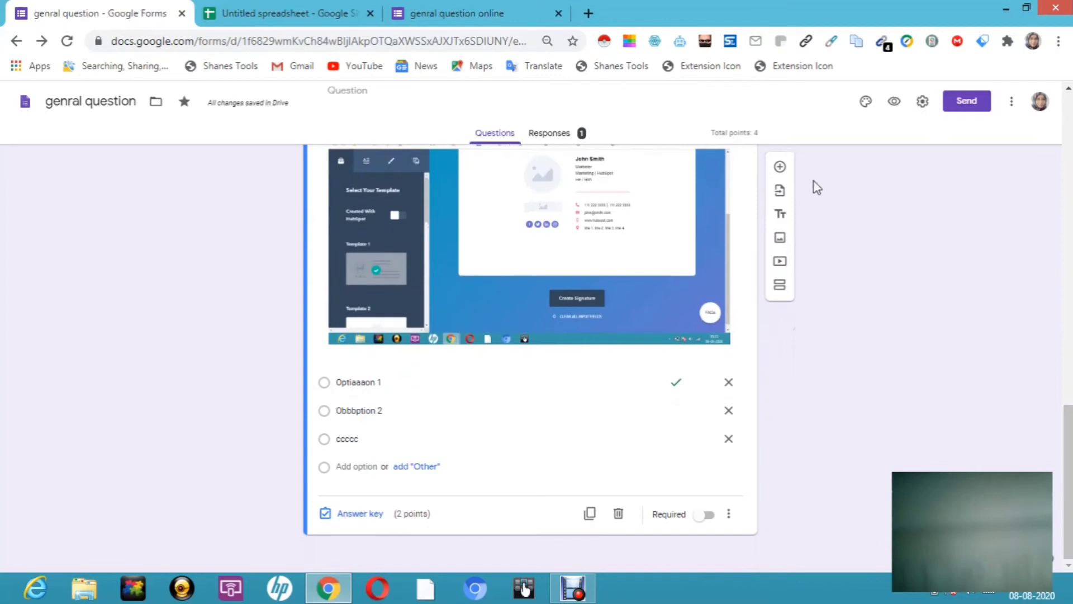
# Step: Add a new blank question with Option 1 right after the image question
pyautogui.click(781, 168)
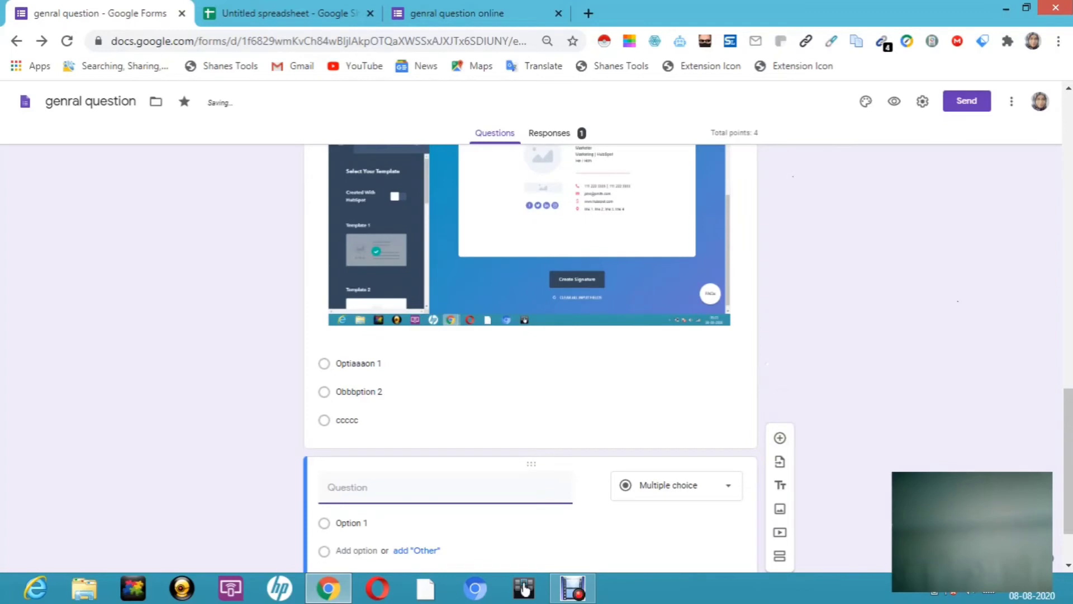
pyautogui.scroll(-2, 1071, 517)
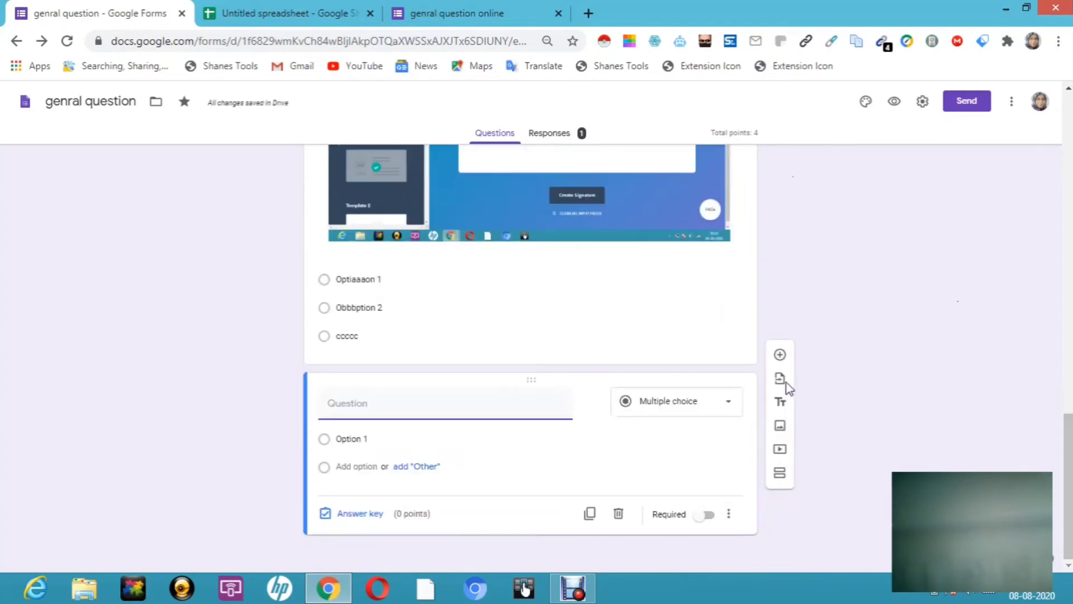
pyautogui.moveTo(574, 417)
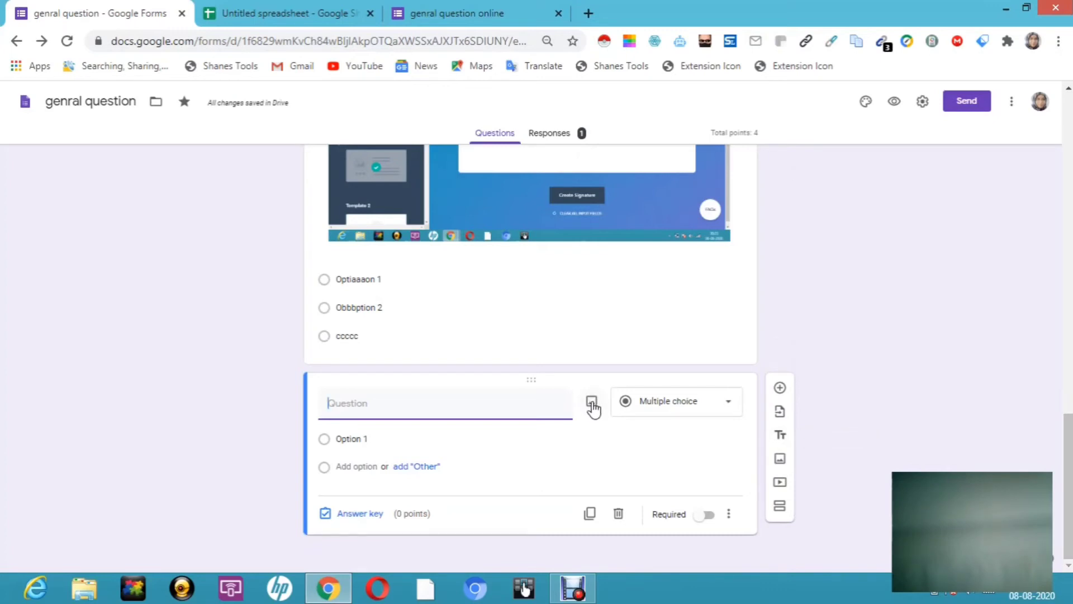
# Step: Search YouTube and embed the 'Women empowerment' video below the blank question
pyautogui.click(780, 484)
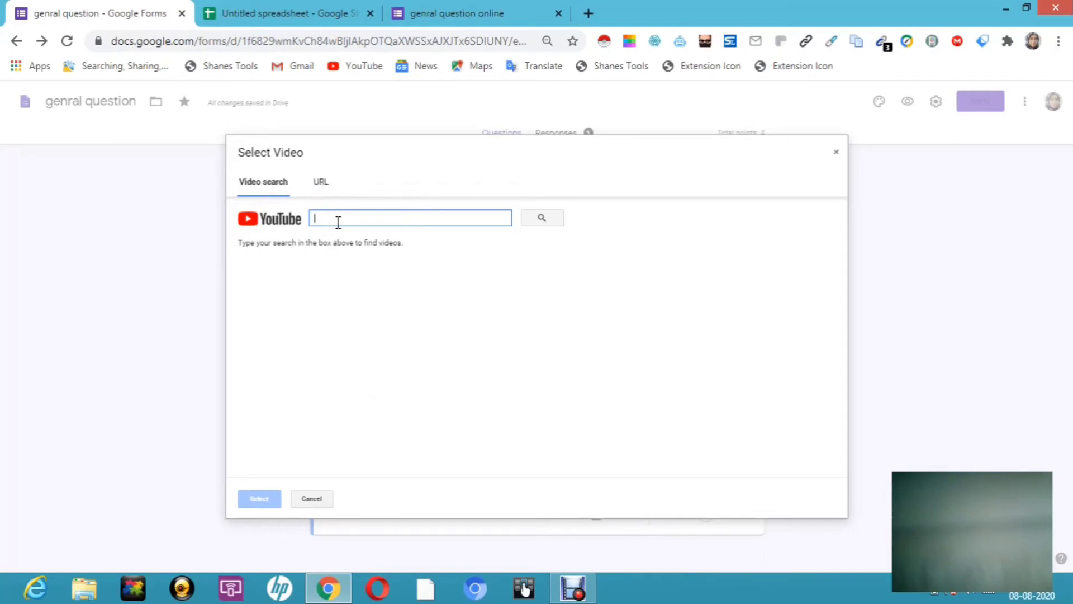
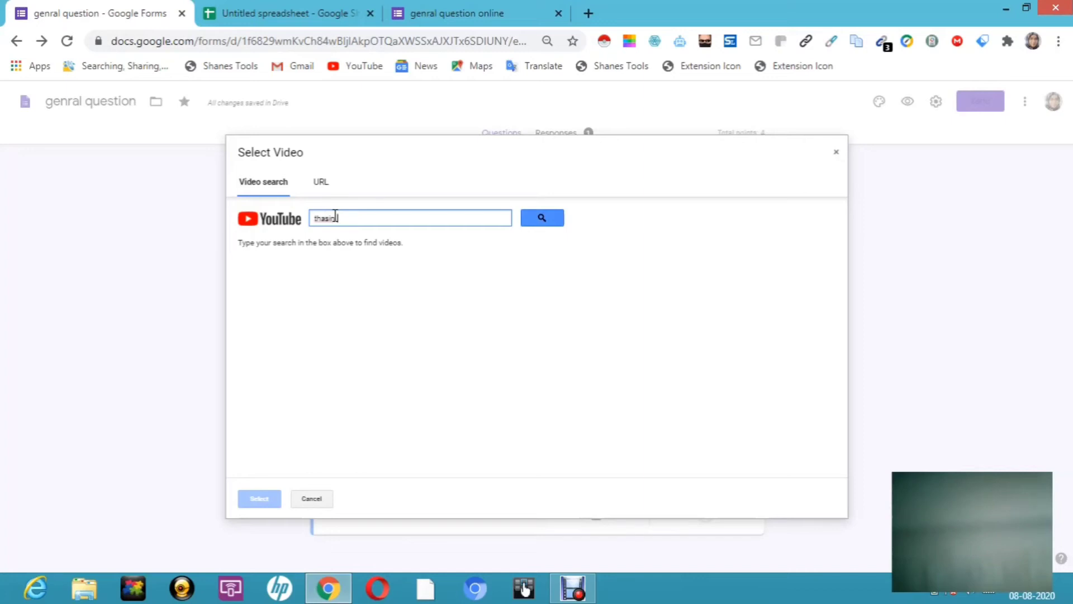
pyautogui.click(547, 220)
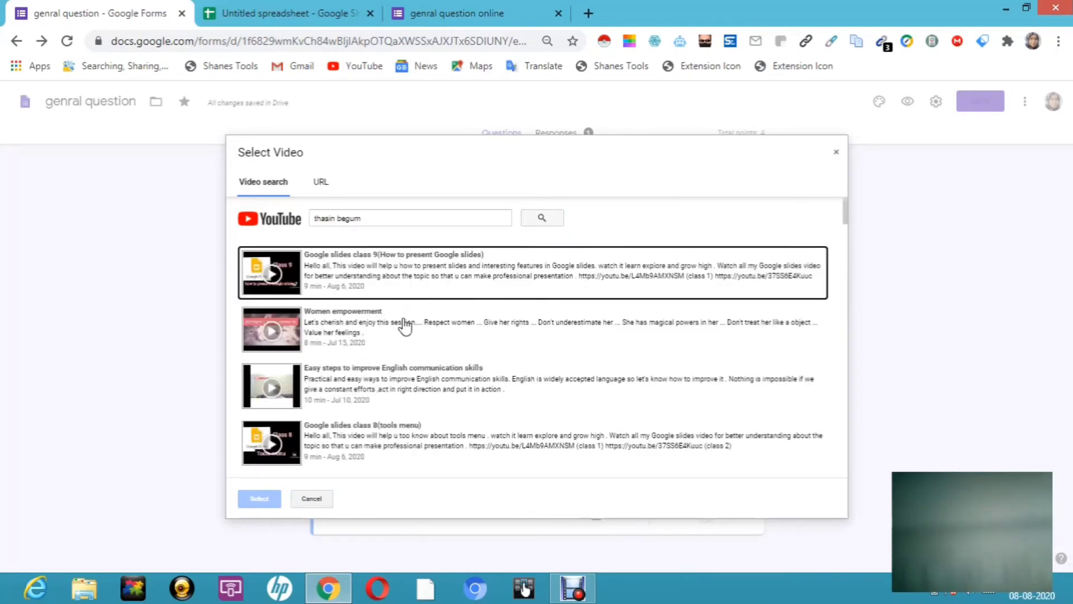
pyautogui.click(393, 332)
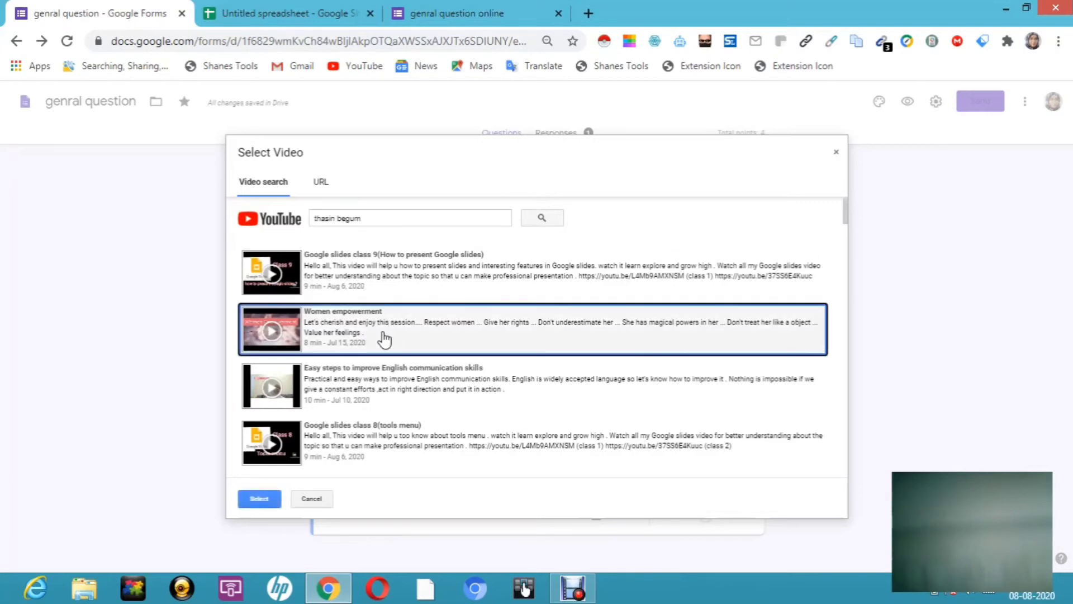
pyautogui.click(268, 499)
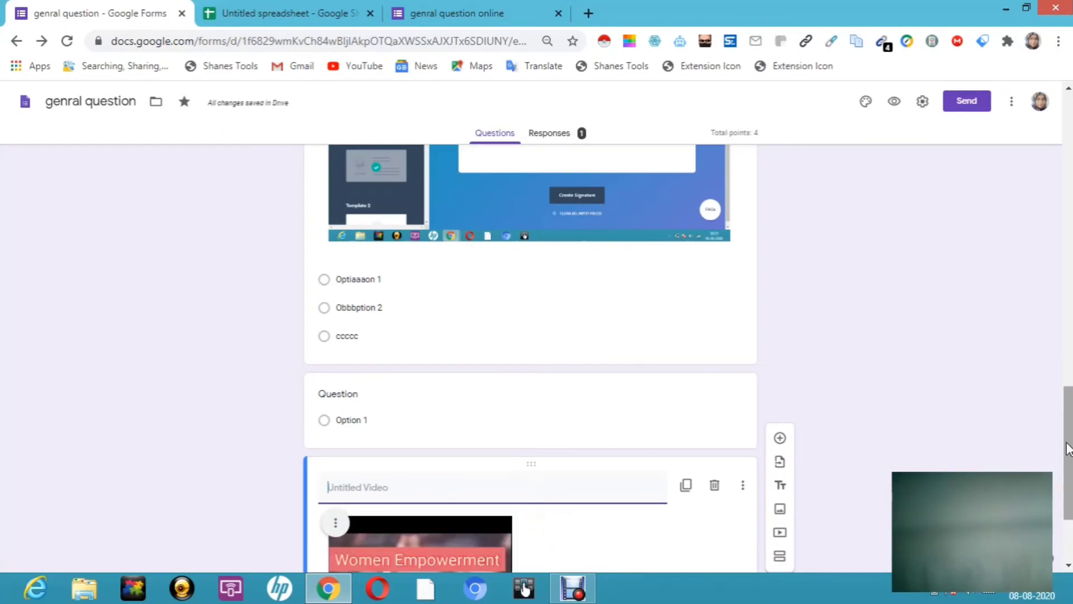
pyautogui.moveTo(1067, 445); pyautogui.dragTo(1069, 486)
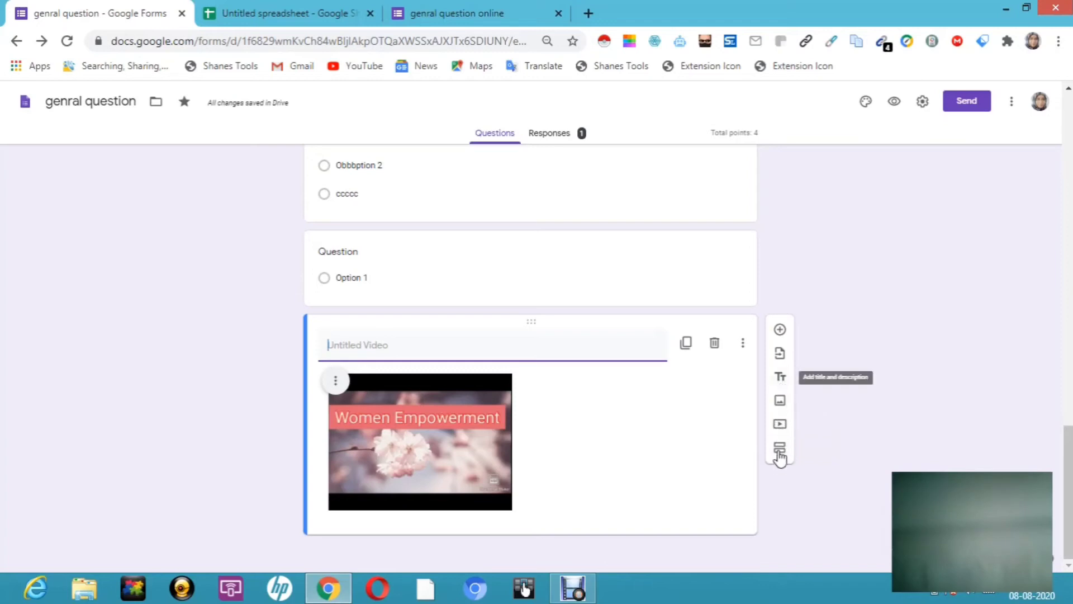
# Step: Add a section after the video and retitle Section 2 'custommer satisfaction'
pyautogui.click(780, 454)
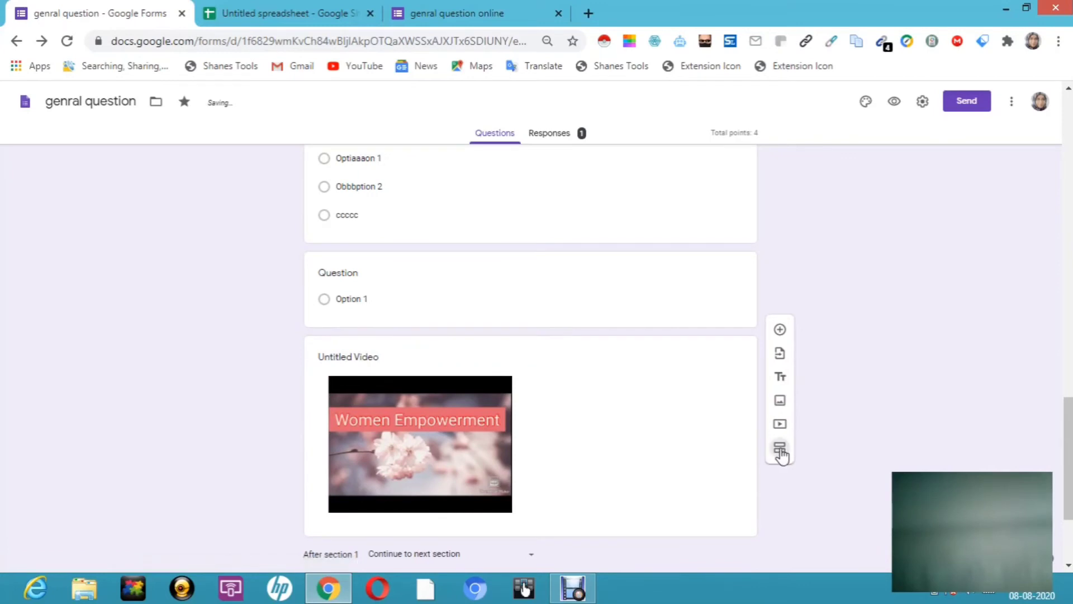
pyautogui.moveTo(1069, 451); pyautogui.dragTo(1069, 525)
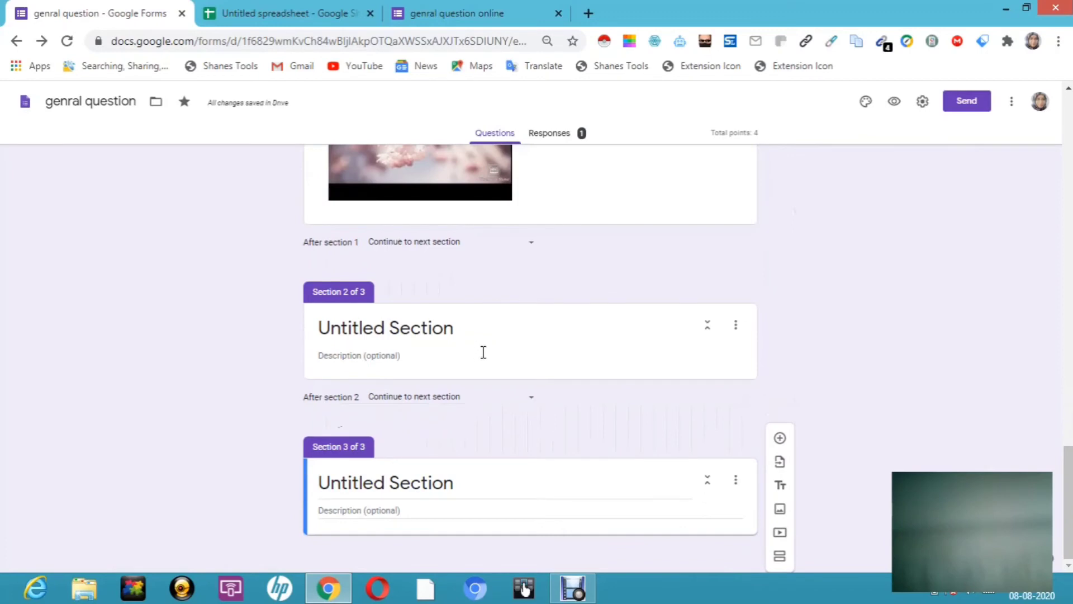
pyautogui.click(413, 321)
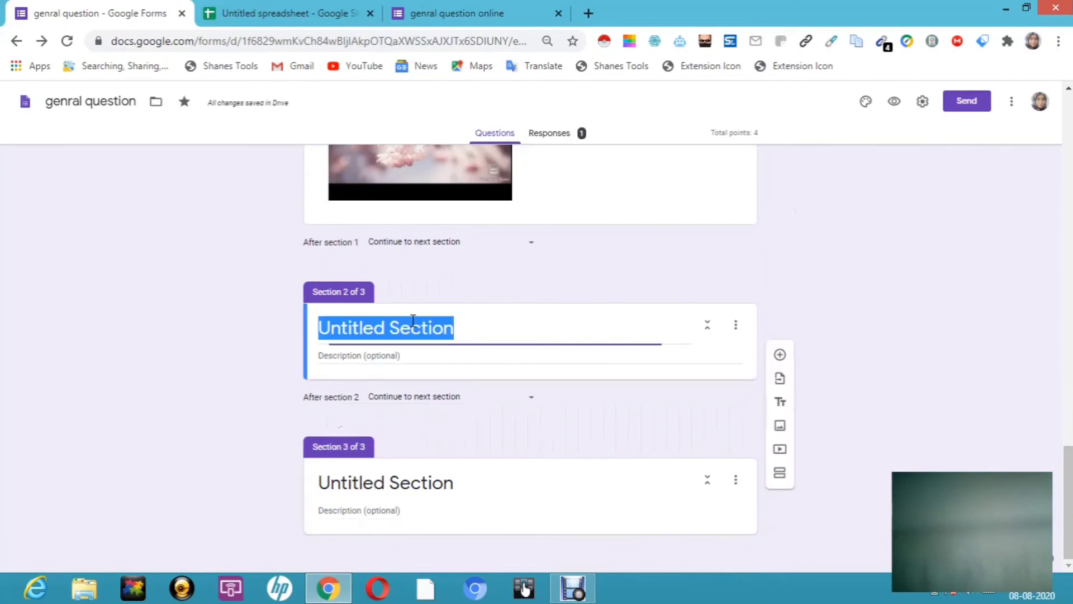
pyautogui.press('BackSpace')
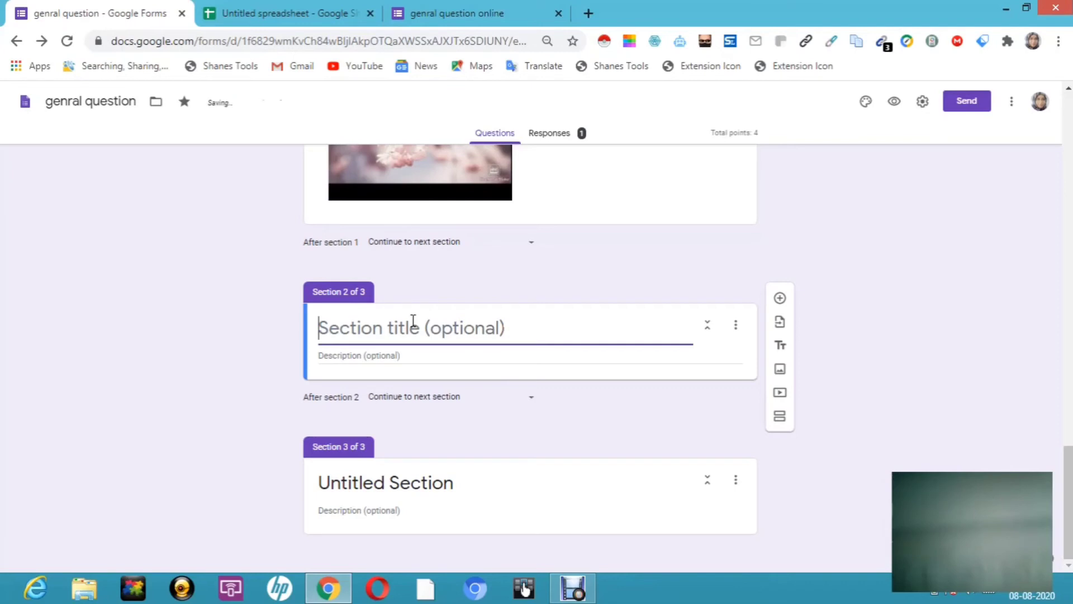
pyautogui.write('cu')
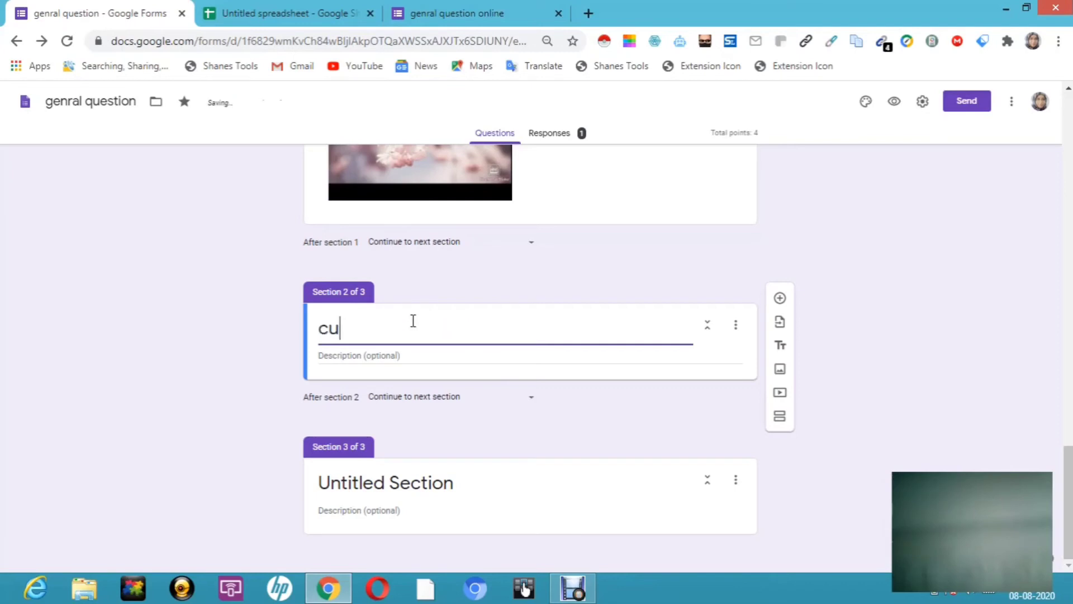
pyautogui.write('stommer')
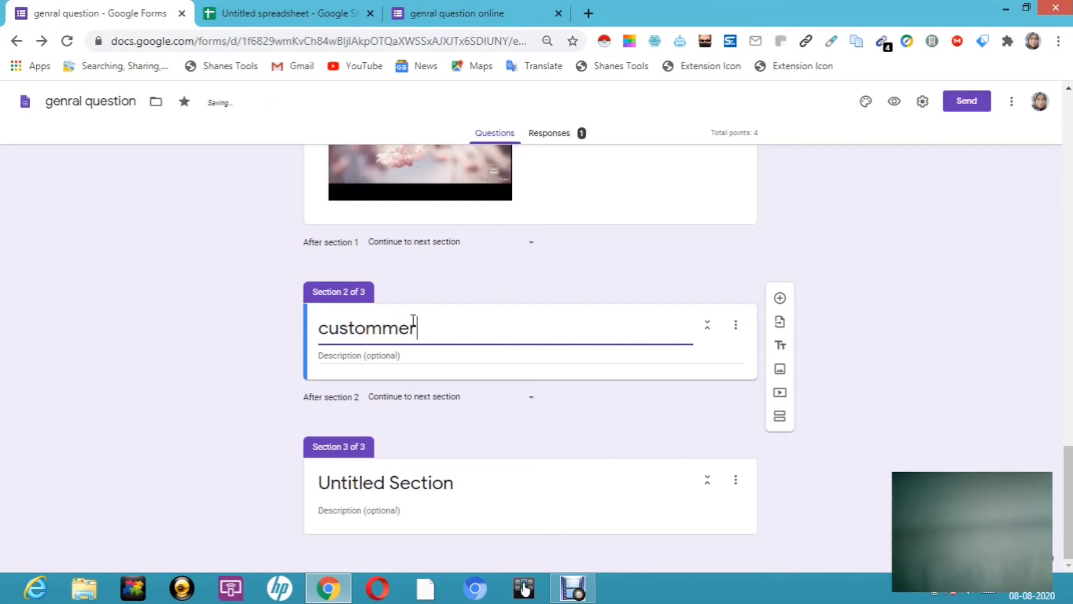
pyautogui.write(' satisfacti')
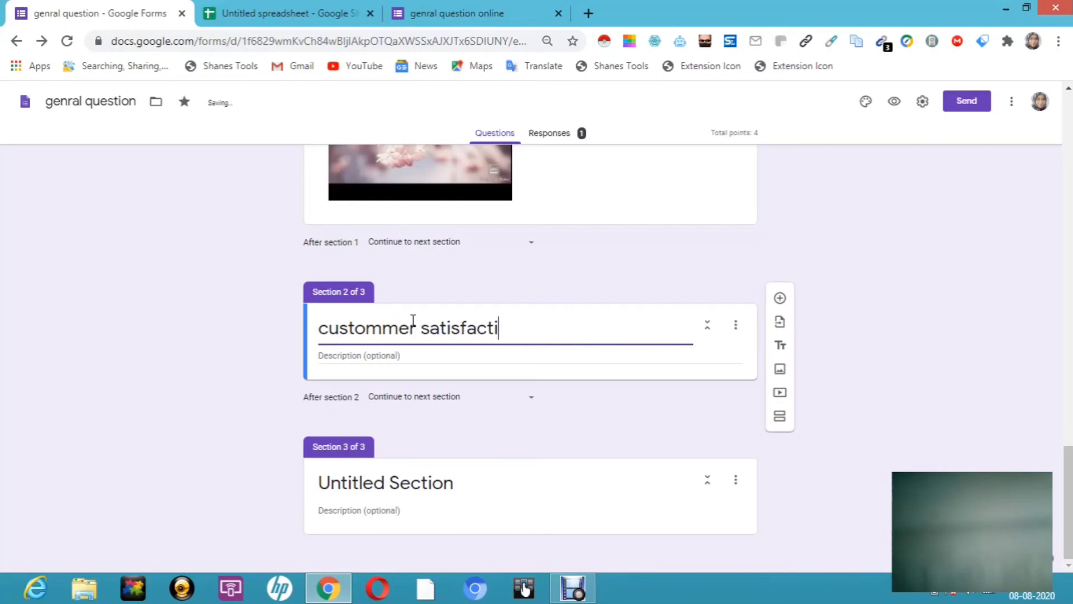
pyautogui.write('on')
pyautogui.click(373, 361)
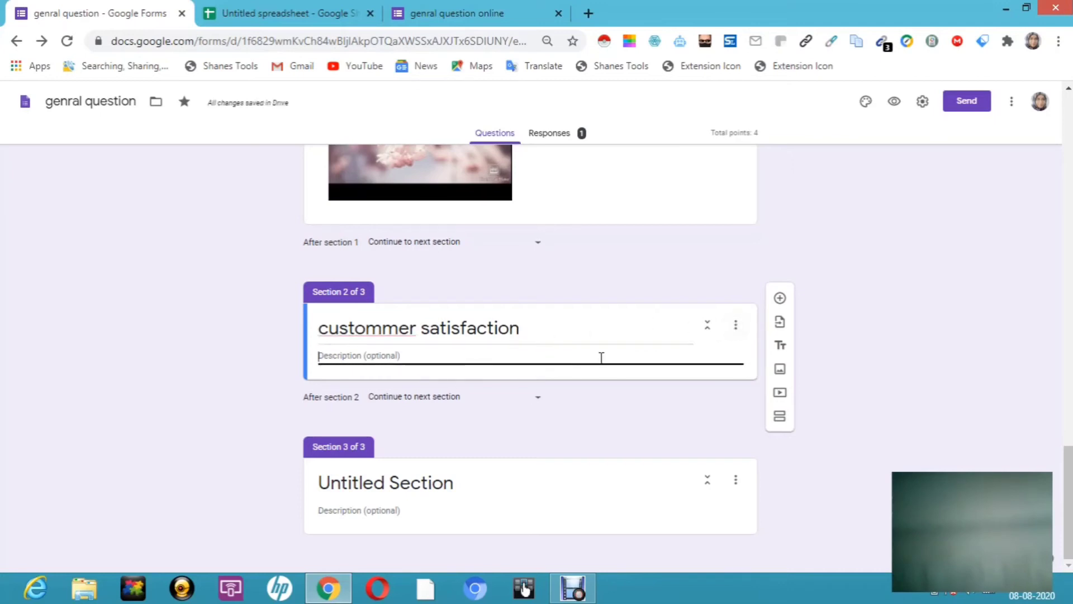
# Step: Add a question titled 'product' and make it a Linear scale question
pyautogui.click(780, 298)
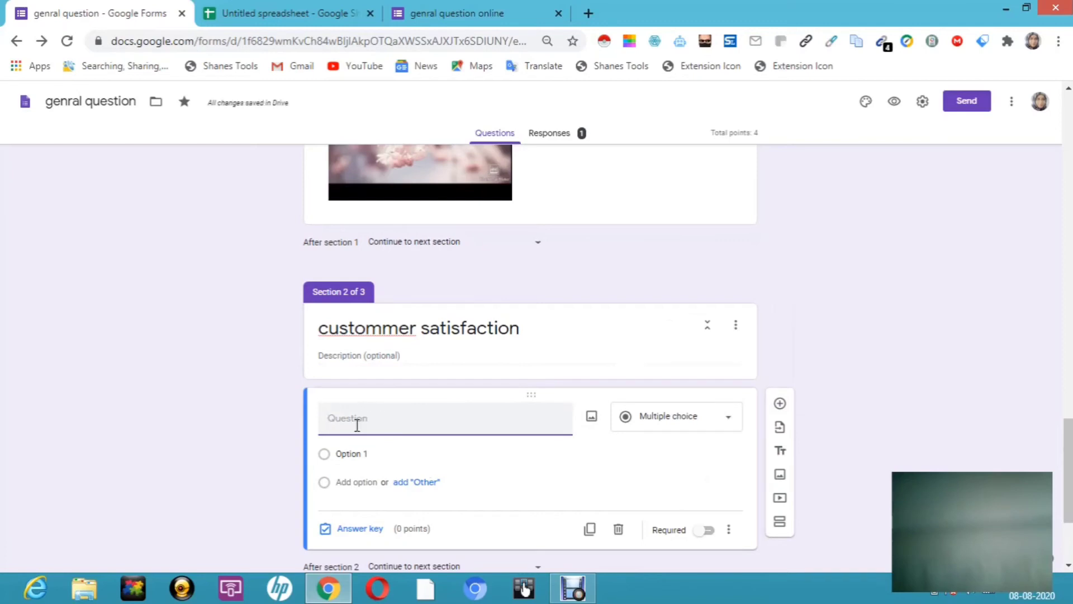
pyautogui.write('rus')
pyautogui.press('BackSpace')
pyautogui.press('BackSpace')
pyautogui.press('BackSpace')
pyautogui.press('BackSpace')
pyautogui.write('product')
pyautogui.click(731, 419)
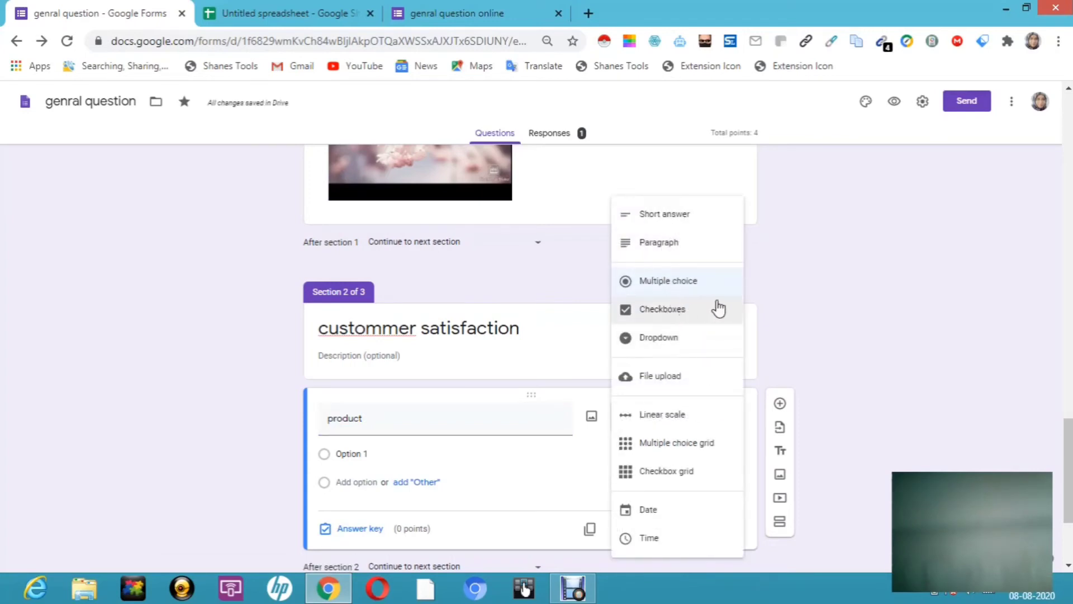
pyautogui.click(675, 420)
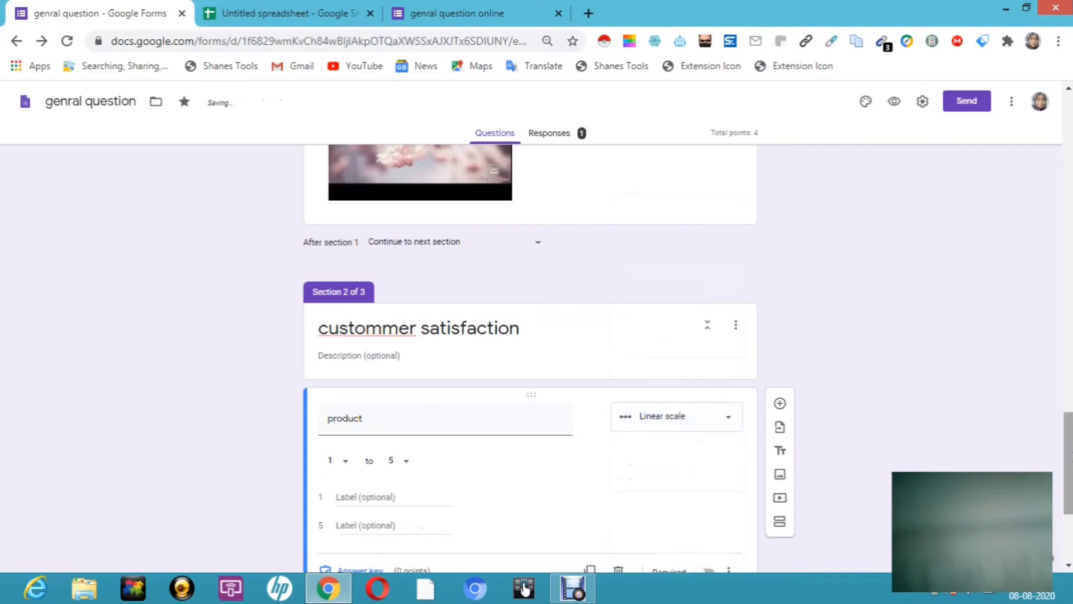
pyautogui.scroll(-4, 1068, 447)
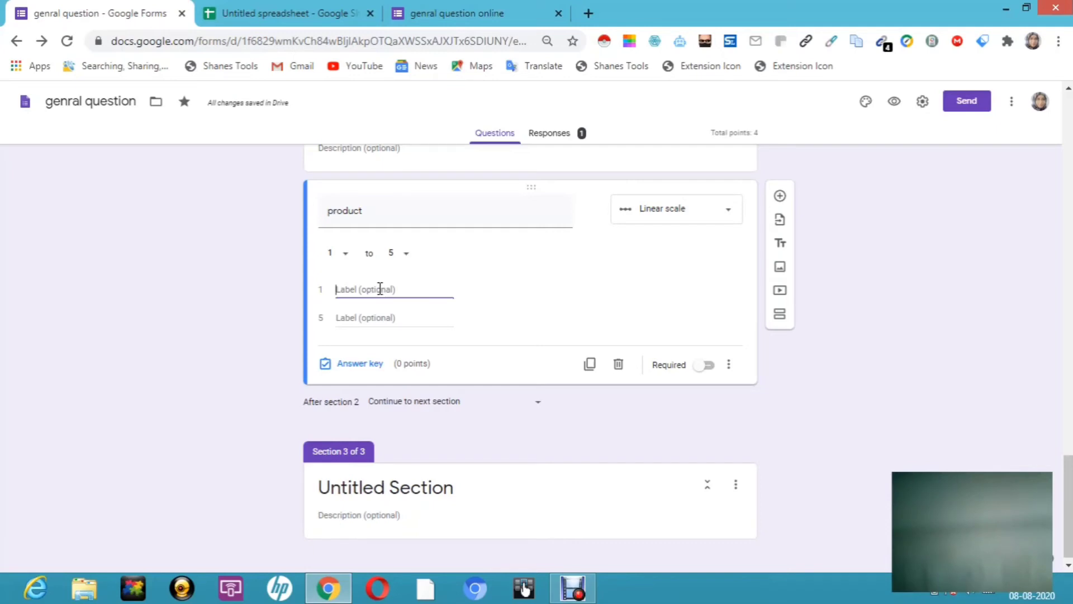
# Step: Label the scale ends 'poor' and 'best' and make the question required
pyautogui.write('poor')
pyautogui.click(364, 317)
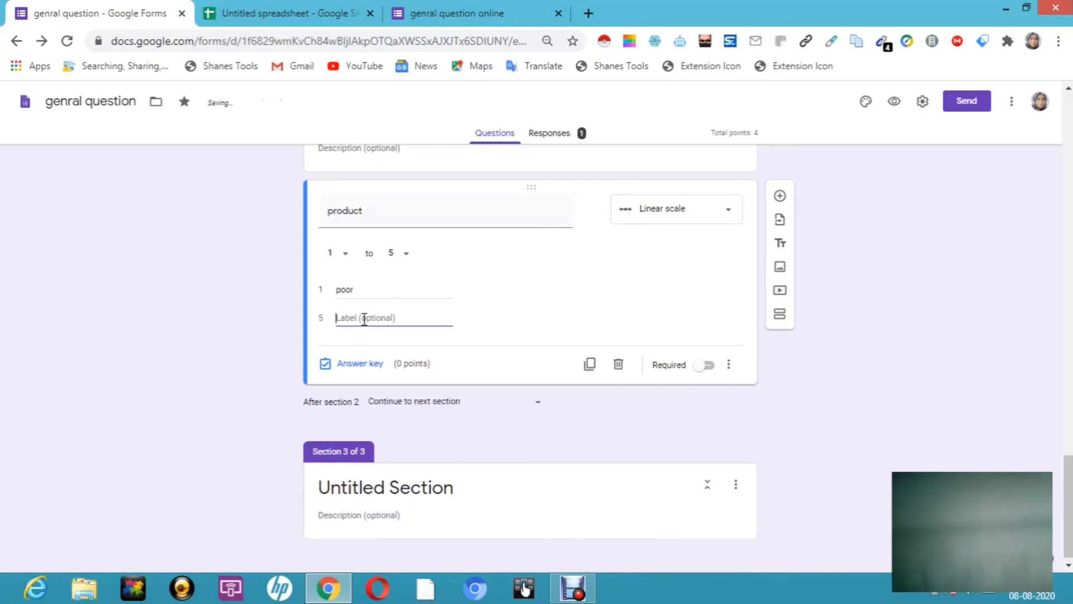
pyautogui.write('best')
pyautogui.click(707, 364)
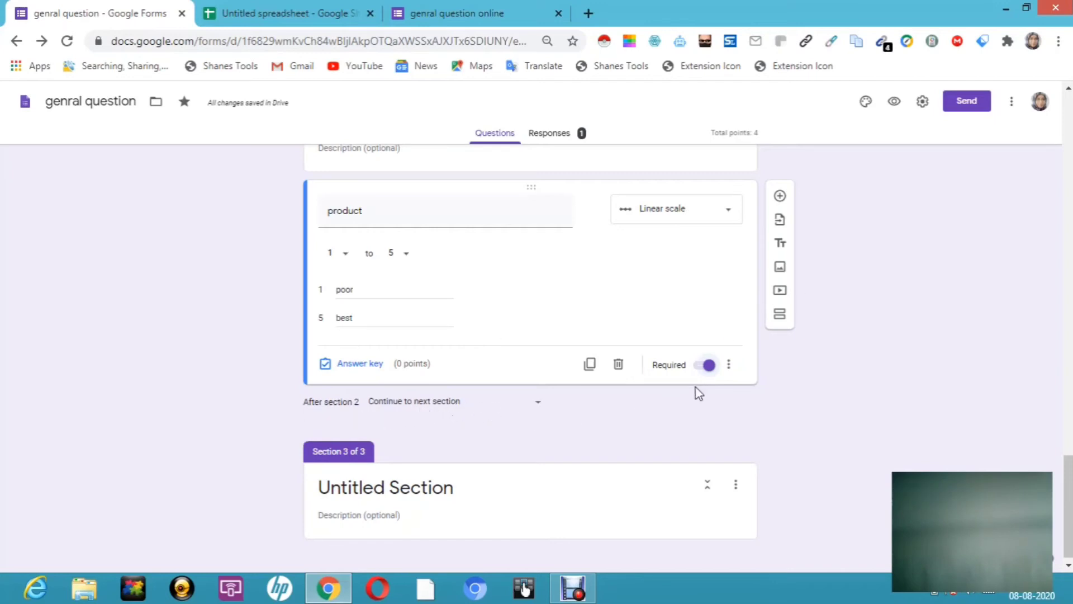
# Step: Add another question below 'product' and show its question-type list
pyautogui.click(780, 197)
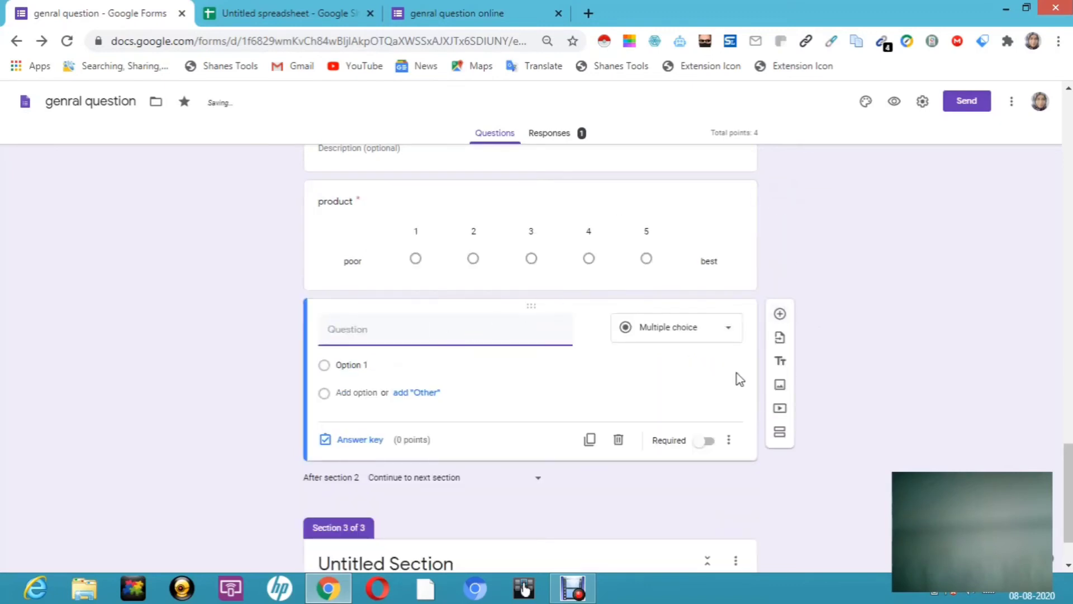
pyautogui.click(730, 333)
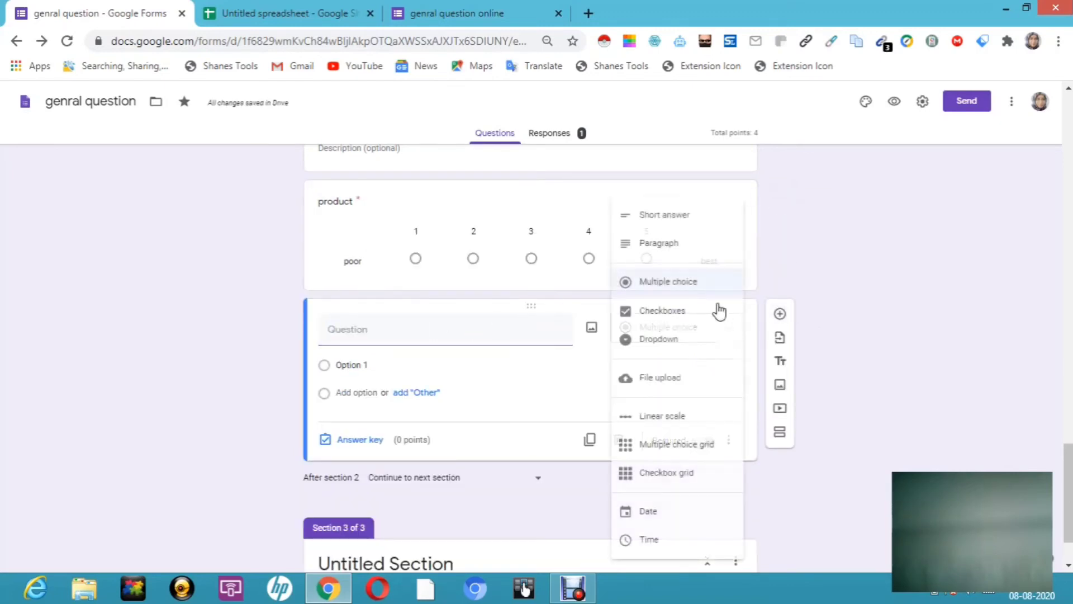
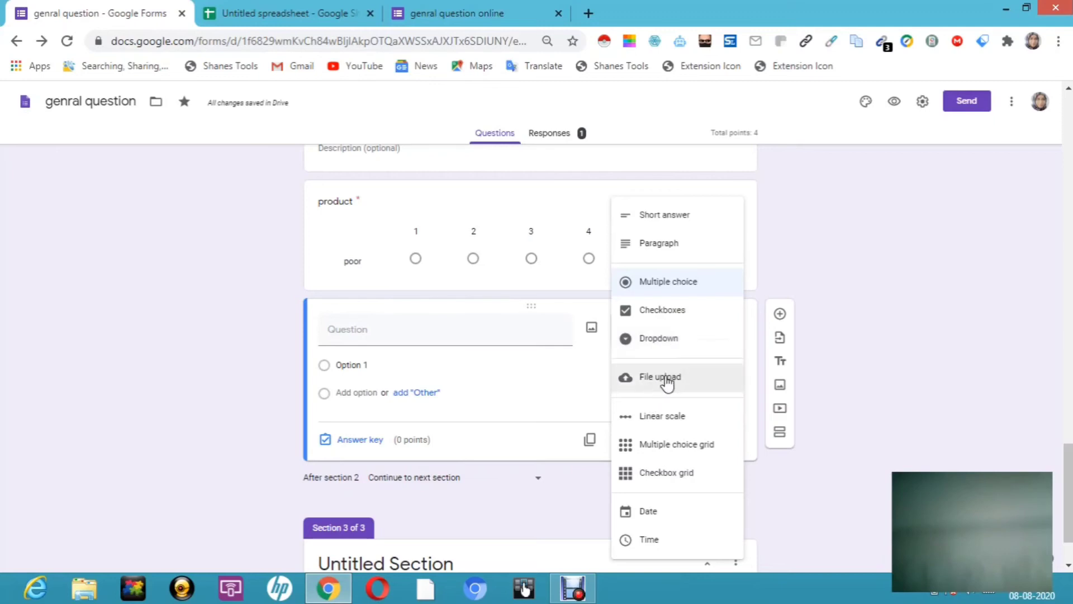
# Step: Make the new question a File upload question and accept uploads to Drive
pyautogui.click(665, 378)
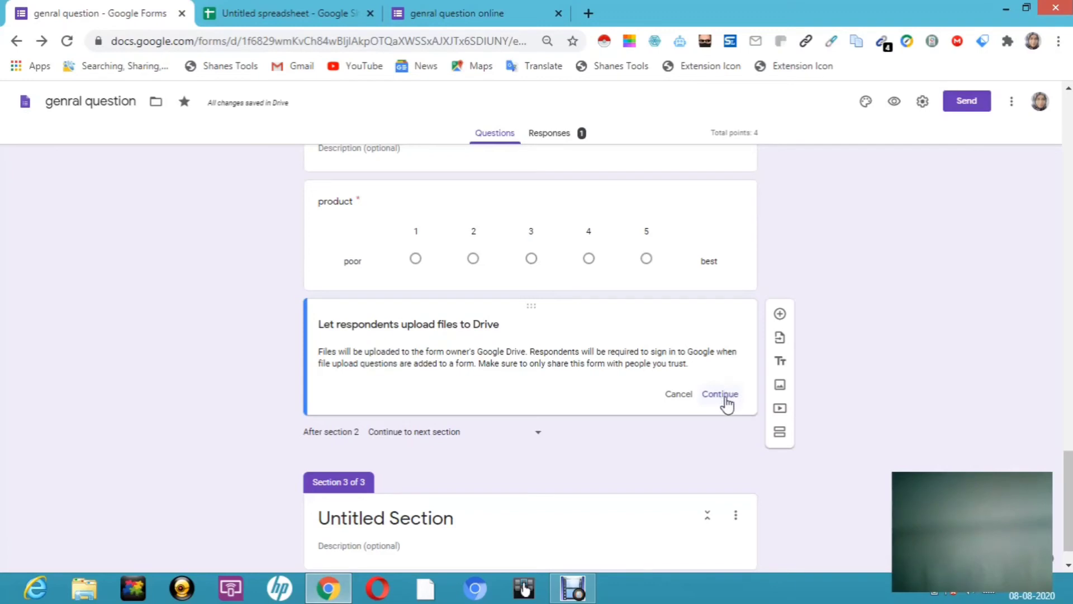
pyautogui.click(721, 394)
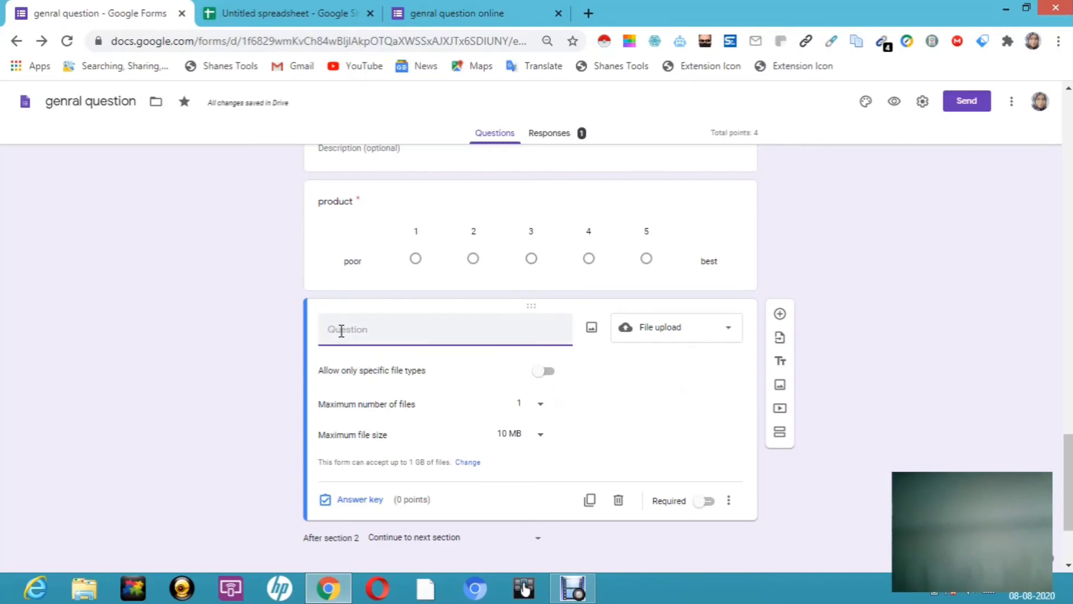
# Step: Title the upload question 'verifciation', allow only images and keep the limit at 1 file
pyautogui.write('verifciation')
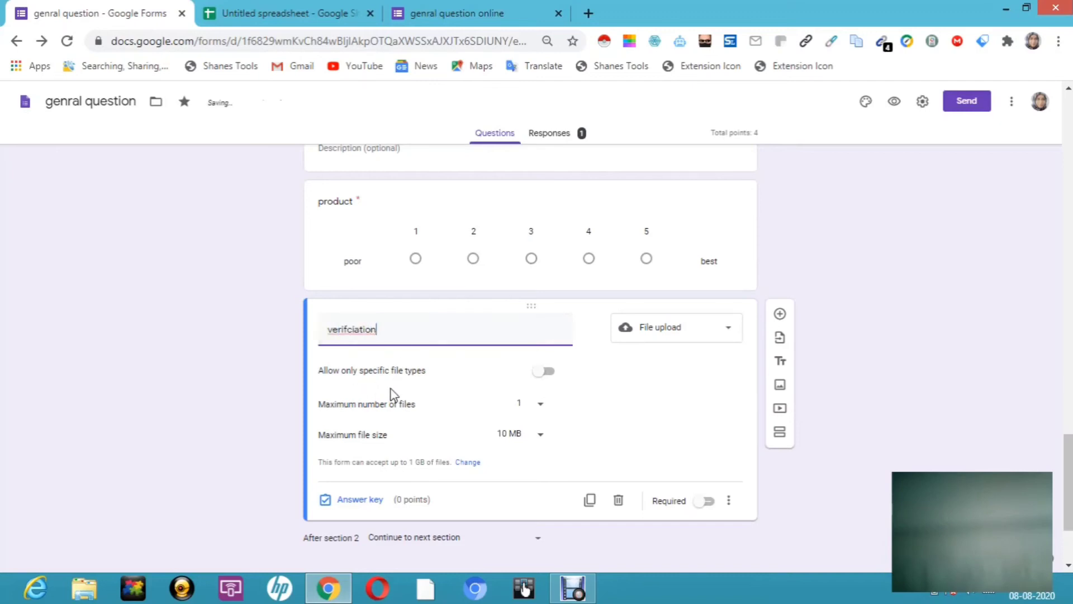
pyautogui.click(550, 373)
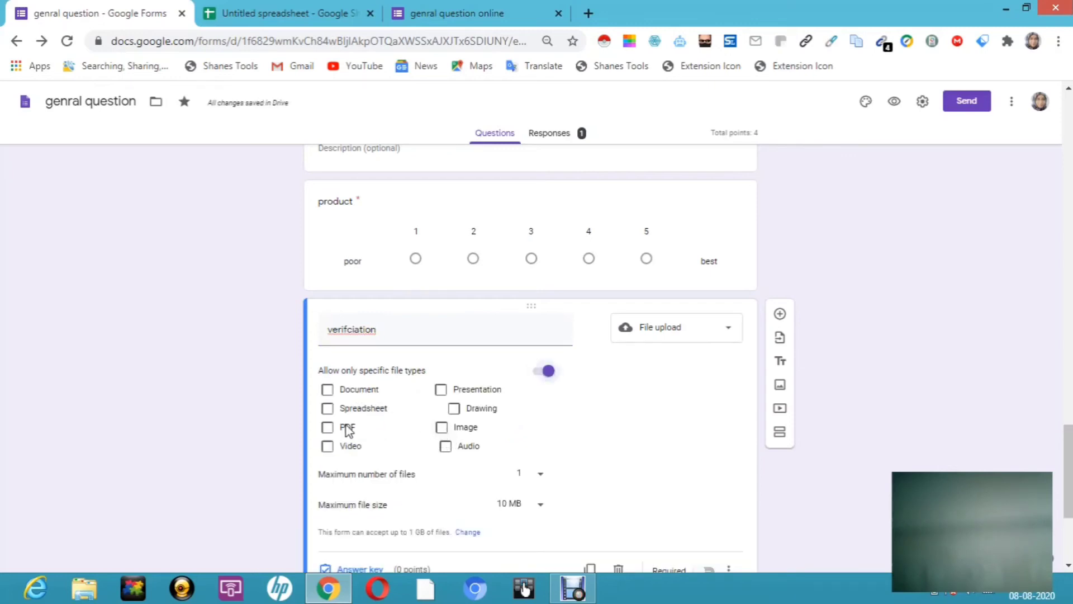
pyautogui.click(442, 430)
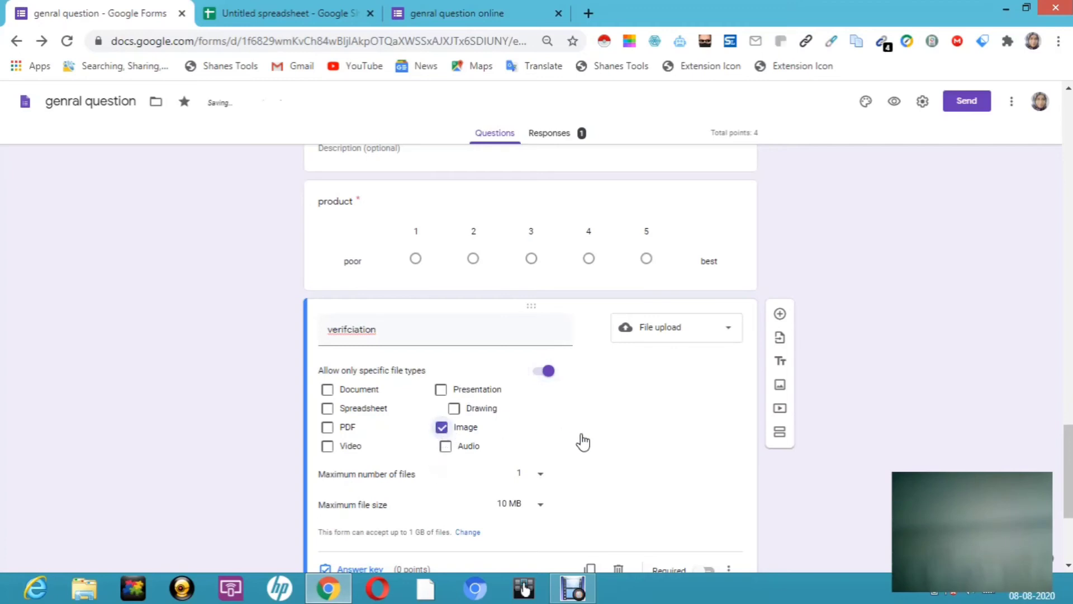
pyautogui.click(542, 478)
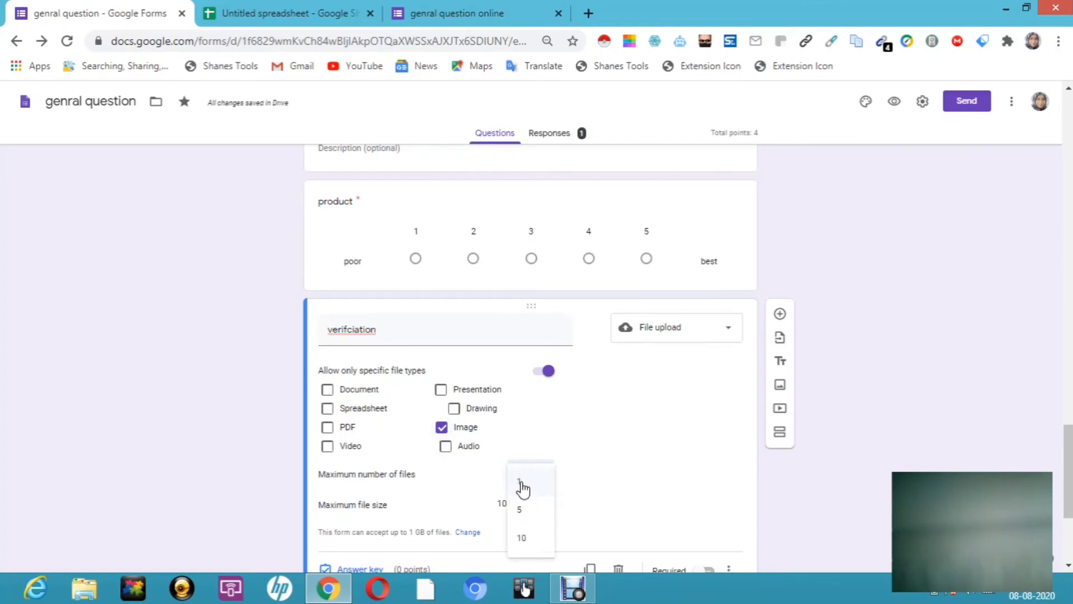
pyautogui.click(521, 484)
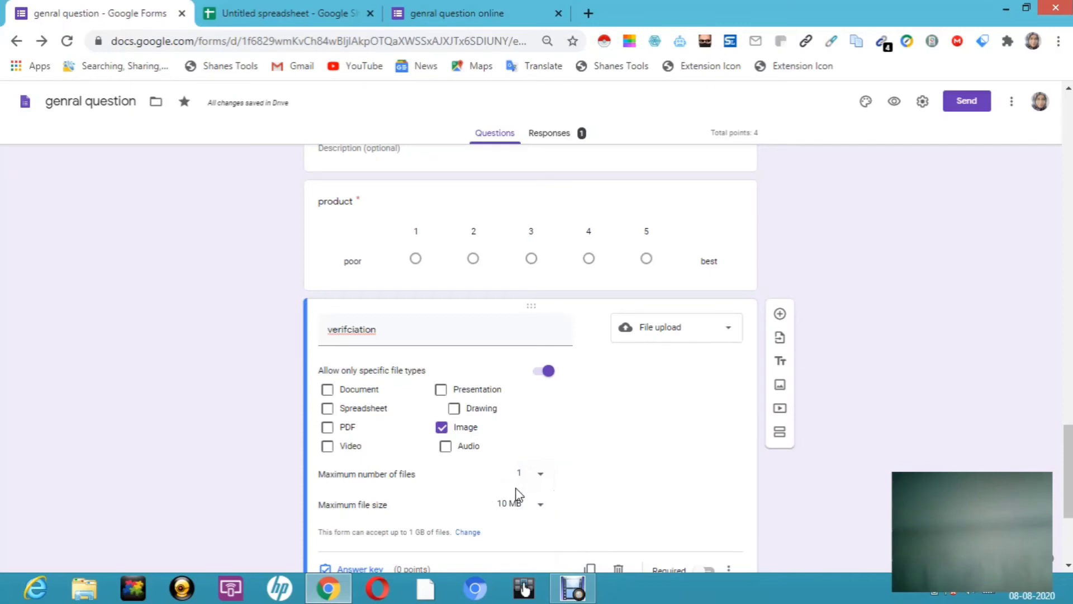
# Step: Cap uploads at 1 MB, make 'verifciation' required, and add a new question
pyautogui.click(541, 506)
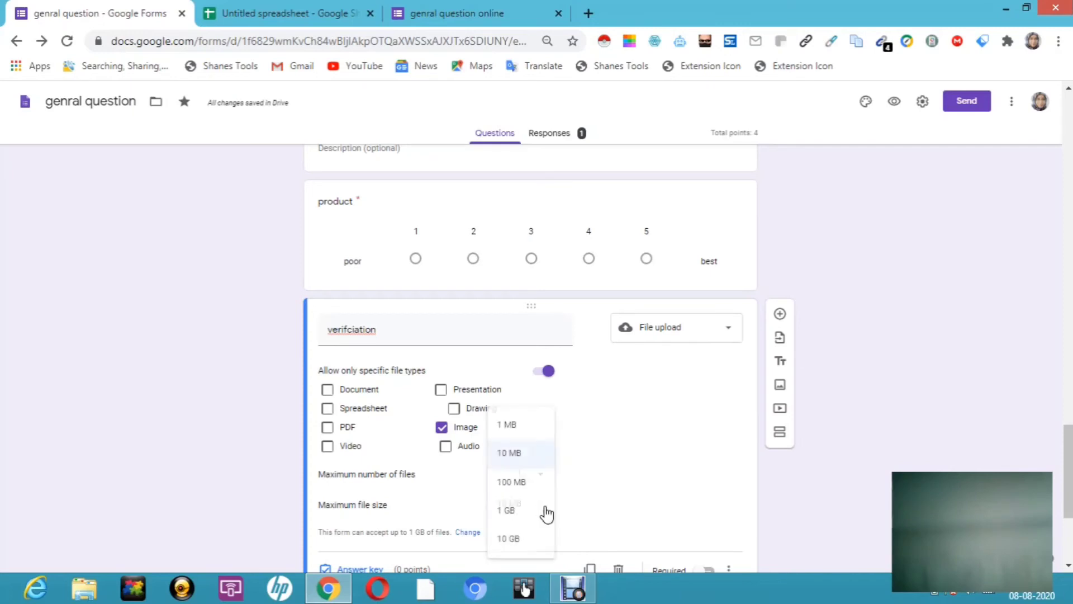
pyautogui.click(519, 426)
pyautogui.moveTo(1068, 456); pyautogui.dragTo(1068, 500)
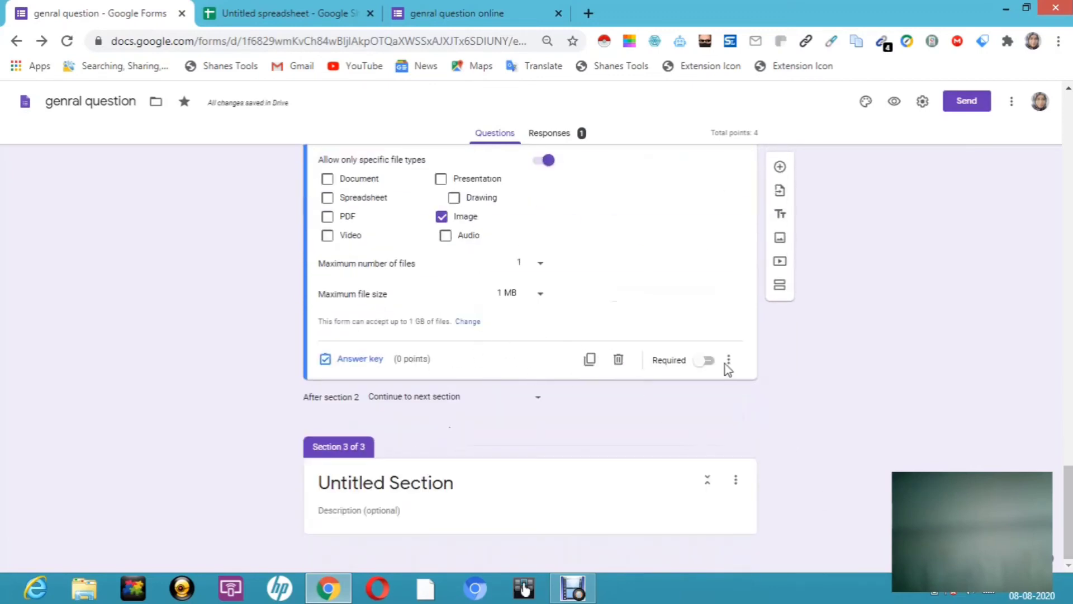
pyautogui.click(706, 360)
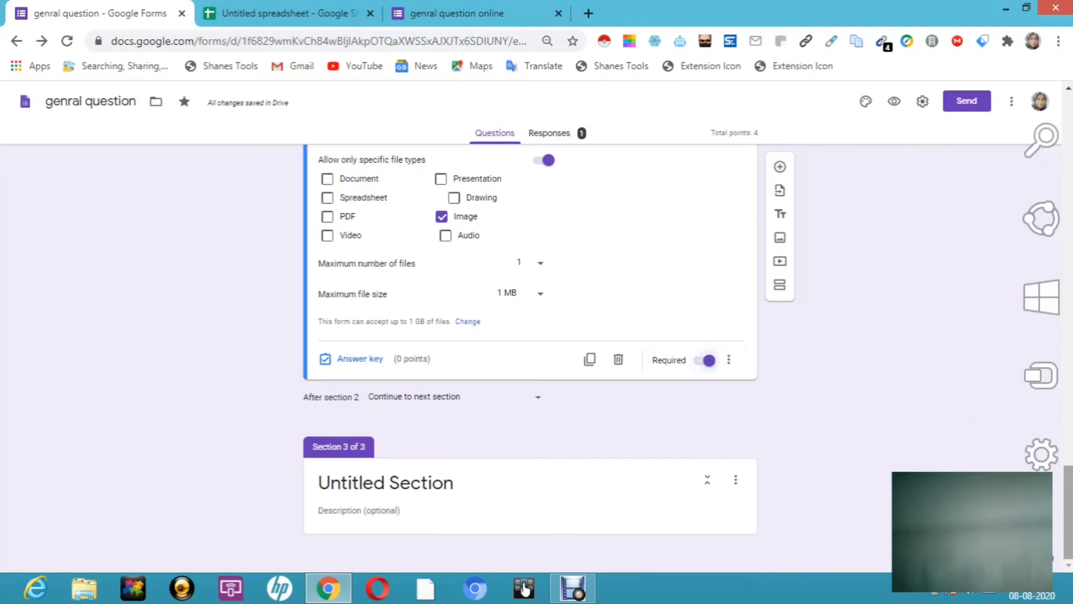
pyautogui.click(780, 167)
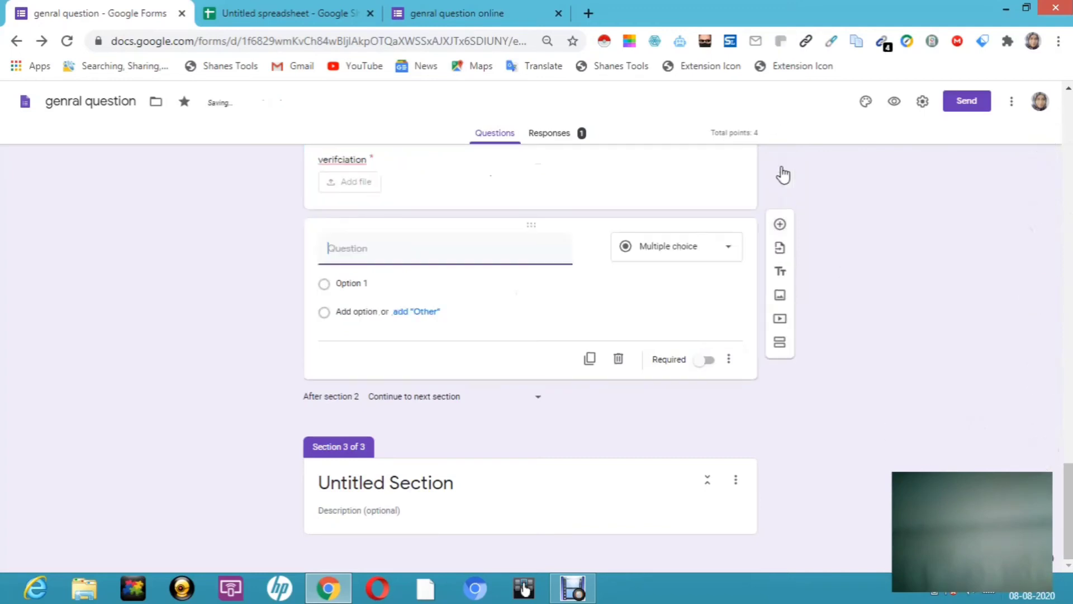
# Step: Make the new question a Date question titled 'date of birth'
pyautogui.click(731, 253)
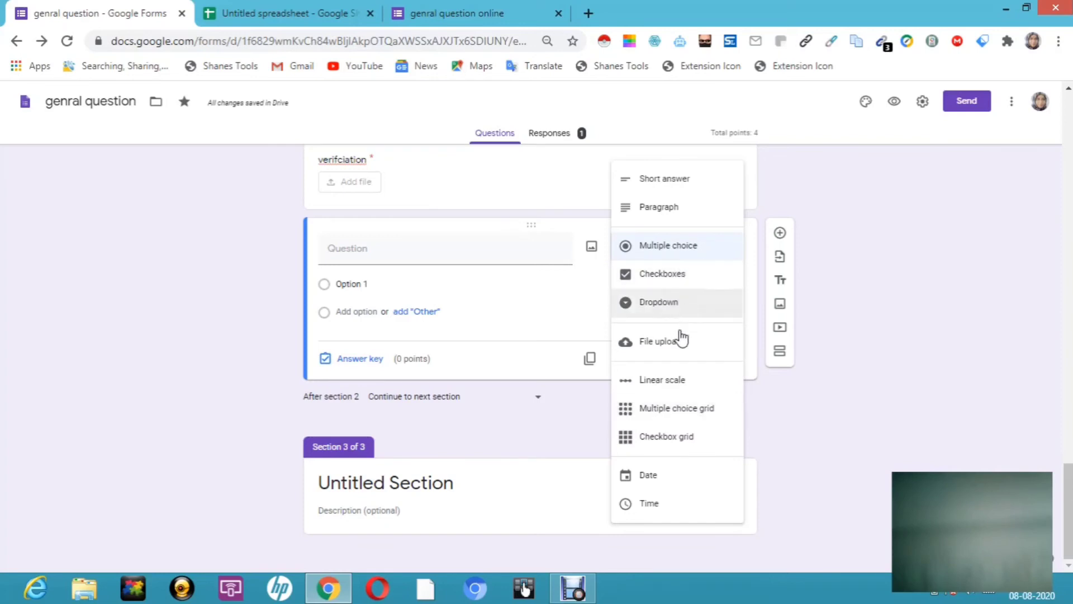
pyautogui.click(654, 479)
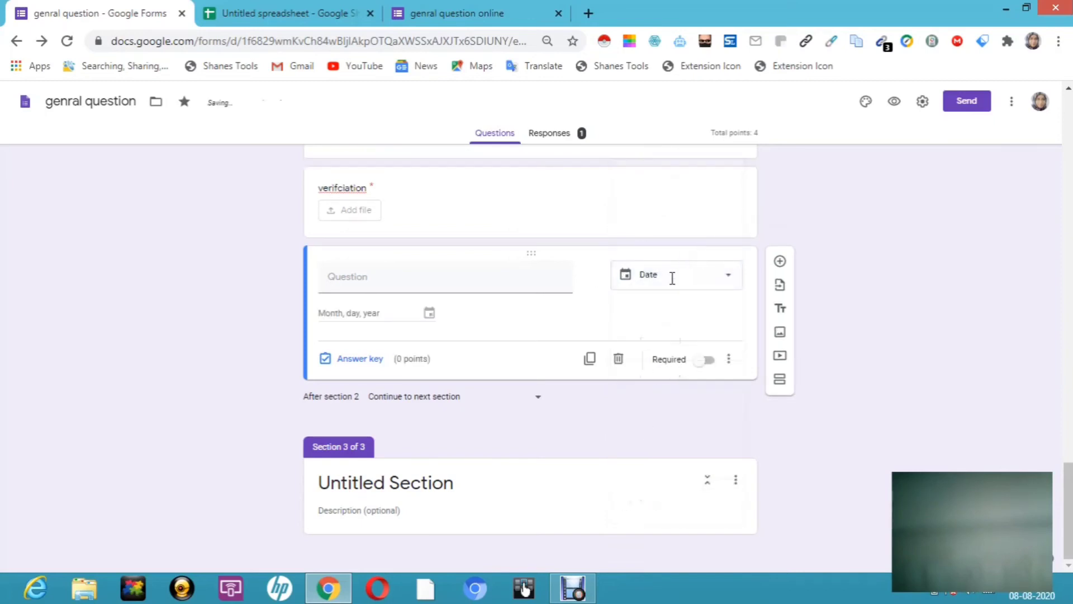
pyautogui.click(430, 281)
pyautogui.write('d')
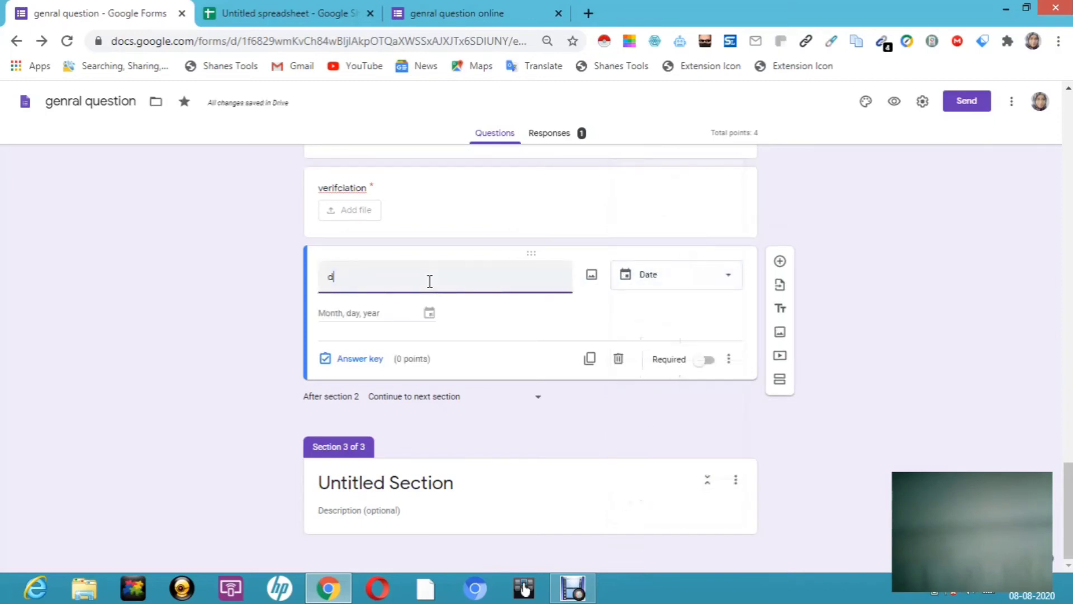
pyautogui.write('ate of birth')
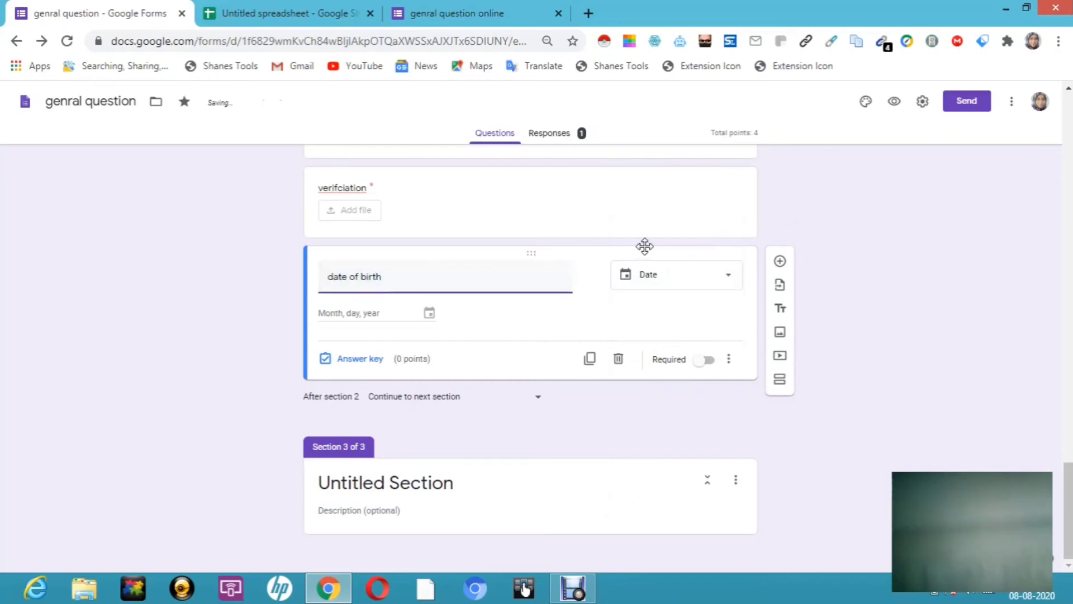
# Step: Make 'date of birth' required and add another question below it
pyautogui.click(731, 283)
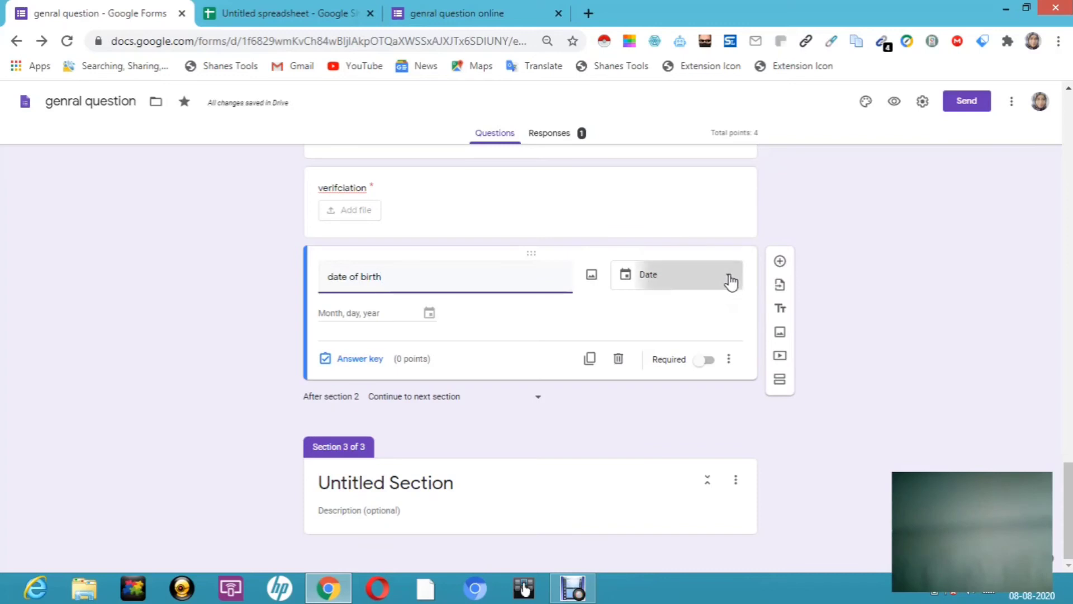
pyautogui.click(861, 185)
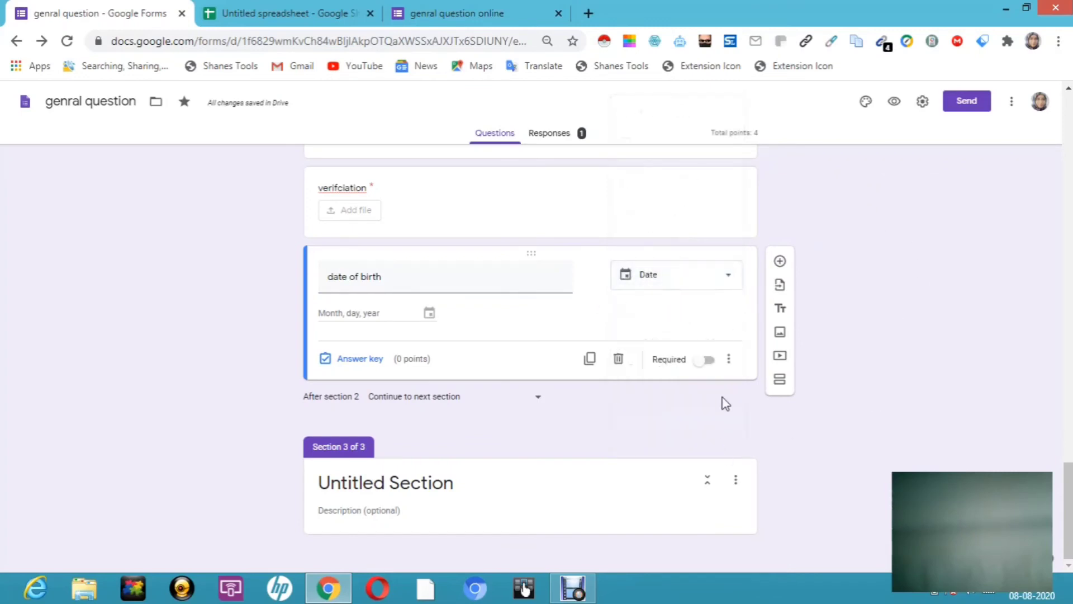
pyautogui.click(708, 361)
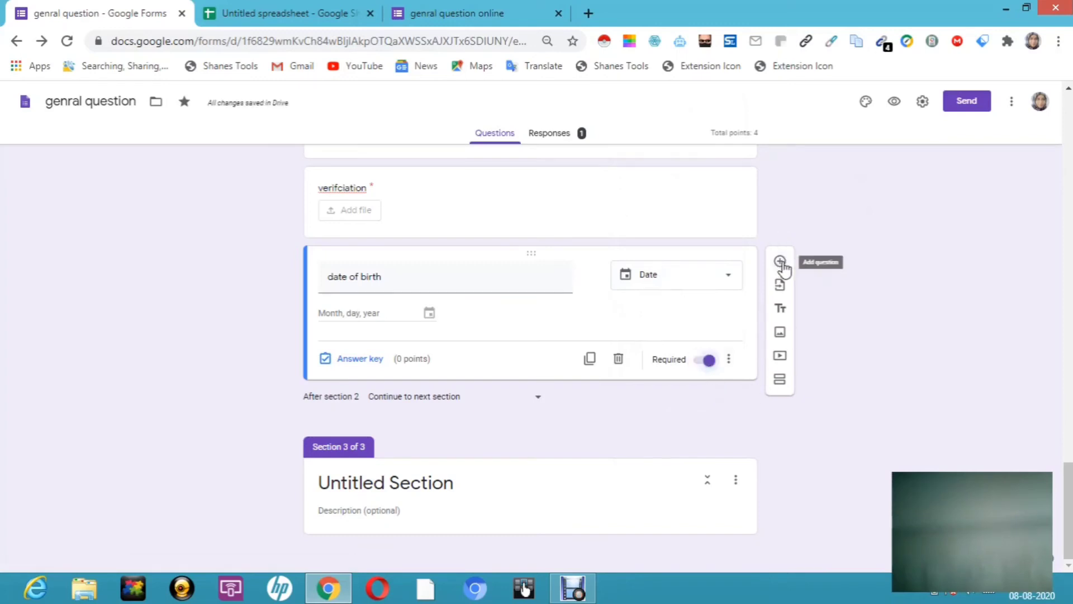
pyautogui.click(780, 261)
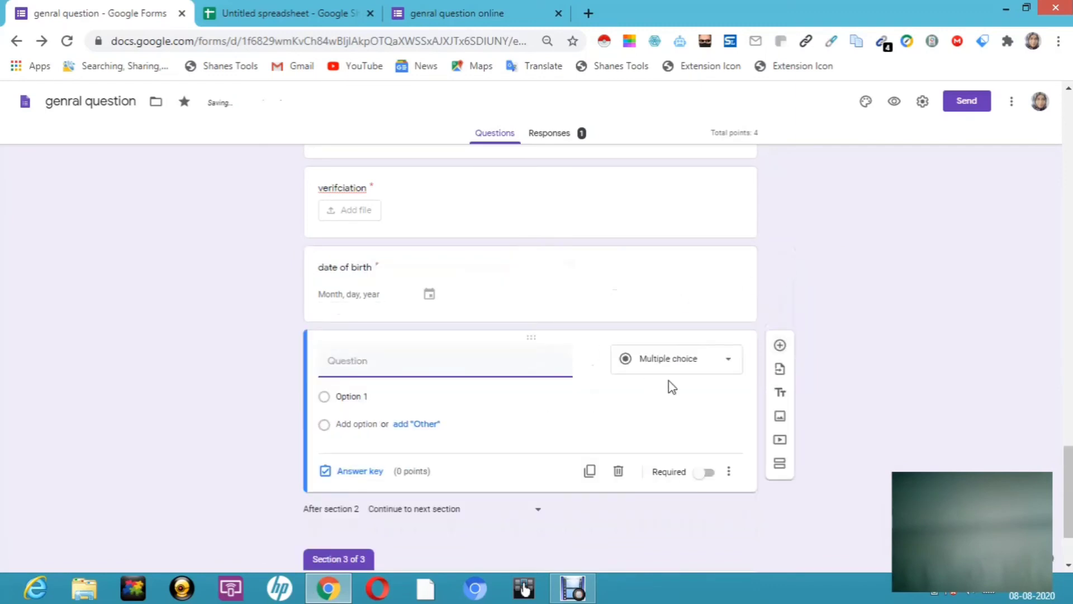
# Step: Make the next question a required Time question titled 'appointment'
pyautogui.click(728, 363)
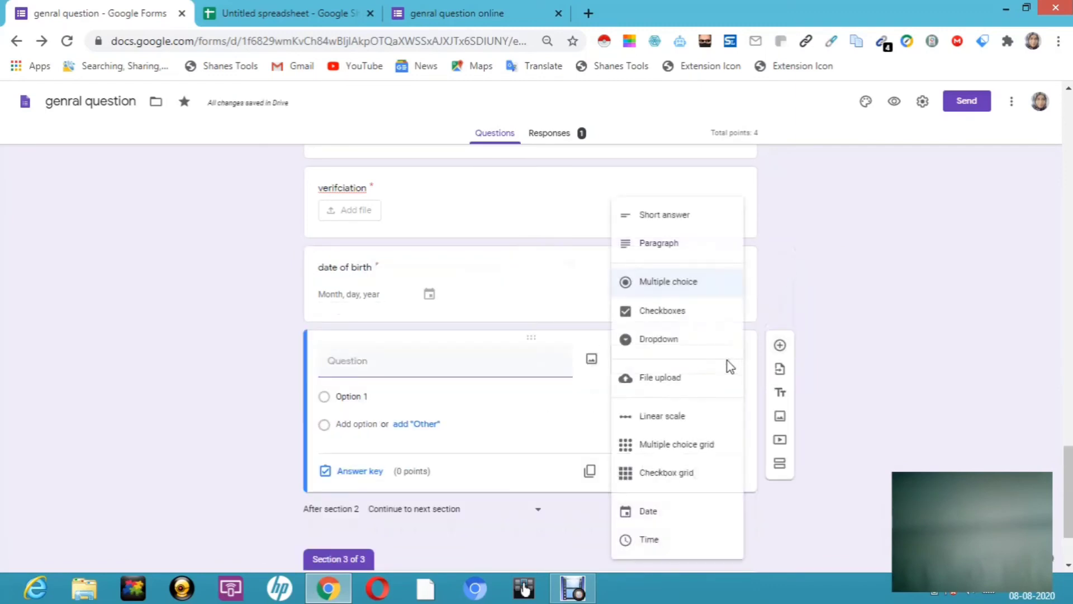
pyautogui.click(641, 540)
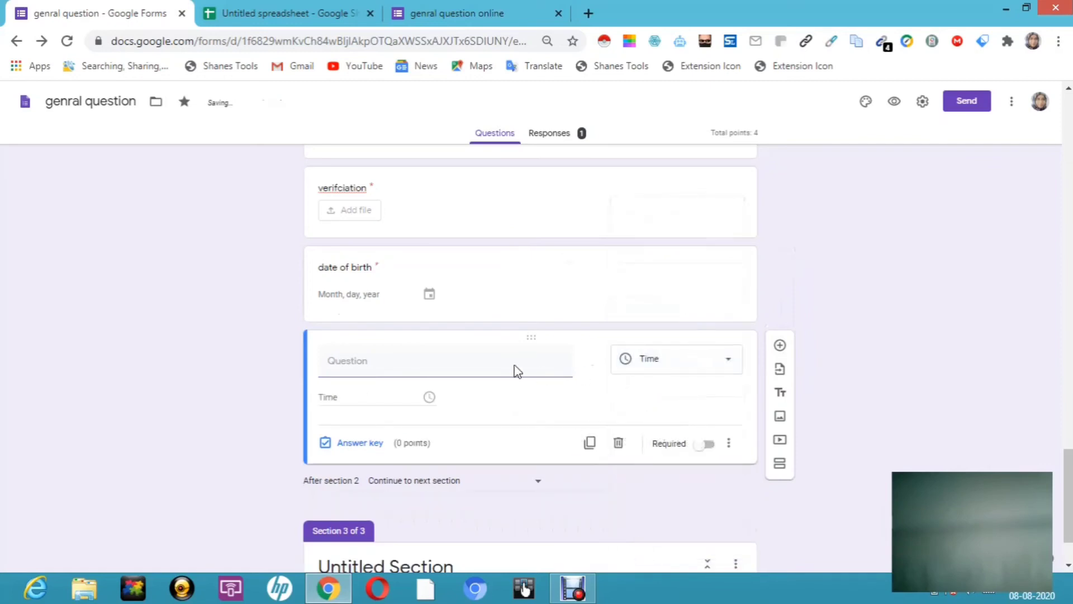
pyautogui.click(433, 369)
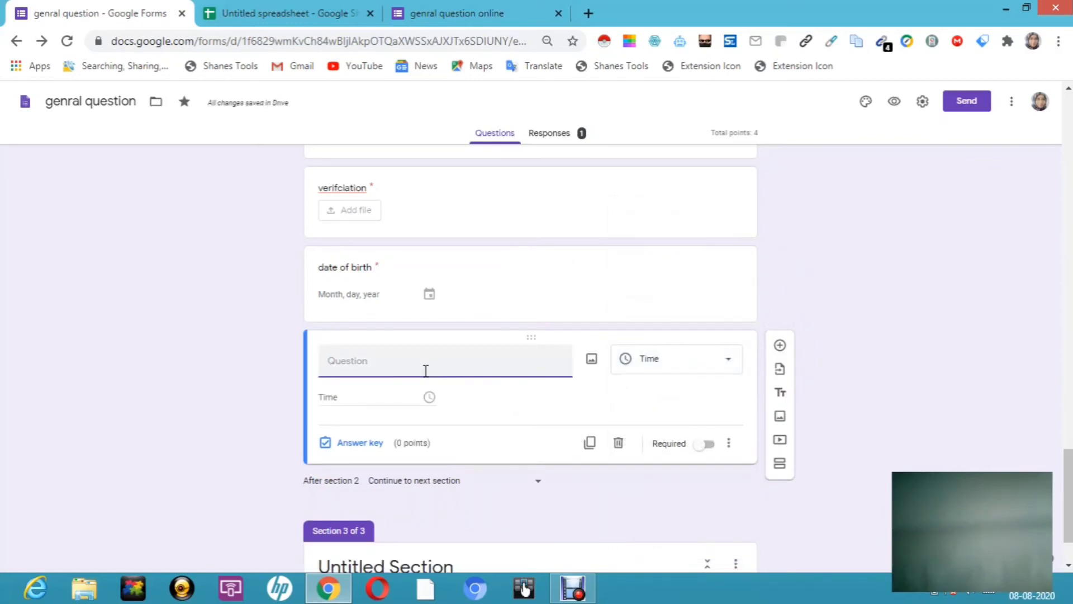
pyautogui.write('appointment')
pyautogui.click(439, 392)
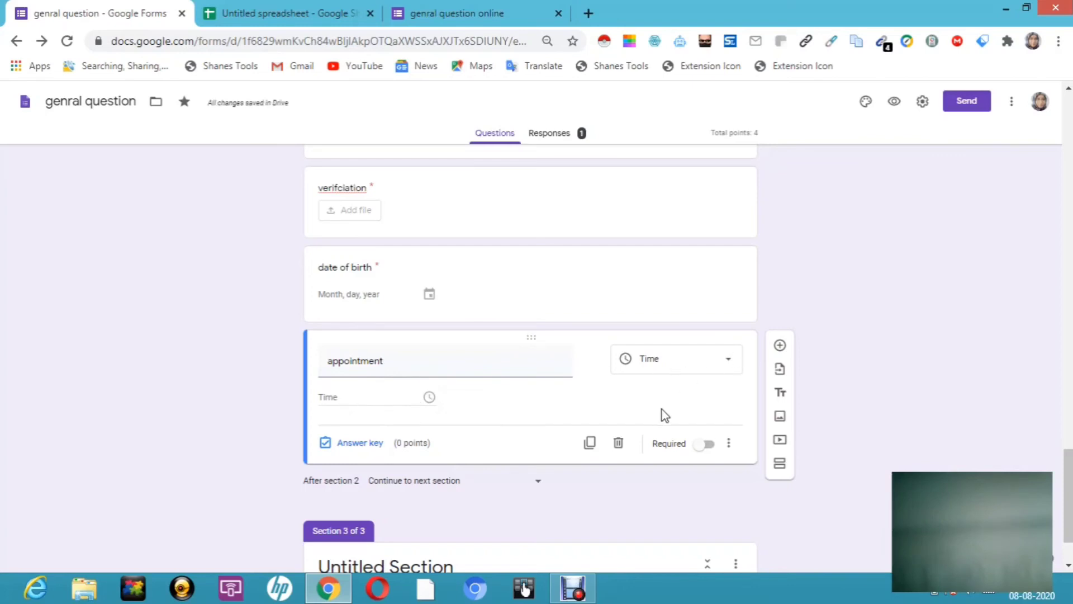
pyautogui.click(710, 445)
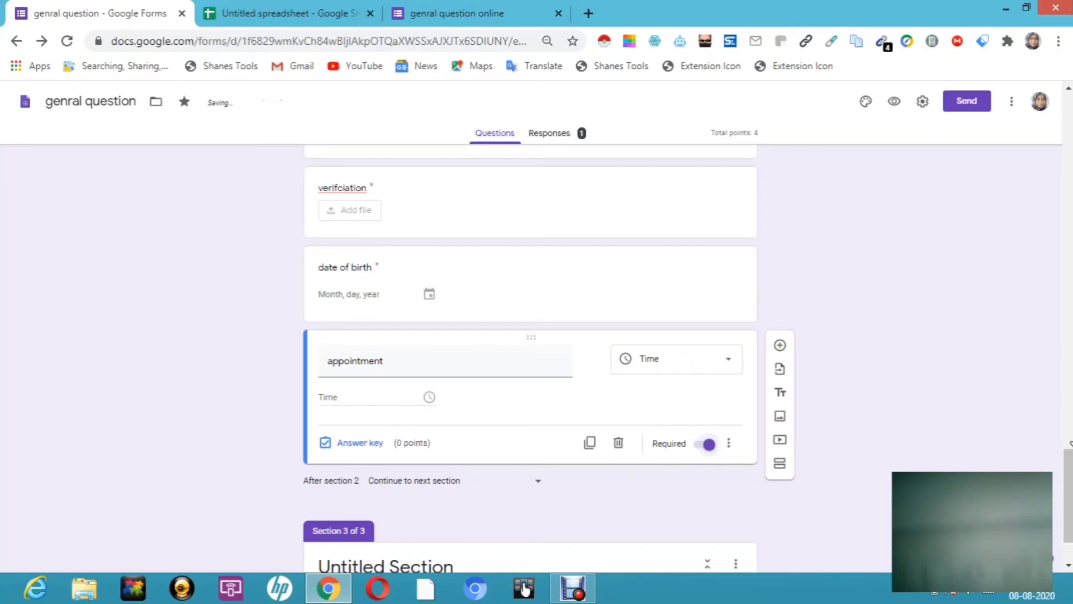
pyautogui.scroll(-2, 1068, 487)
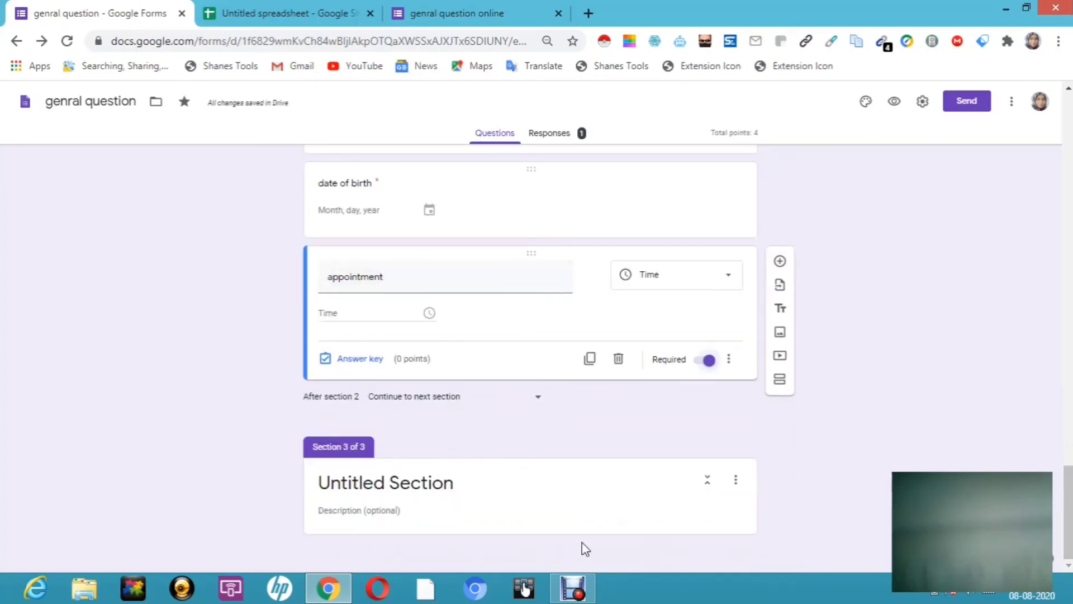
# Step: Delete the empty Section 3 and move 'date of birth' below 'appointment'
pyautogui.click(647, 485)
pyautogui.moveTo(648, 486)
pyautogui.mouseDown()
pyautogui.moveTo(781, 433)
pyautogui.moveTo(632, 489)
pyautogui.mouseUp()
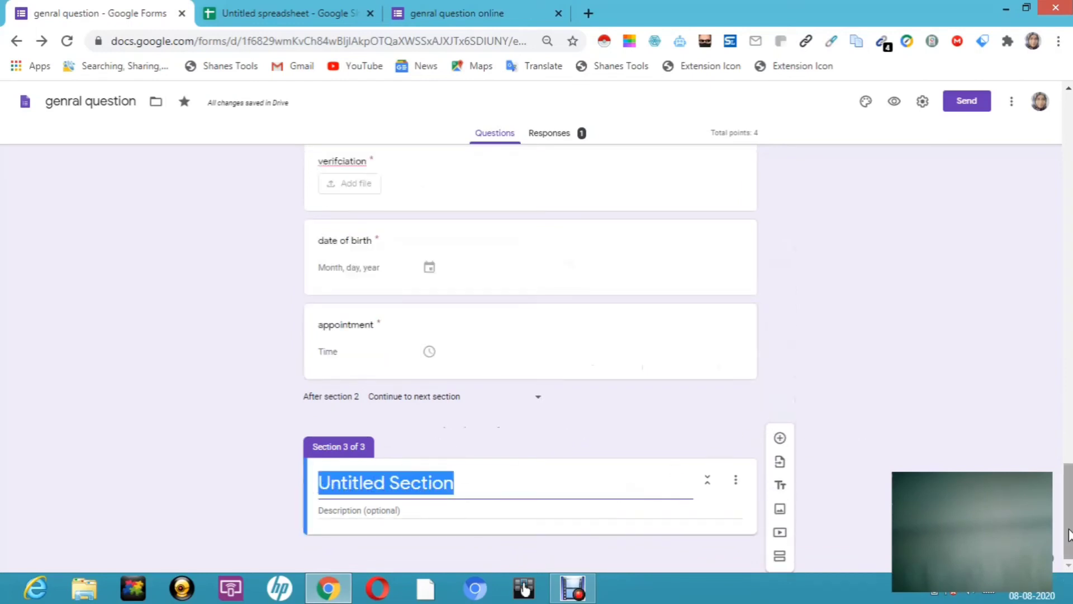
pyautogui.click(736, 480)
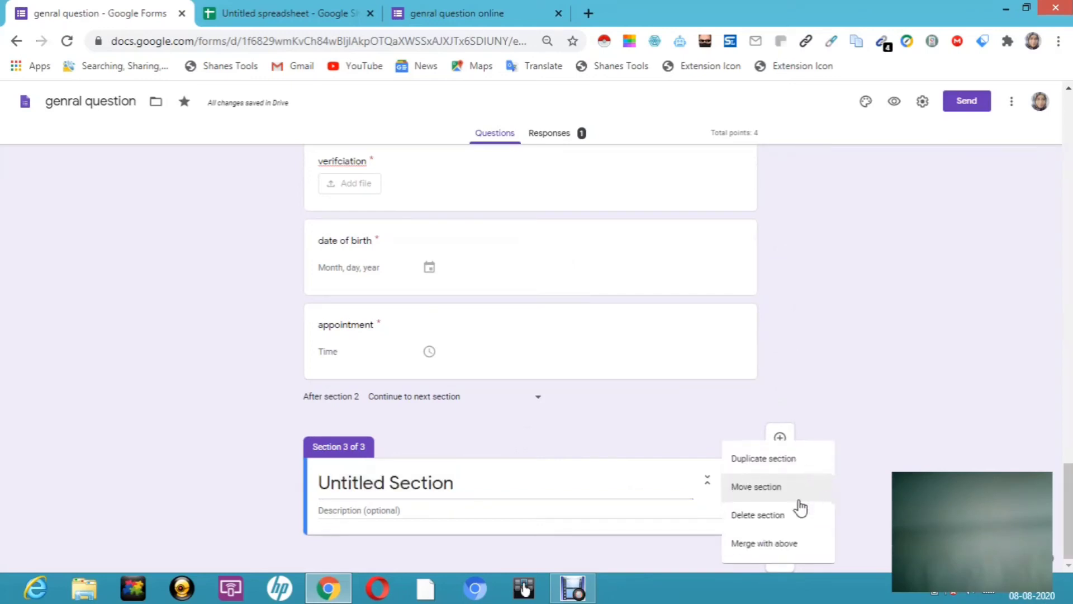
pyautogui.click(773, 521)
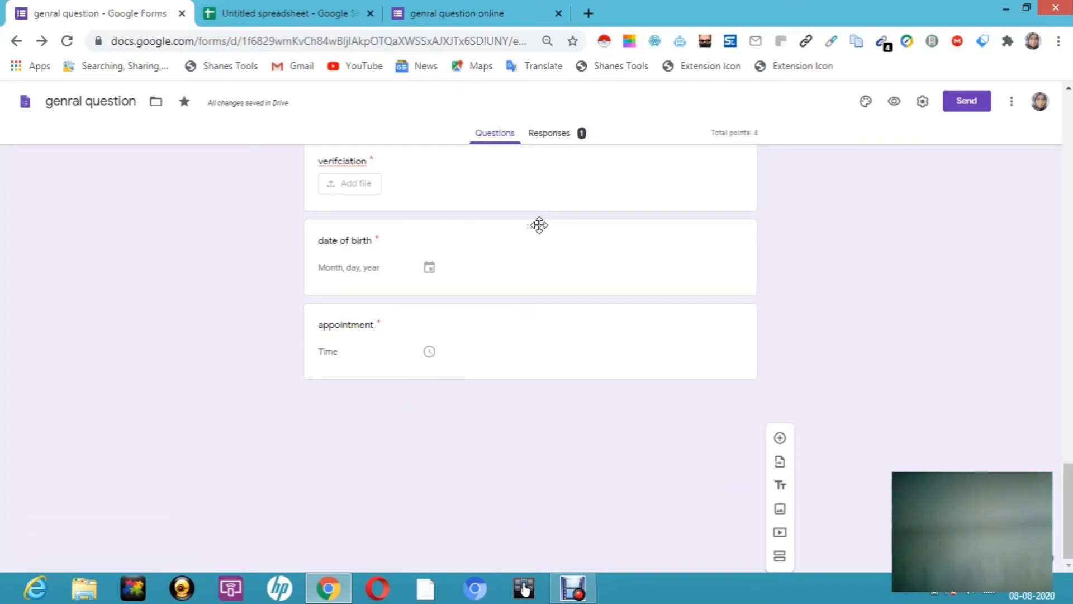
pyautogui.moveTo(537, 224); pyautogui.dragTo(558, 350)
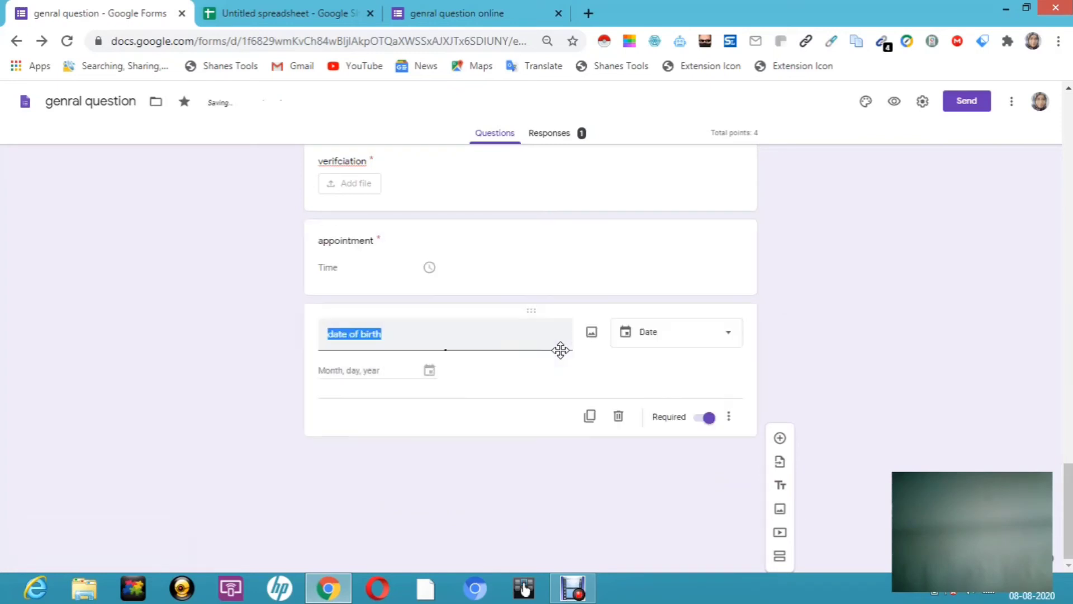
pyautogui.click(867, 103)
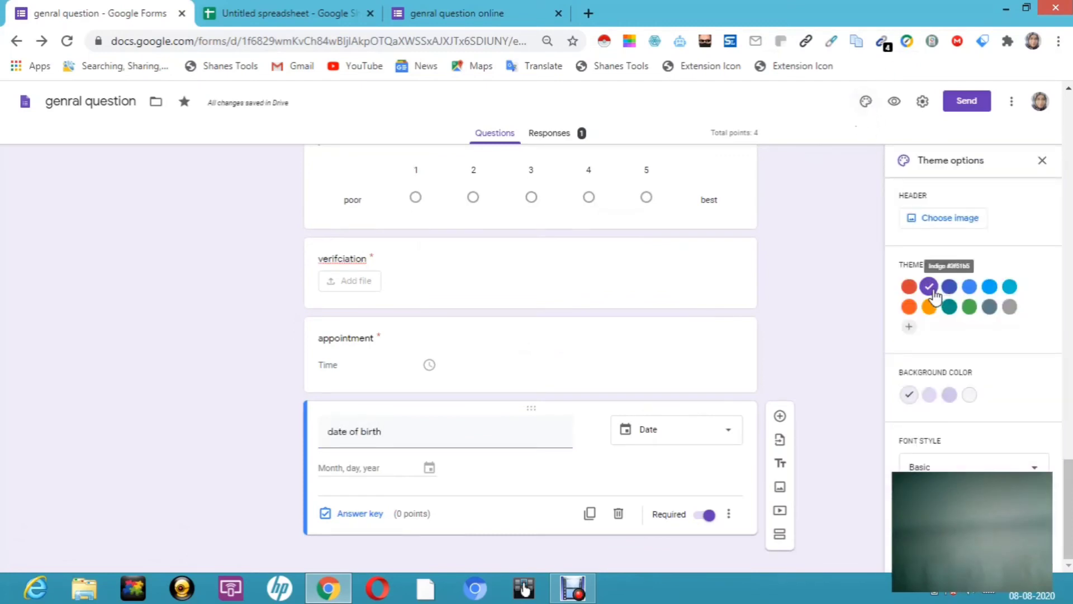
# Step: Change the theme colour, ending on orange with a pale peach background
pyautogui.click(989, 288)
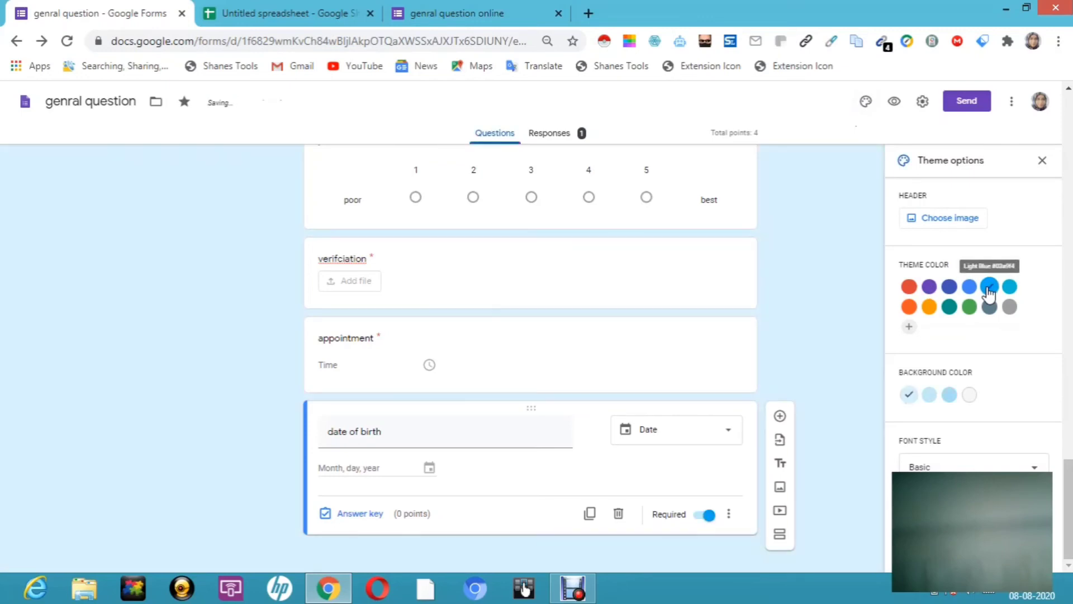
pyautogui.click(929, 308)
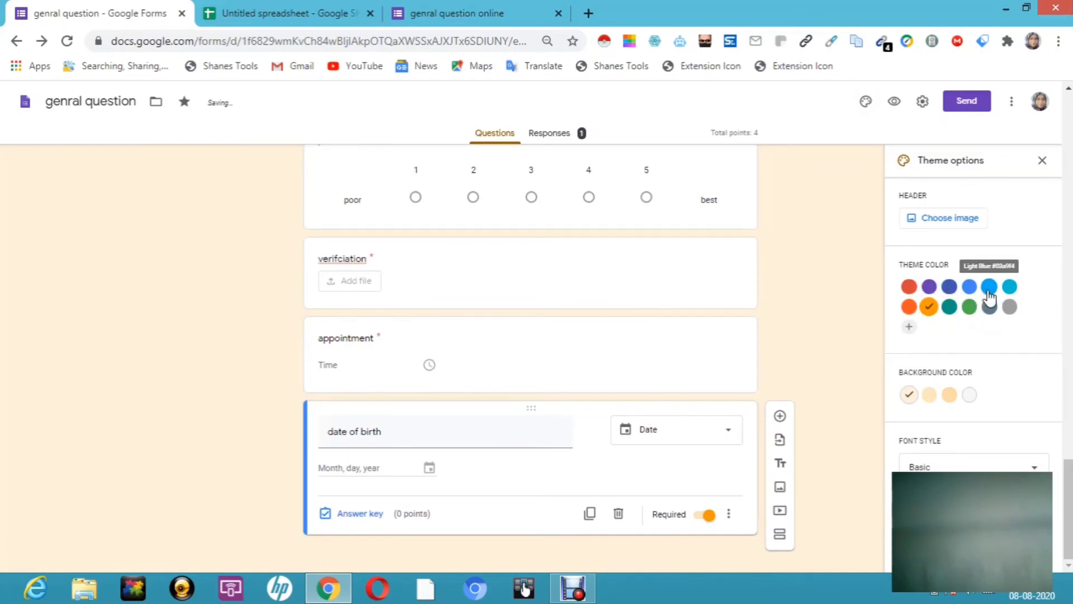
pyautogui.click(910, 289)
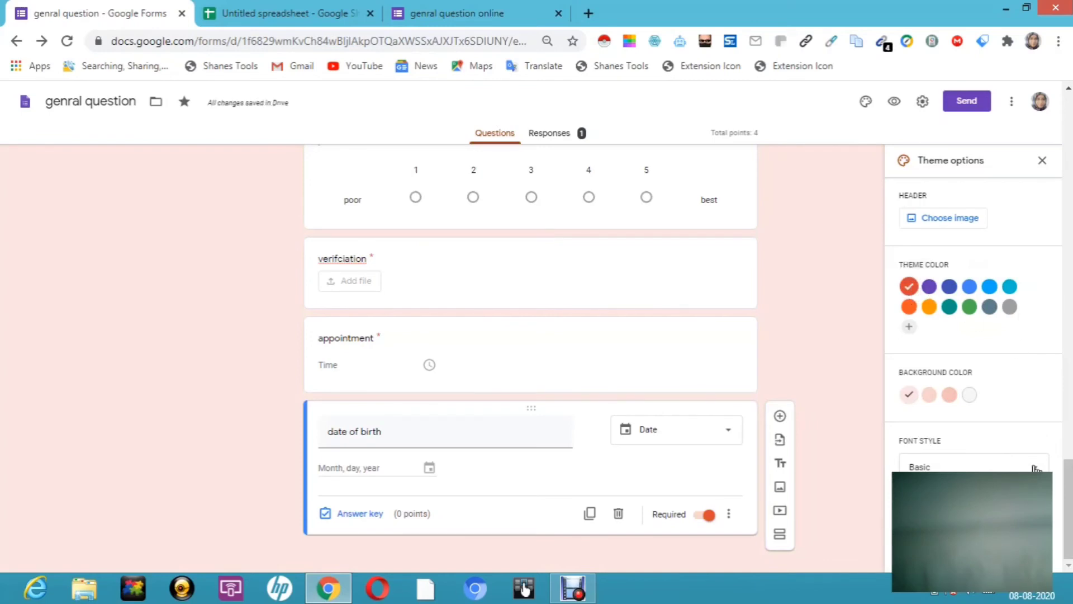
# Step: Use the colourful yarn picture from Work and School themes as the header image
pyautogui.click(957, 226)
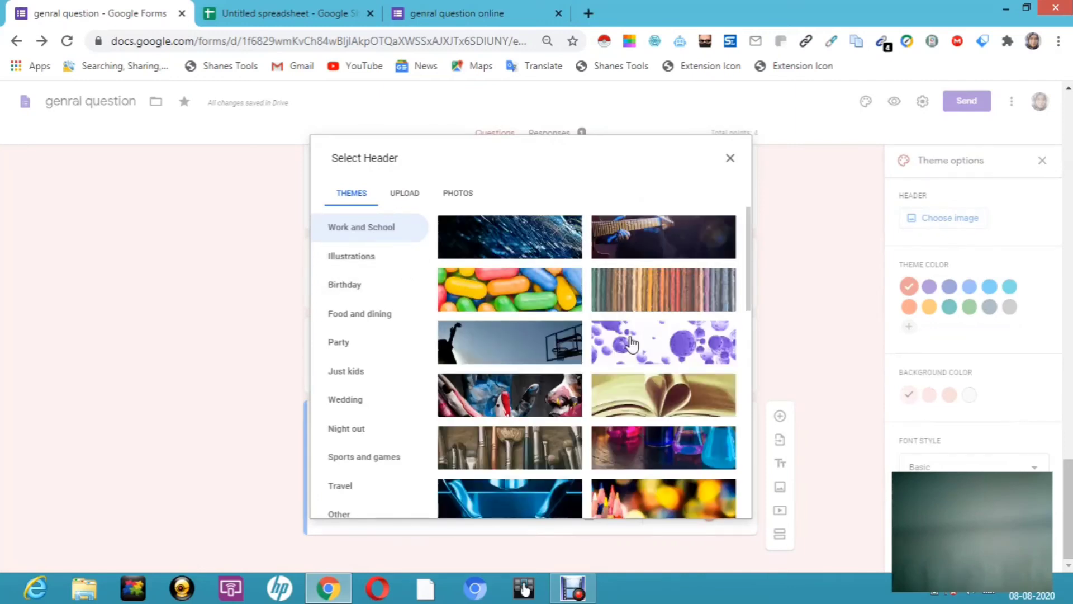
pyautogui.moveTo(751, 284); pyautogui.dragTo(760, 349)
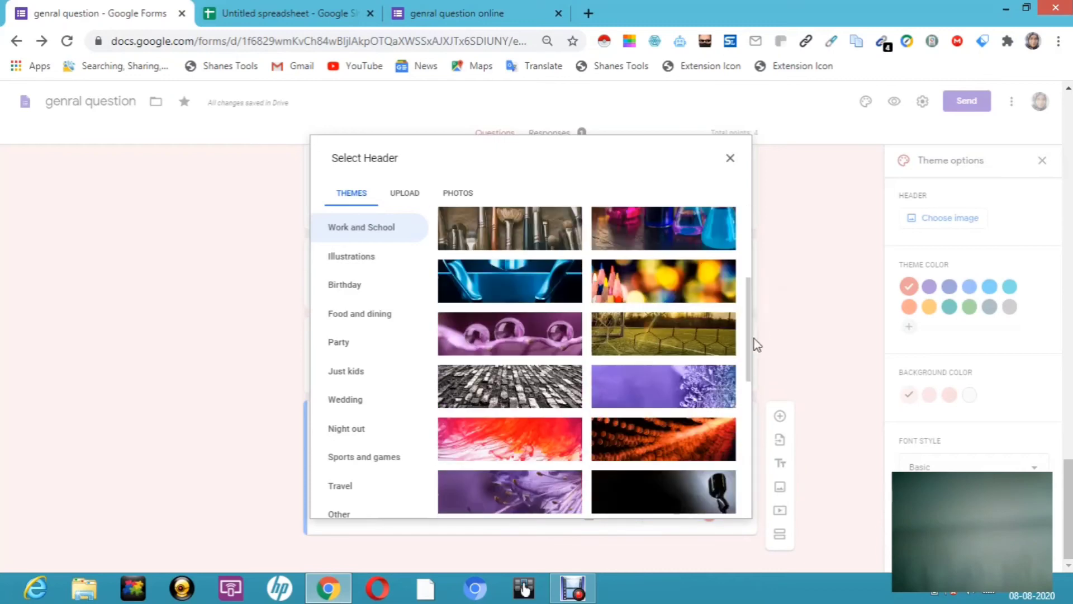
pyautogui.scroll(5, 752, 341)
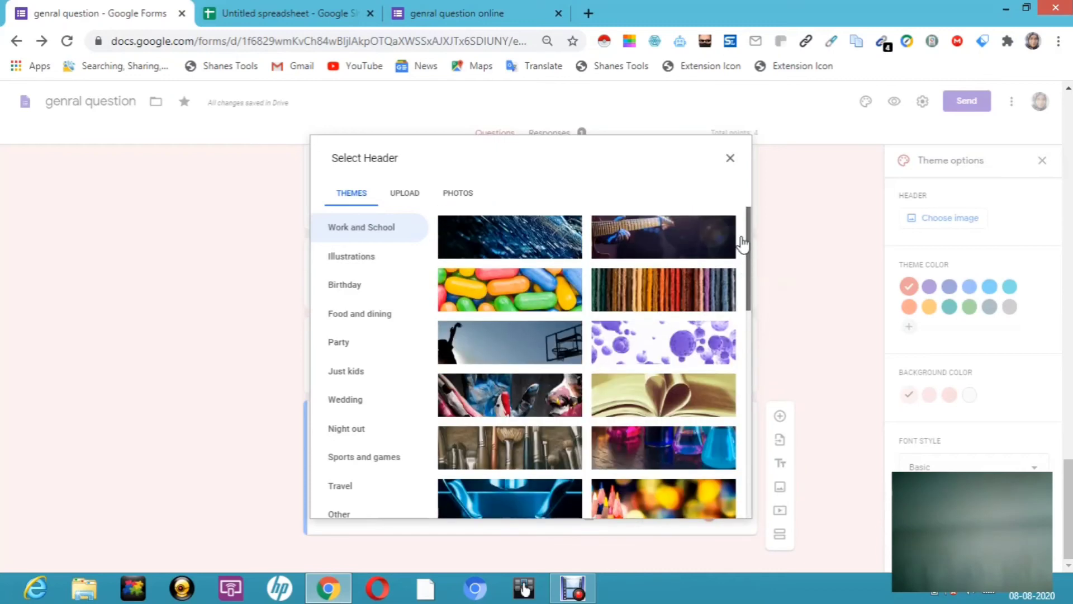
pyautogui.doubleClick(689, 282)
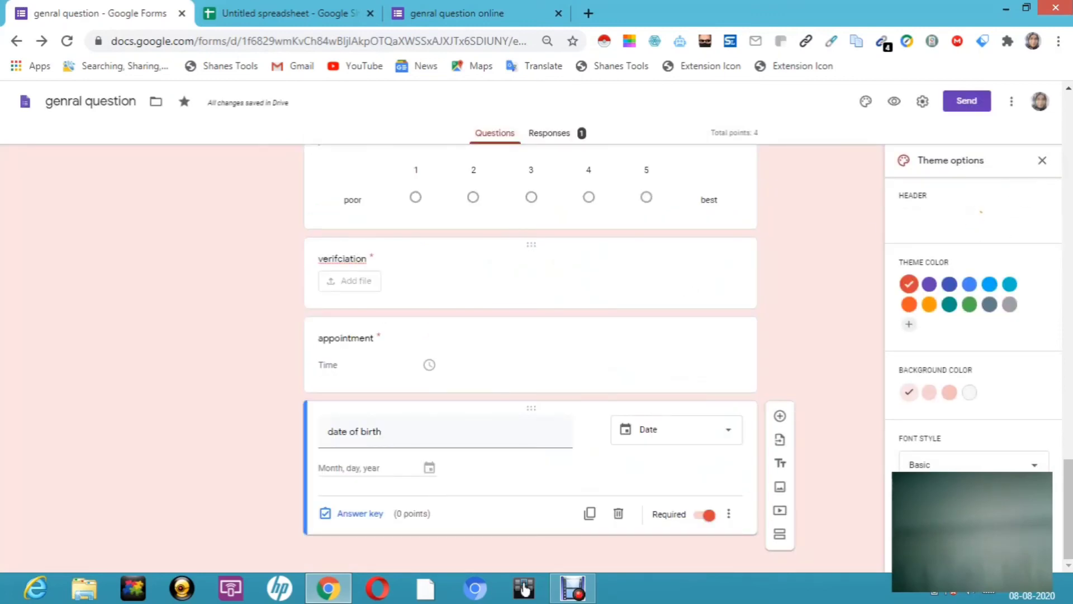
pyautogui.moveTo(1068, 525); pyautogui.dragTo(1060, 68)
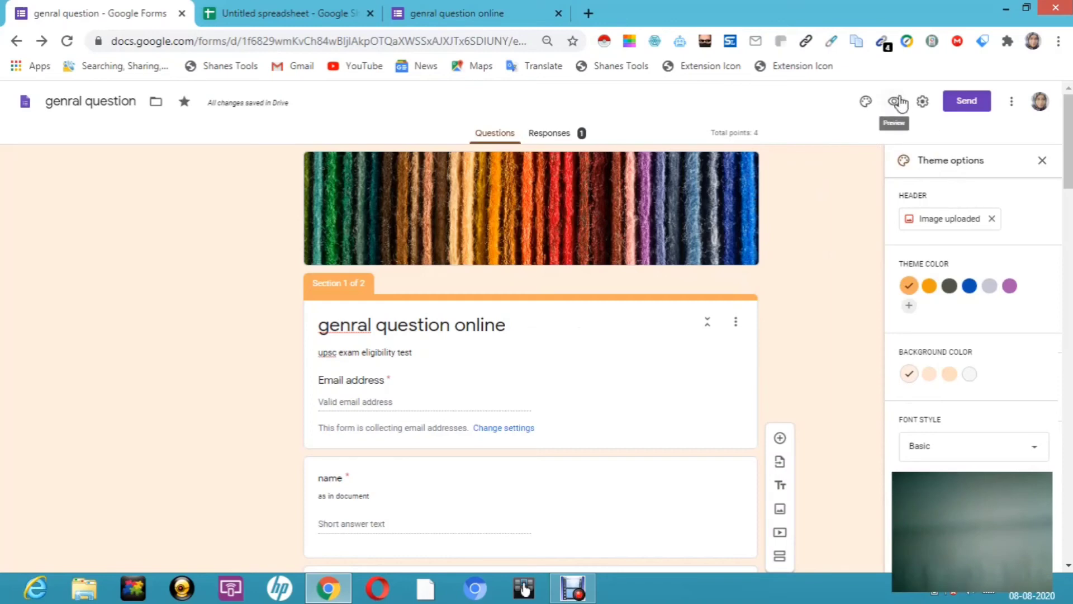
# Step: Copy the form's shortened share link; embedding is unavailable due to file uploads
pyautogui.click(966, 101)
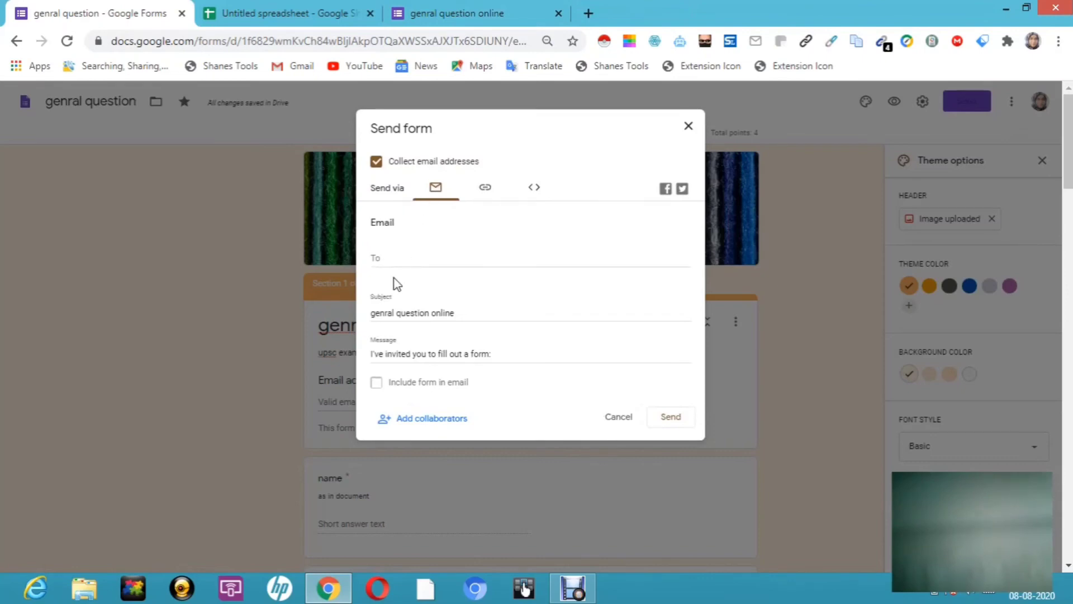
pyautogui.click(394, 255)
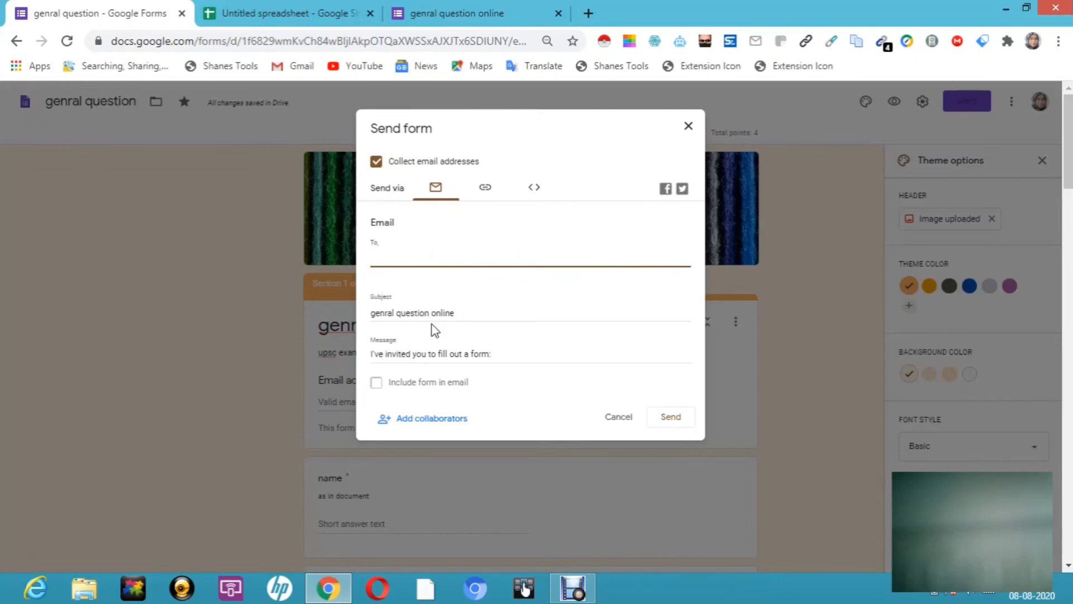
pyautogui.click(377, 386)
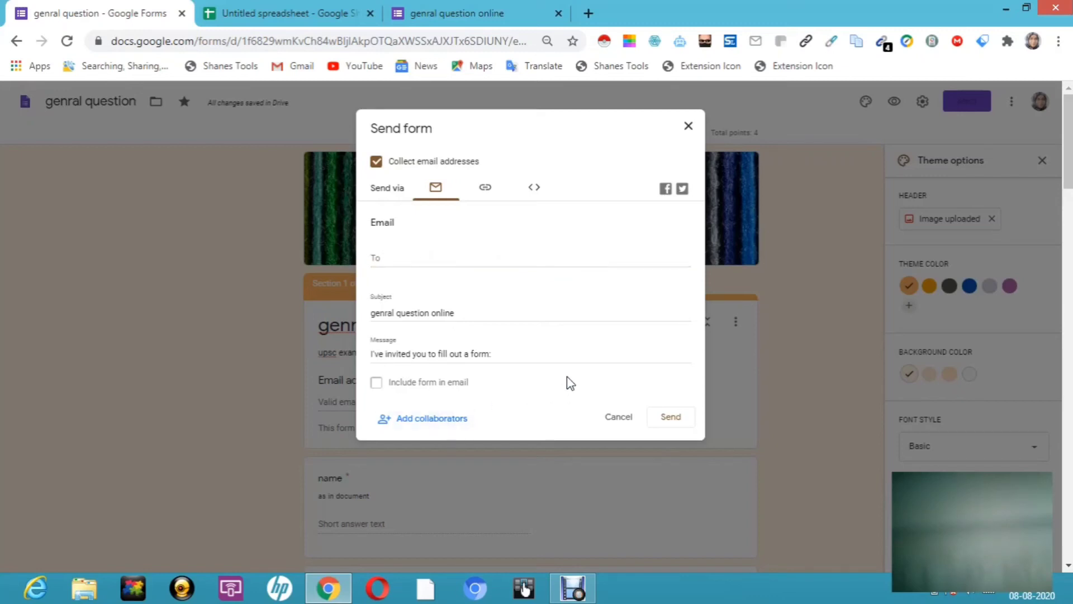
pyautogui.click(486, 188)
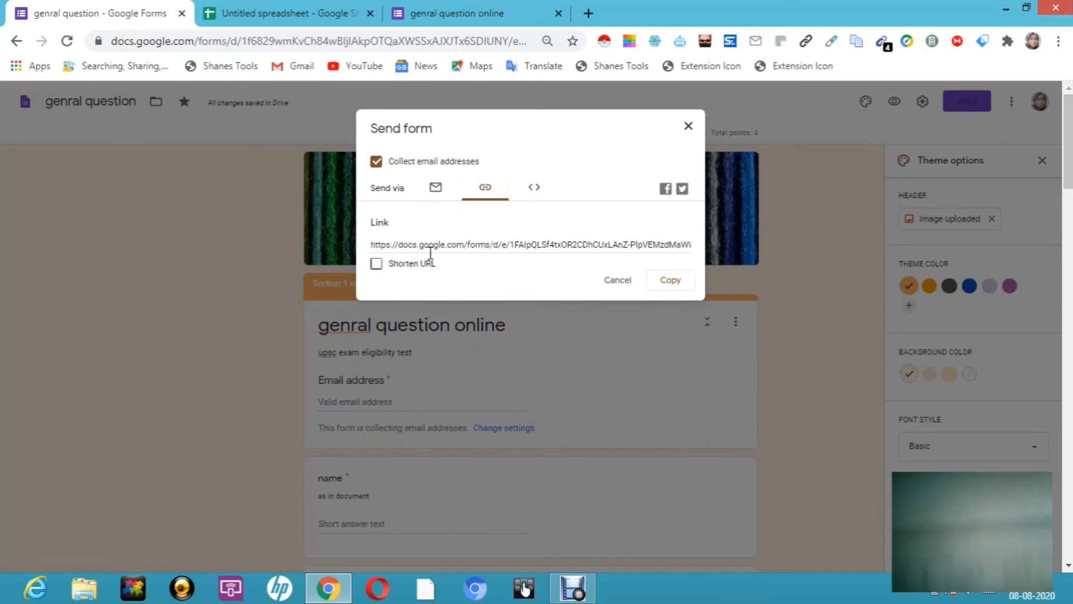
pyautogui.click(378, 263)
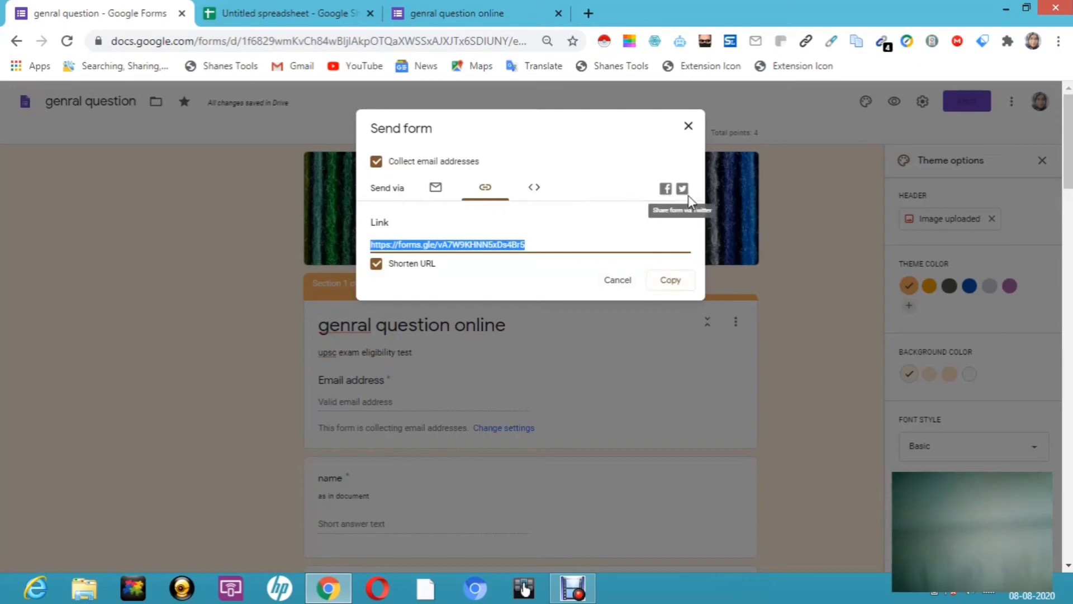
pyautogui.click(670, 282)
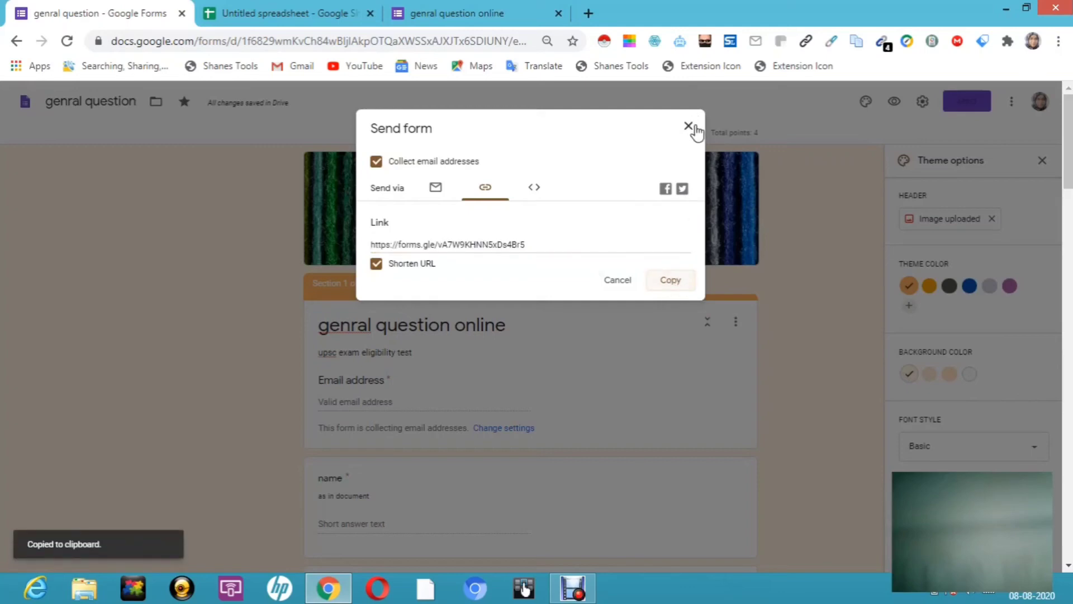
pyautogui.click(536, 191)
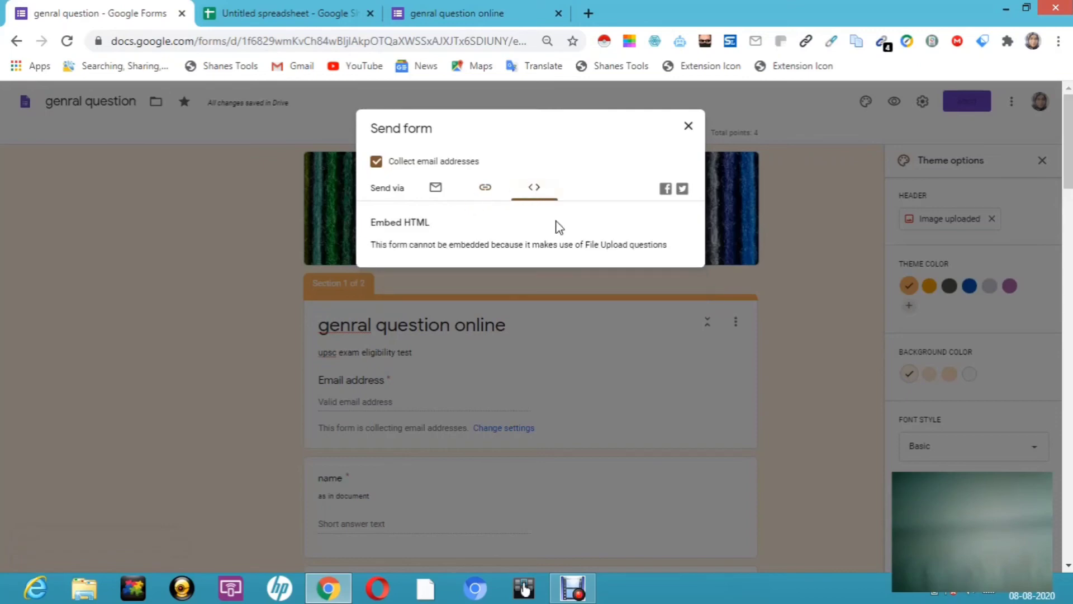
pyautogui.click(692, 126)
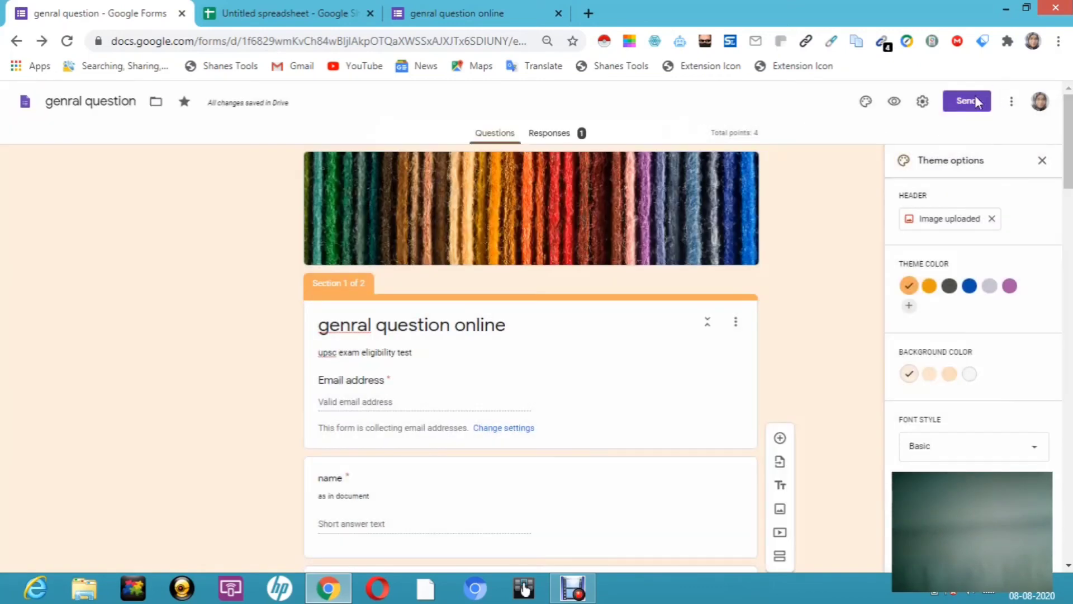
pyautogui.click(1011, 102)
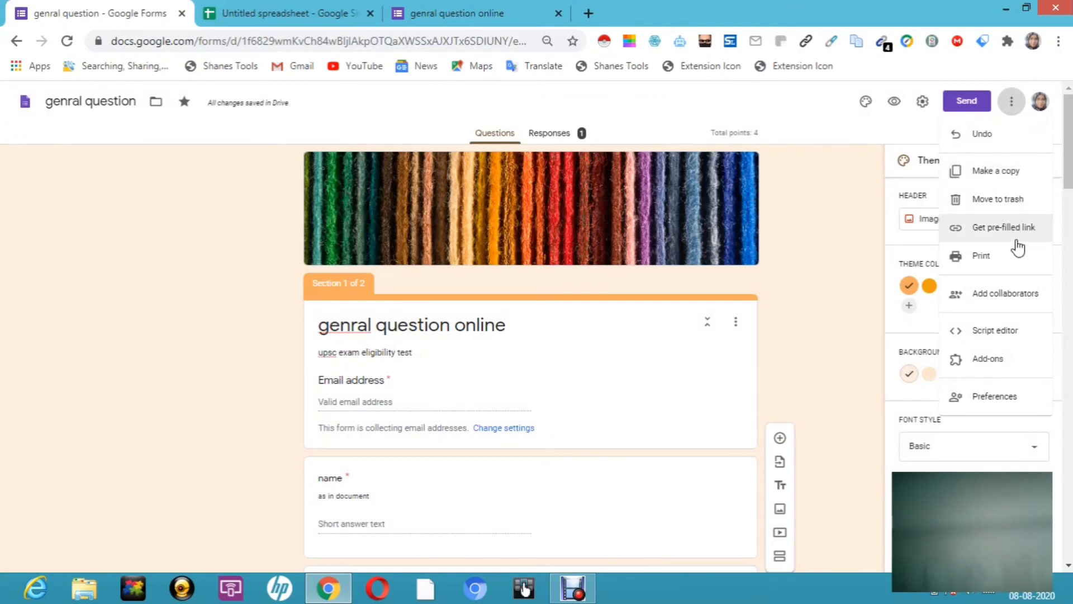
pyautogui.click(1019, 297)
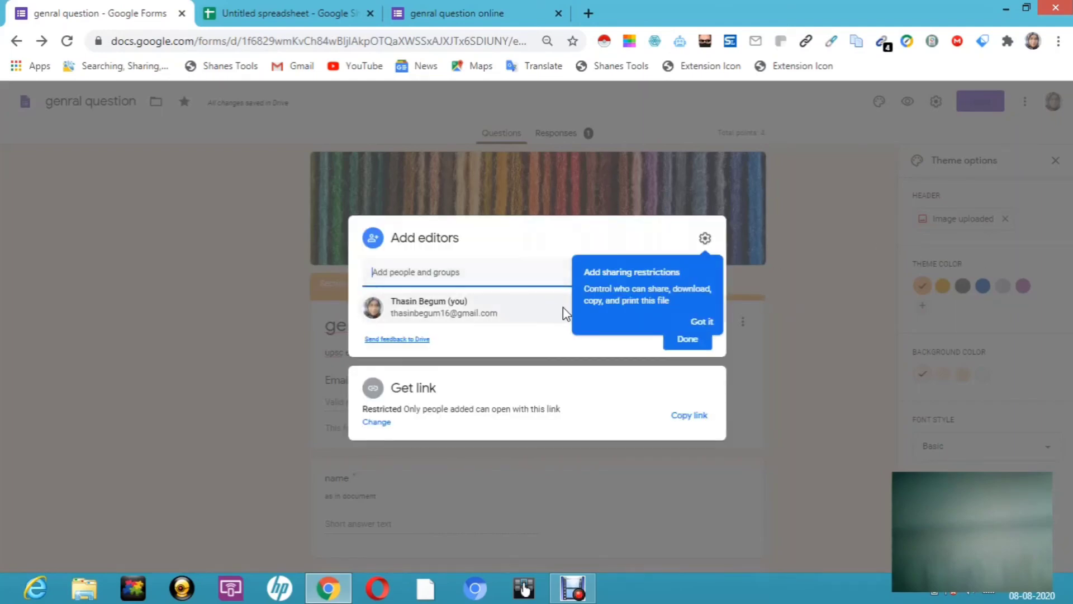
pyautogui.click(706, 241)
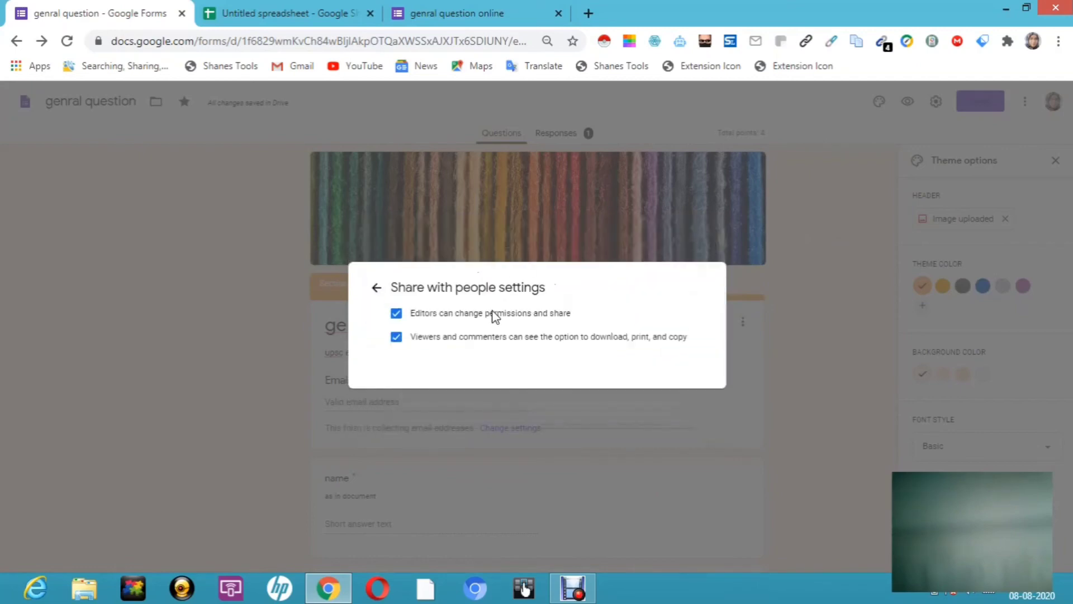
pyautogui.click(824, 299)
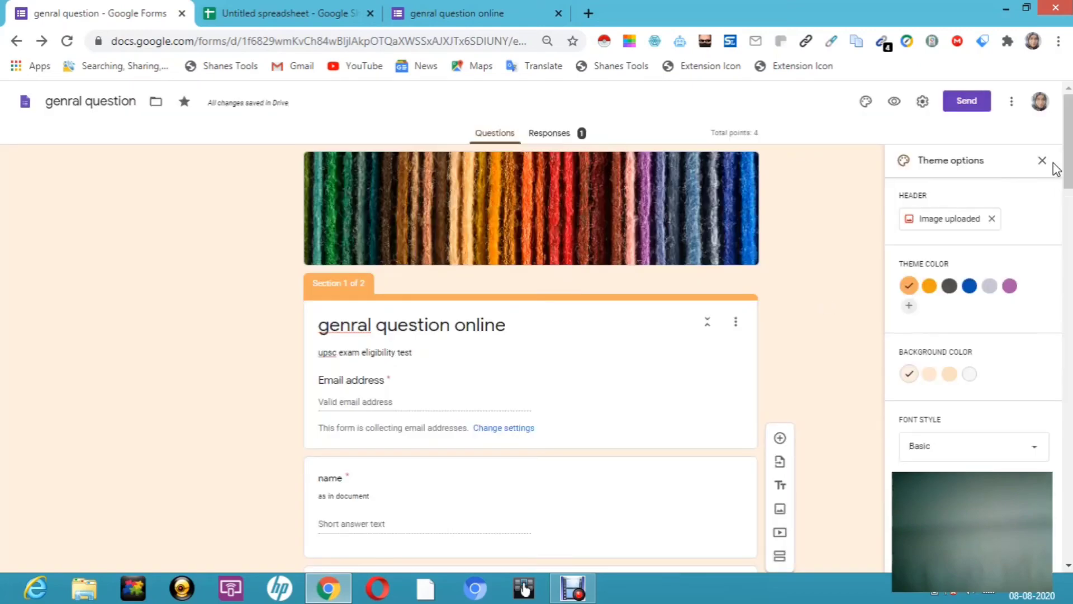
pyautogui.click(1012, 104)
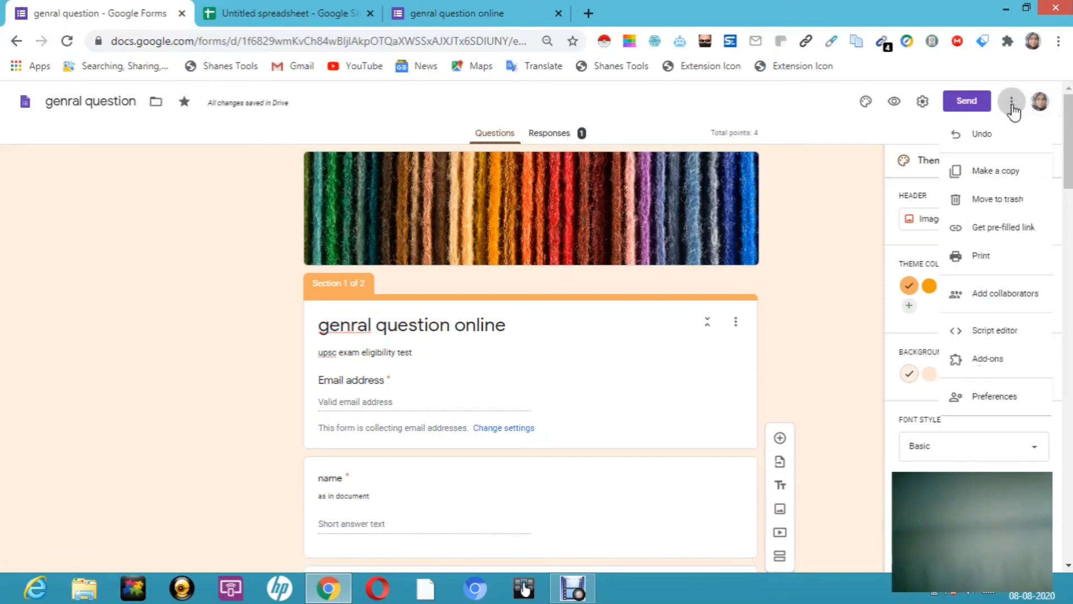
pyautogui.click(996, 366)
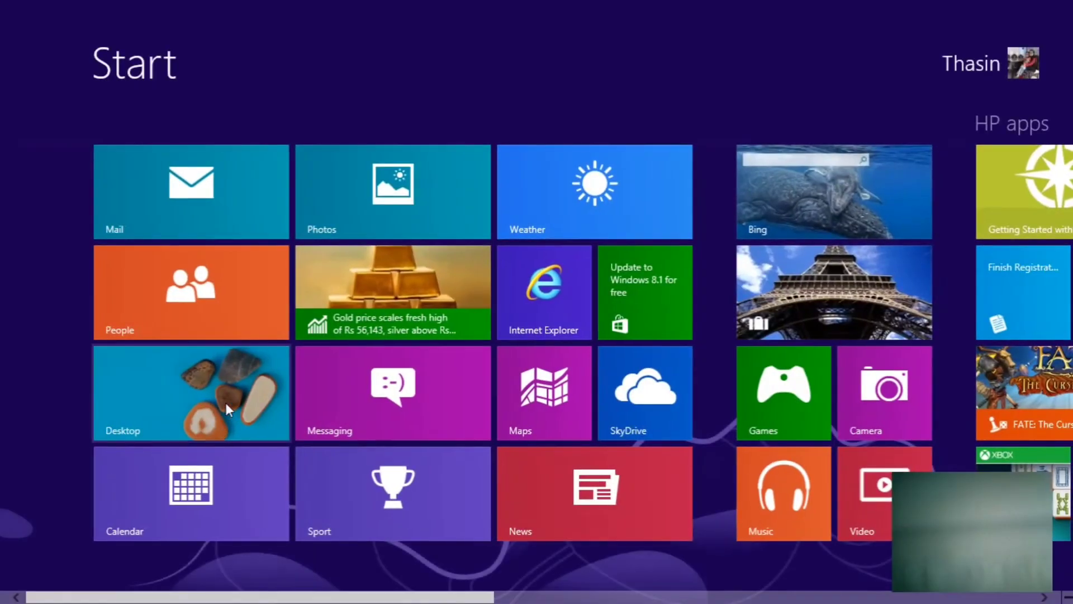
pyautogui.click(226, 402)
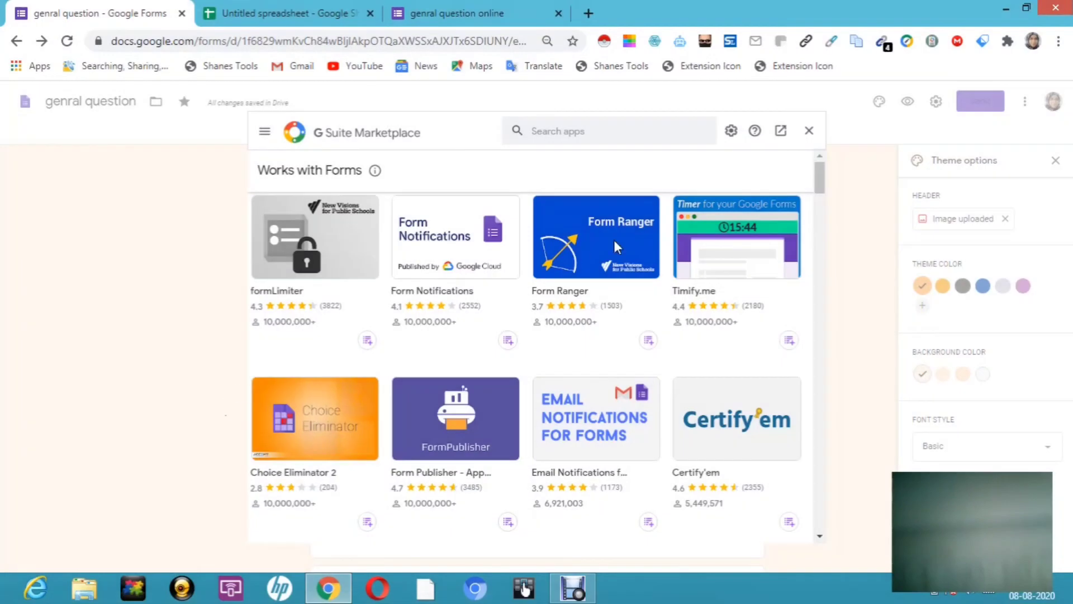
pyautogui.click(810, 132)
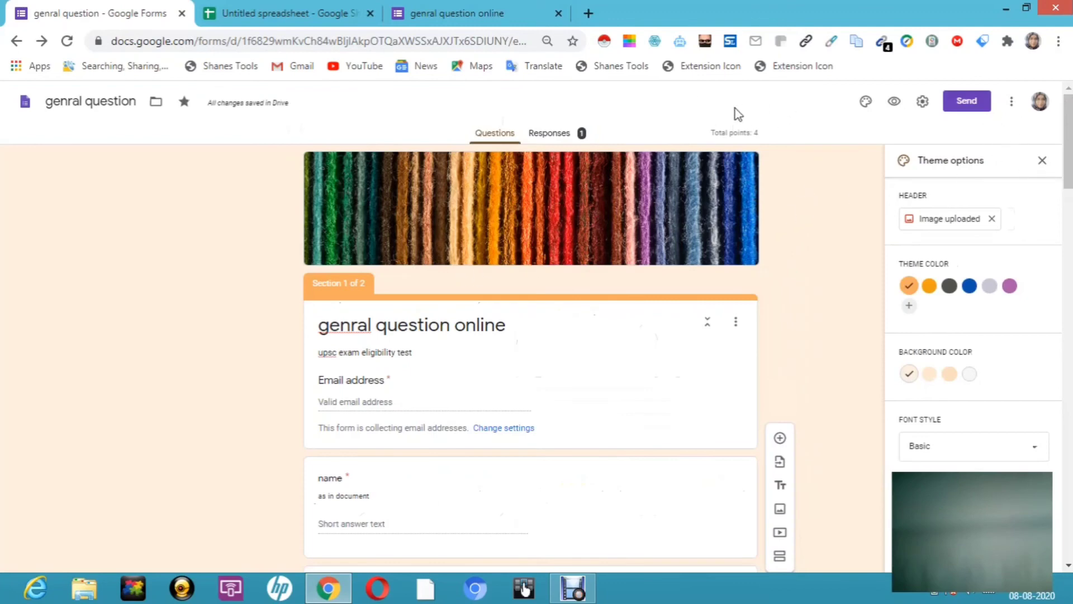
# Step: Preview the live form, which says you've already responded, then view the responses spreadsheet
pyautogui.click(893, 102)
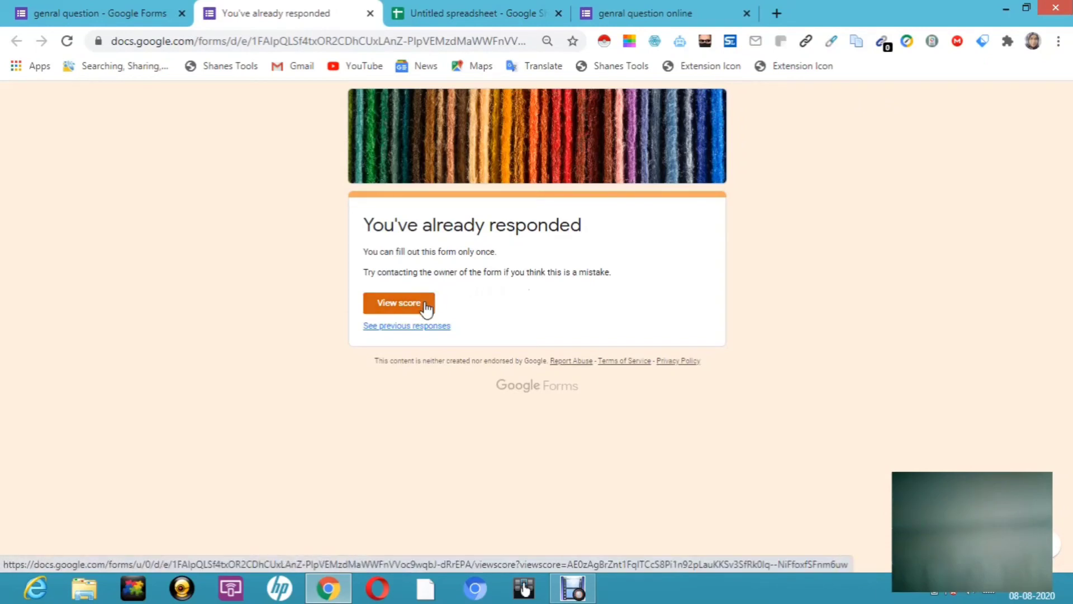
pyautogui.click(516, 11)
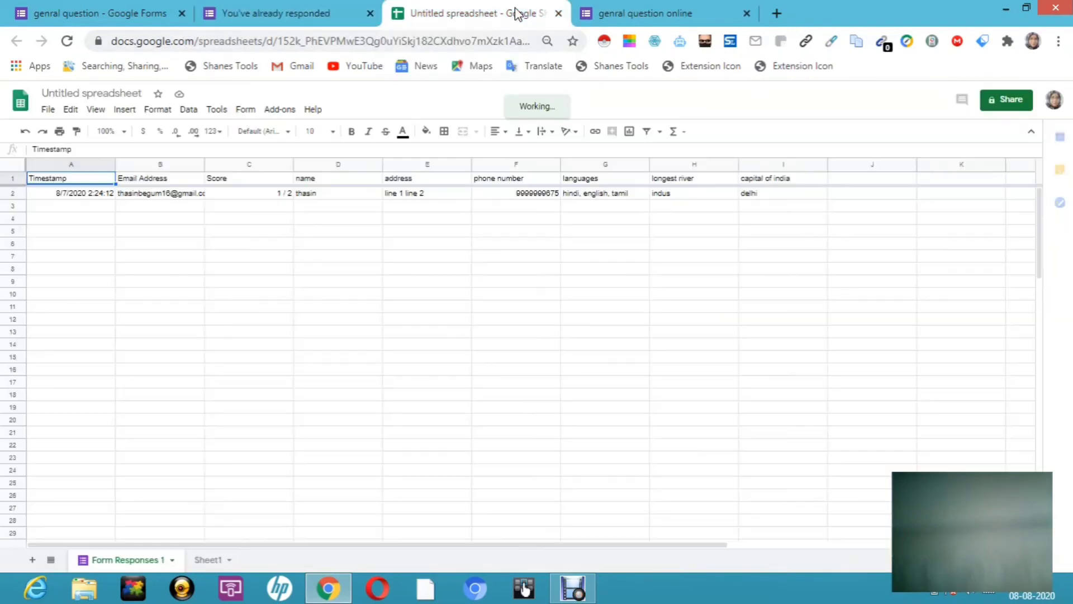
# Step: Review the single response row in Form Responses 1, then return to the form preview
pyautogui.click(572, 587)
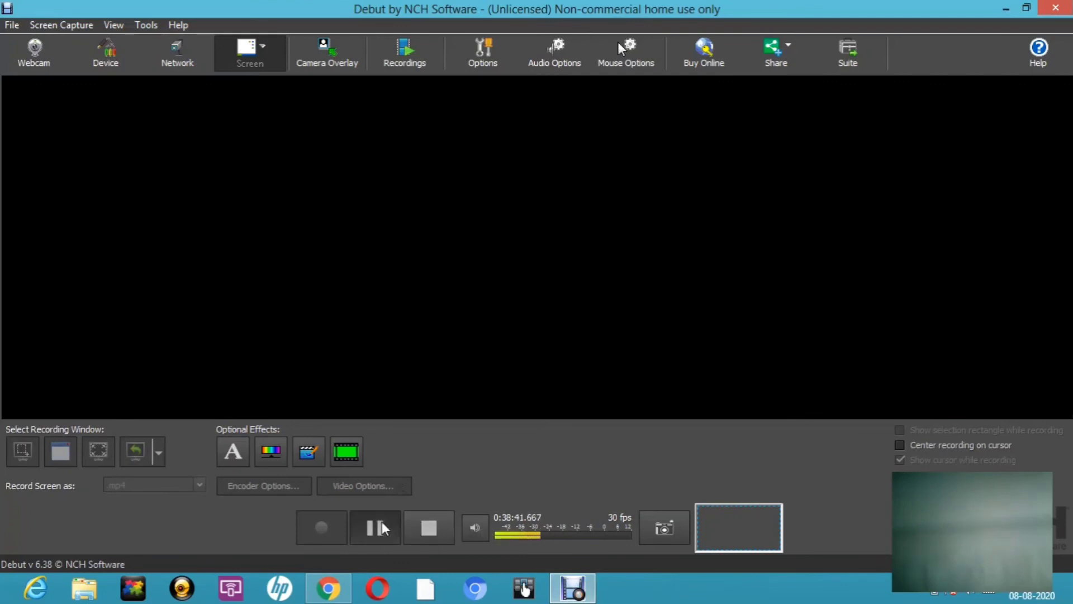
pyautogui.click(381, 521)
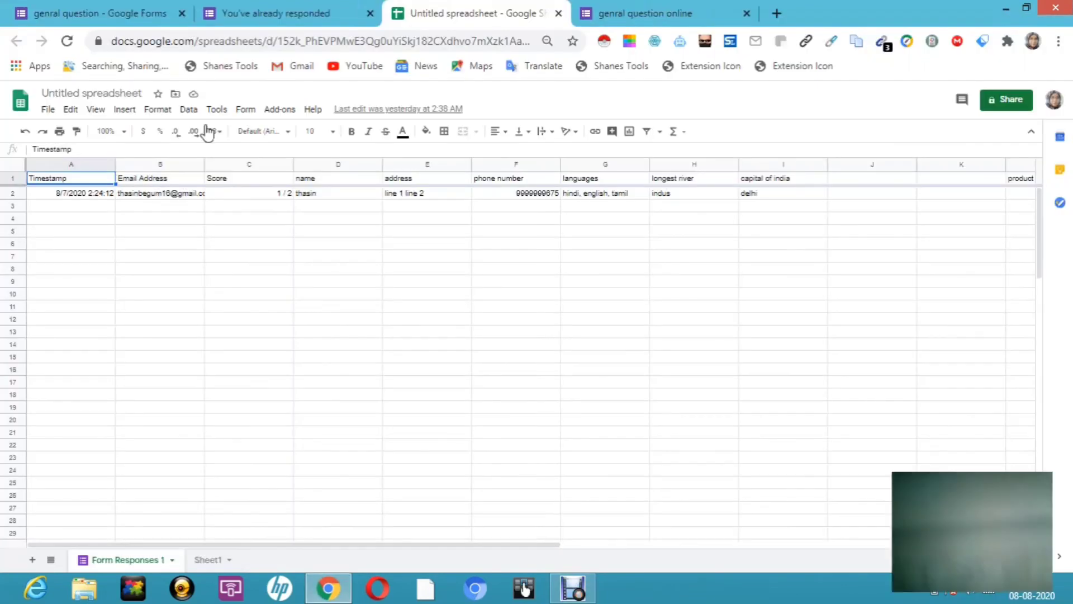
pyautogui.click(287, 17)
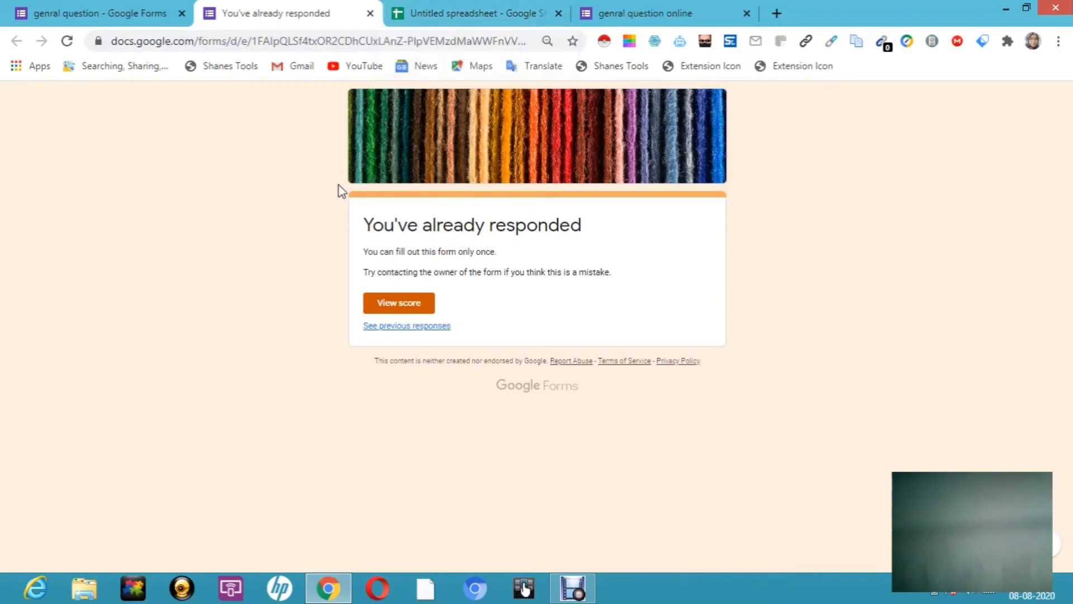
# Step: Turn off 'Limit to 1 response', save the settings, and preview the form again
pyautogui.click(154, 24)
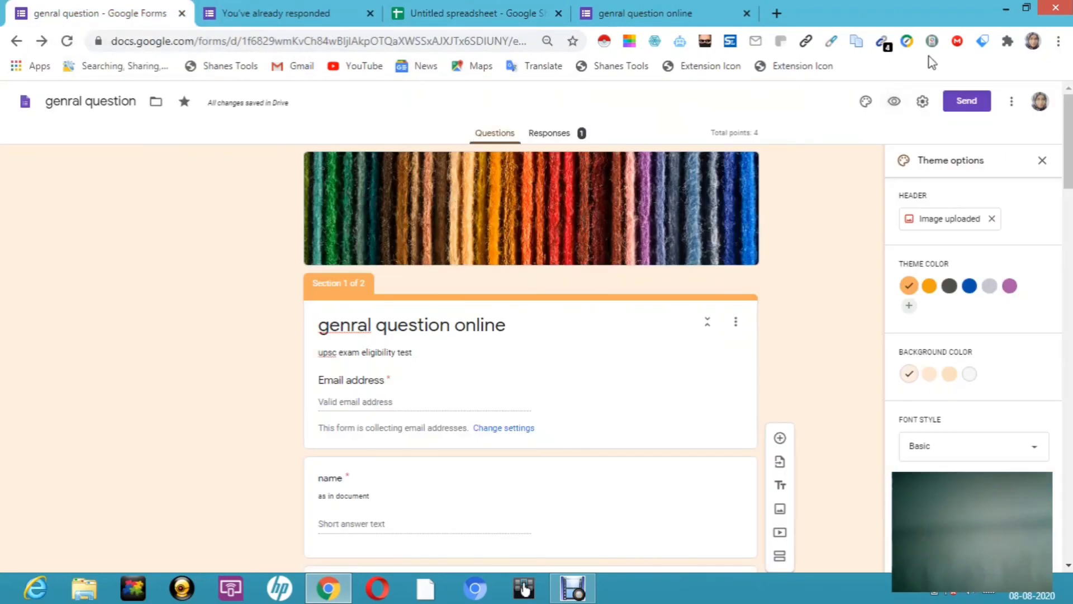
pyautogui.click(922, 103)
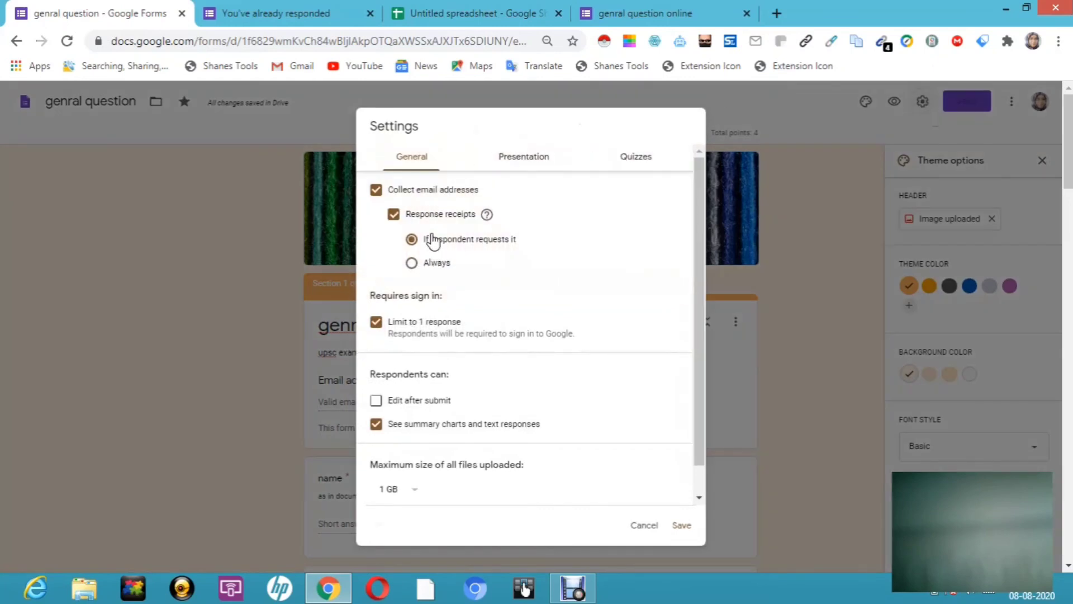
pyautogui.click(376, 325)
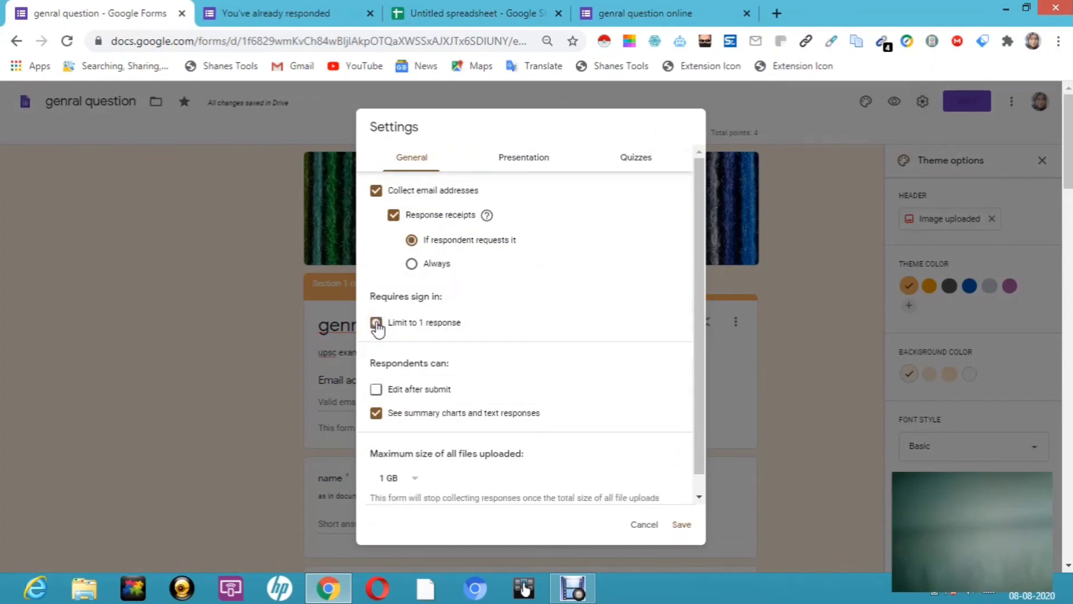
pyautogui.click(679, 527)
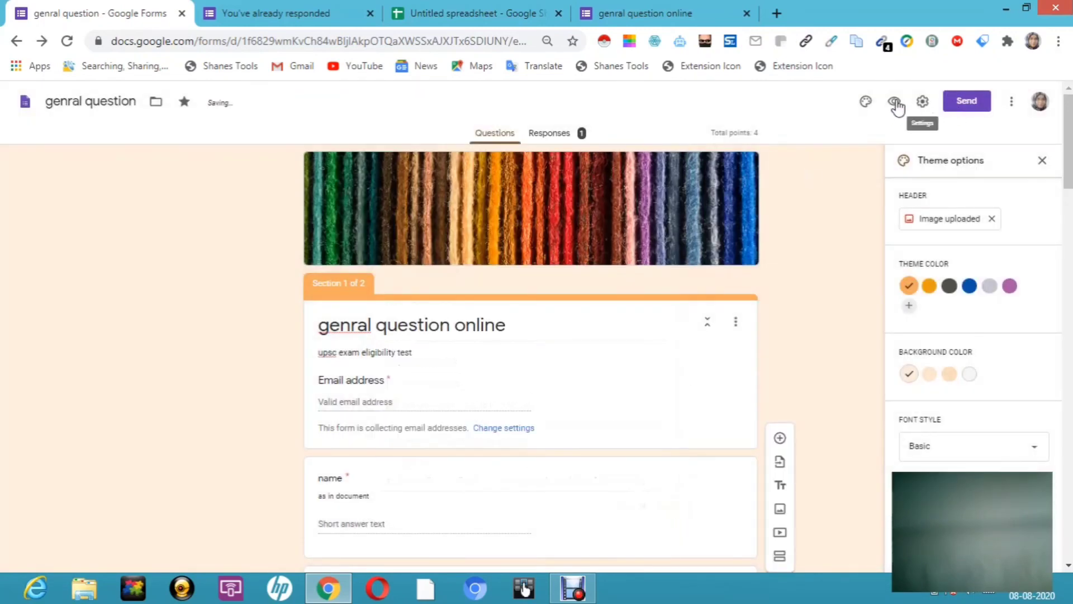
pyautogui.click(895, 102)
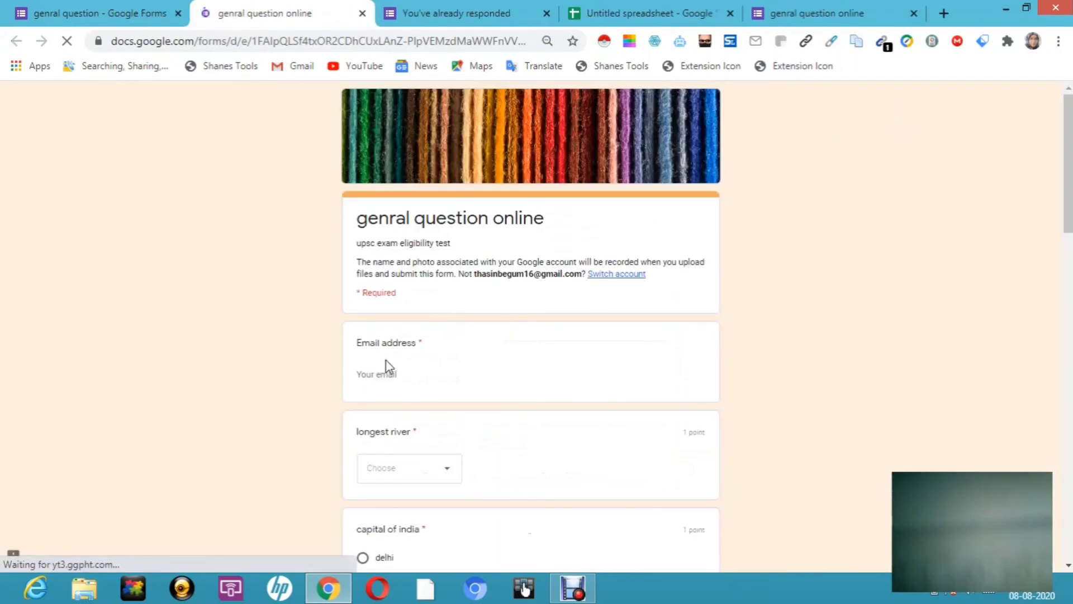
# Step: Enter the respondent's email address in the Email field
pyautogui.click(379, 374)
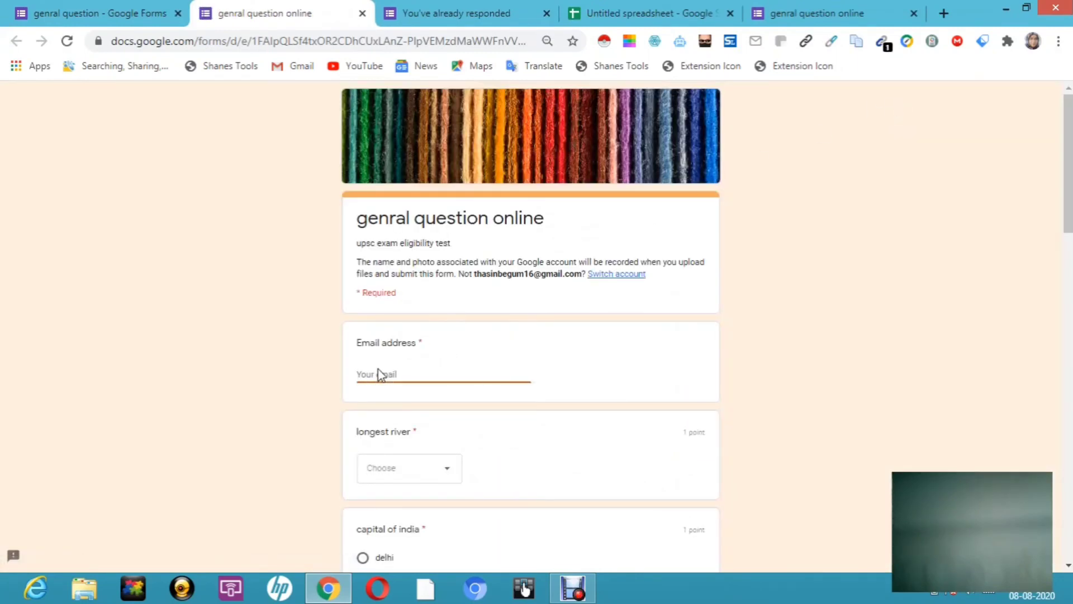
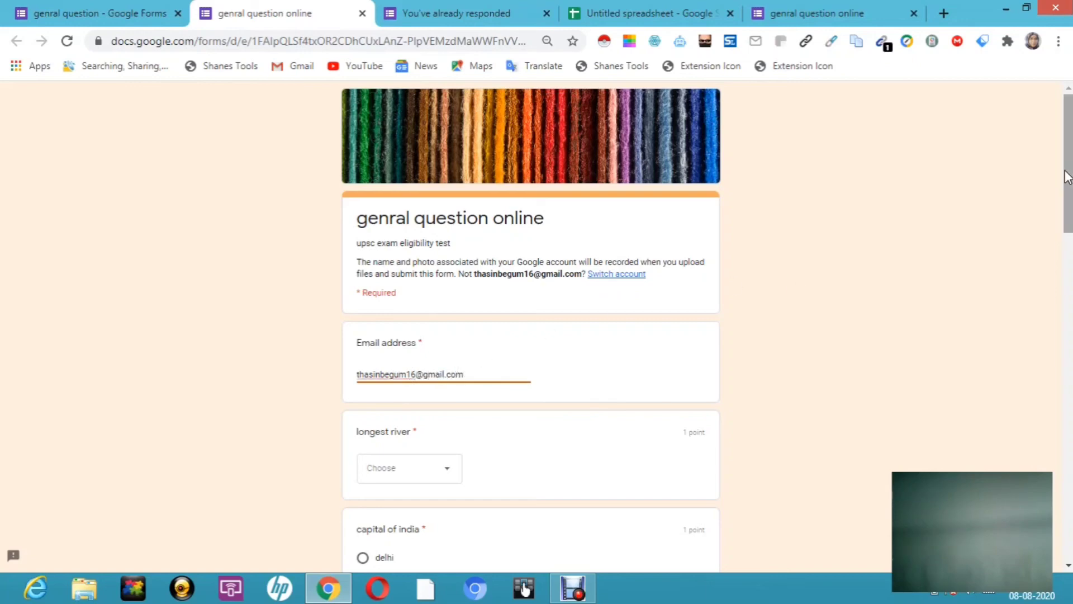
pyautogui.scroll(-4, 1067, 178)
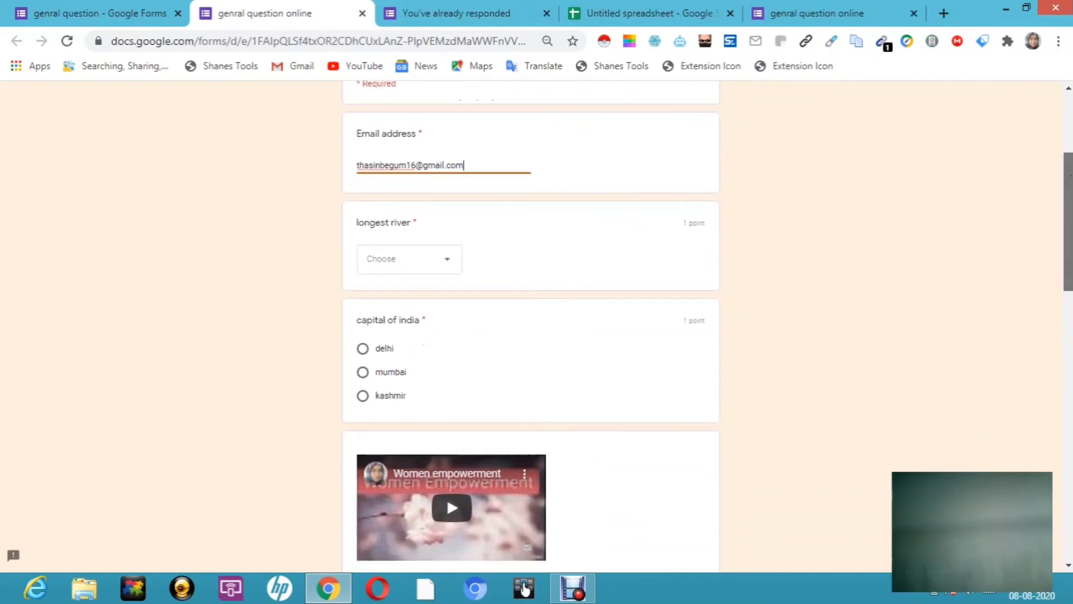
# Step: Answer 'neil' for longest river and 'delhi' for capital of india
pyautogui.click(452, 264)
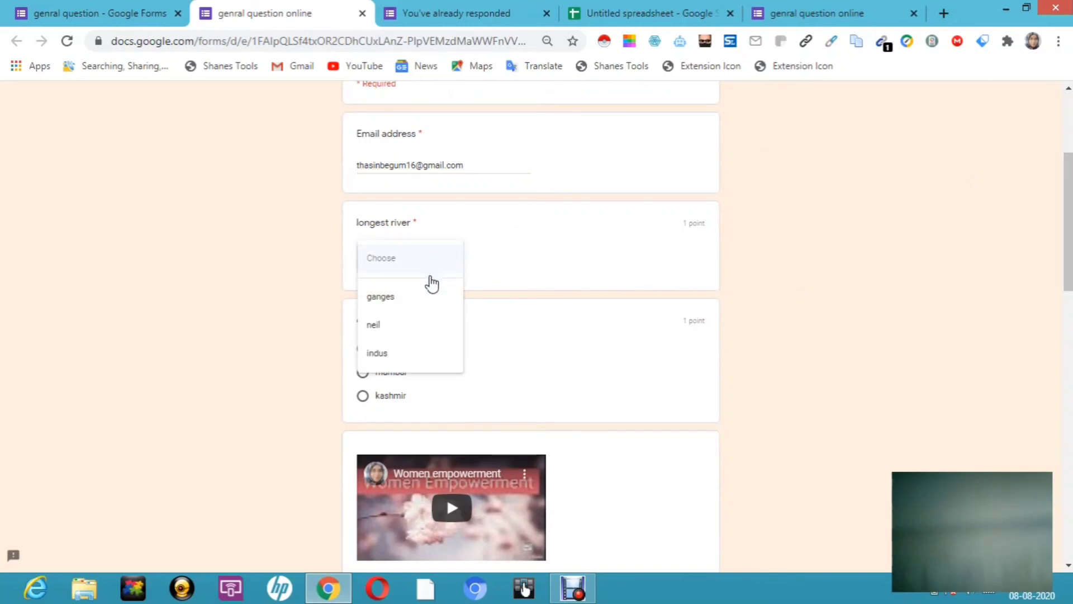
pyautogui.click(407, 332)
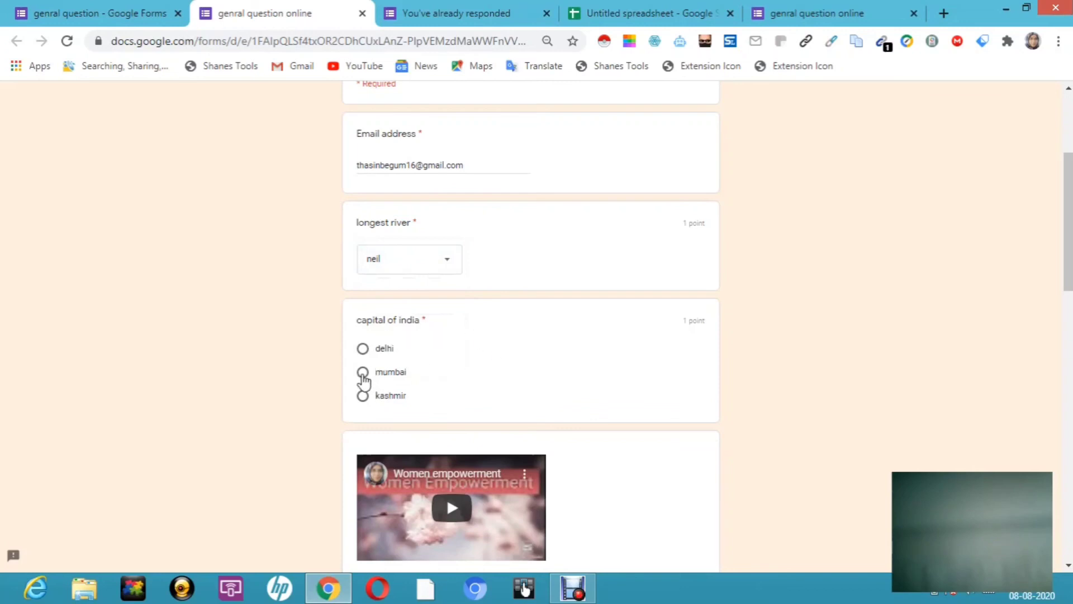
pyautogui.click(362, 349)
pyautogui.scroll(-4, 1071, 211)
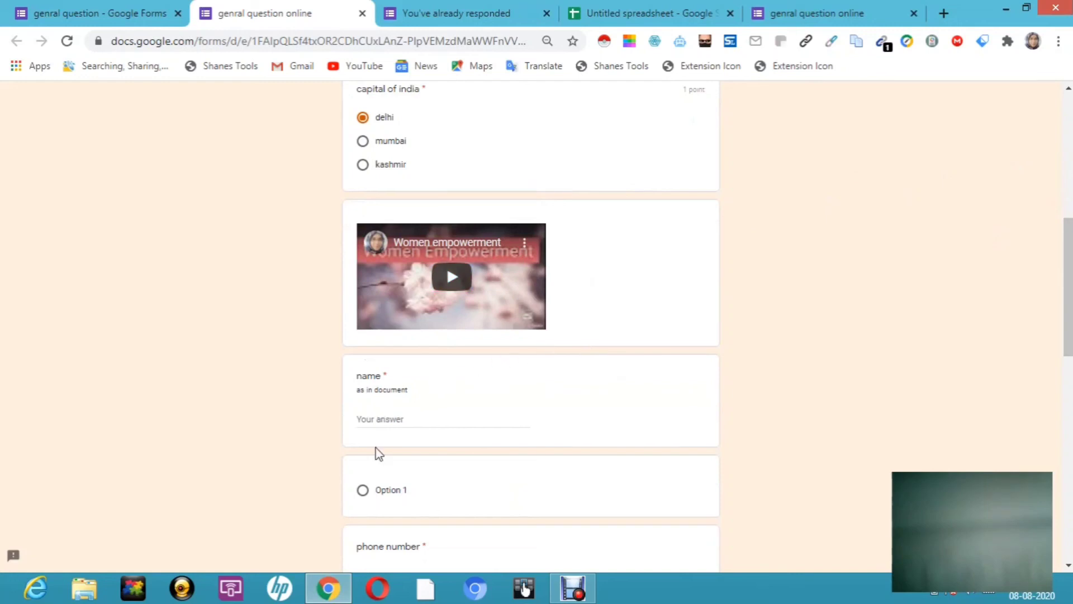
# Step: Fill in the name, a 10-digit phone number and the address answers
pyautogui.click(387, 418)
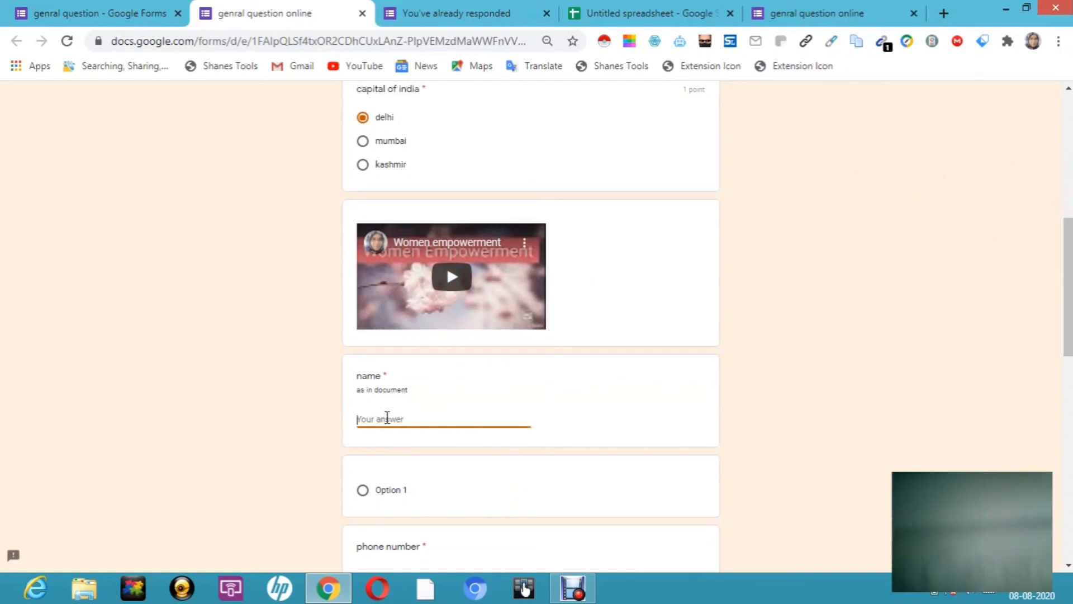
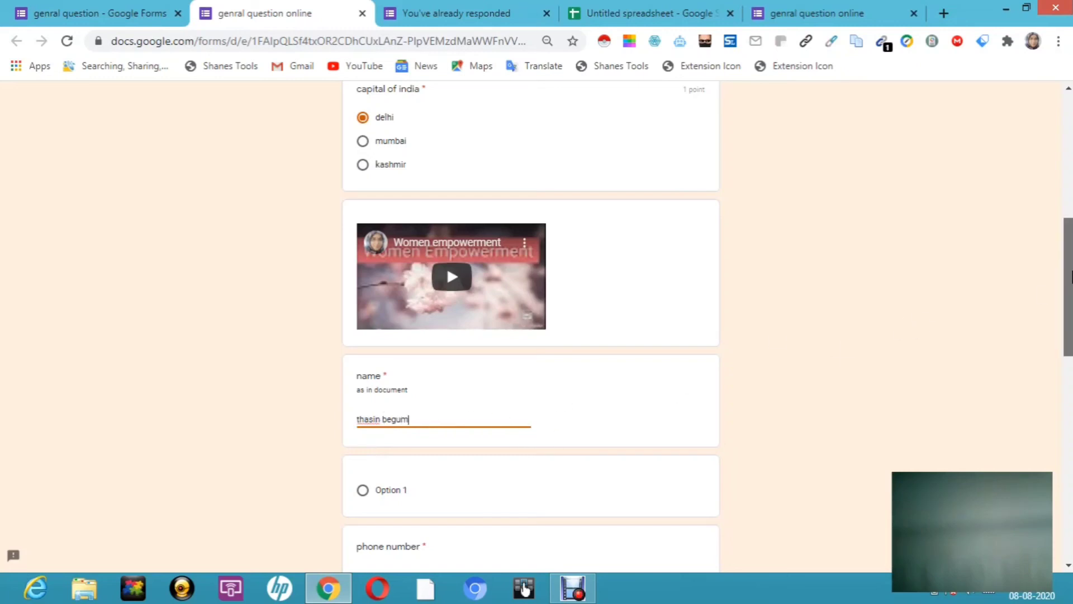
pyautogui.scroll(-2, 531, 324)
pyautogui.scroll(-1, 531, 325)
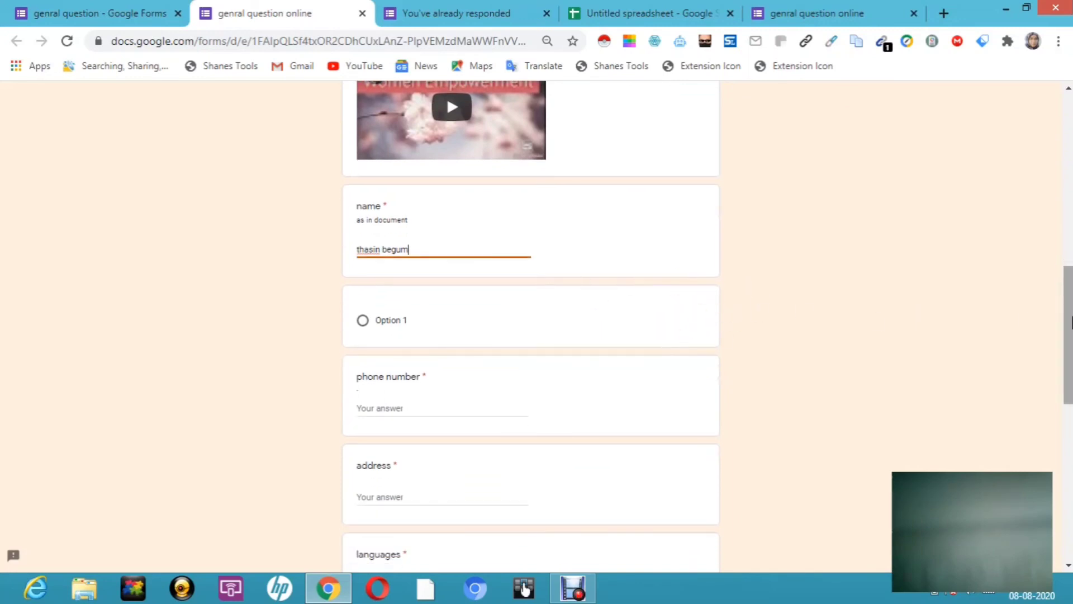
pyautogui.moveTo(1069, 323); pyautogui.dragTo(1069, 367)
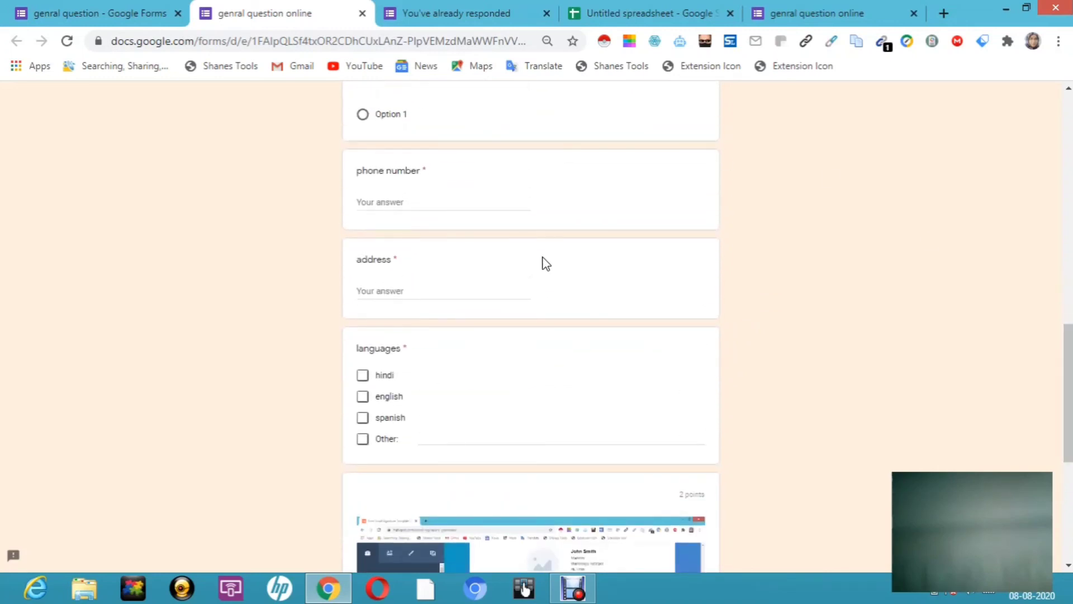
pyautogui.click(429, 208)
pyautogui.write('1234567')
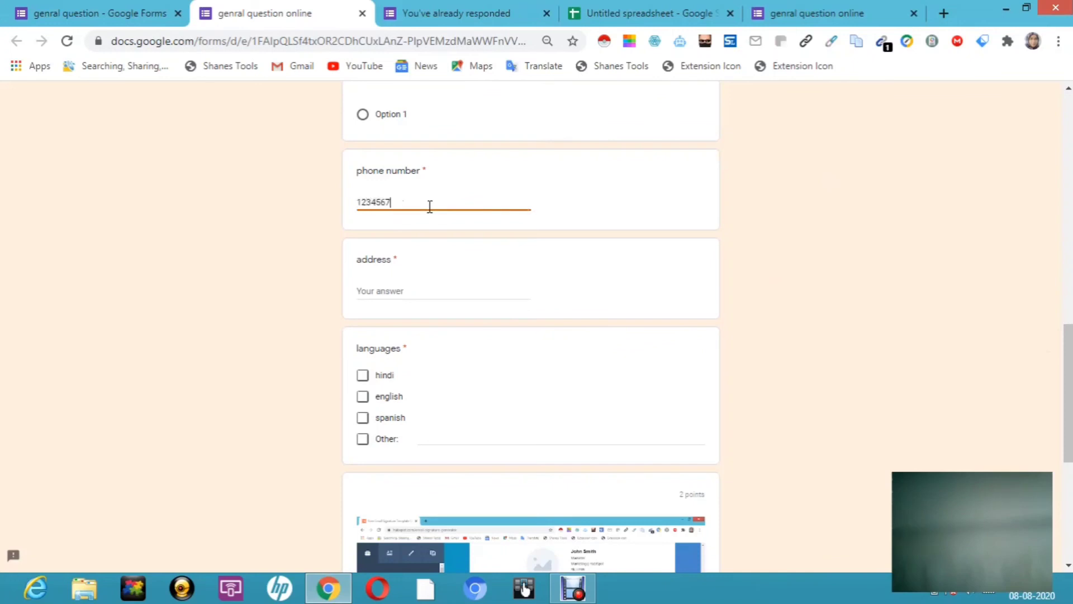
pyautogui.write('8901')
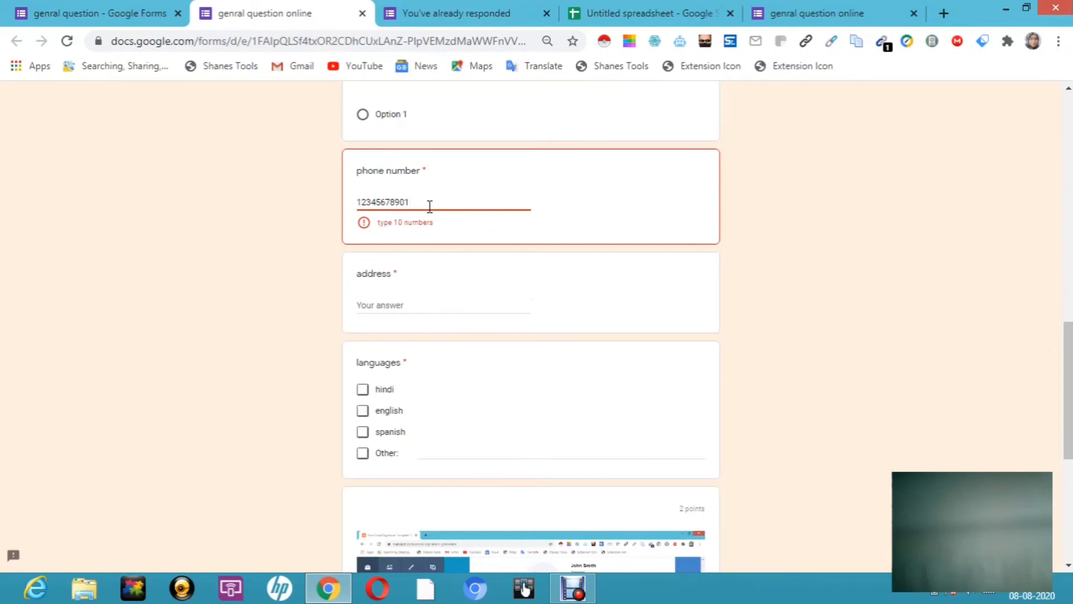
pyautogui.press('BackSpace')
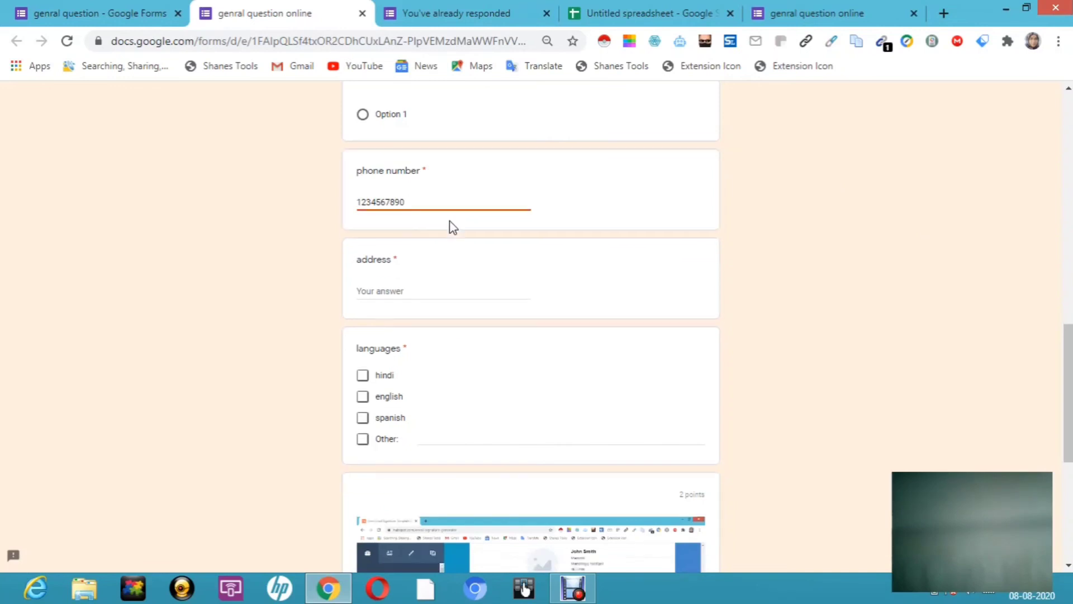
pyautogui.click(384, 290)
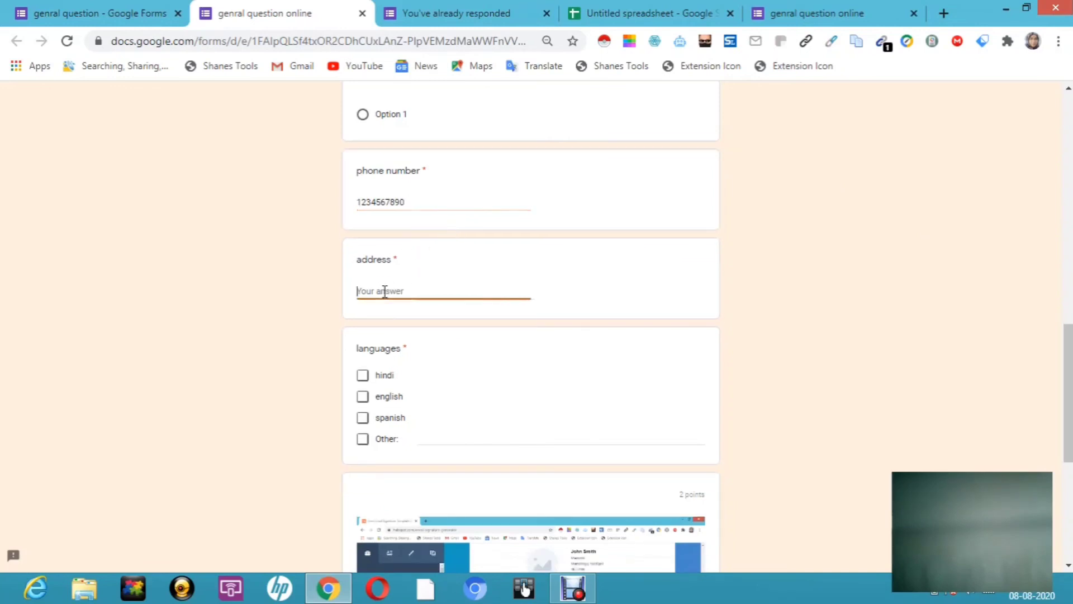
pyautogui.write('line 1 line 2')
# Step: Tick hindi, english and Other languages, choose Obbbption 2, and continue to page 2
pyautogui.click(363, 375)
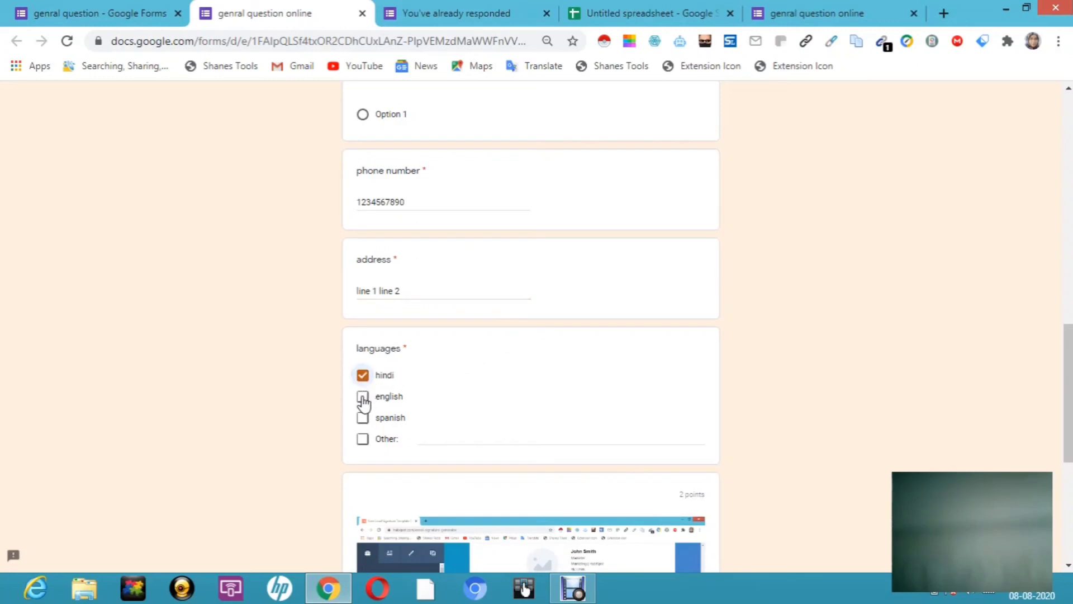
pyautogui.click(363, 397)
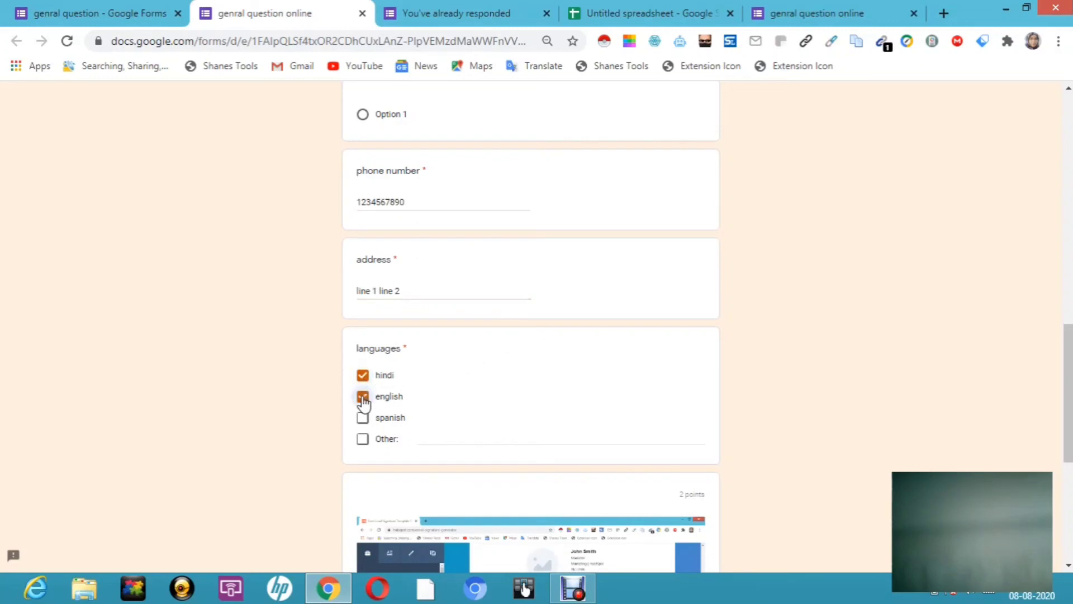
pyautogui.click(363, 439)
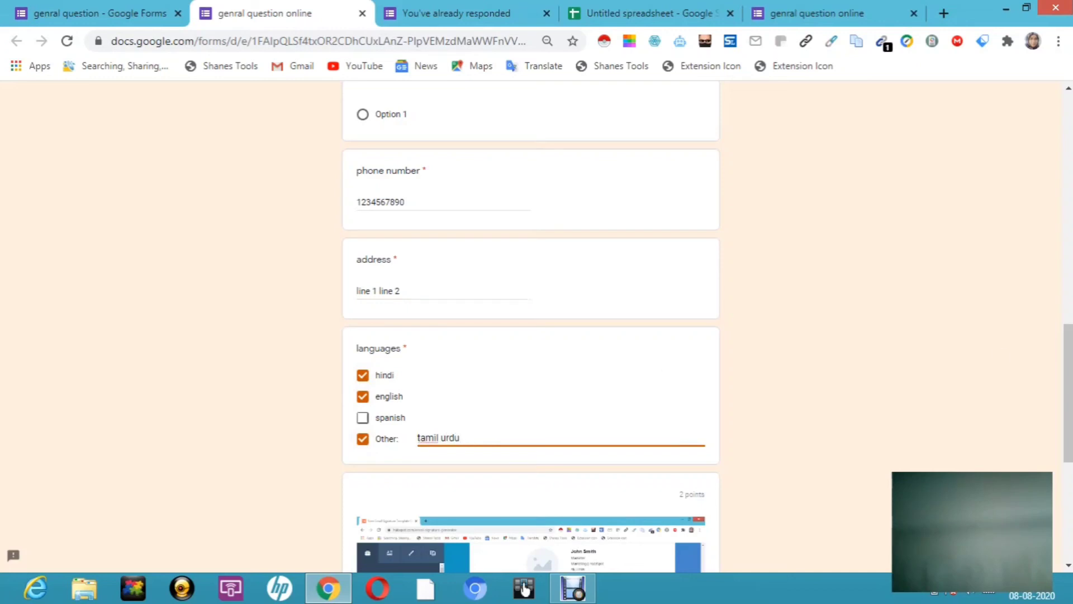
pyautogui.scroll(-5, 1069, 371)
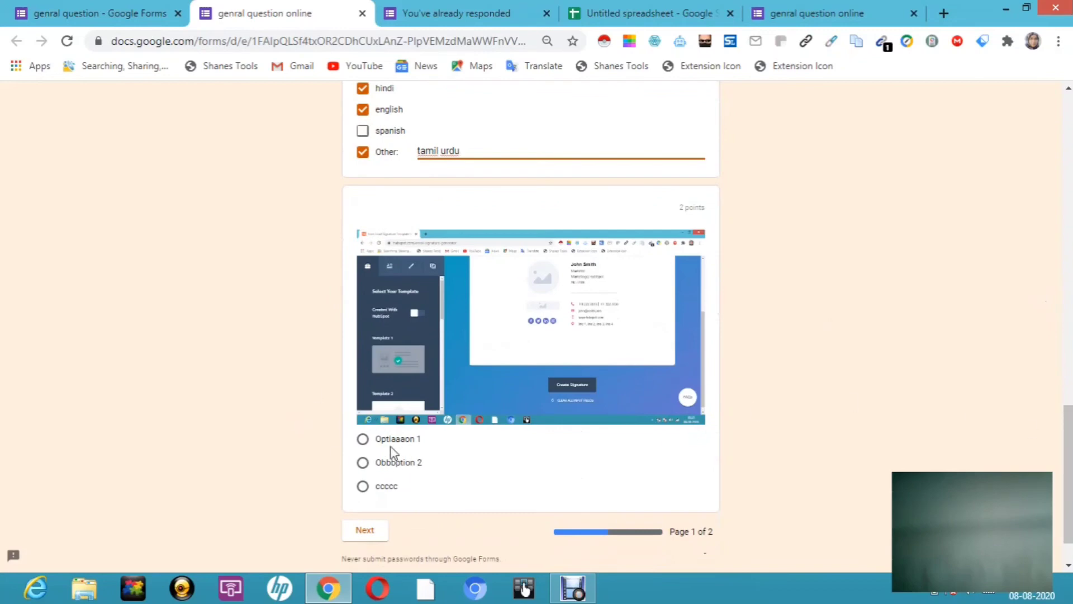
pyautogui.click(363, 467)
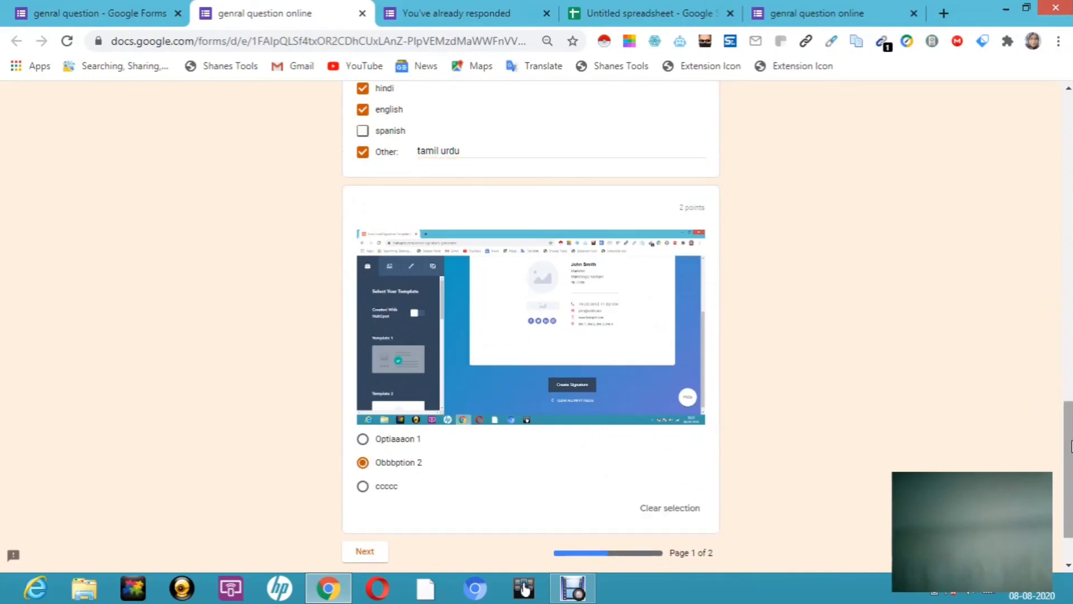
pyautogui.scroll(-3, 1069, 444)
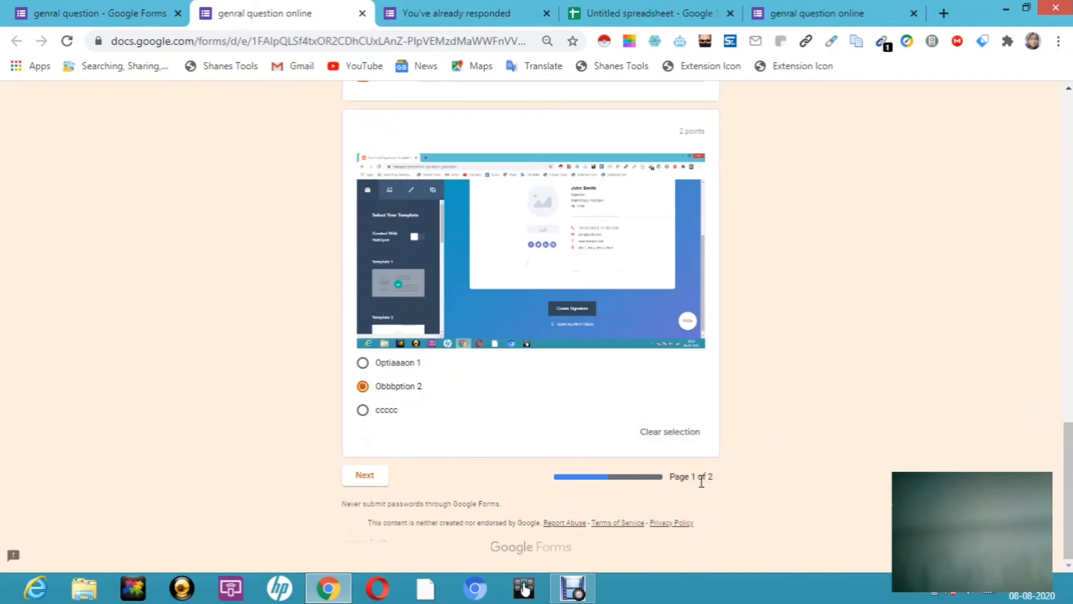
pyautogui.click(368, 480)
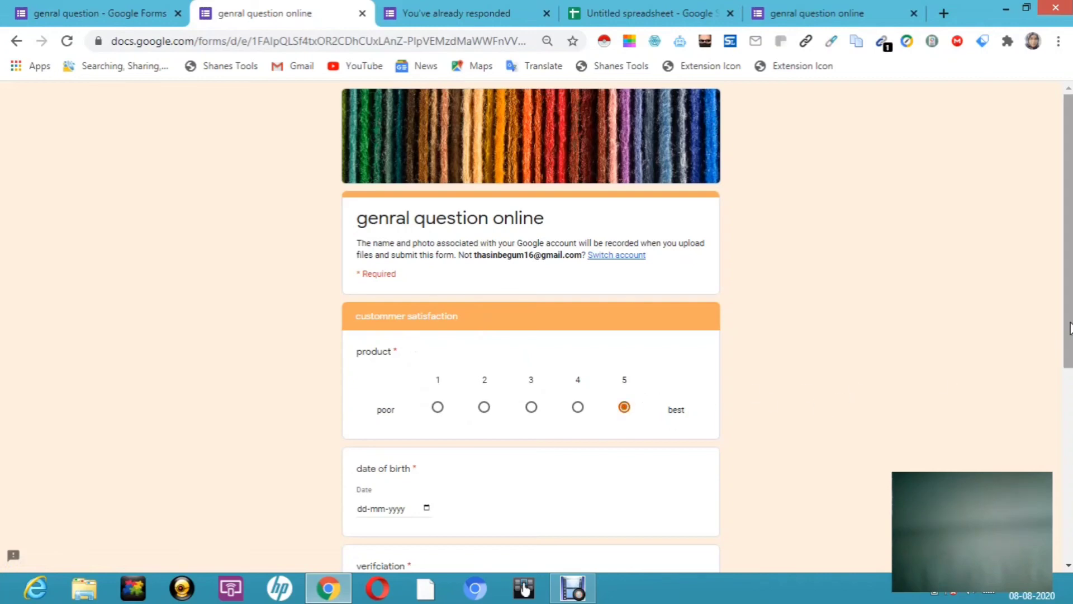
# Step: Pick 4 February 2020 in the date of birth calendar, giving 04-02-2020
pyautogui.moveTo(1068, 327); pyautogui.dragTo(1069, 408)
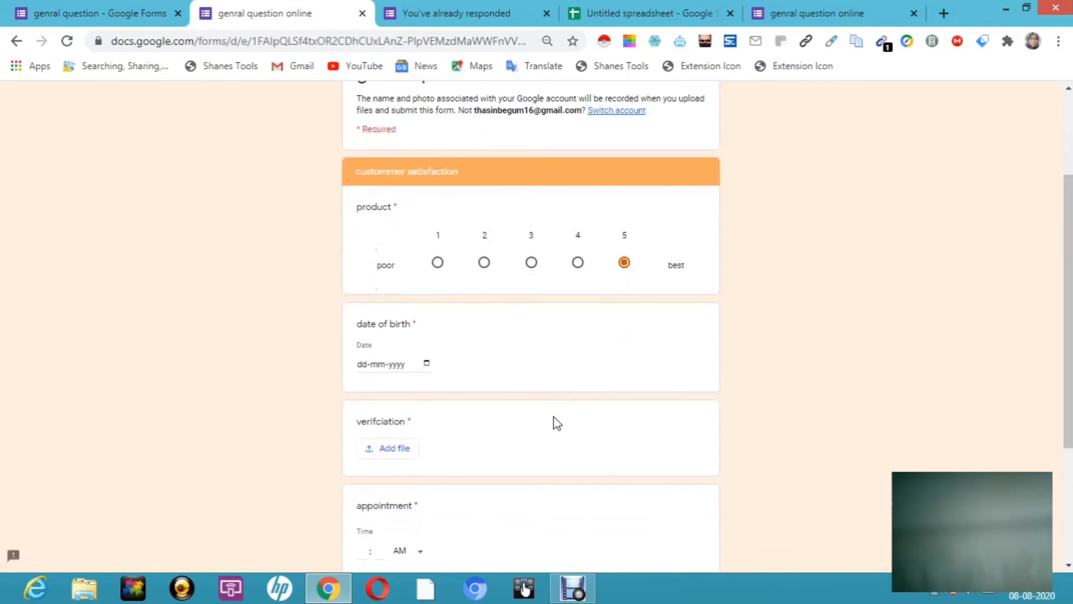
pyautogui.click(427, 364)
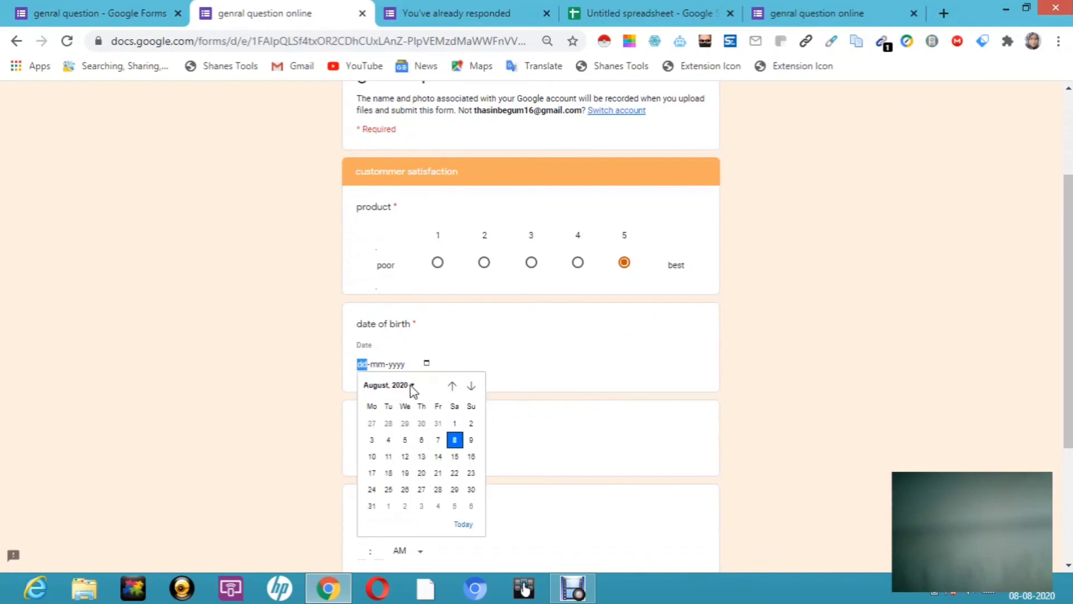
pyautogui.click(414, 386)
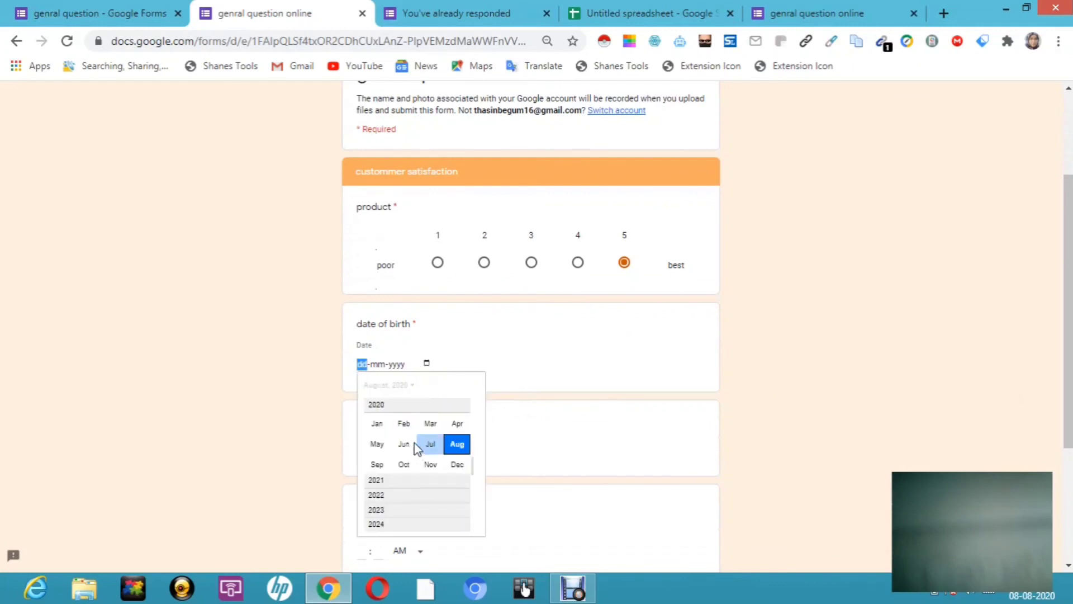
pyautogui.click(406, 427)
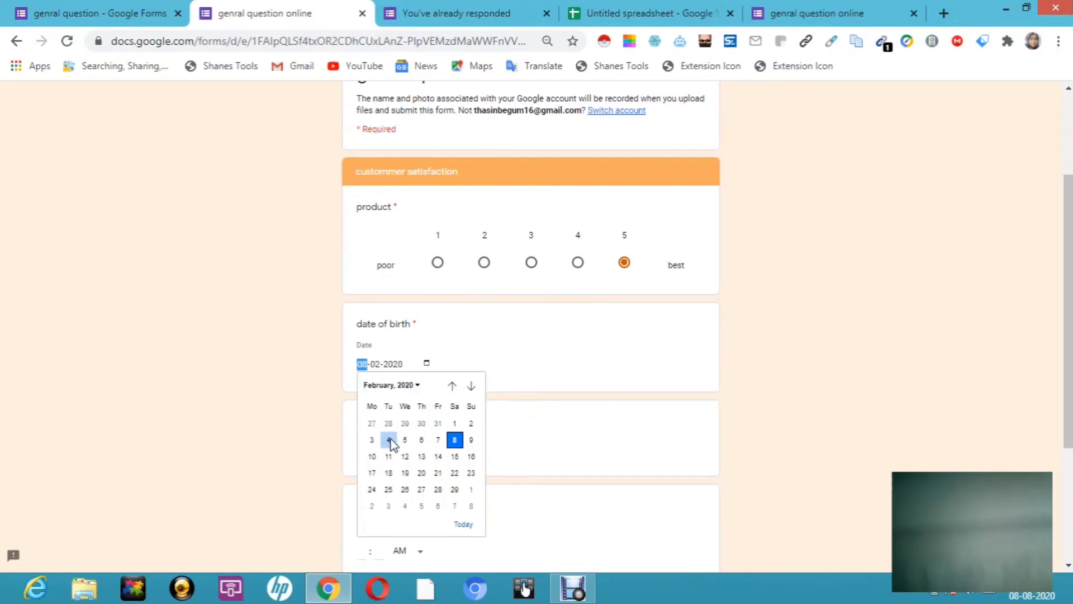
pyautogui.click(389, 440)
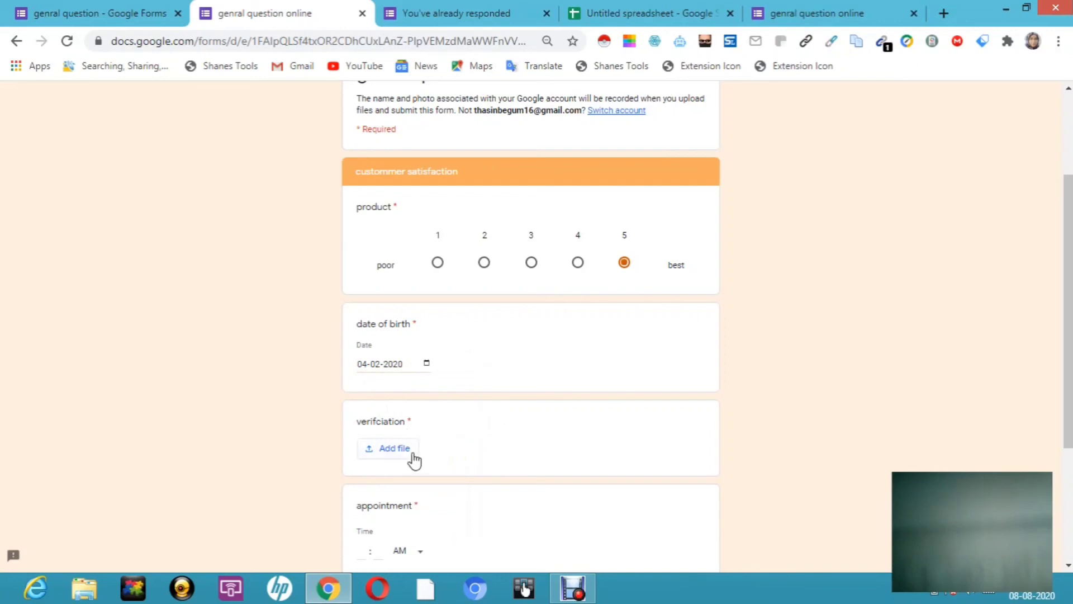
pyautogui.click(395, 449)
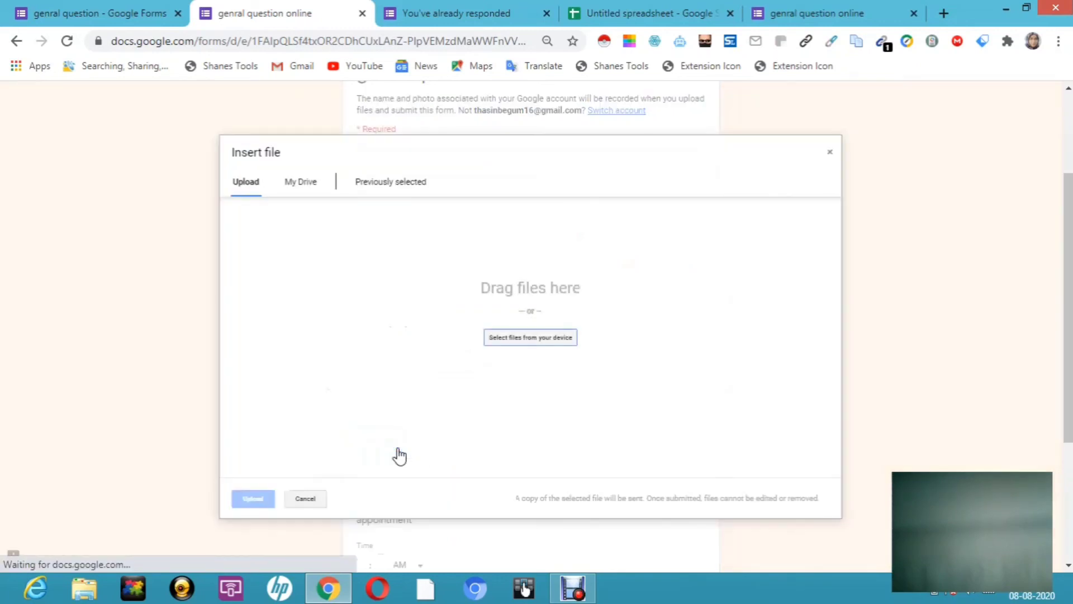
# Step: Upload Screenshot (2).png from the computer as the verification answer
pyautogui.click(541, 343)
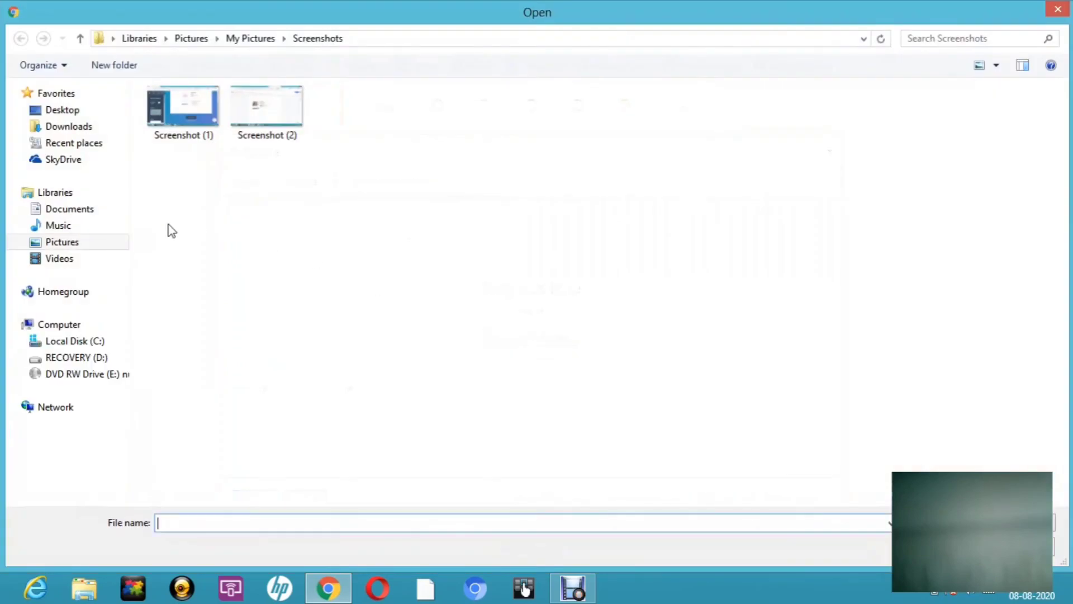
pyautogui.click(258, 108)
pyautogui.rightClick(259, 109)
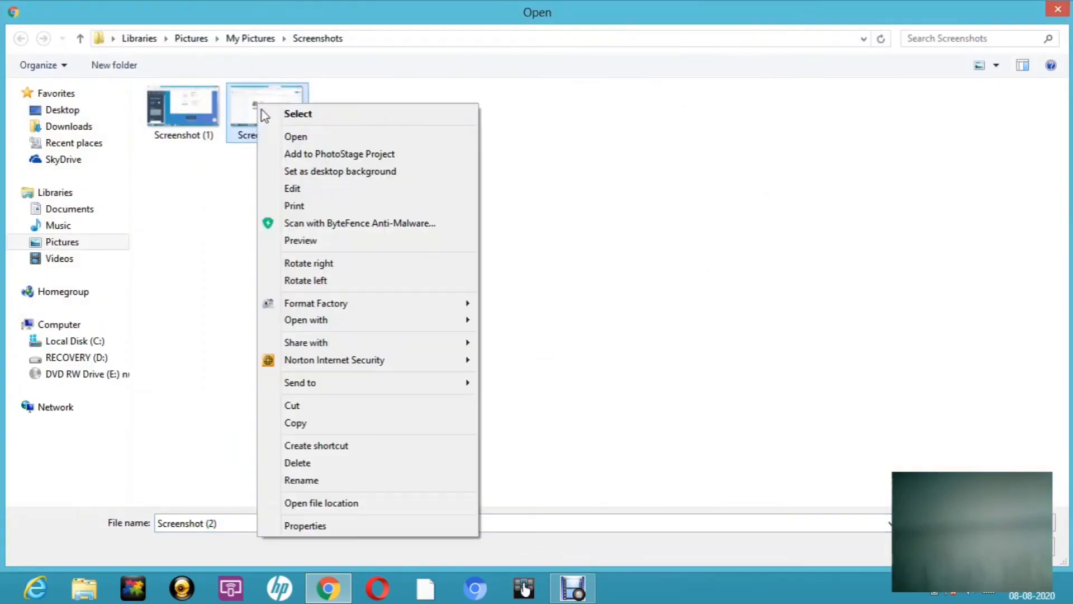
pyautogui.click(310, 525)
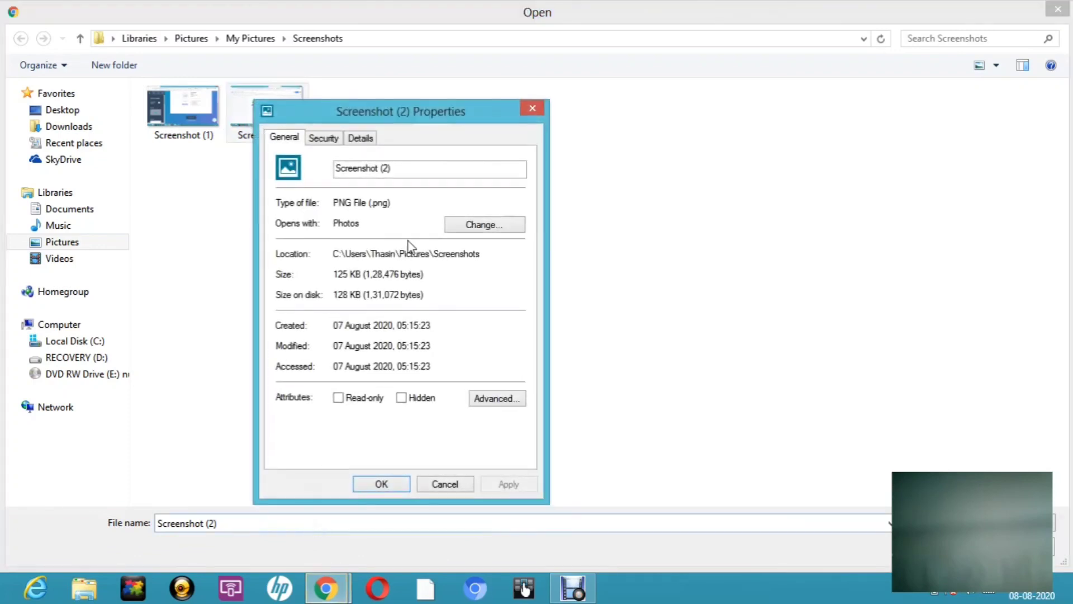
pyautogui.click(522, 104)
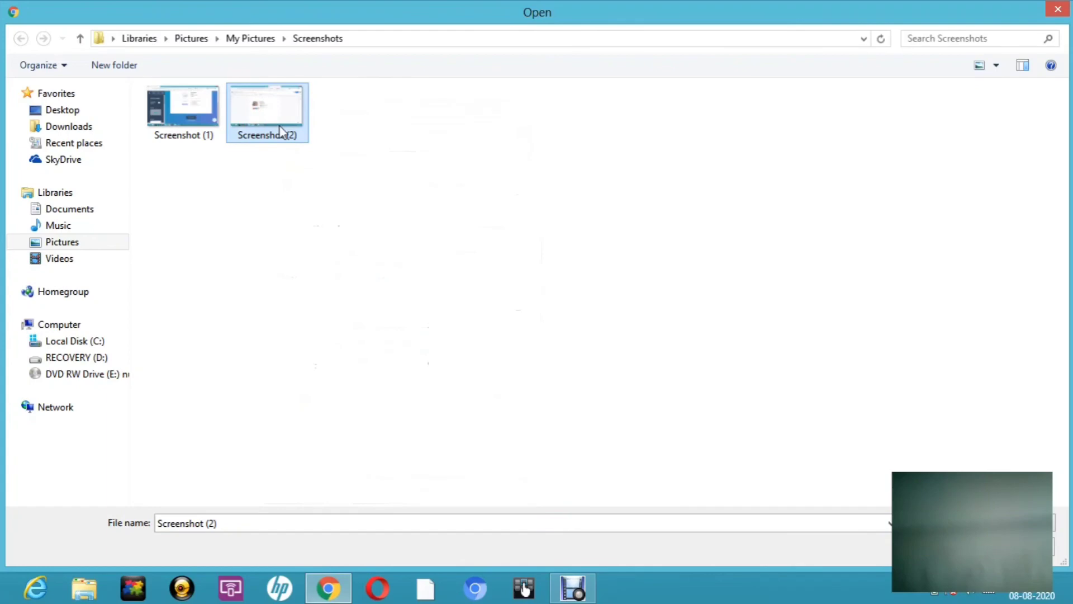
pyautogui.doubleClick(281, 133)
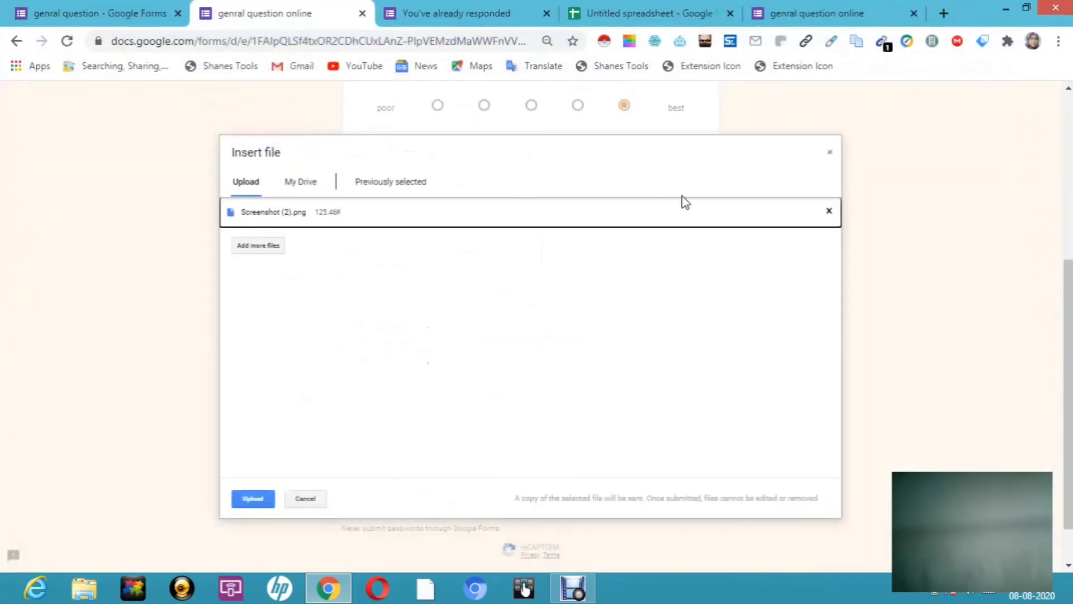
pyautogui.click(258, 499)
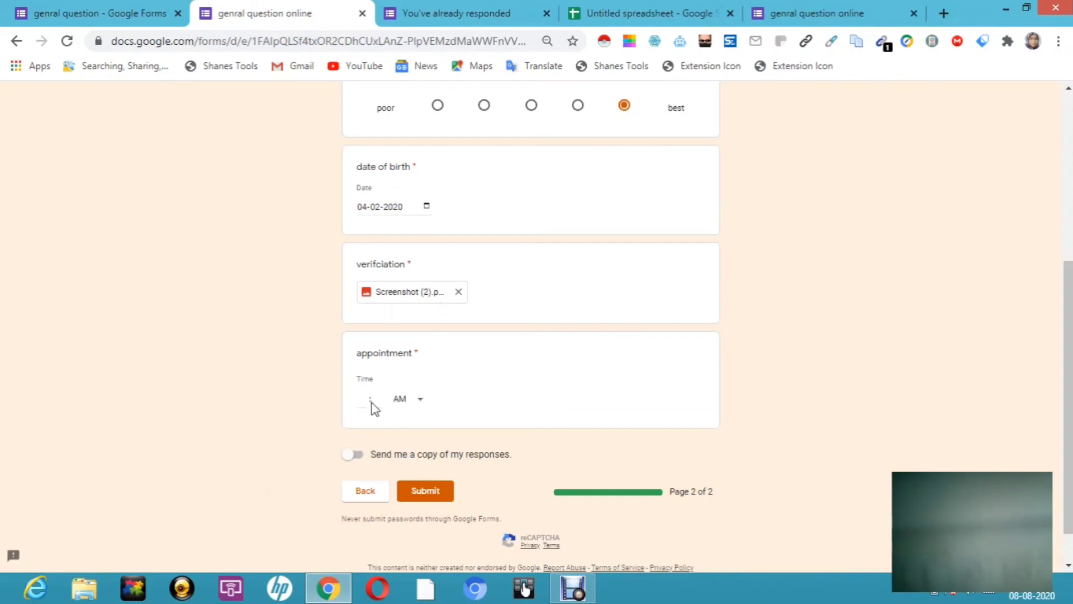
# Step: Set the appointment to 03:00 PM, request a copy of responses, and submit the form
pyautogui.click(420, 399)
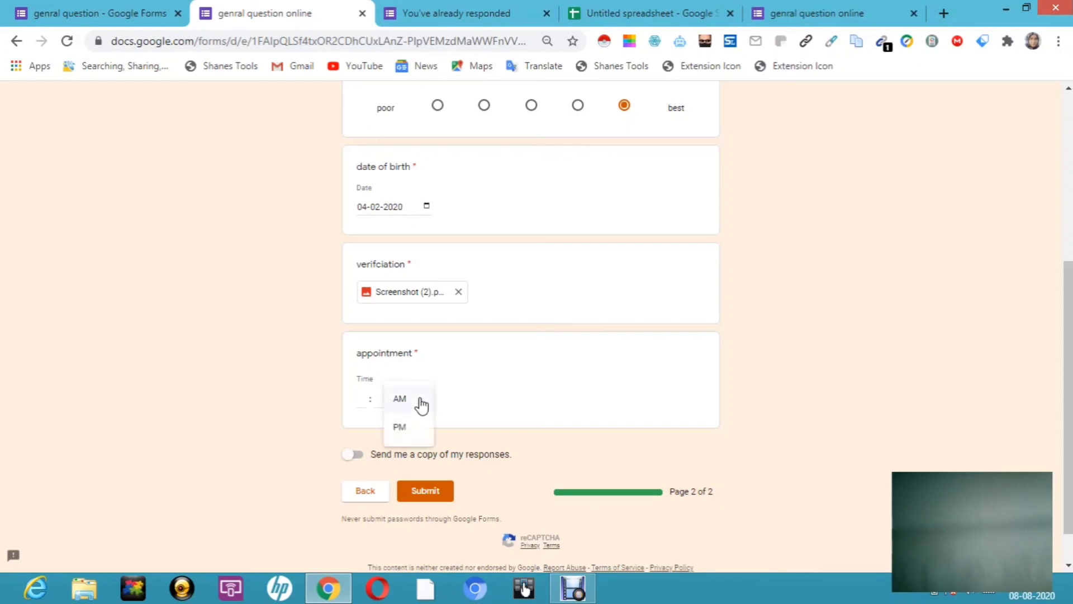
pyautogui.click(402, 403)
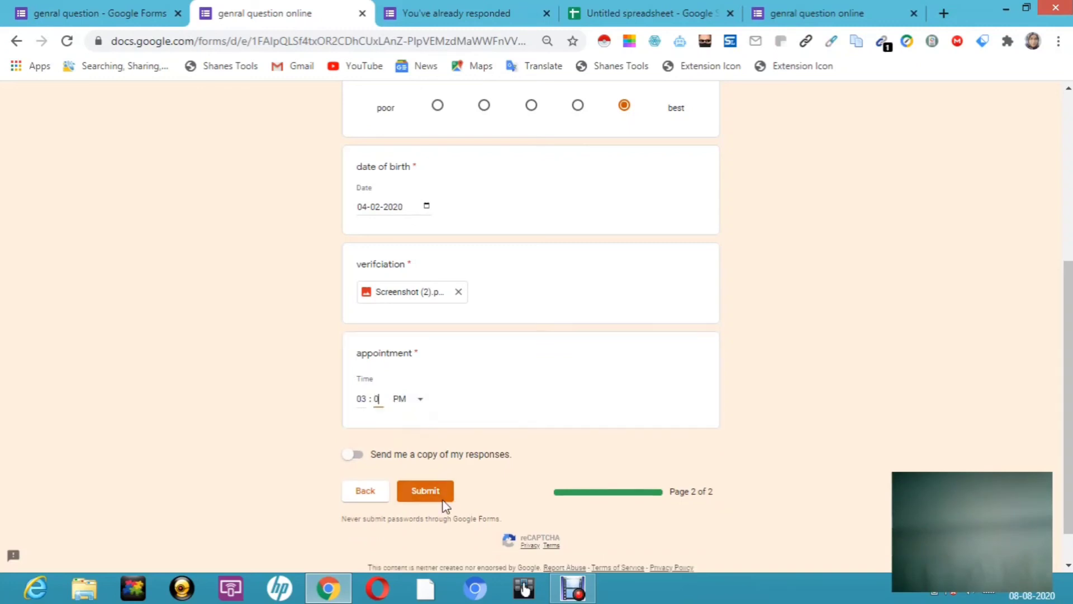
pyautogui.write('0')
pyautogui.click(360, 456)
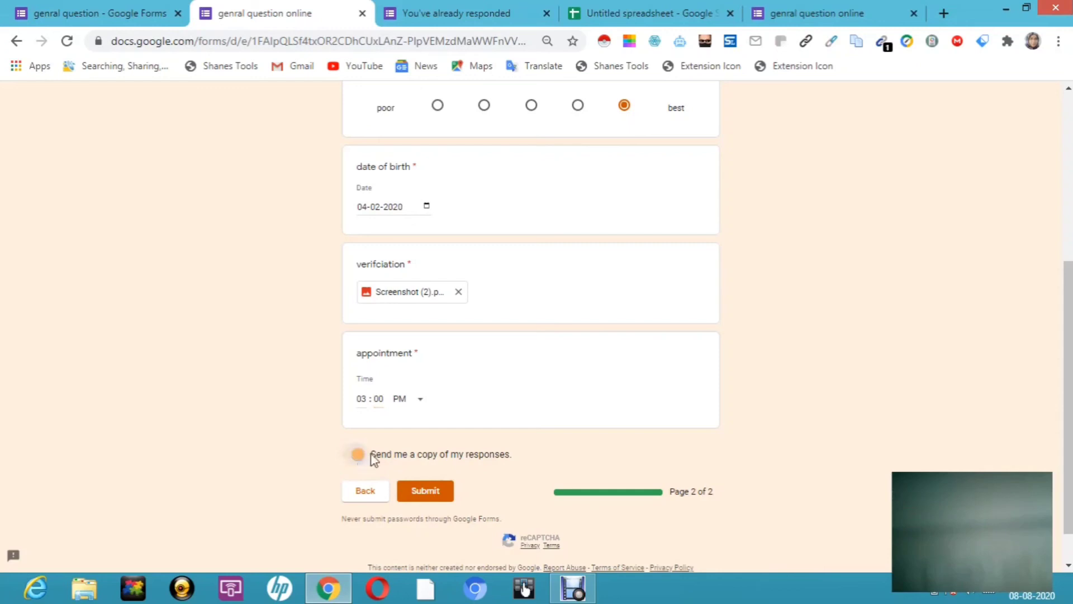
pyautogui.click(426, 497)
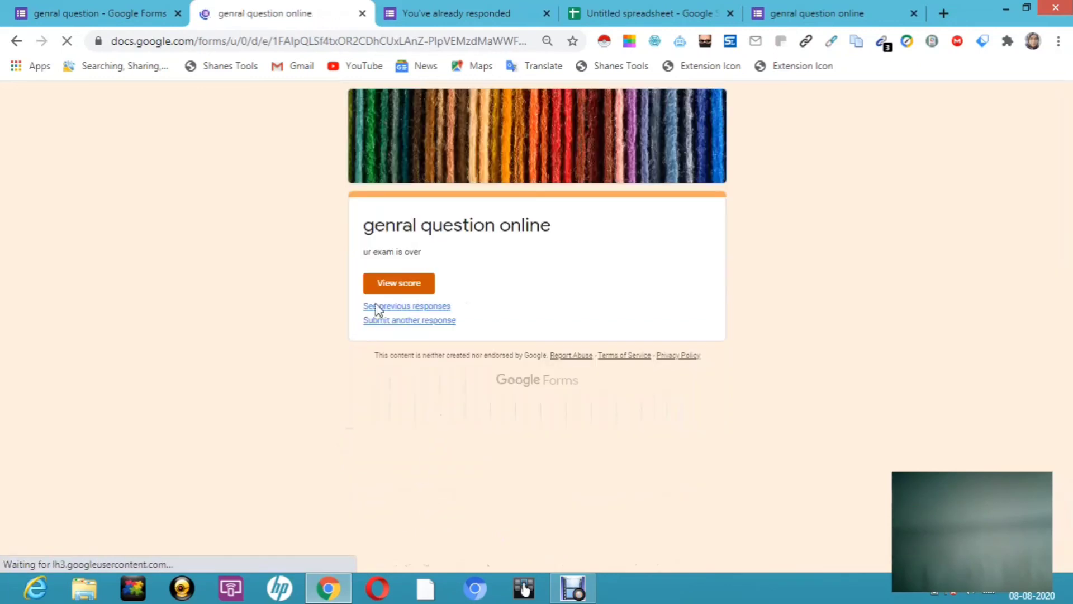
# Step: Review the graded response scoring 2 of 4, then return to the confirmation tab
pyautogui.click(411, 290)
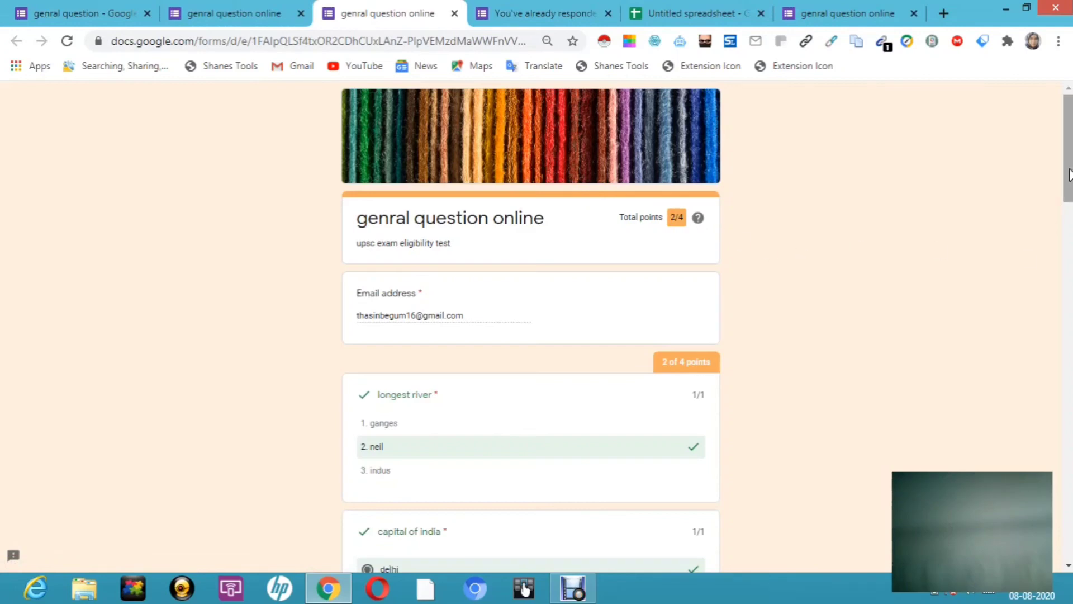
pyautogui.scroll(-4, 1069, 174)
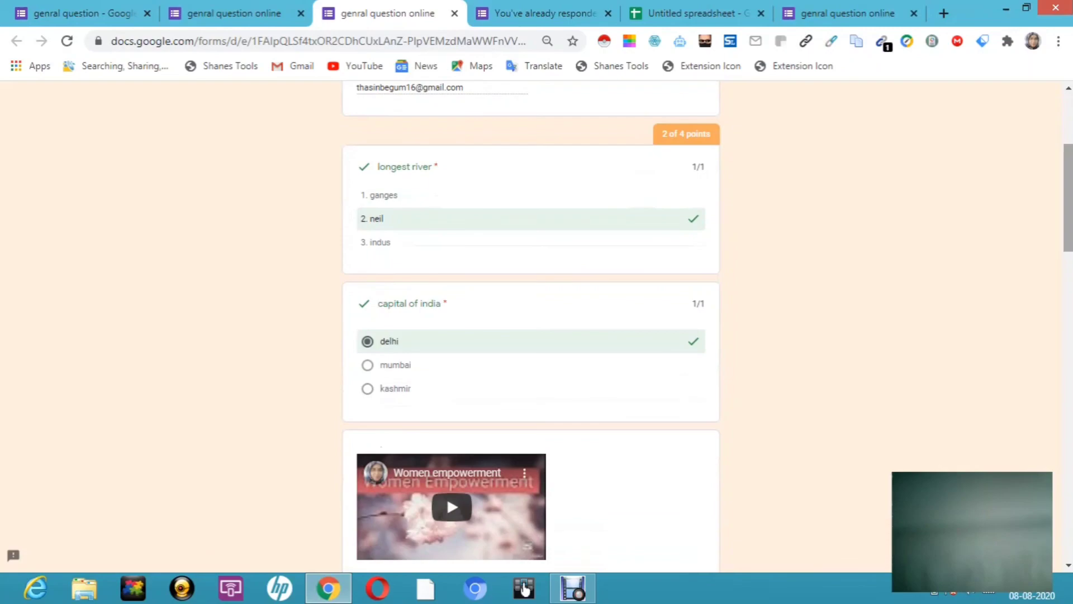
pyautogui.press('super')
pyautogui.press('super')
pyautogui.moveTo(1068, 198); pyautogui.dragTo(1068, 272)
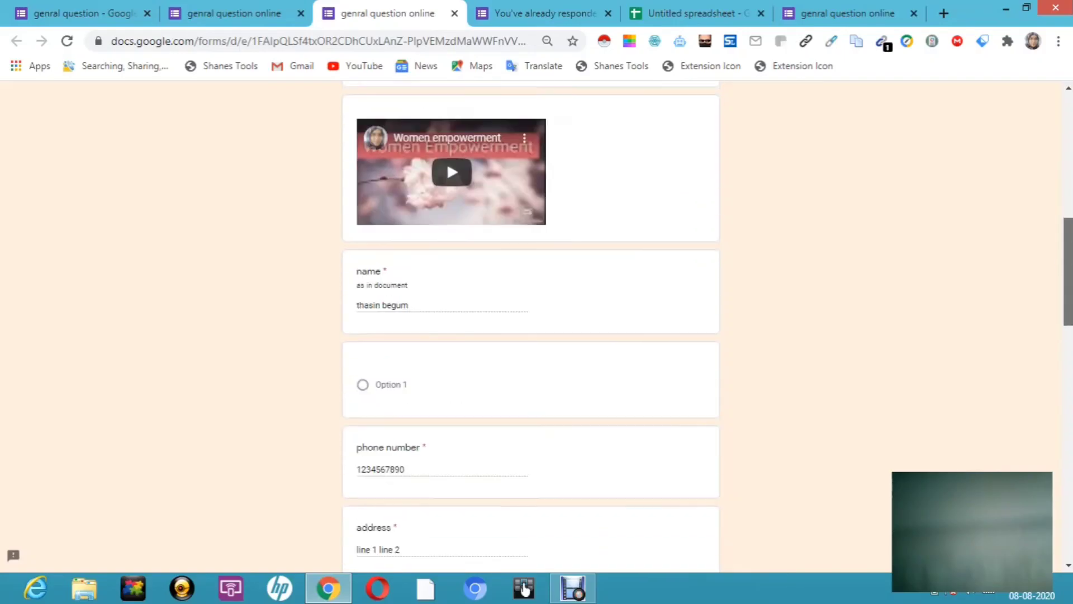
pyautogui.scroll(-3, 531, 324)
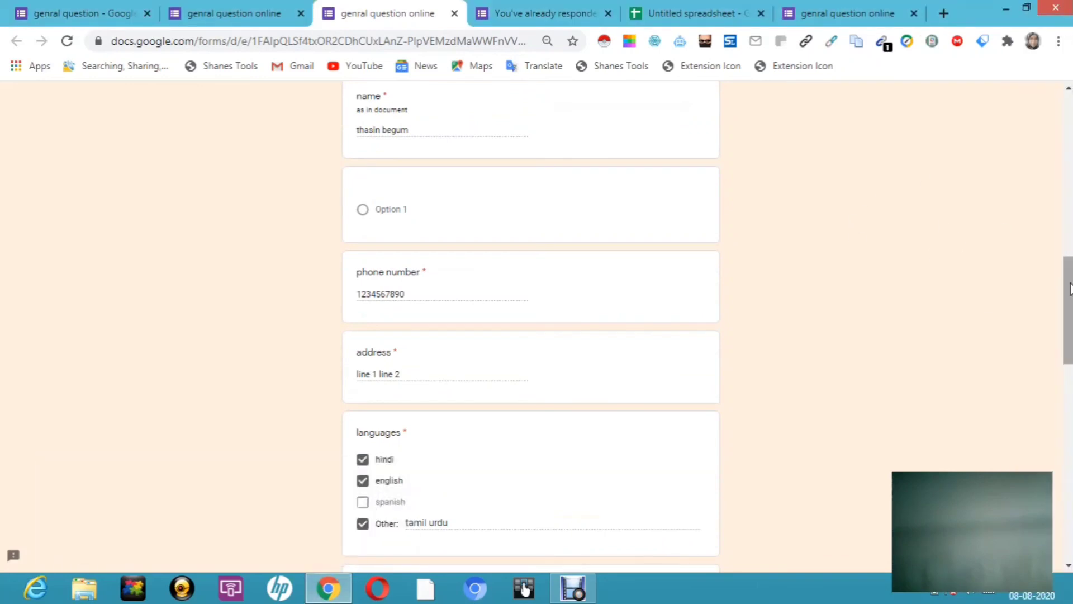
pyautogui.moveTo(1069, 289); pyautogui.dragTo(1070, 481)
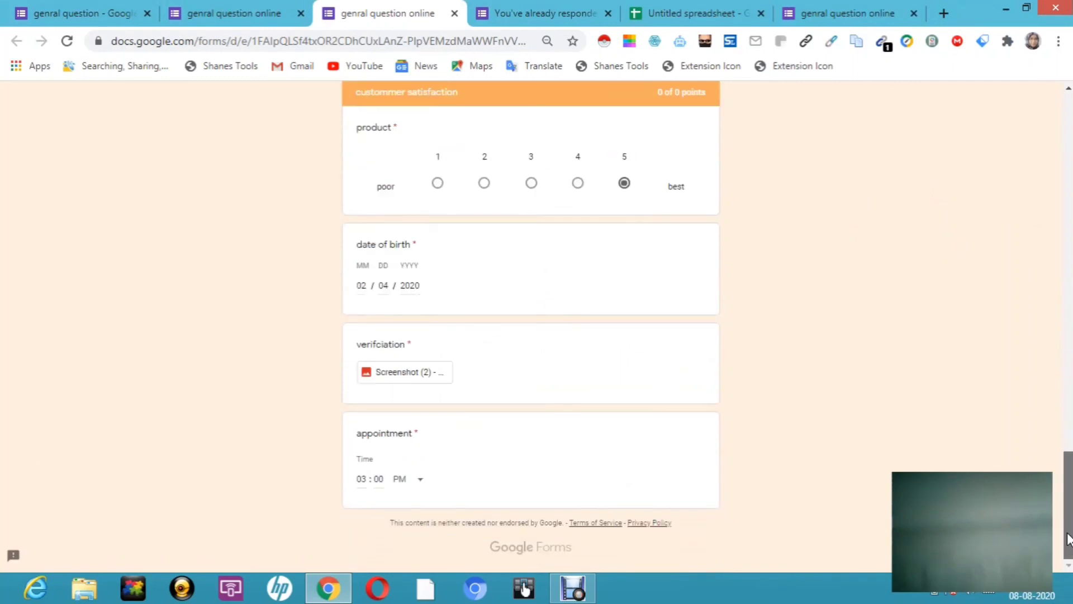
pyautogui.moveTo(1067, 532); pyautogui.dragTo(1068, 527)
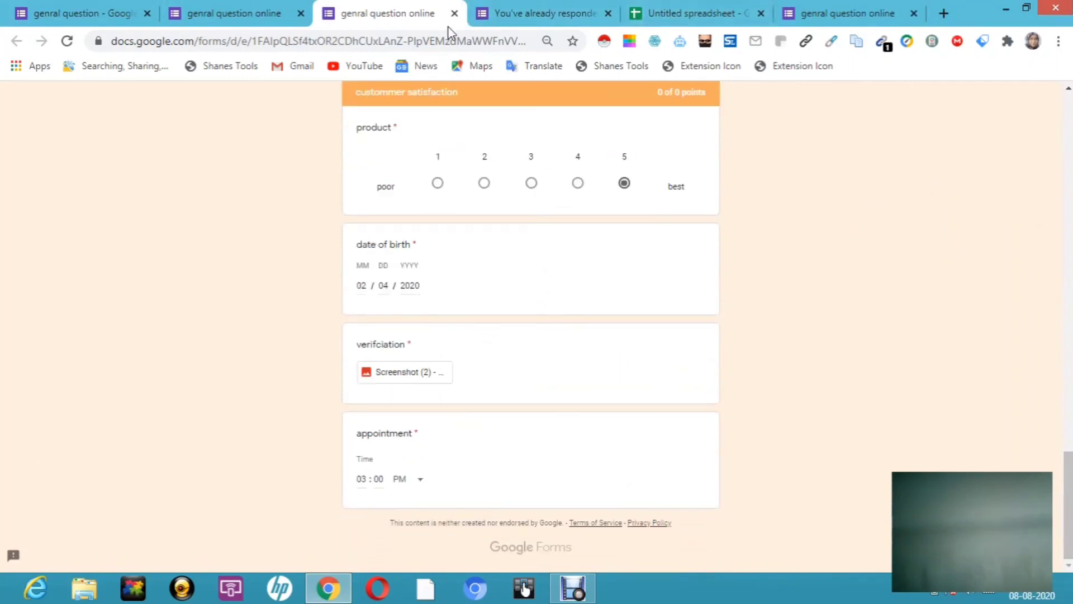
pyautogui.click(274, 19)
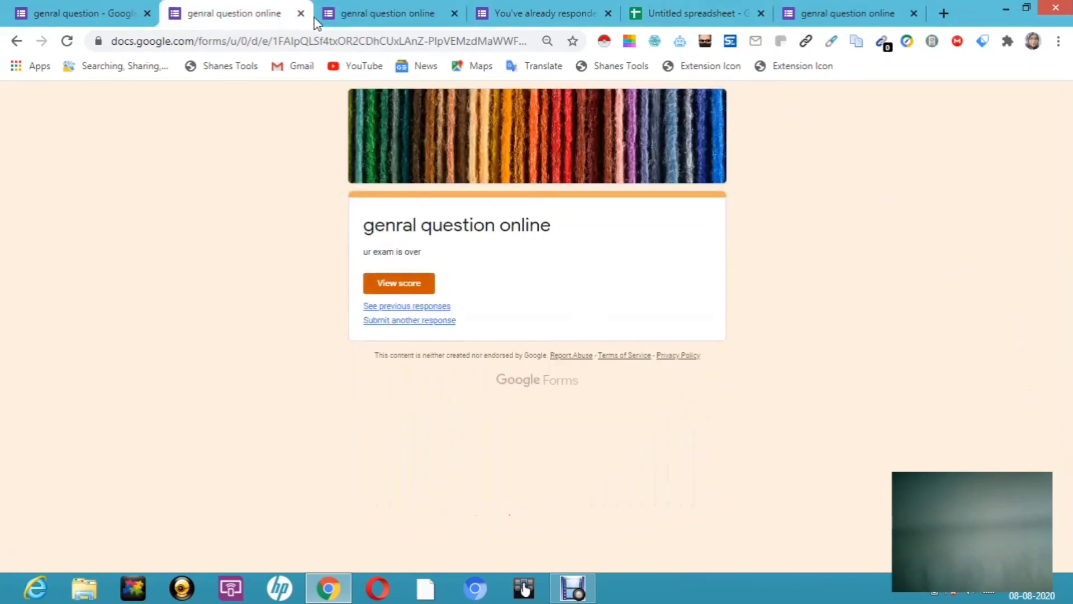
# Step: Review the editor's Responses summary of both submissions, then the Individual view and linked Sheet
pyautogui.click(122, 13)
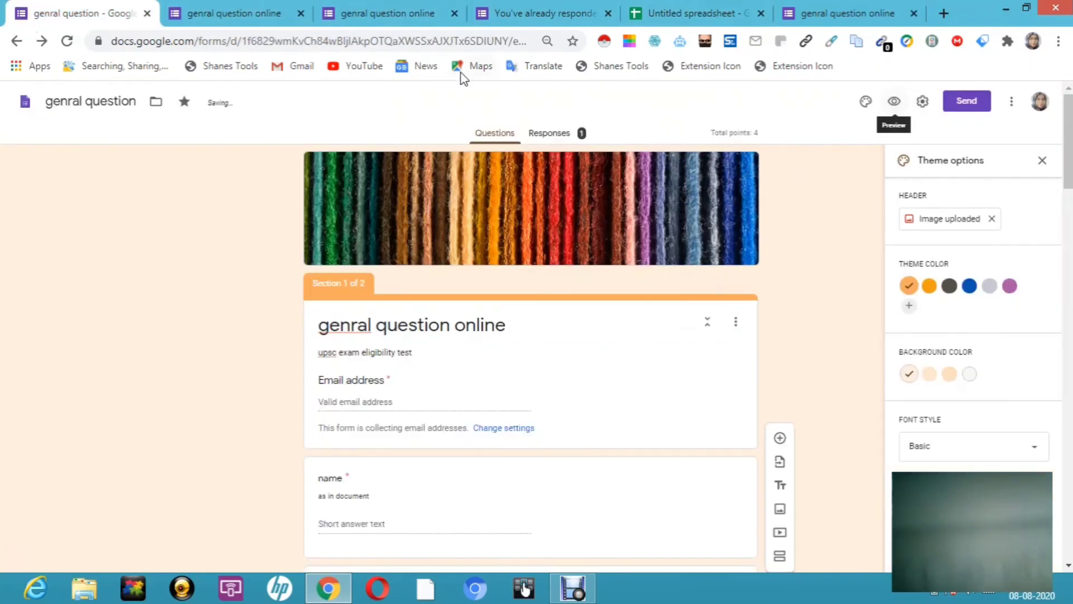
pyautogui.click(558, 139)
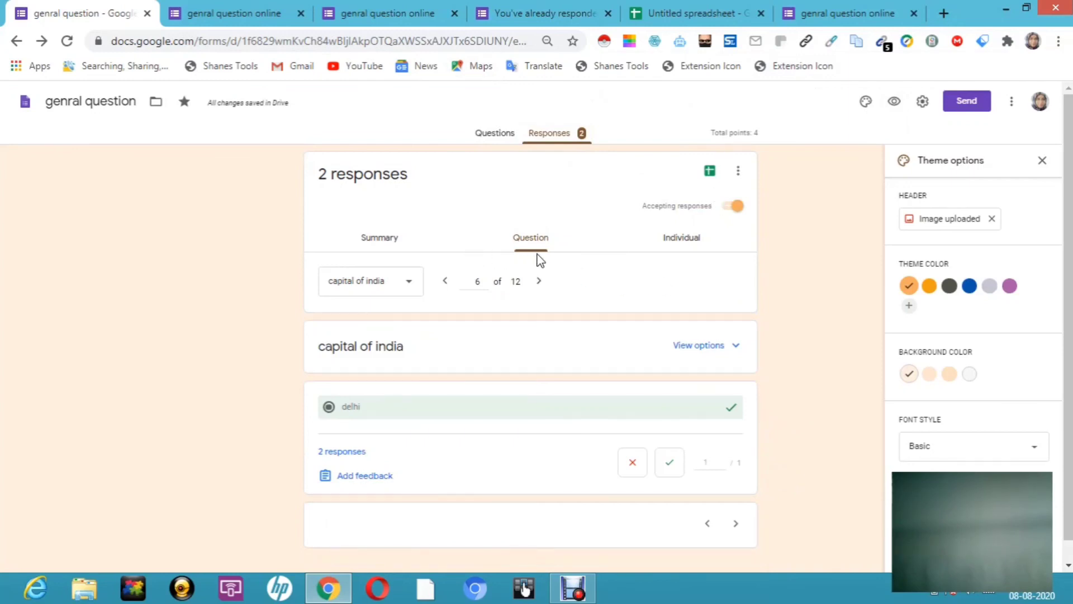
pyautogui.click(380, 242)
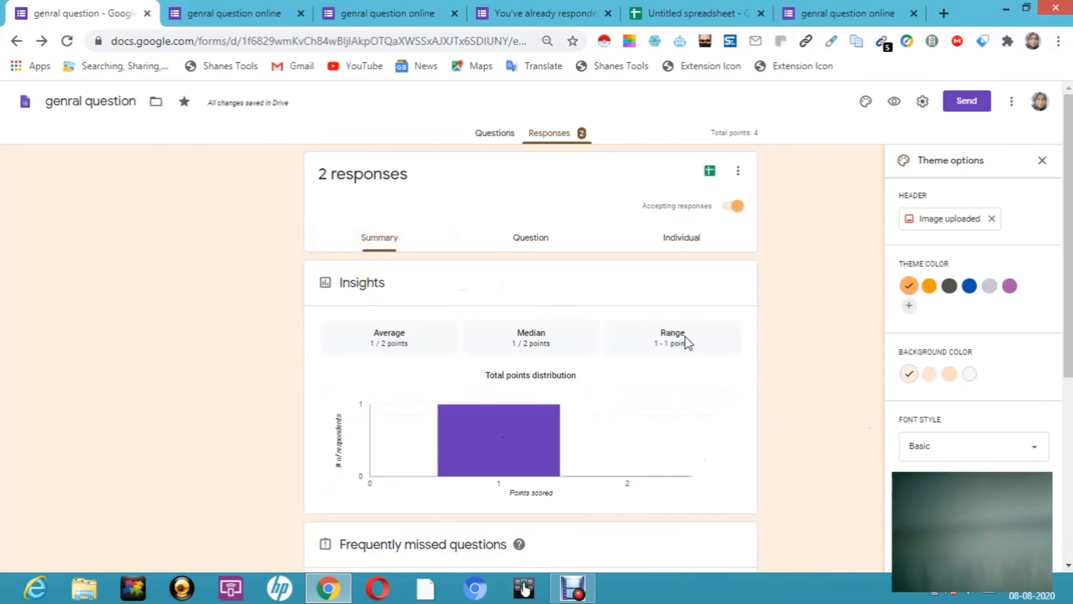
pyautogui.scroll(-5, 531, 358)
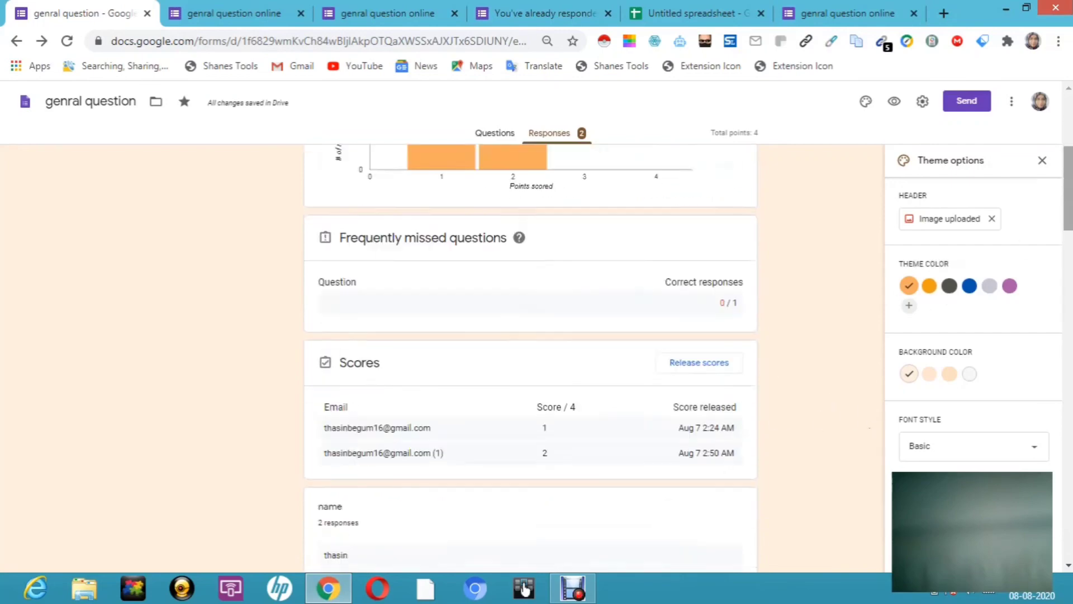
pyautogui.scroll(-4, 531, 357)
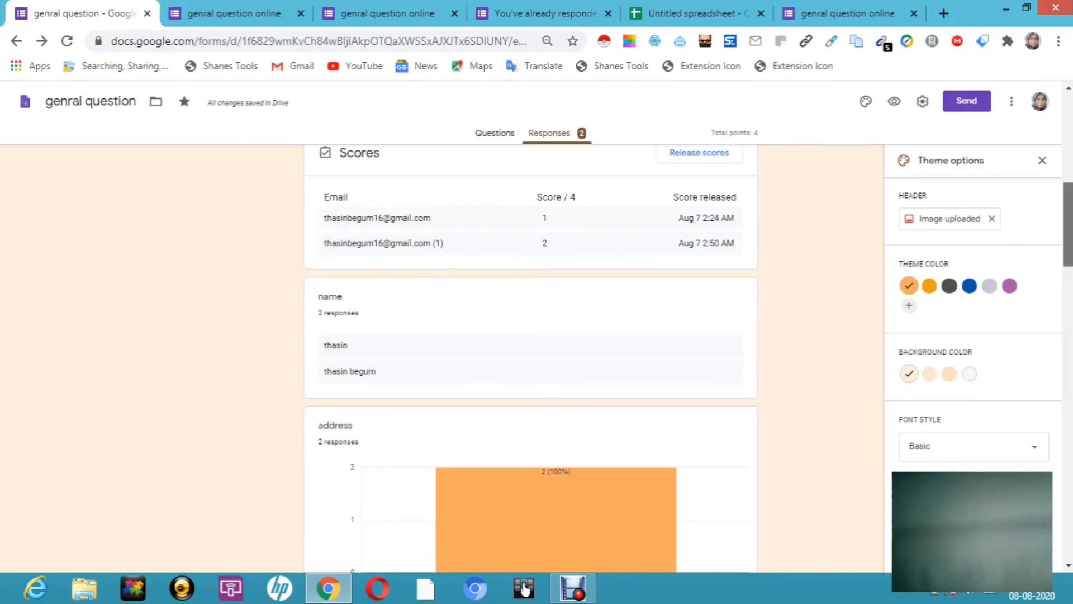
pyautogui.scroll(-8, 531, 358)
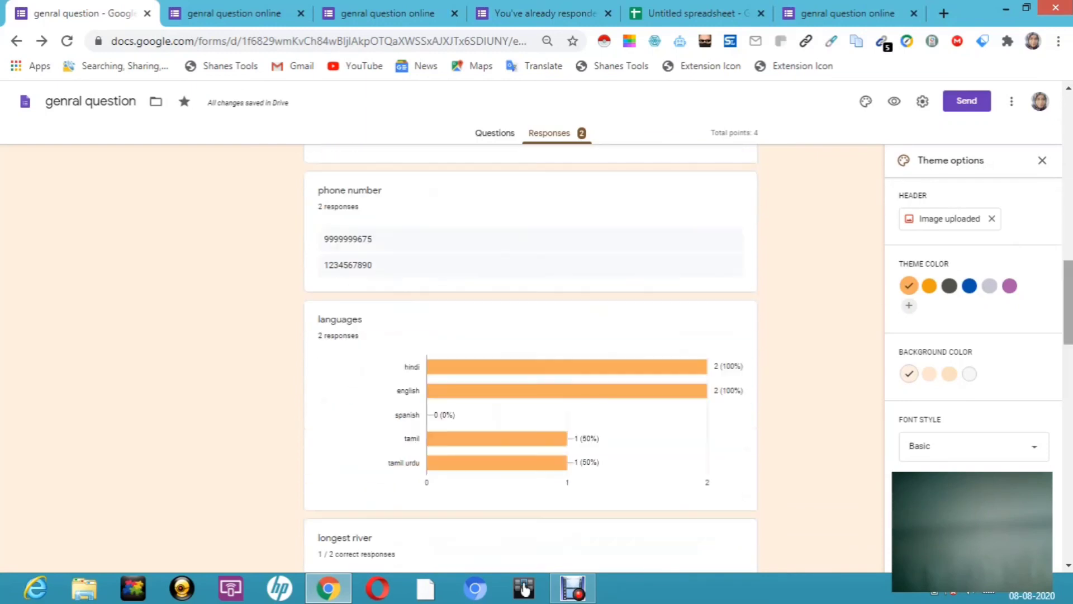
pyautogui.scroll(-15, 1070, 328)
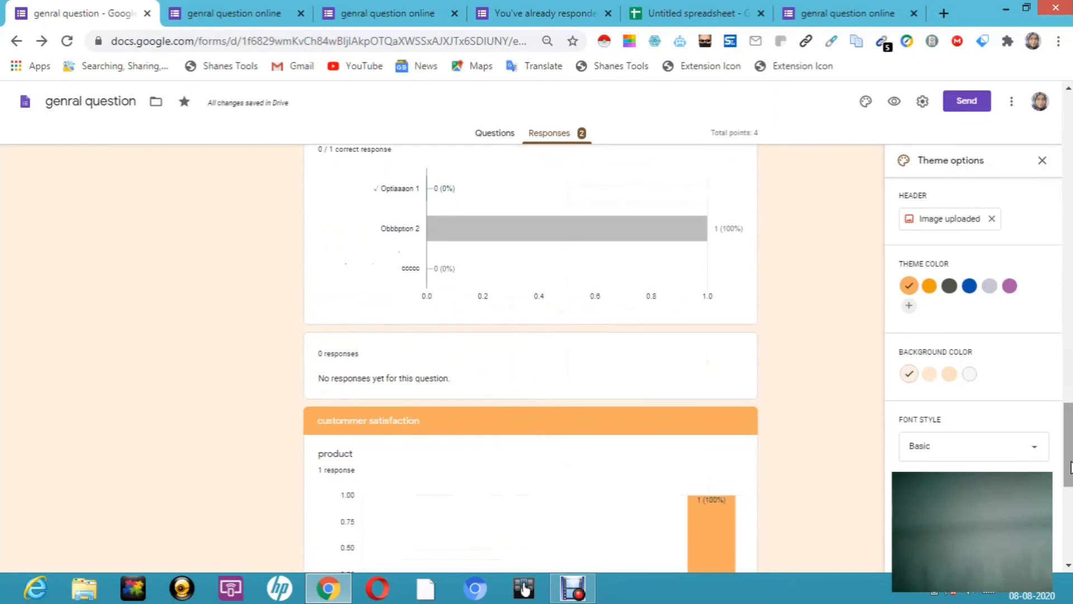
pyautogui.scroll(-7, 1070, 466)
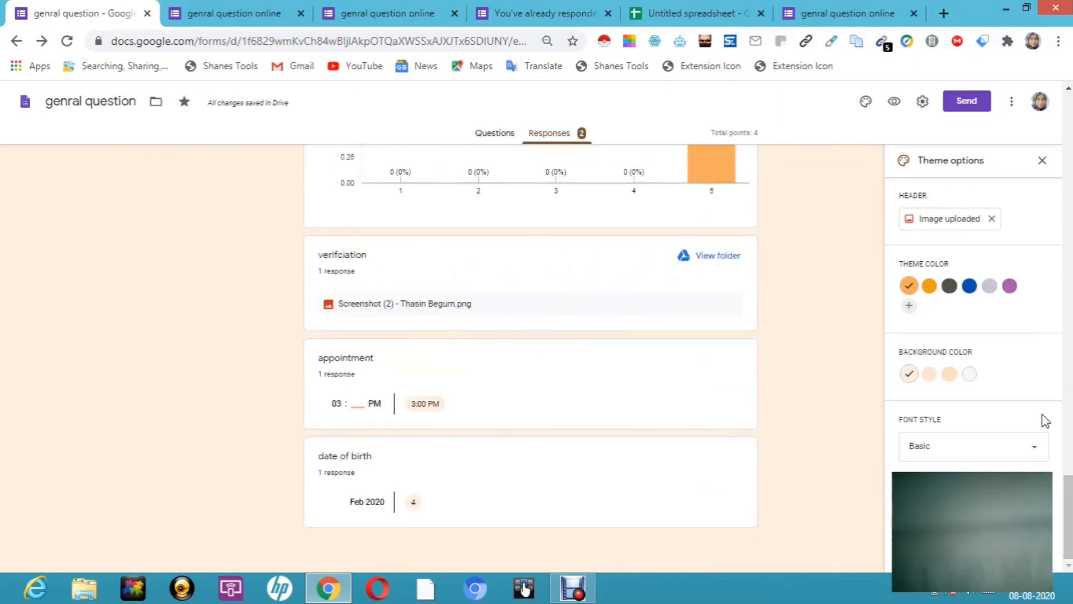
pyautogui.moveTo(1068, 542); pyautogui.dragTo(1065, 89)
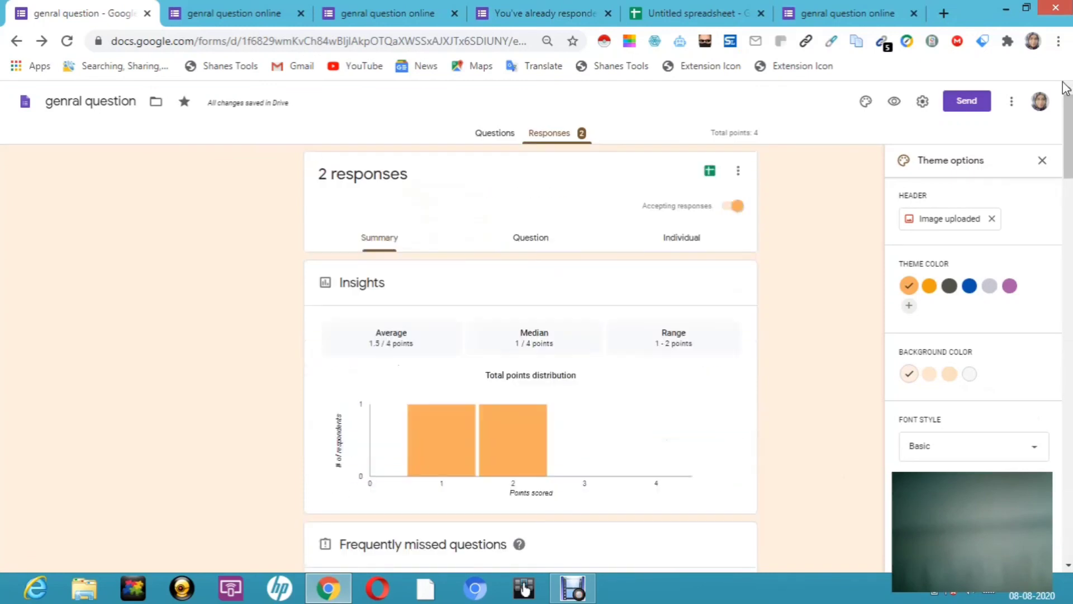
pyautogui.click(683, 241)
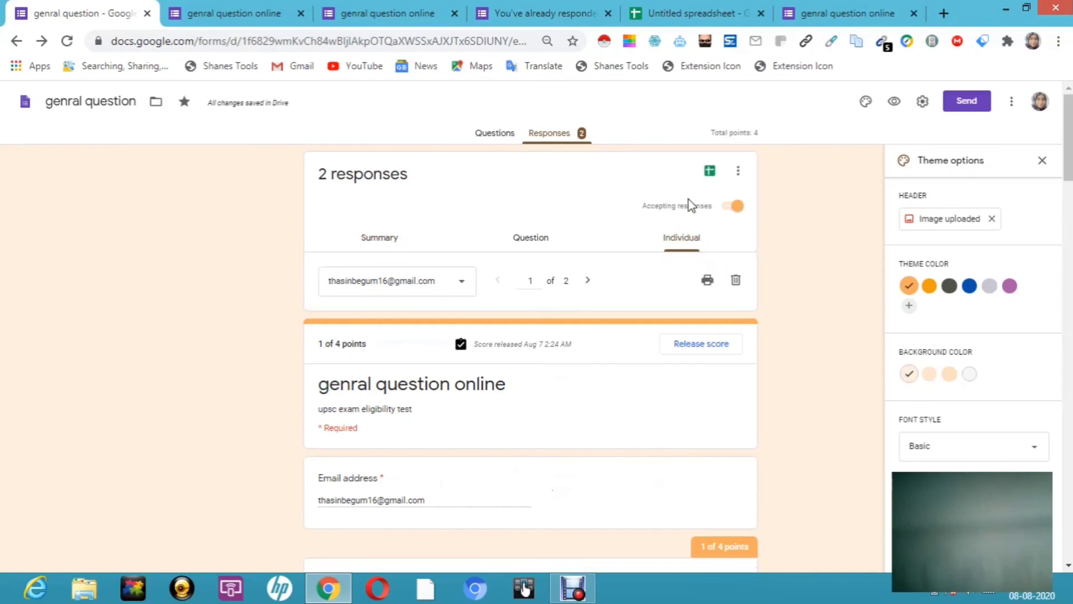
pyautogui.click(710, 172)
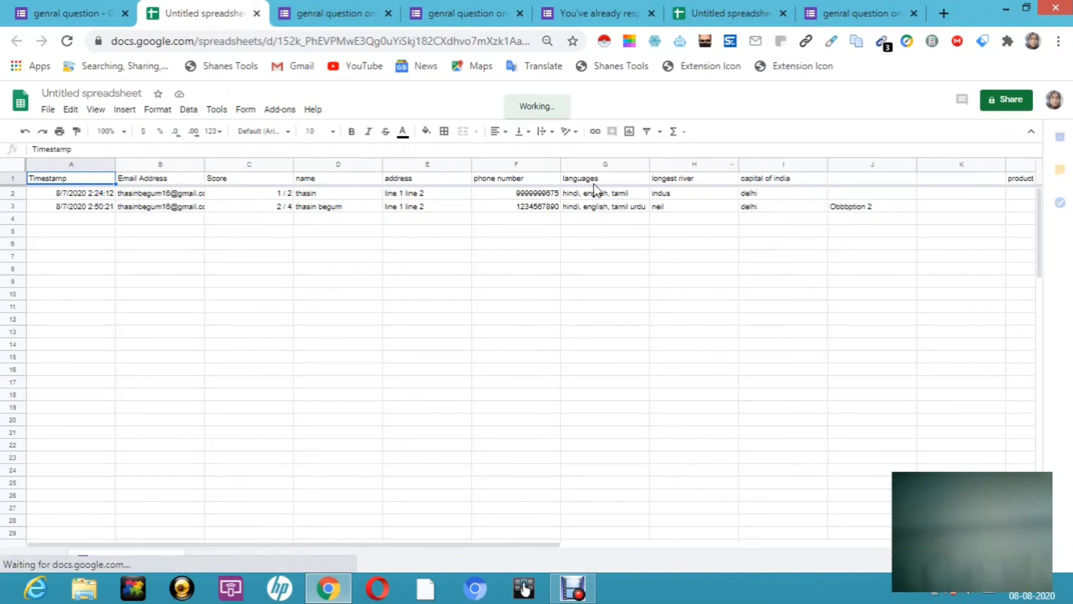
# Step: Switch back from the Sheets tab to the form editor's individual responses view
pyautogui.click(319, 17)
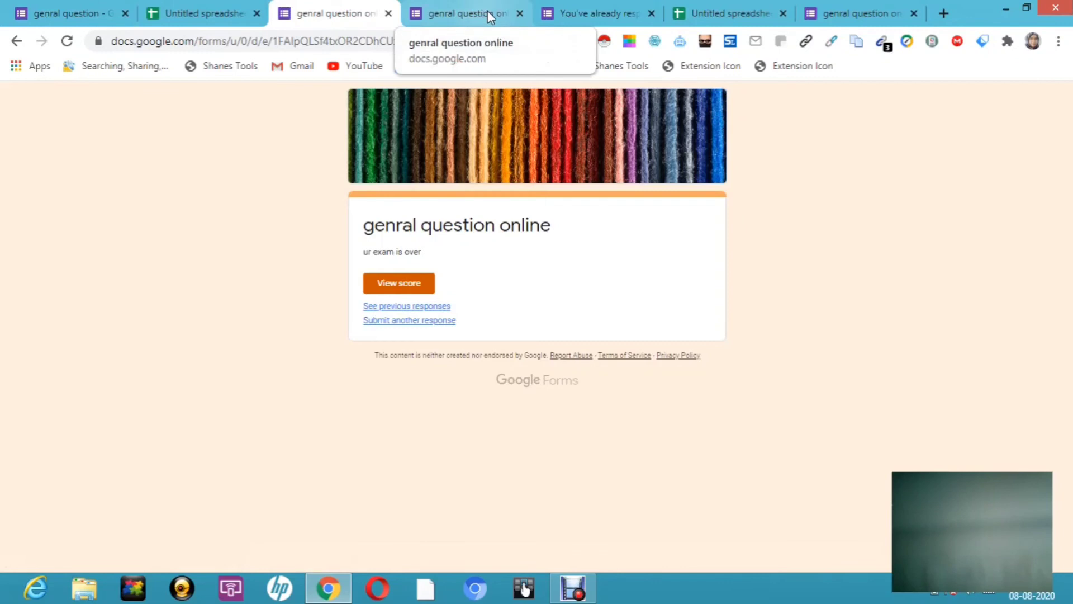
pyautogui.click(78, 14)
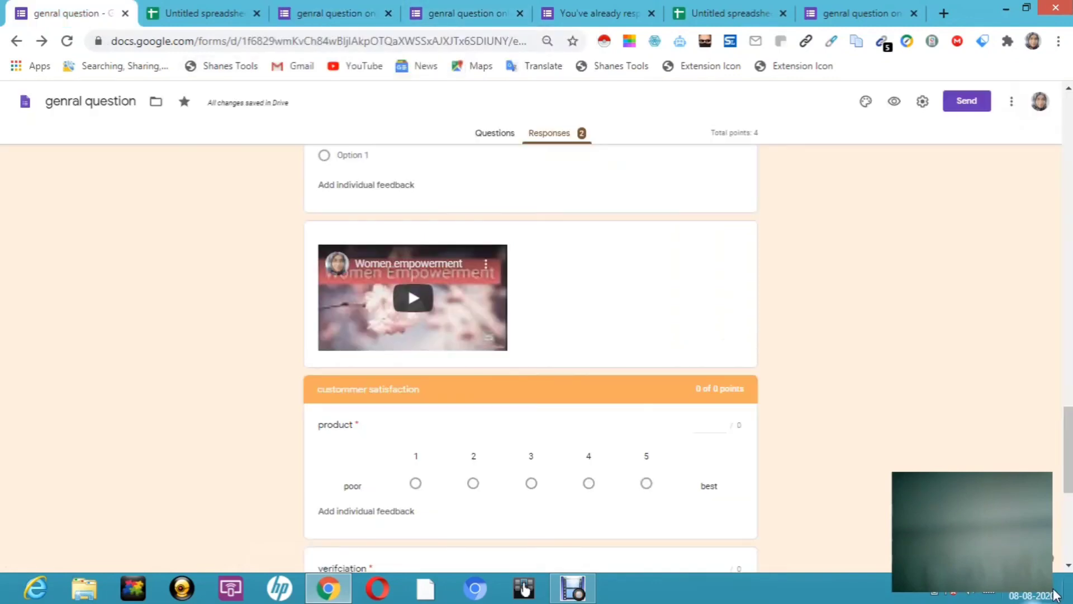